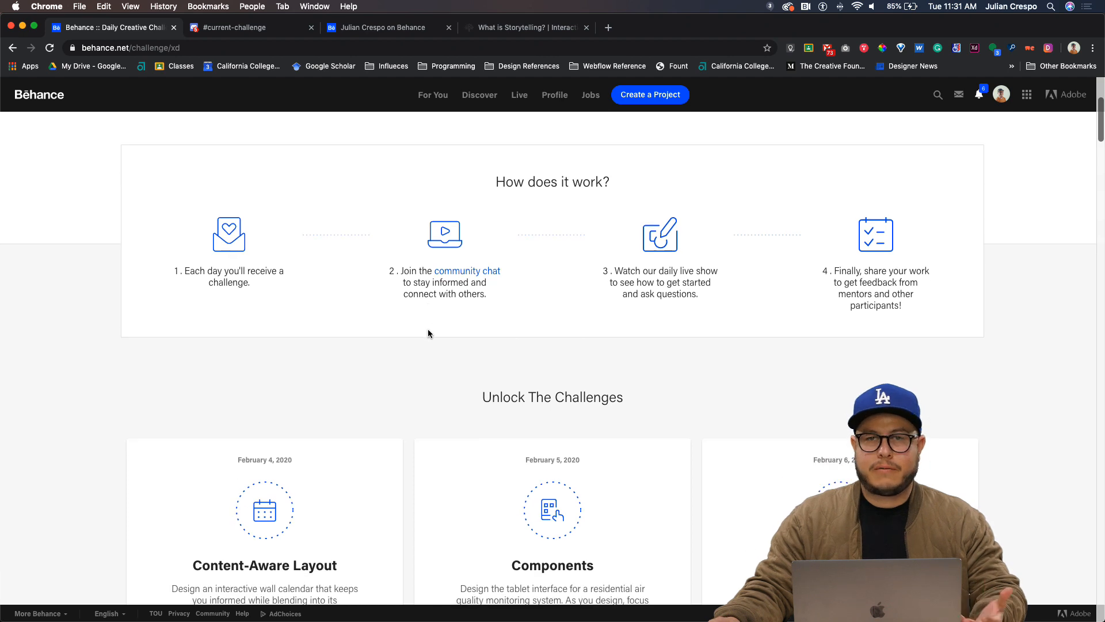
Look through the how-it-works section and the unlocked daily challenge cards on the XD challenge page
scroll(427, 333, down, 1)
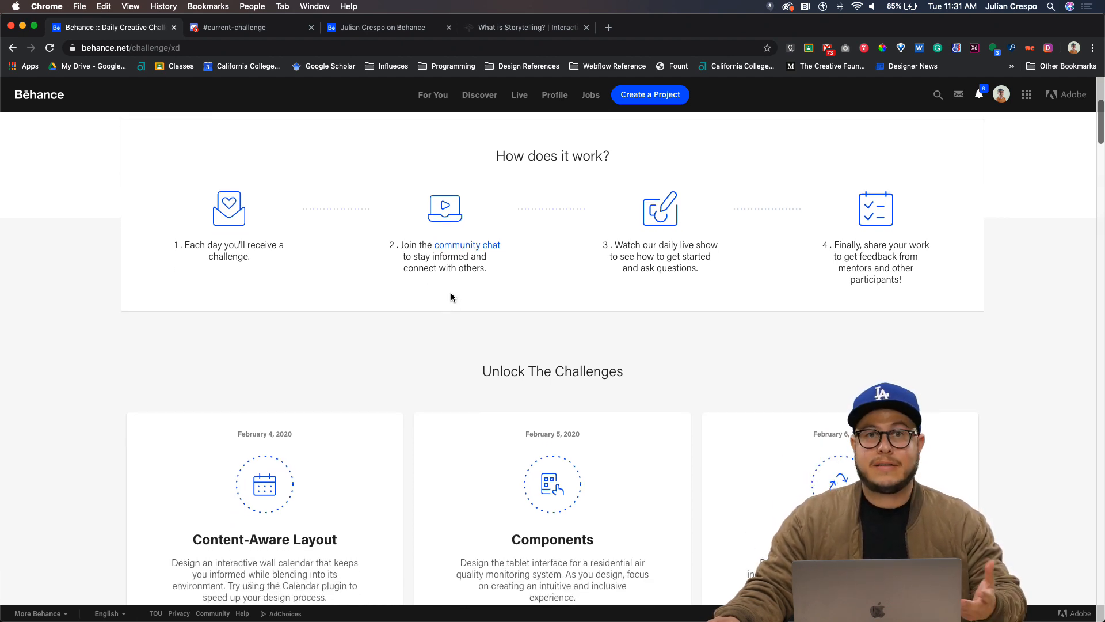
scroll(449, 294, down, 4)
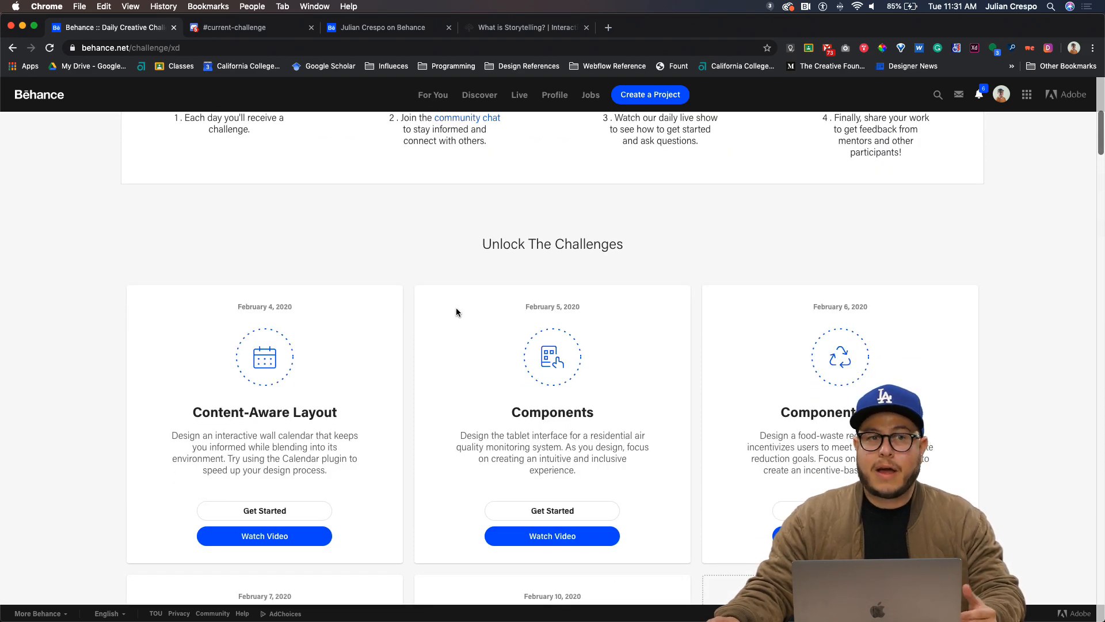
scroll(456, 313, down, 8)
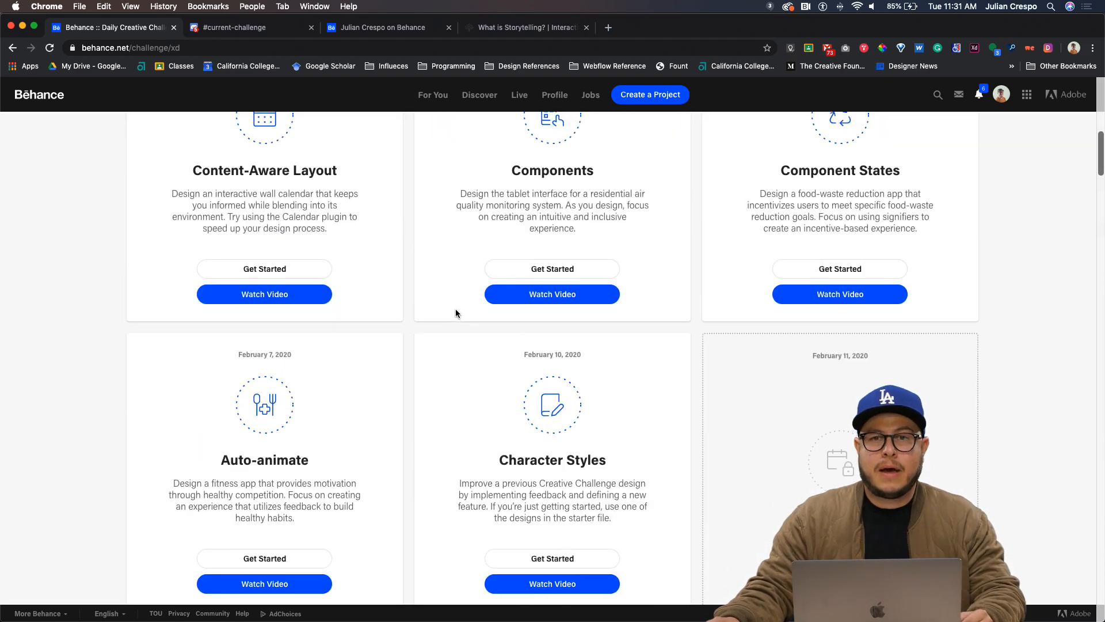
scroll(457, 313, up, 5)
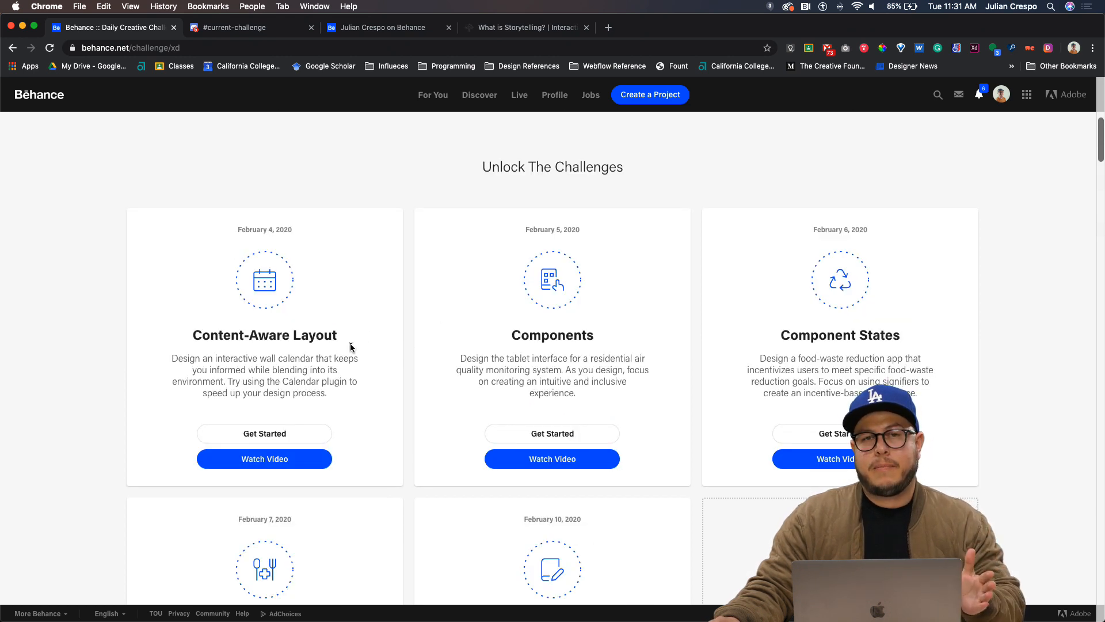
scroll(439, 366, down, 1)
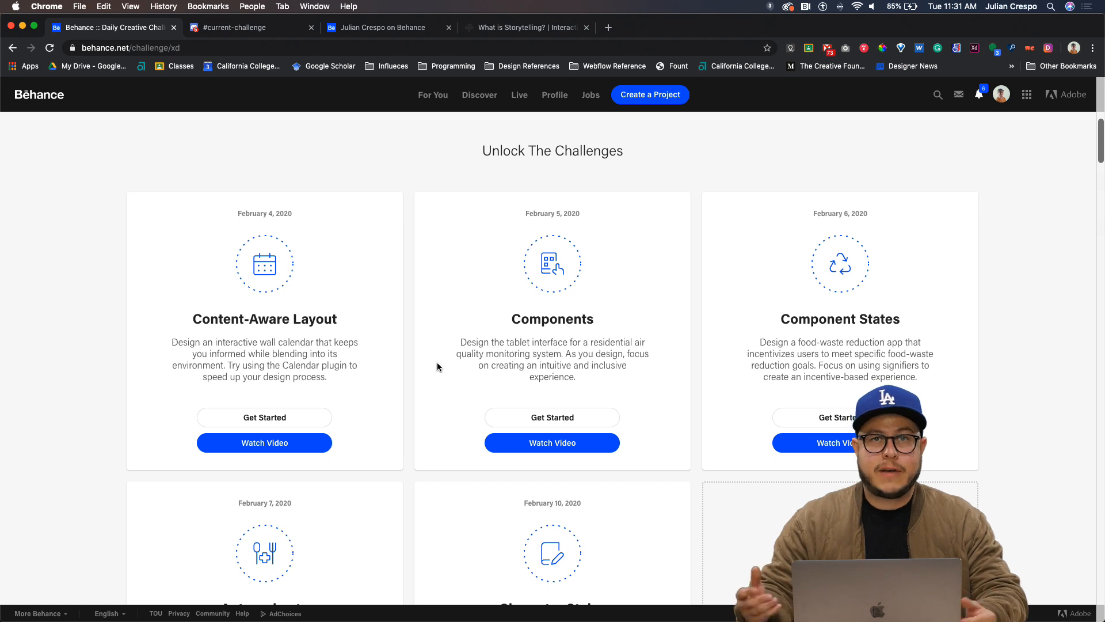
scroll(437, 369, down, 10)
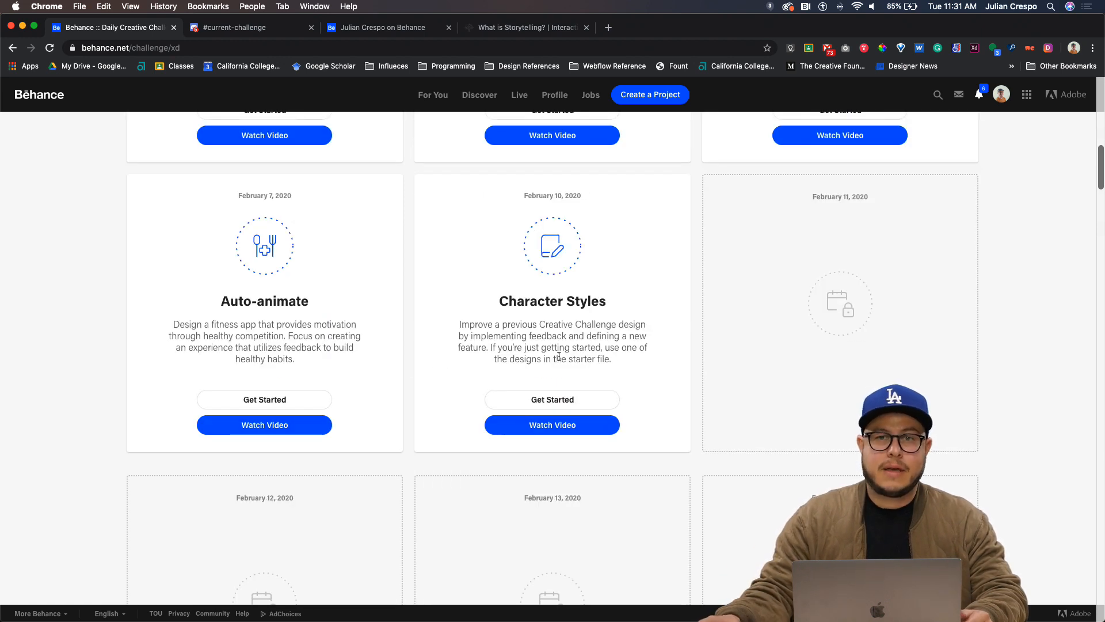
Reload the challenge page and open the starter files of the February 11 Repeat Grid challenge
key(super+r)
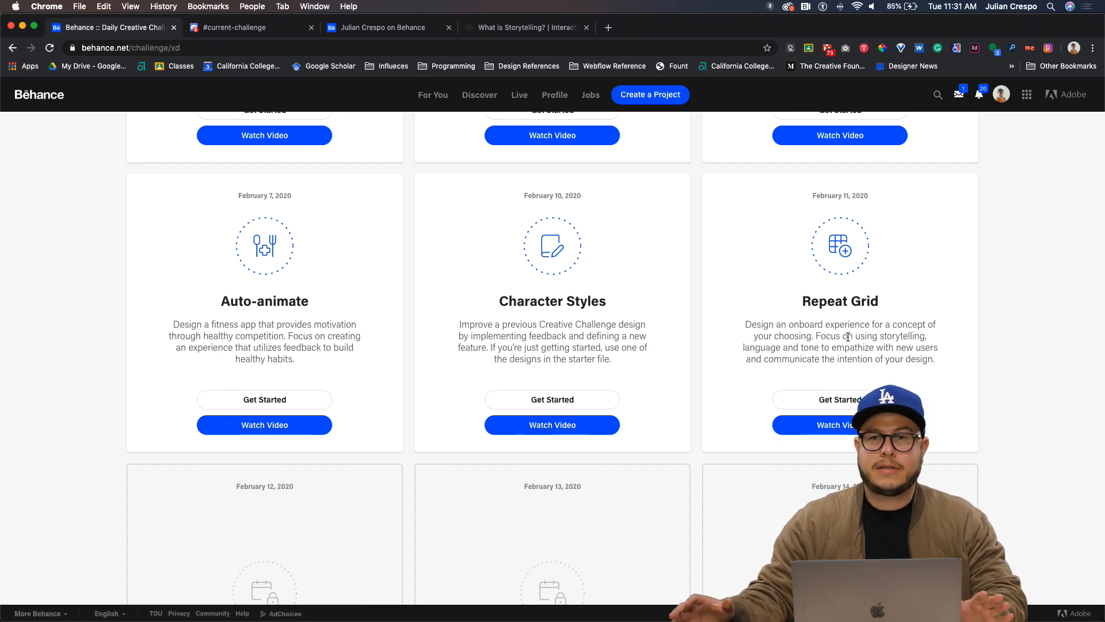
scroll(785, 362, down, 1)
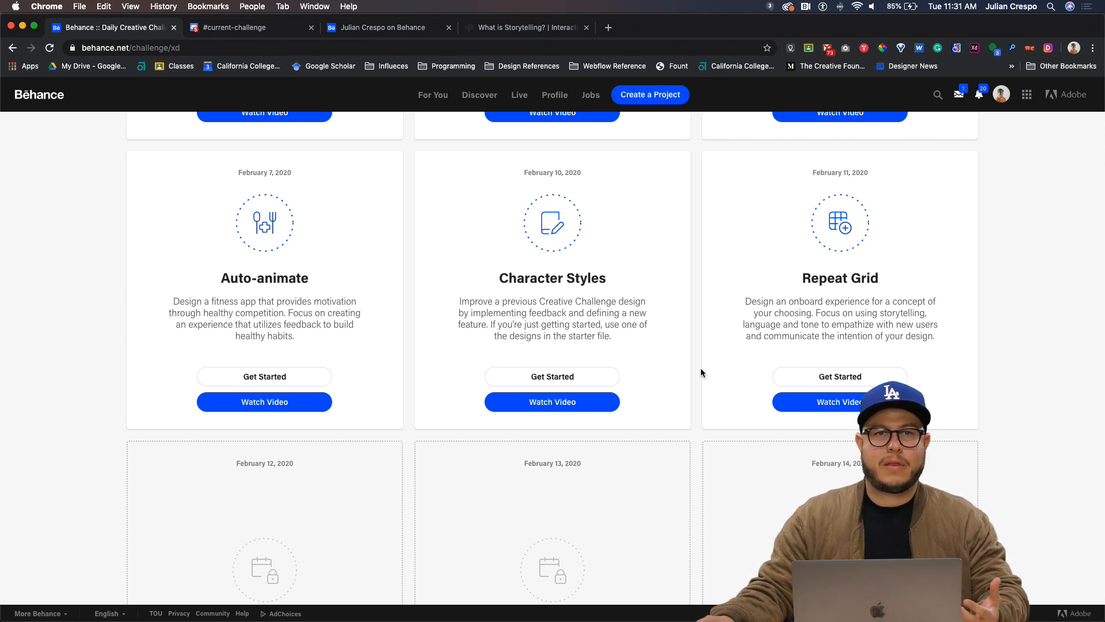
scroll(701, 369, down, 1)
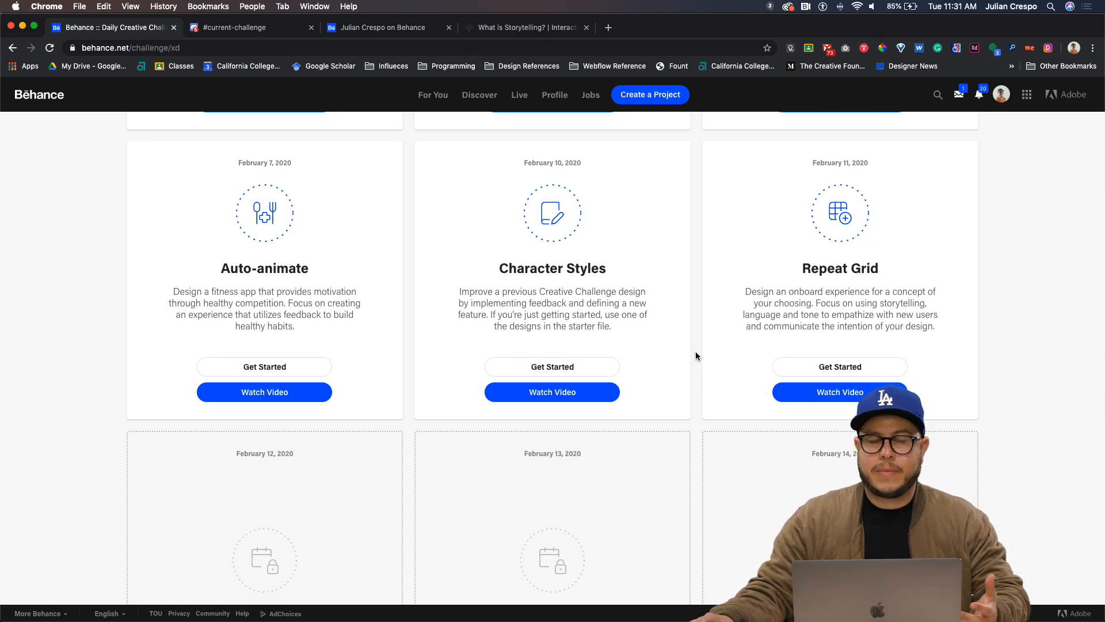
scroll(700, 347, down, 1)
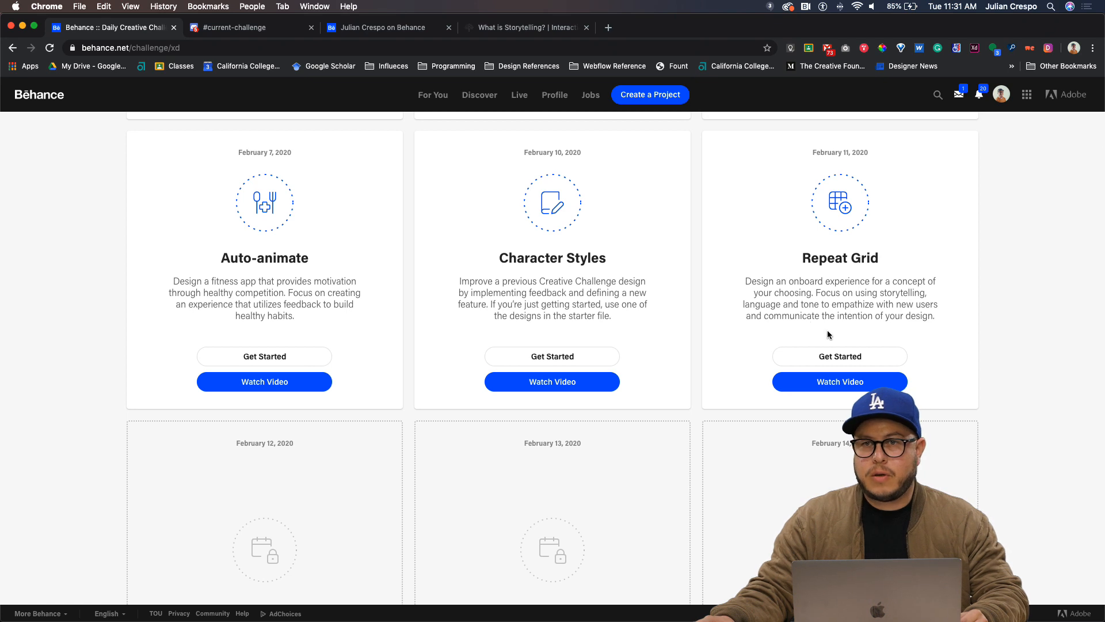
click(834, 357)
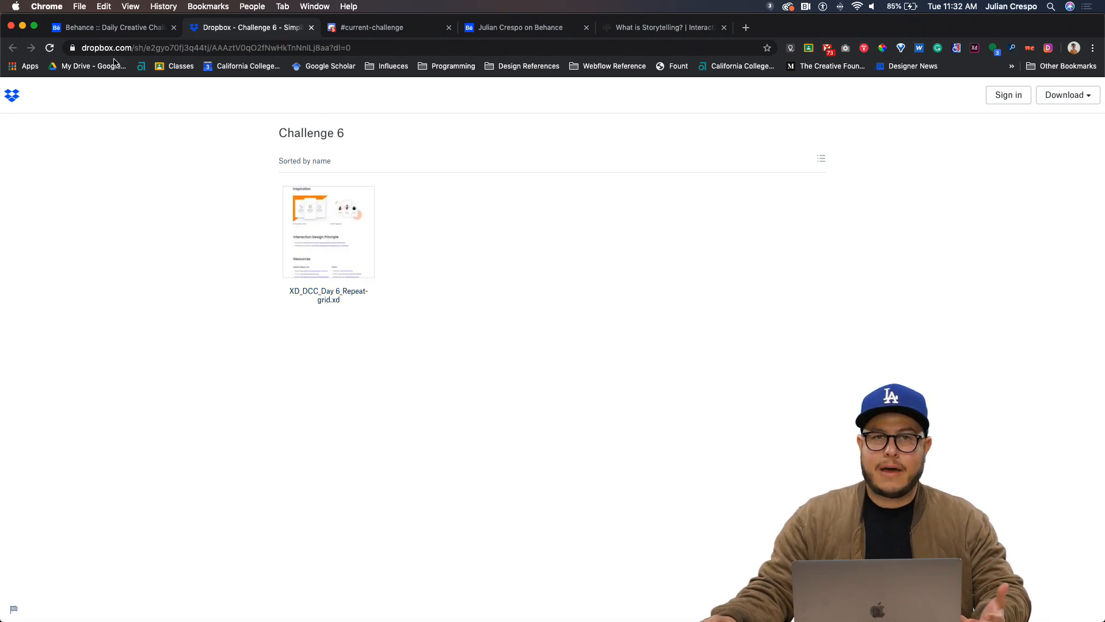
Return to the Behance challenge page and look through its Next Steps and Explore Past Challenges sections
click(109, 29)
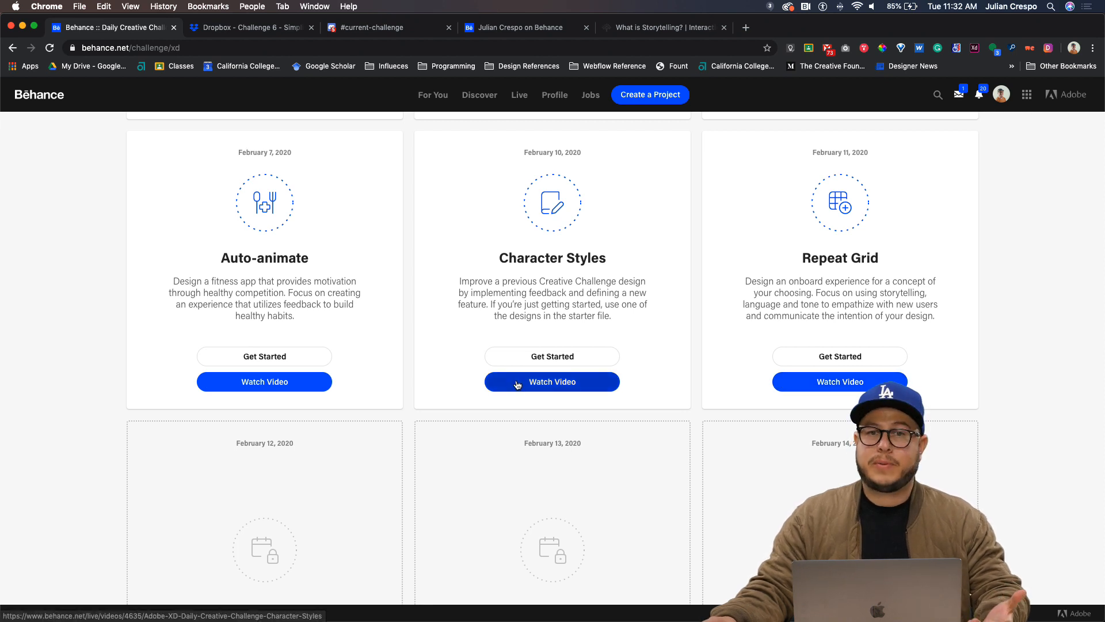
scroll(518, 385, up, 2)
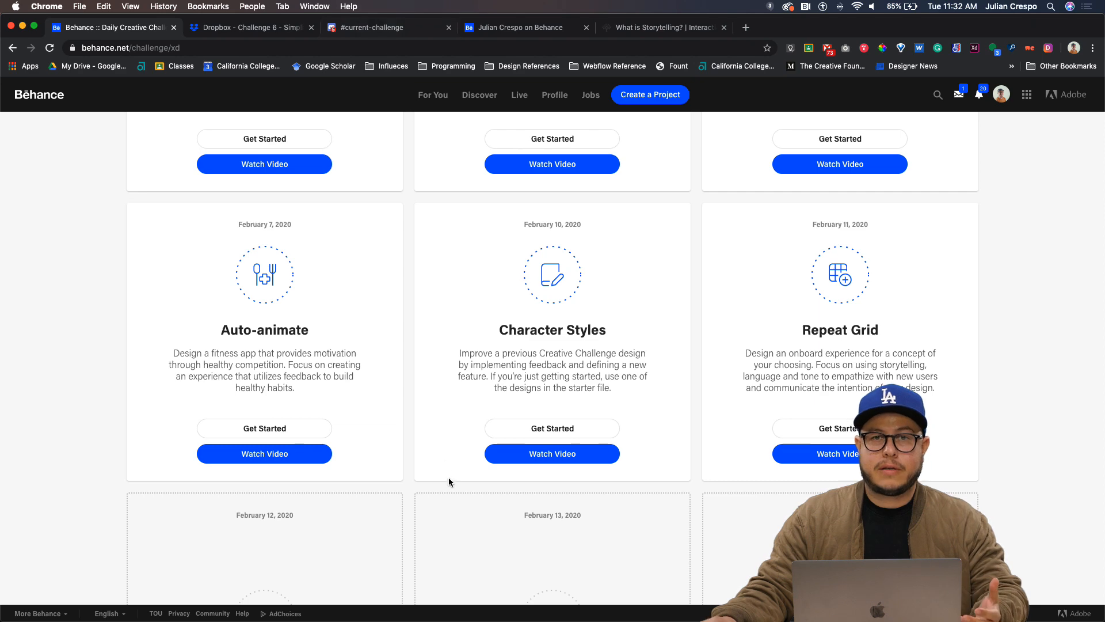
scroll(445, 458, down, 10)
scroll(445, 460, down, 1)
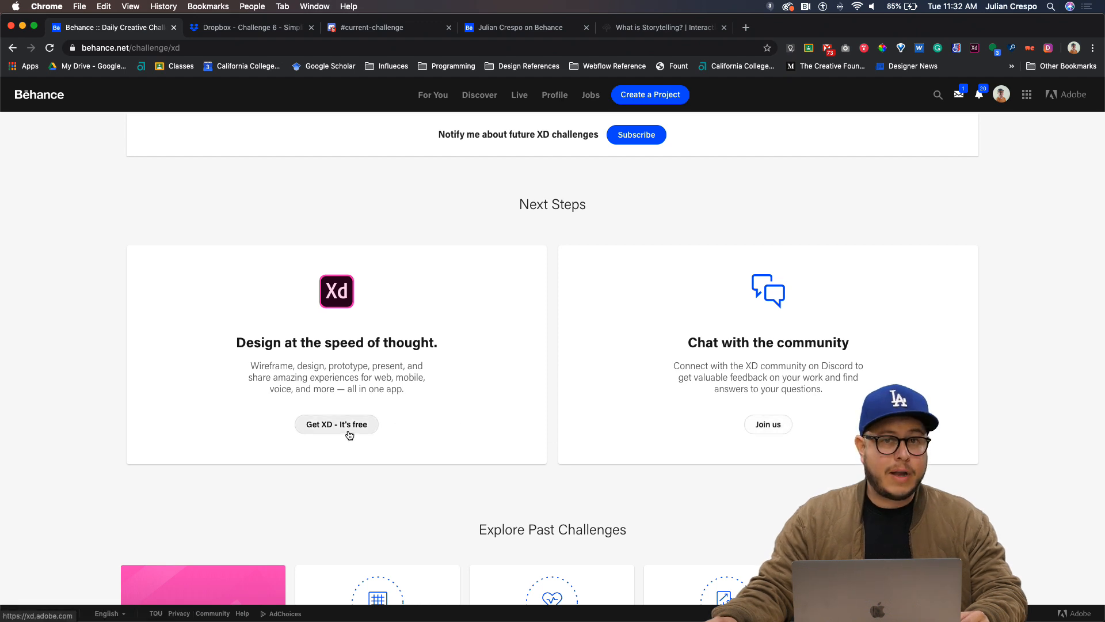
scroll(629, 414, down, 4)
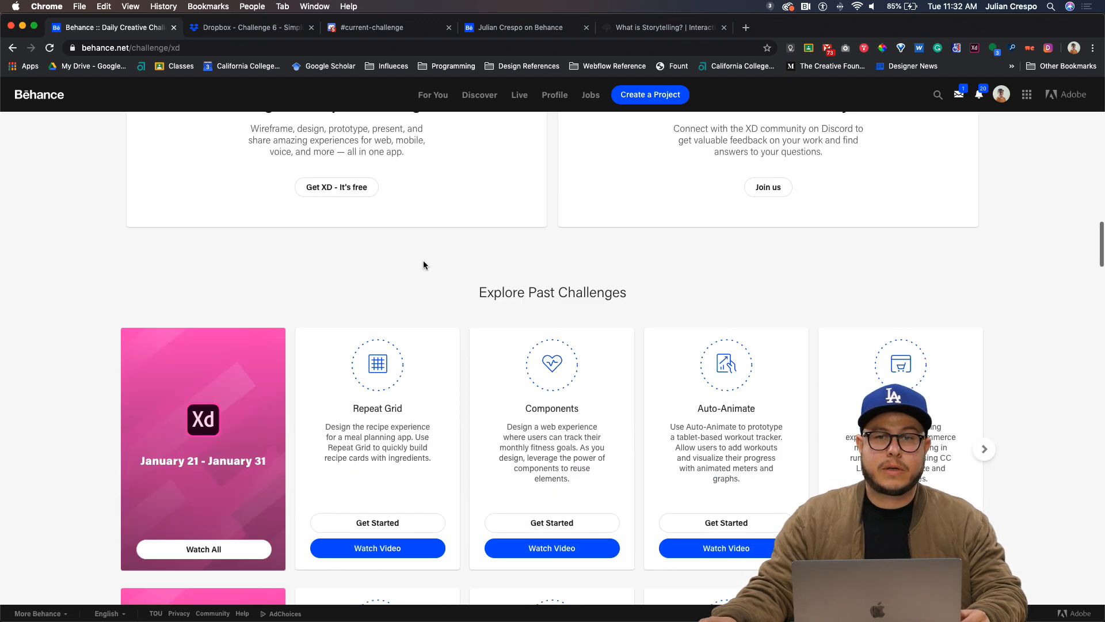
scroll(349, 213, up, 1)
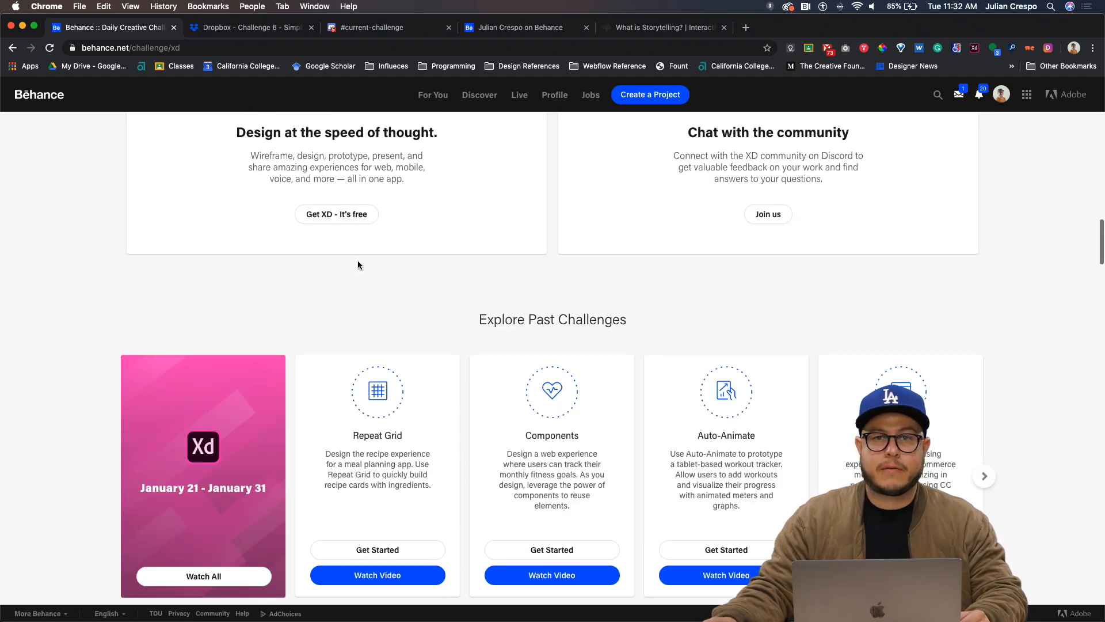
scroll(374, 288, down, 4)
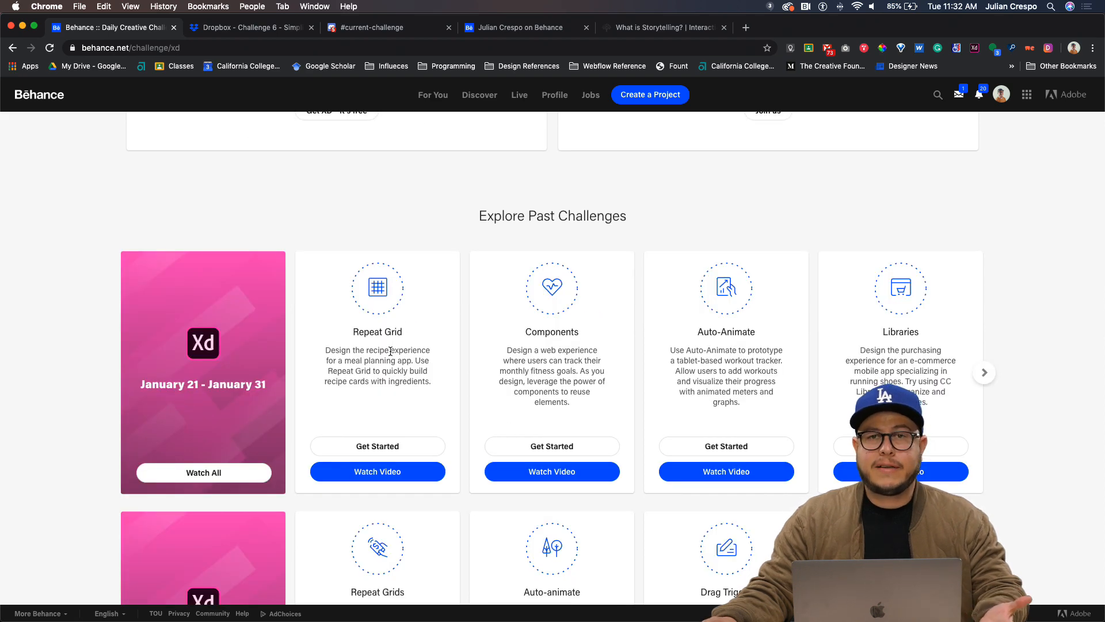
scroll(380, 375, down, 3)
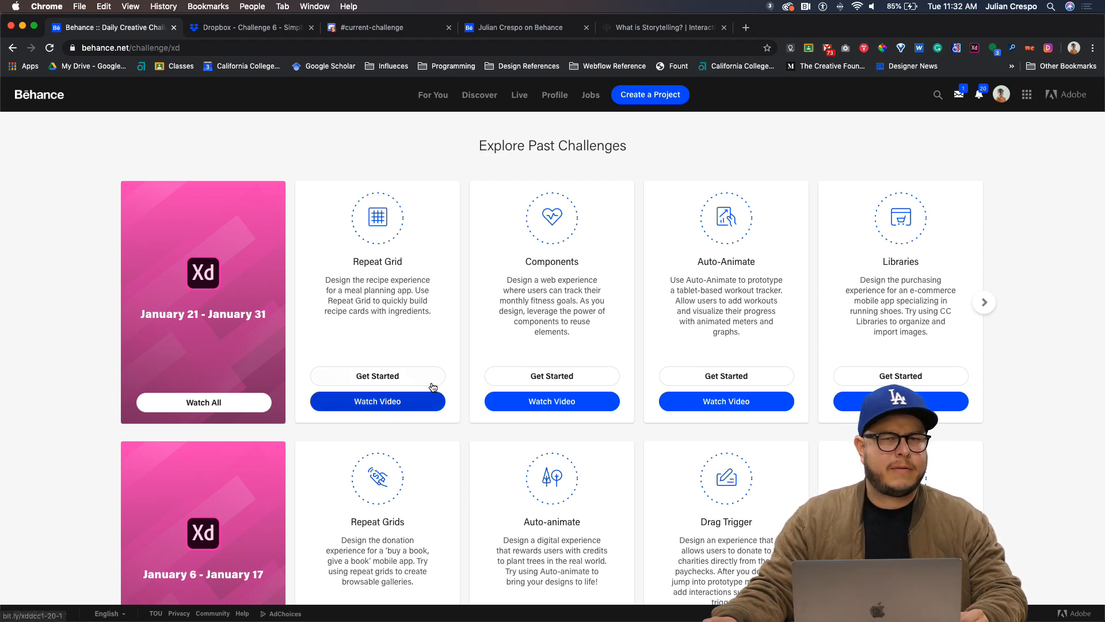
scroll(433, 391, up, 3)
scroll(374, 420, down, 5)
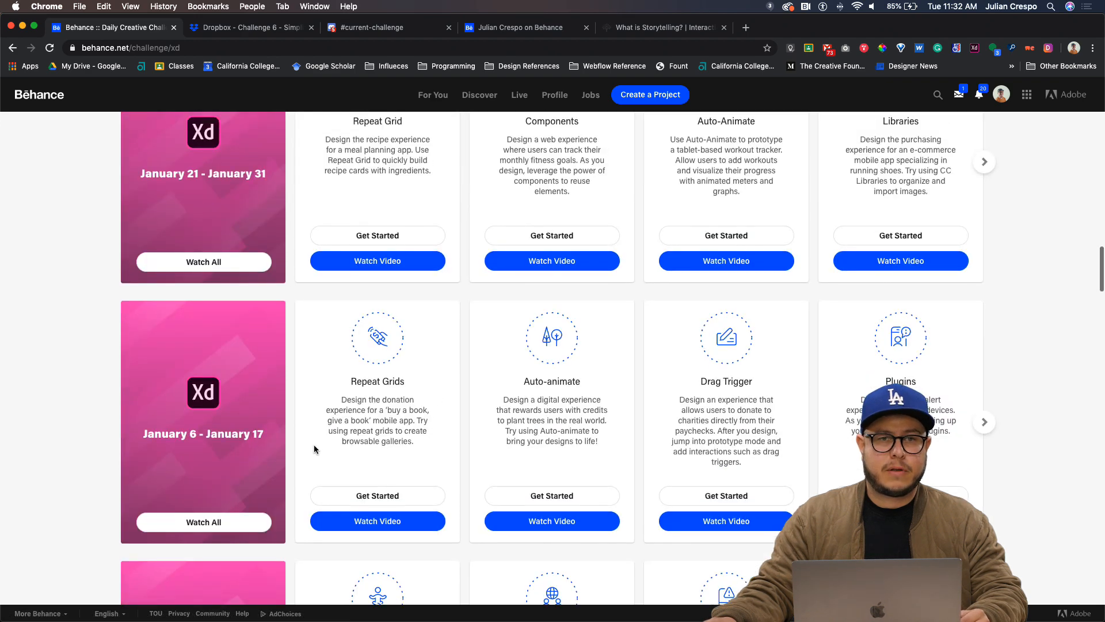
Join the Adobe XD community on Discord from the challenge page and open its current-challenge channel
scroll(313, 449, up, 8)
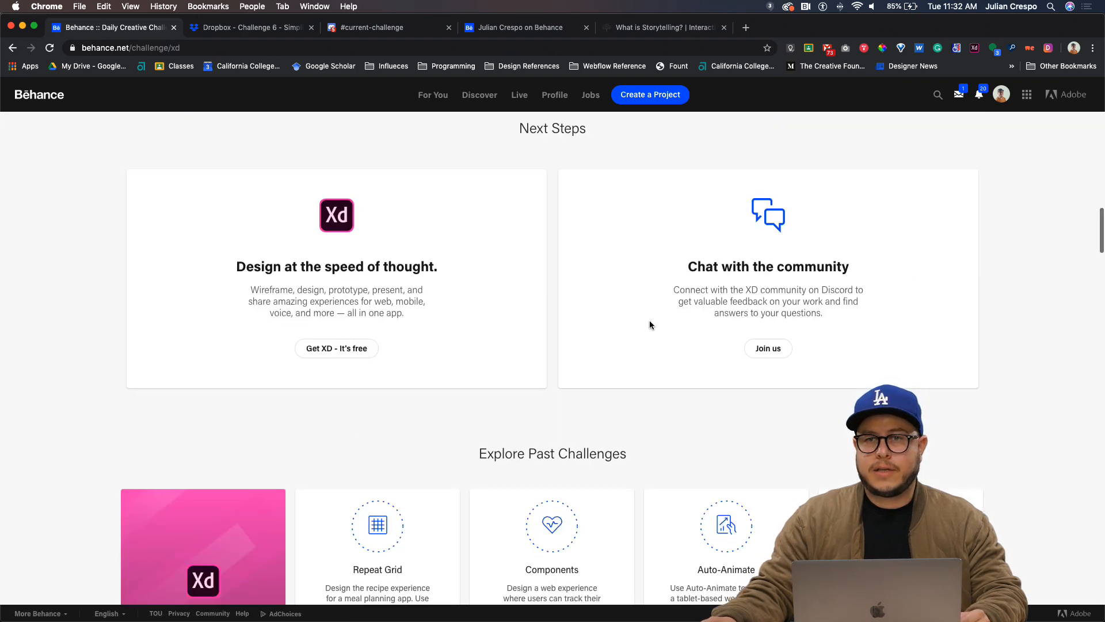
click(768, 348)
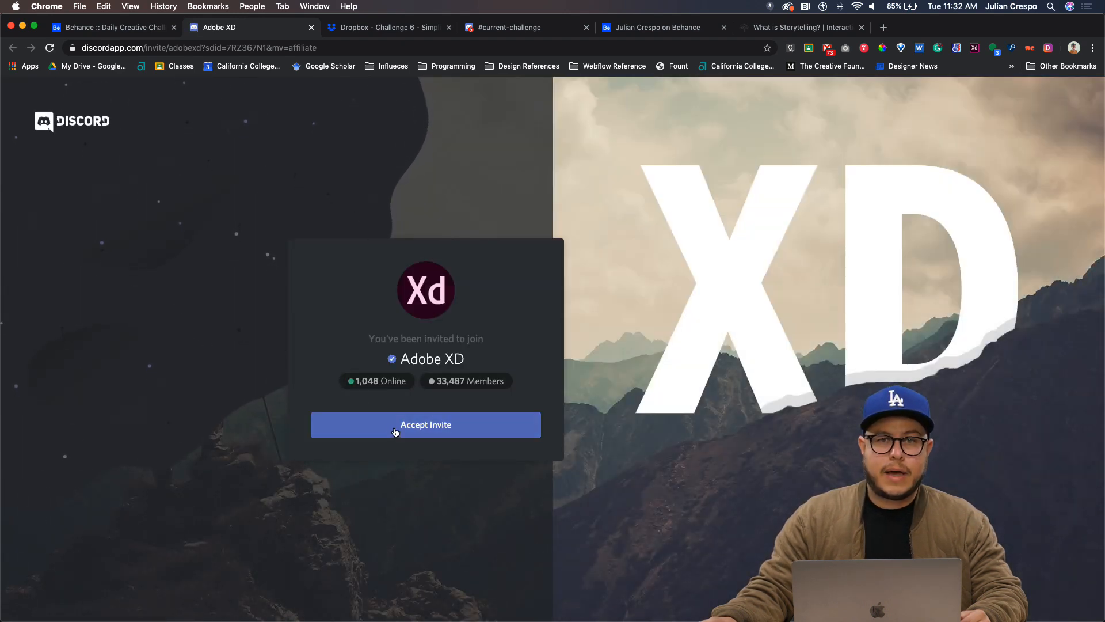
click(396, 430)
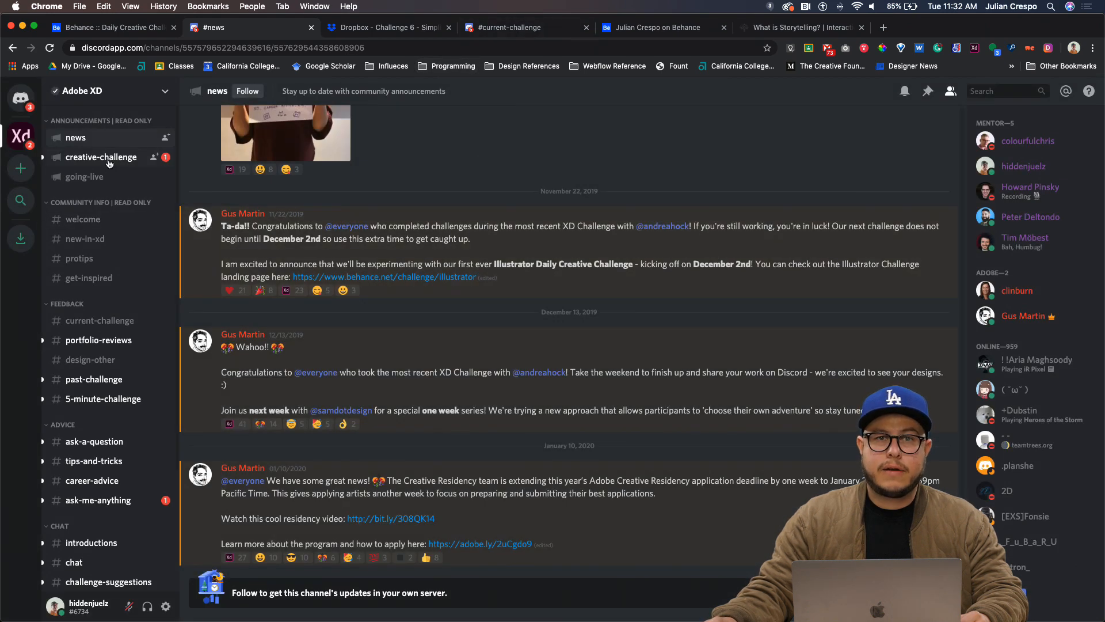
click(96, 323)
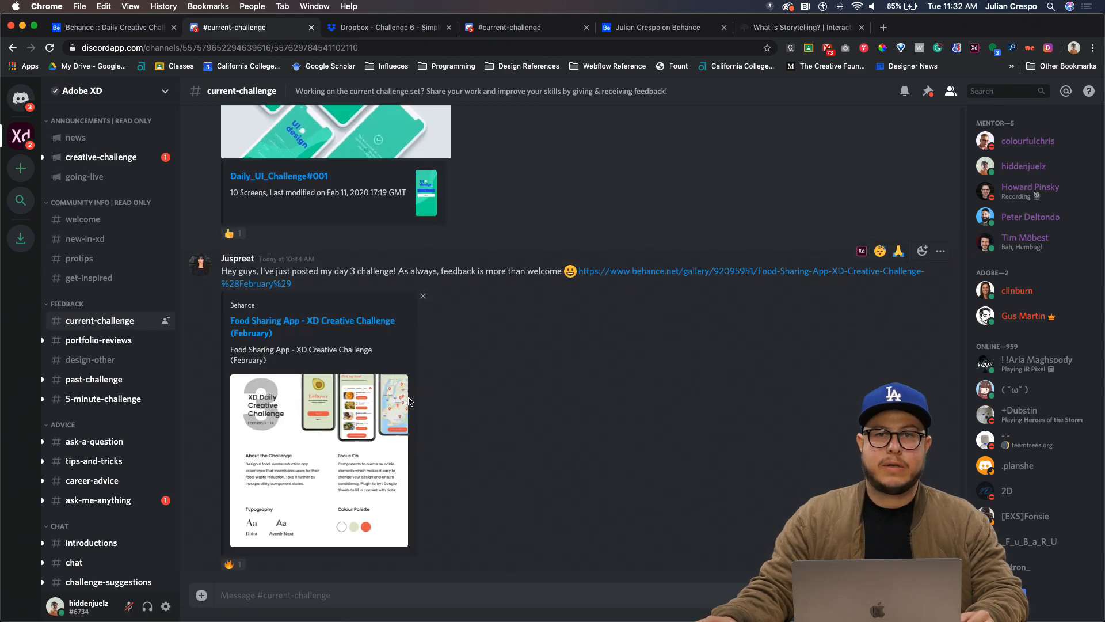
Browse the designs shared in the current-challenge channel and open the linked Behance project Adobe XD Challenge Day 2 - Air Quality App
scroll(410, 401, up, 2)
scroll(390, 375, up, 2)
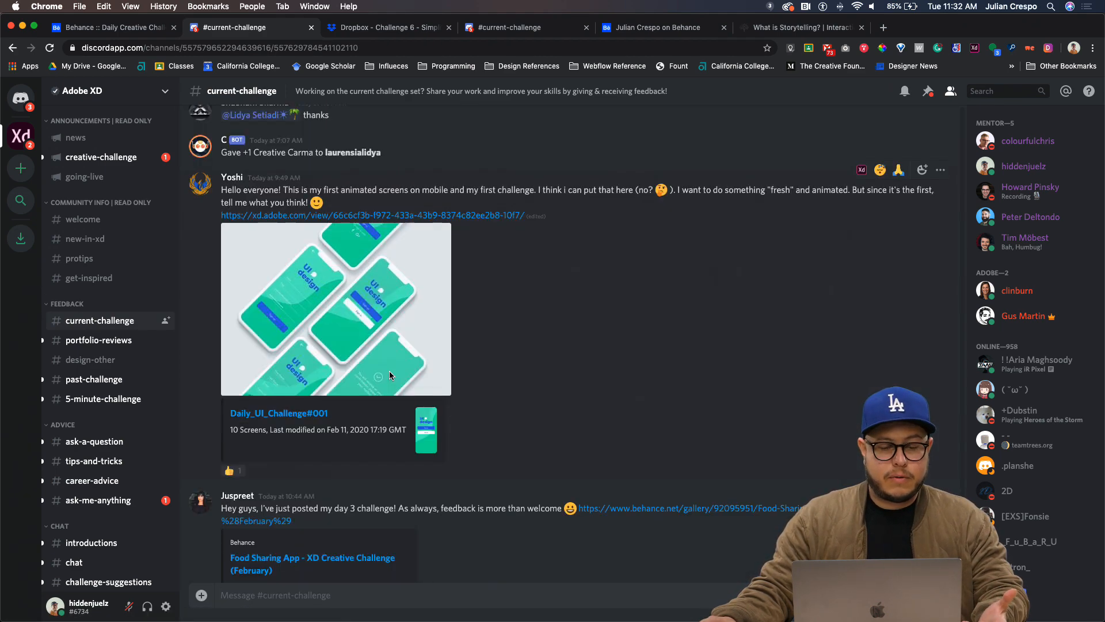
scroll(390, 369, up, 10)
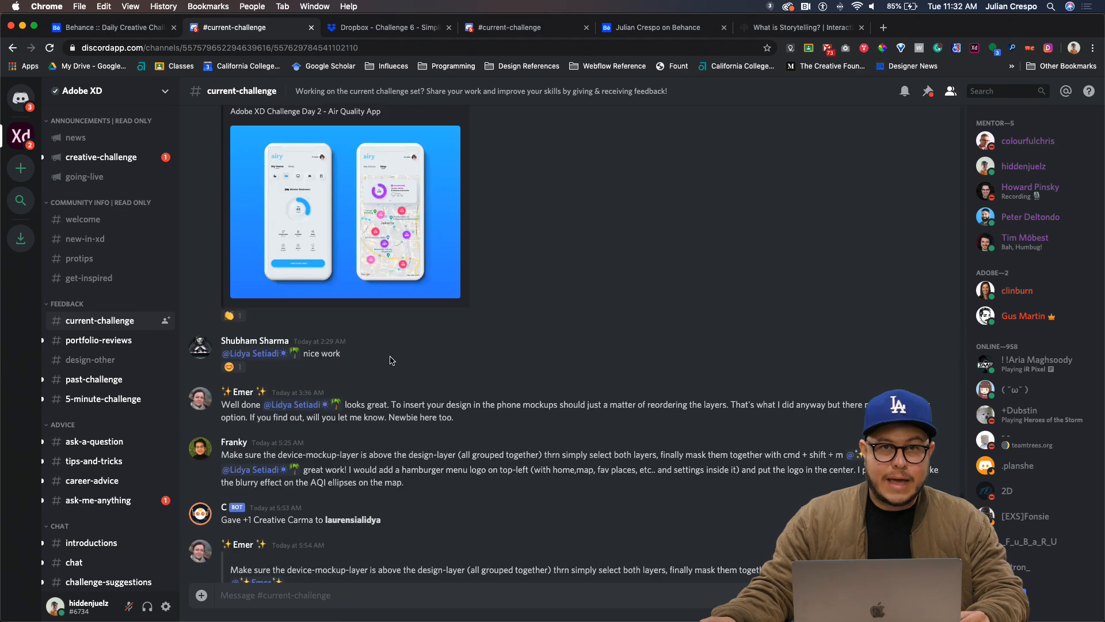
scroll(390, 360, up, 3)
scroll(507, 375, up, 7)
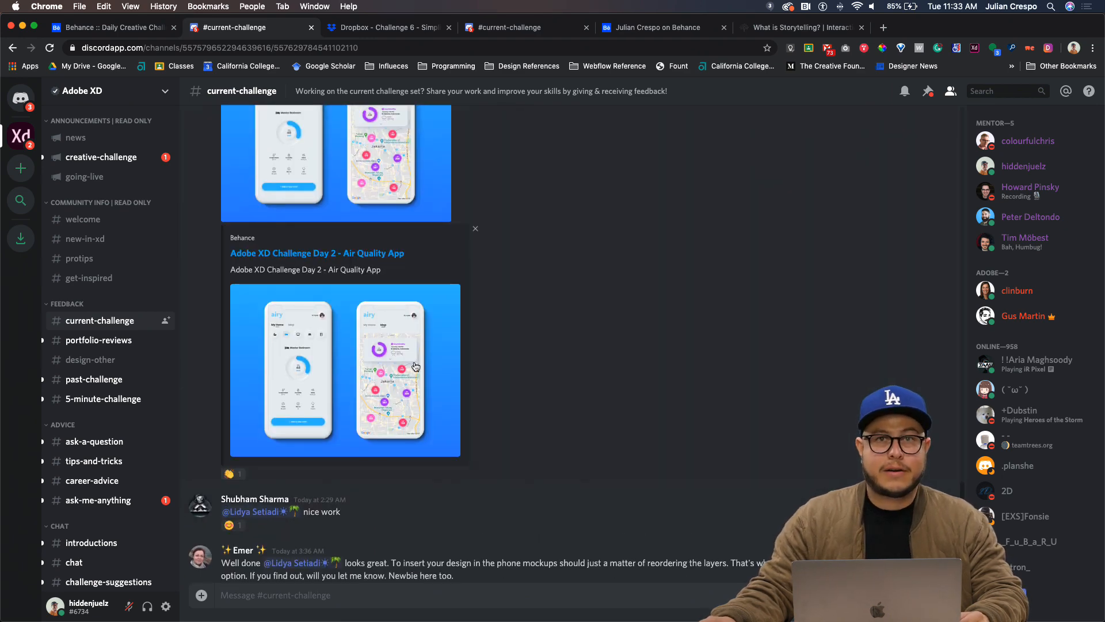
scroll(424, 373, down, 3)
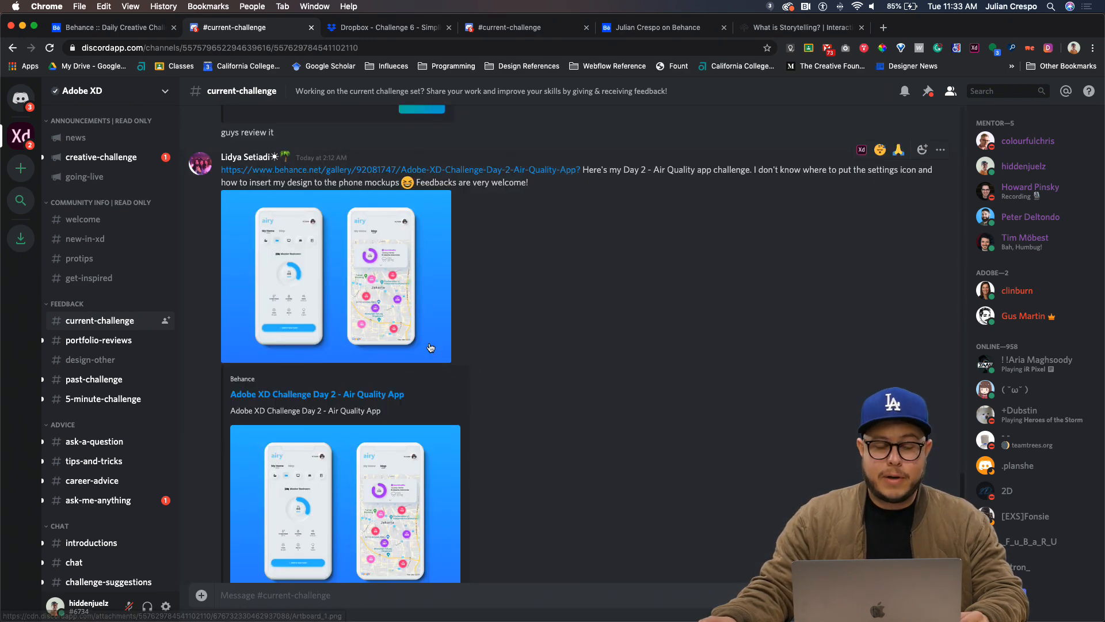
click(384, 175)
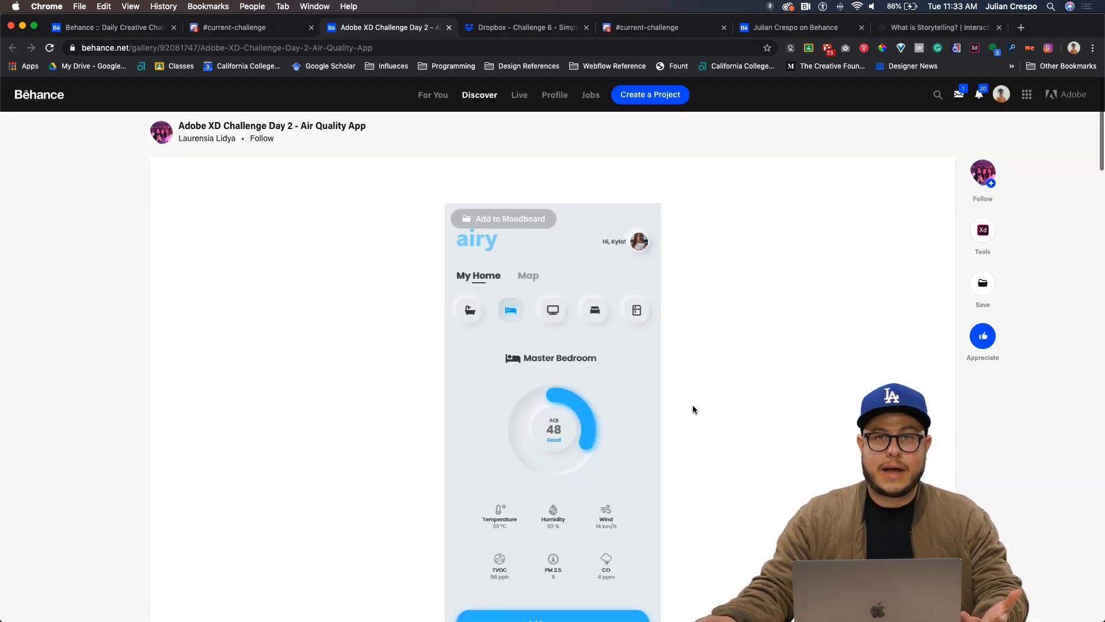
Examine the layout of the Master Bedroom screen in the Air Quality App project
scroll(693, 409, down, 2)
scroll(692, 411, down, 2)
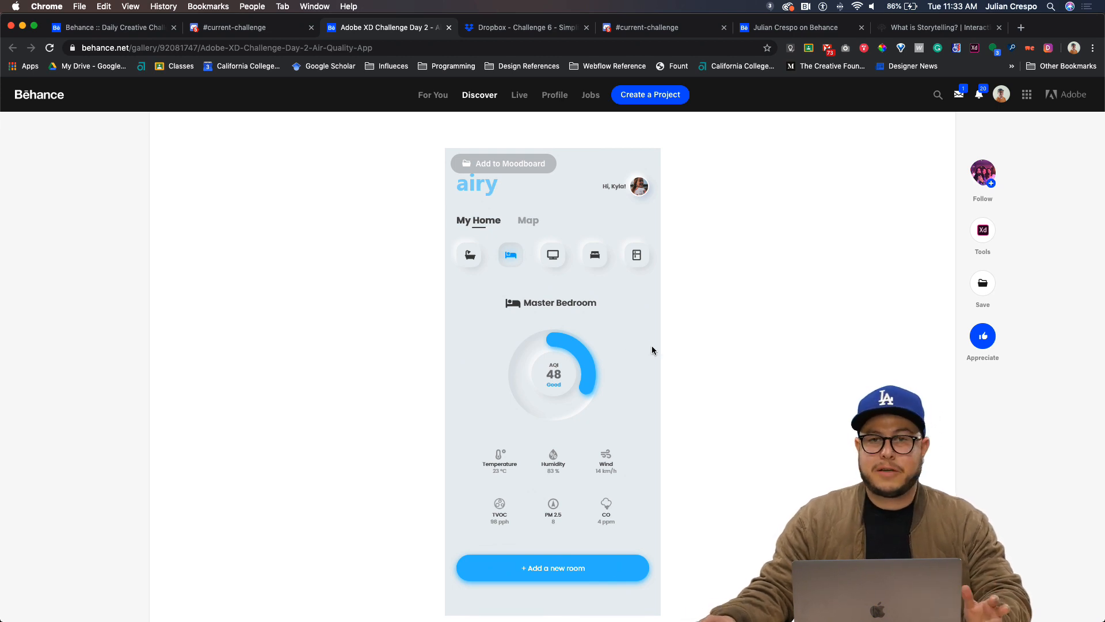
scroll(679, 350, down, 1)
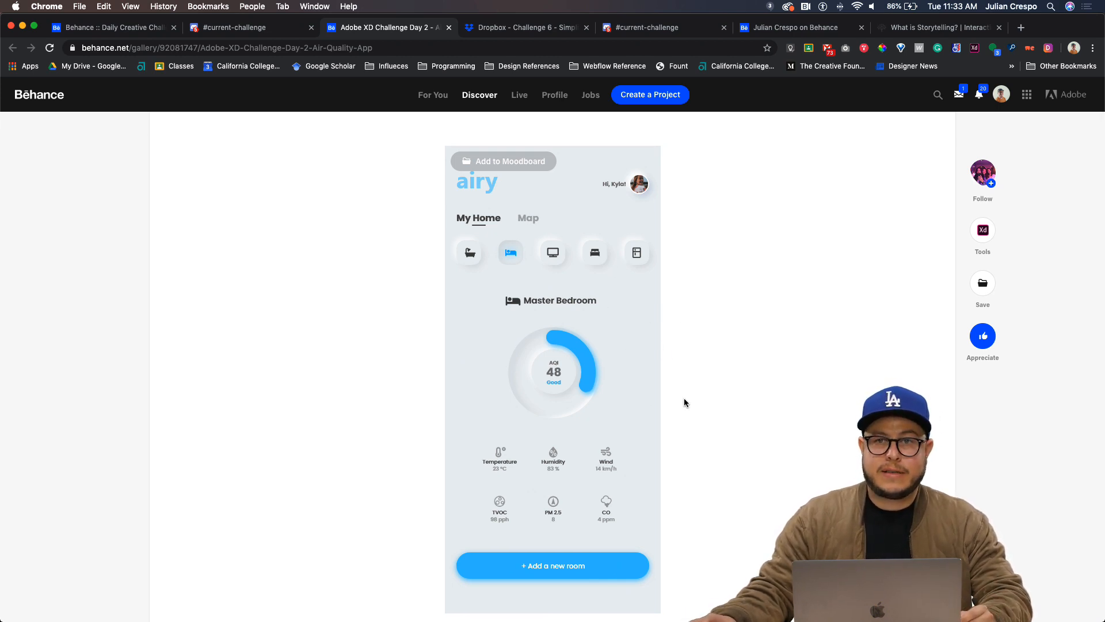
scroll(584, 411, down, 1)
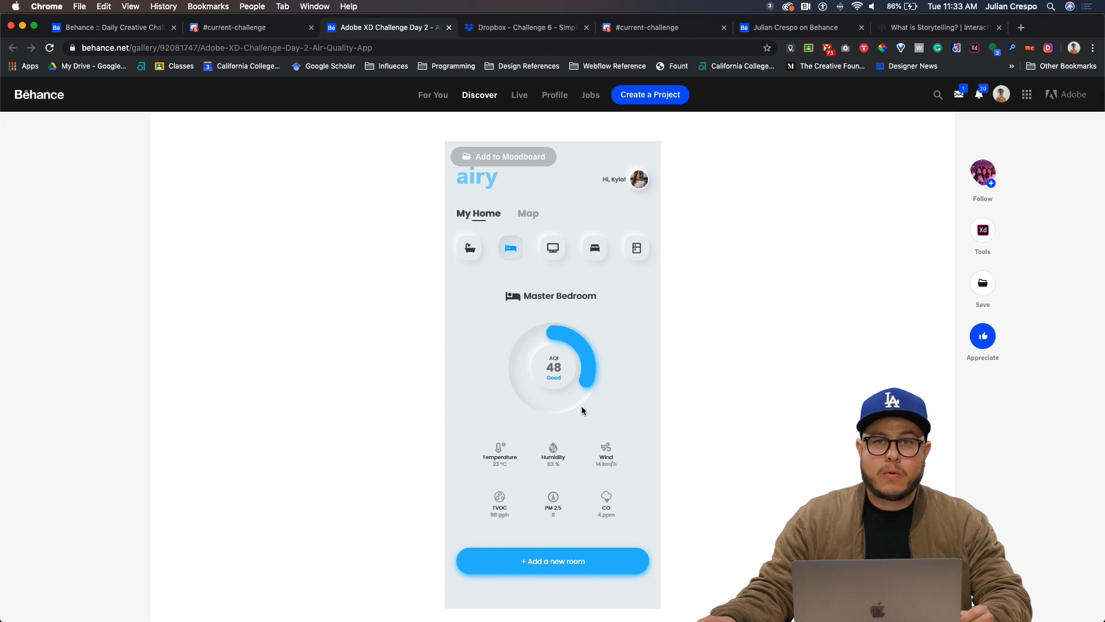
scroll(598, 410, up, 3)
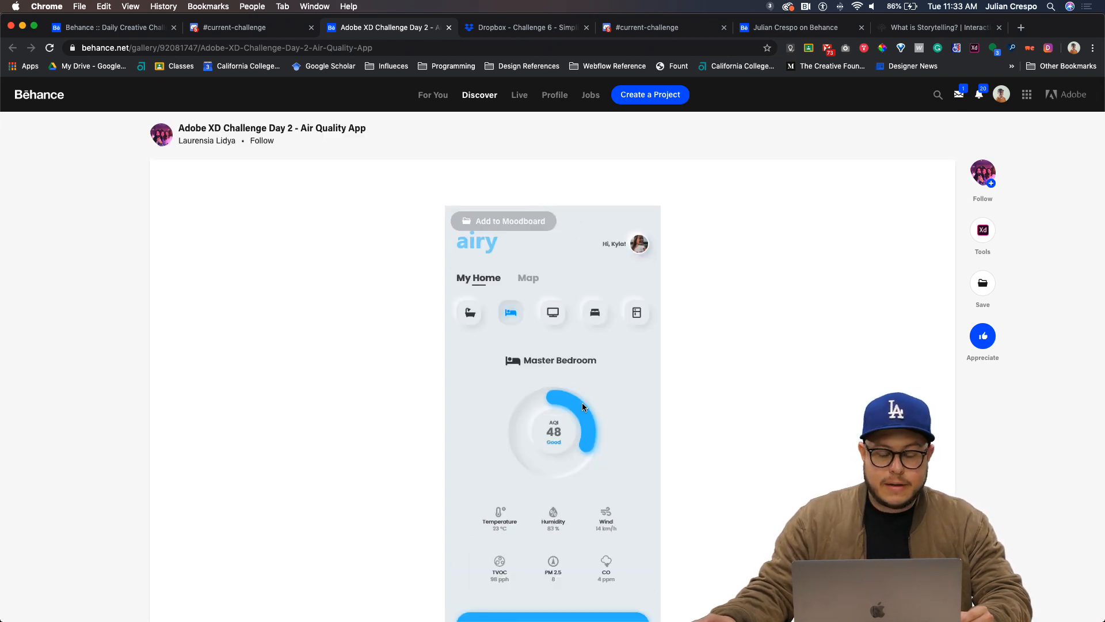
scroll(590, 409, down, 3)
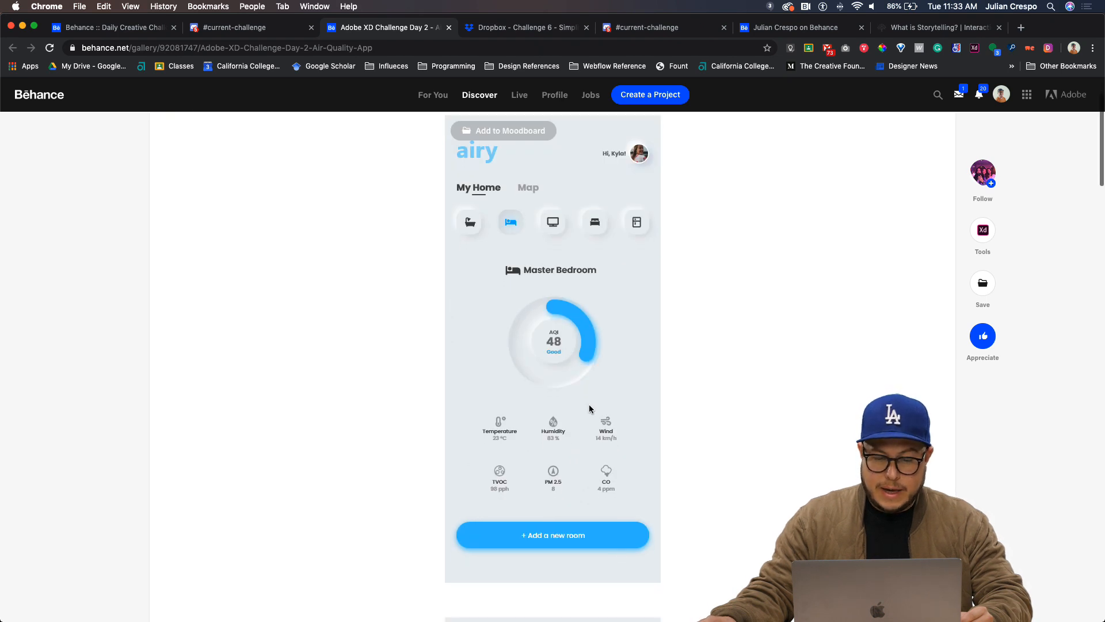
scroll(627, 401, down, 1)
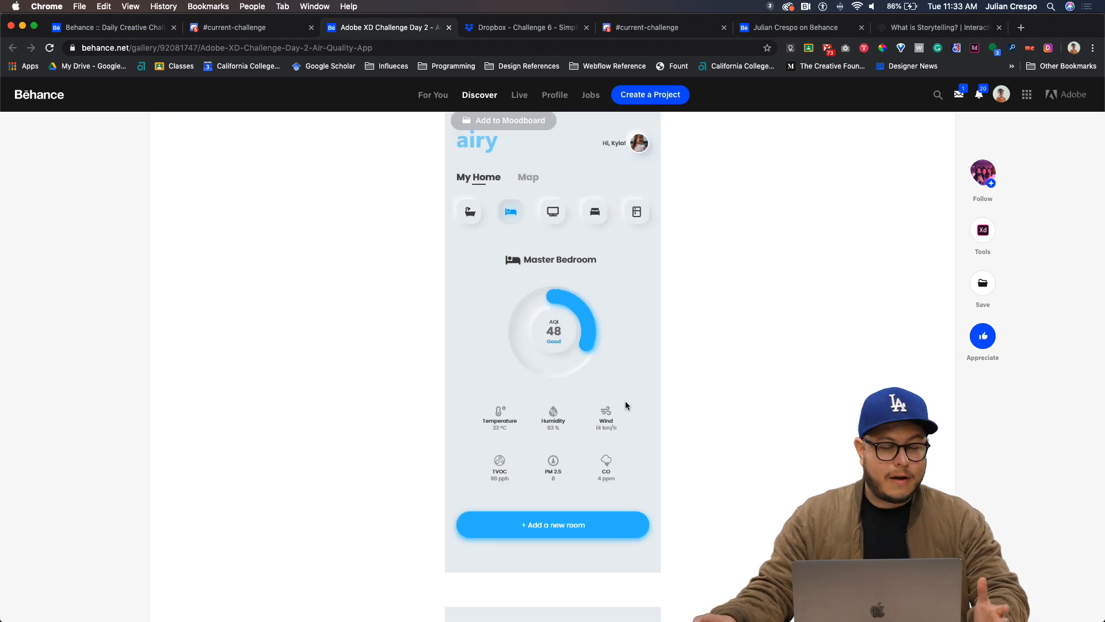
scroll(606, 393, down, 1)
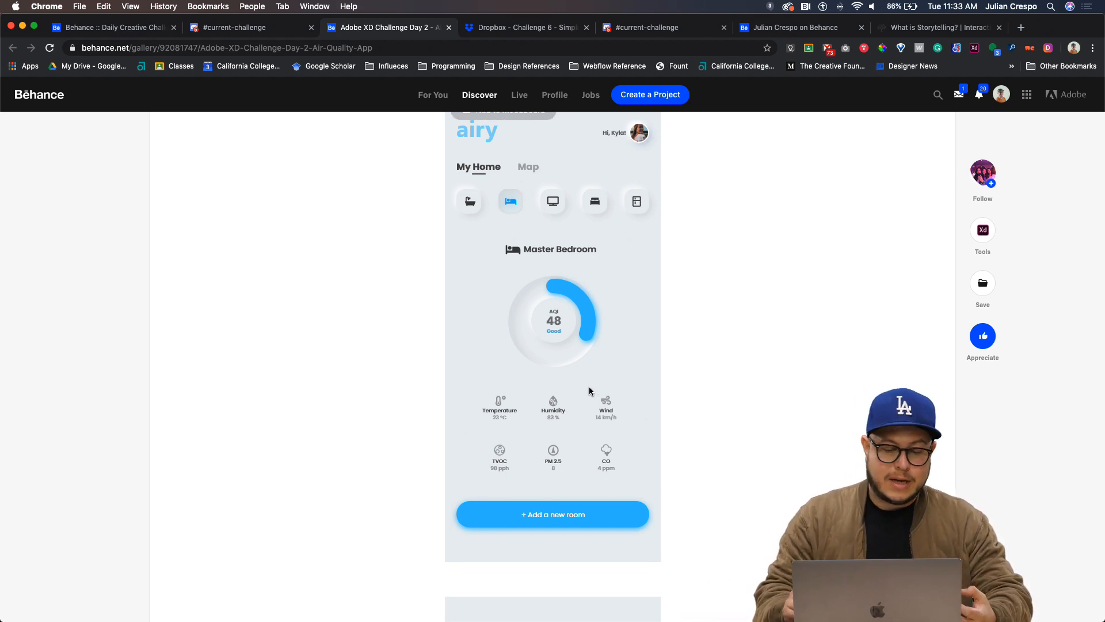
Compare the Master Bedroom and Living Room screens of the airy app in the Behance project
scroll(589, 391, down, 5)
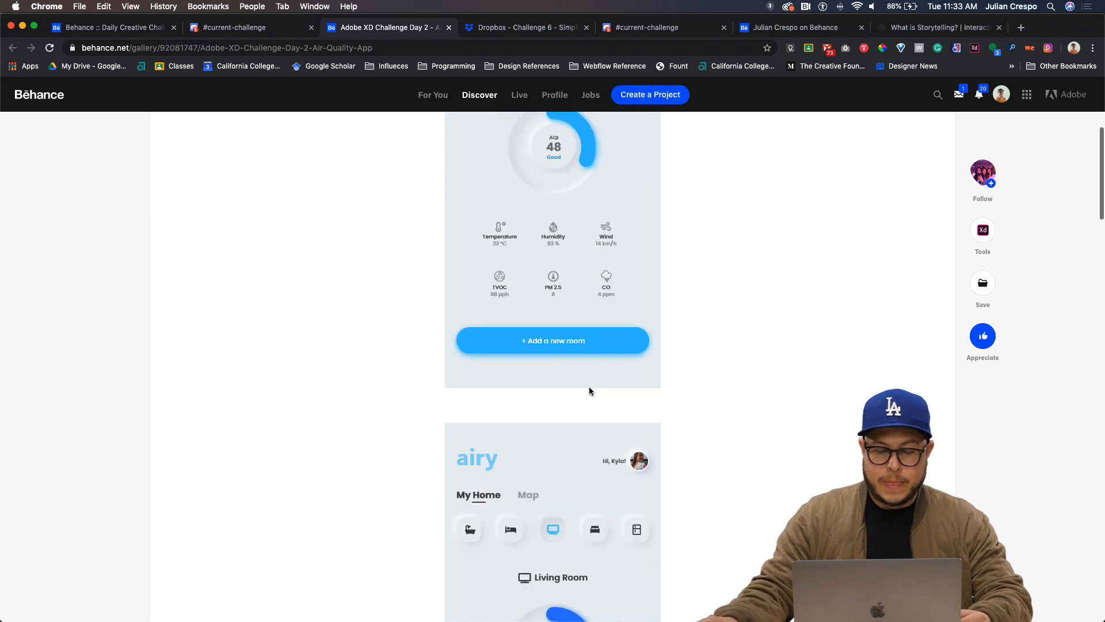
scroll(589, 391, up, 5)
scroll(588, 391, down, 2)
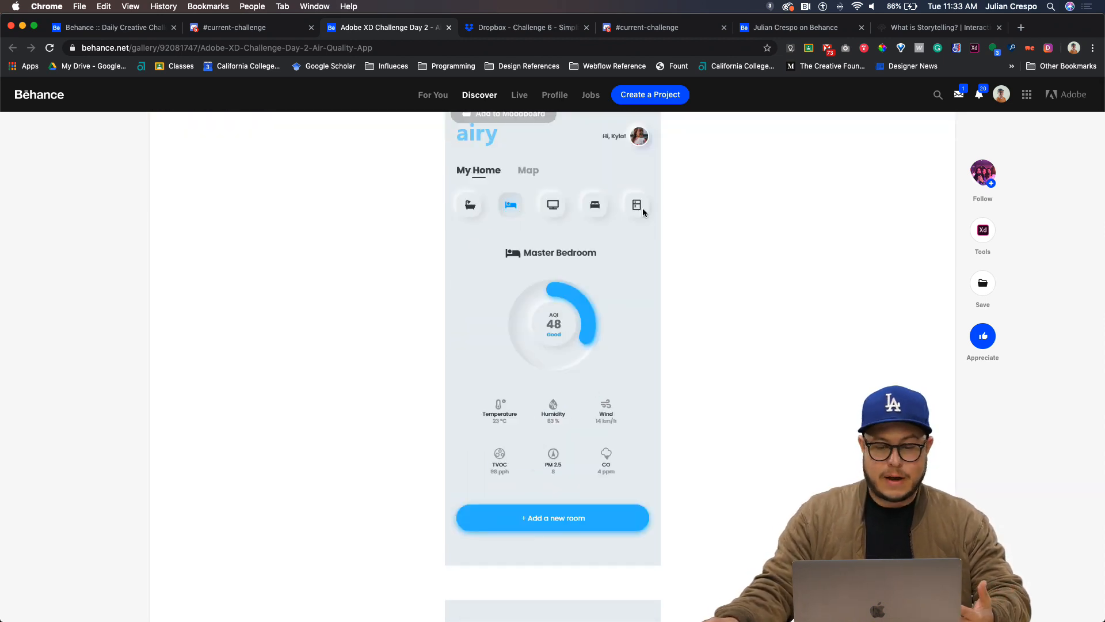
scroll(565, 321, up, 1)
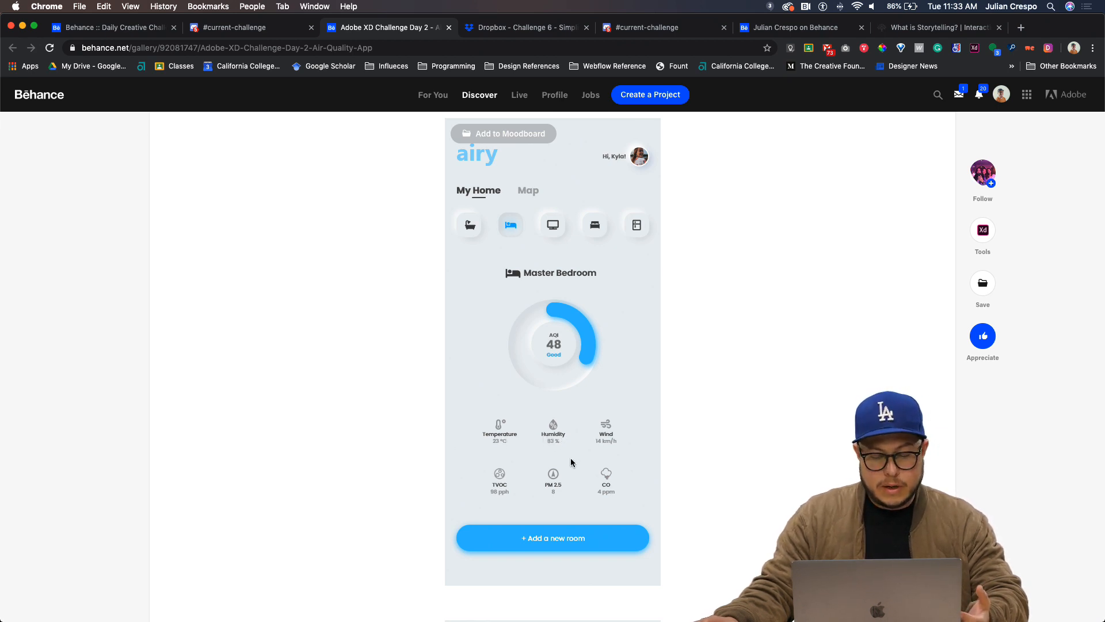
scroll(570, 457, down, 1)
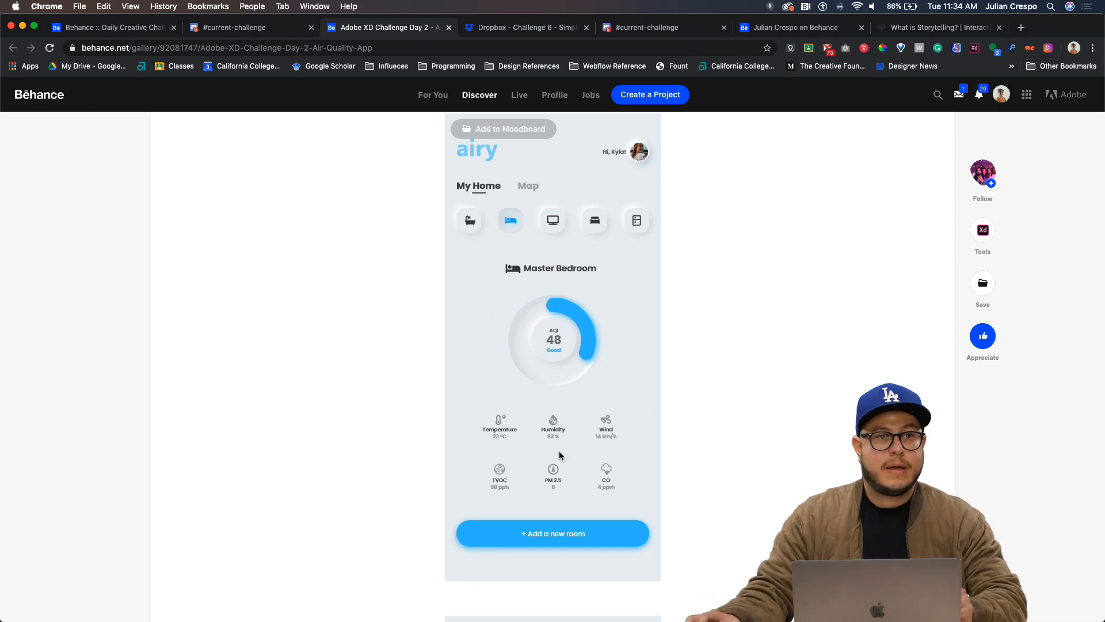
scroll(558, 455, down, 6)
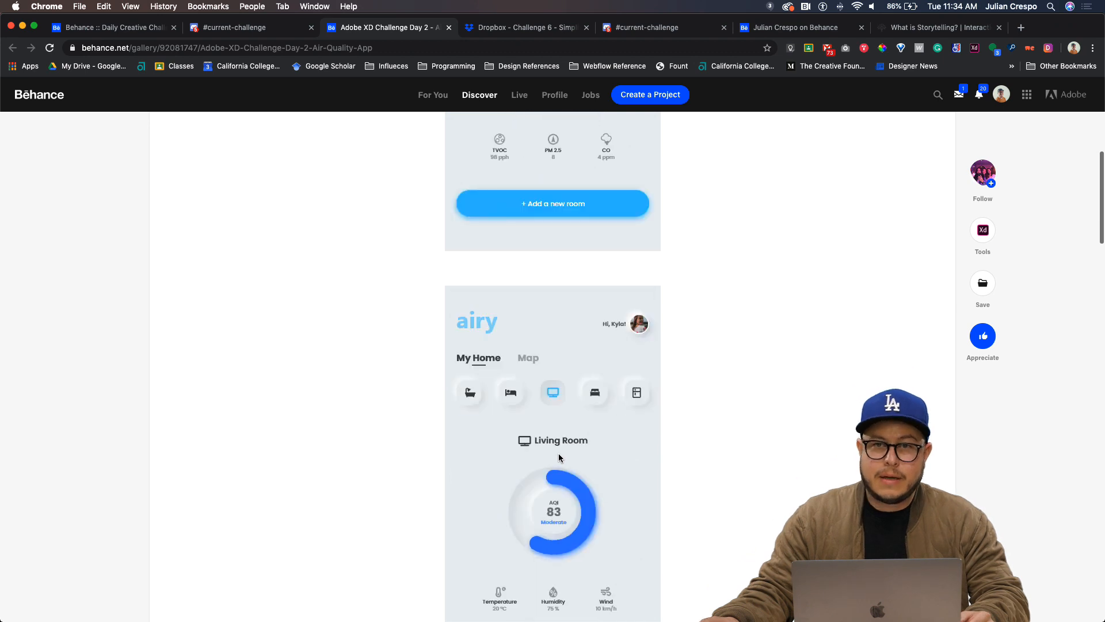
scroll(559, 458, down, 3)
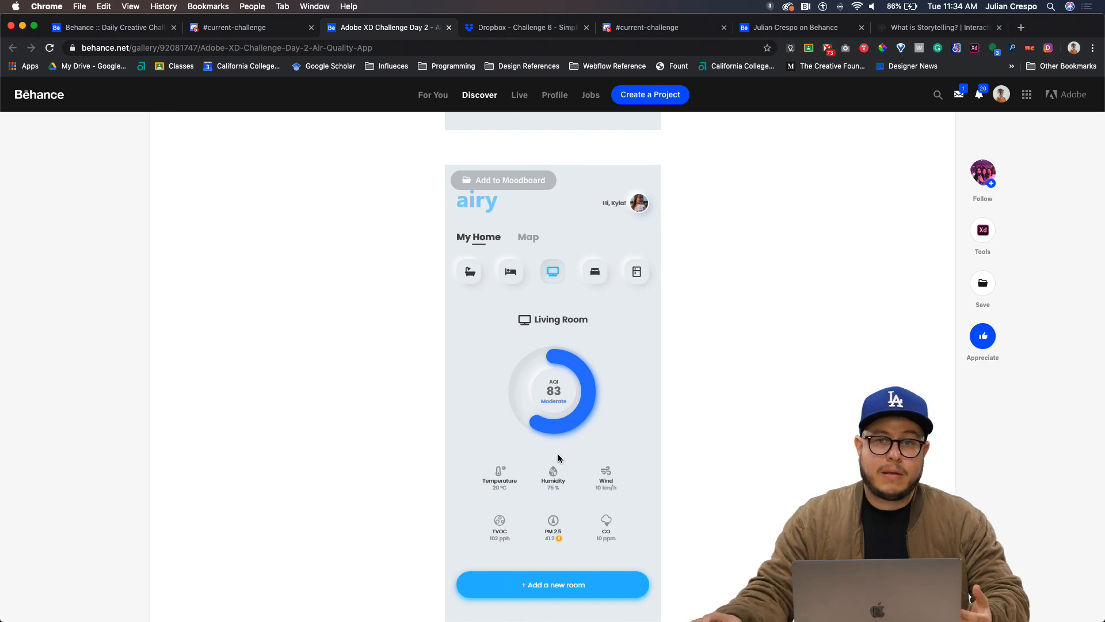
Examine the airy app's Living Room and Map screens and the closing two-phone mockup image
scroll(556, 455, down, 5)
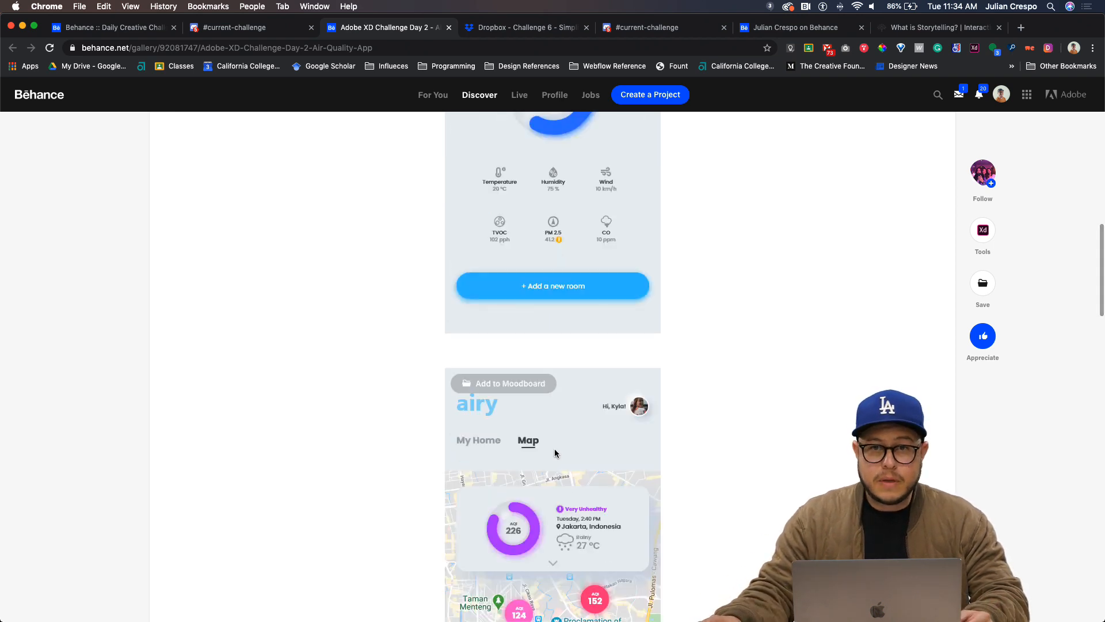
scroll(554, 448, down, 4)
scroll(555, 448, up, 7)
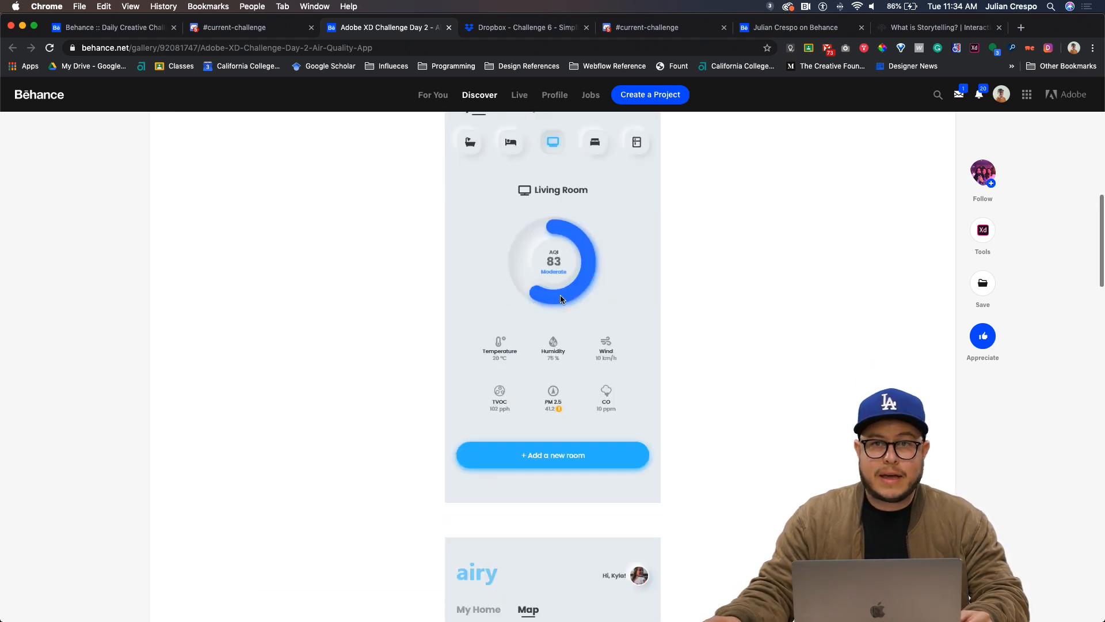
scroll(554, 301, up, 3)
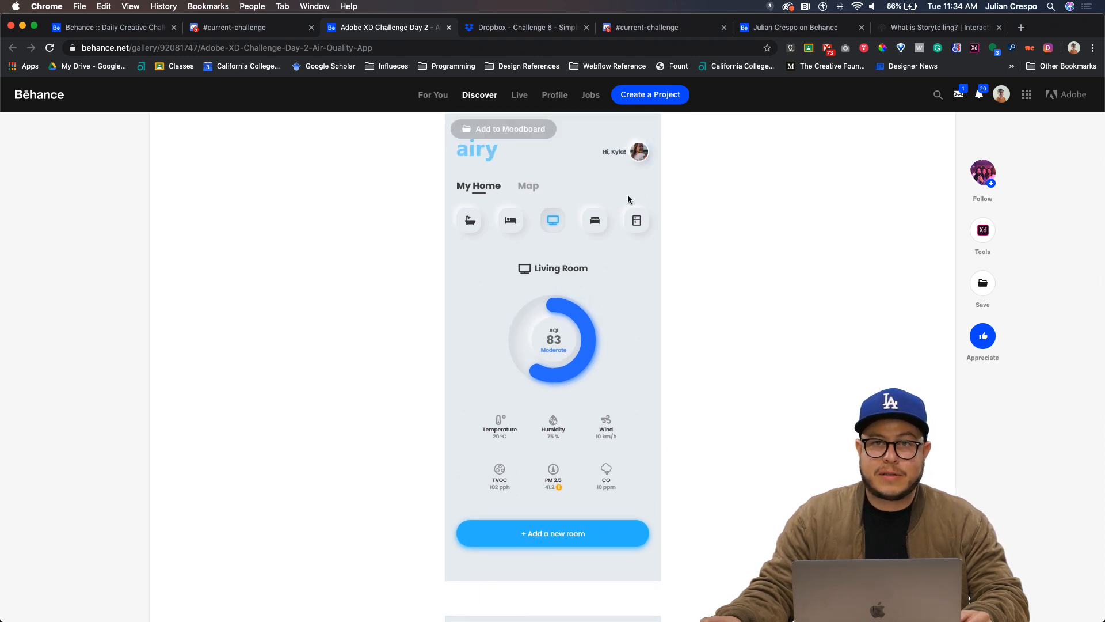
scroll(569, 391, down, 8)
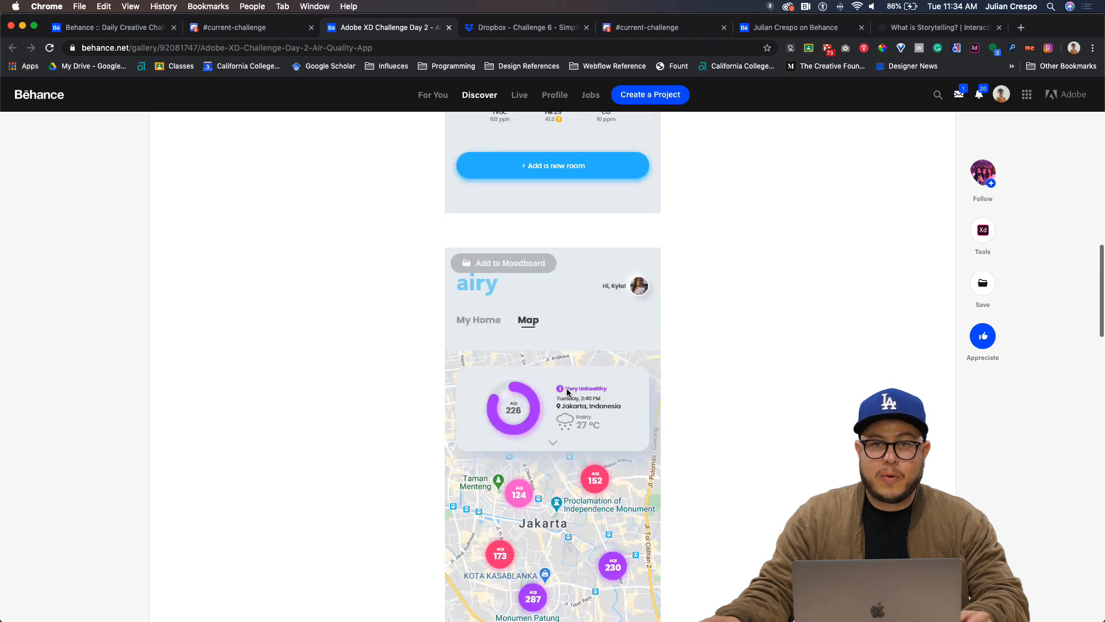
scroll(568, 394, down, 1)
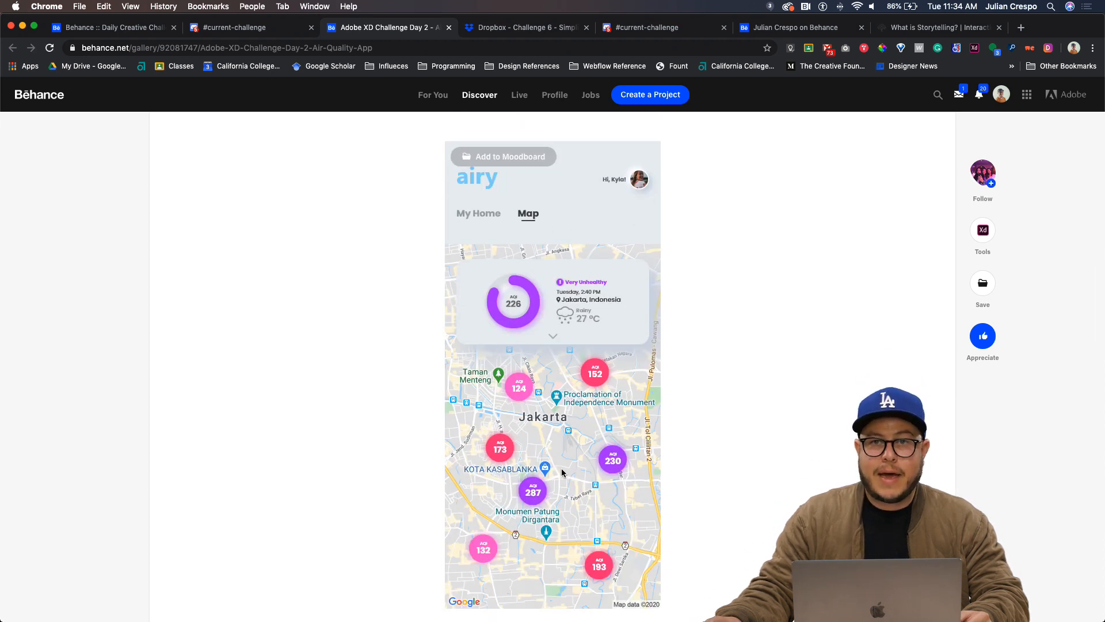
scroll(551, 471, down, 10)
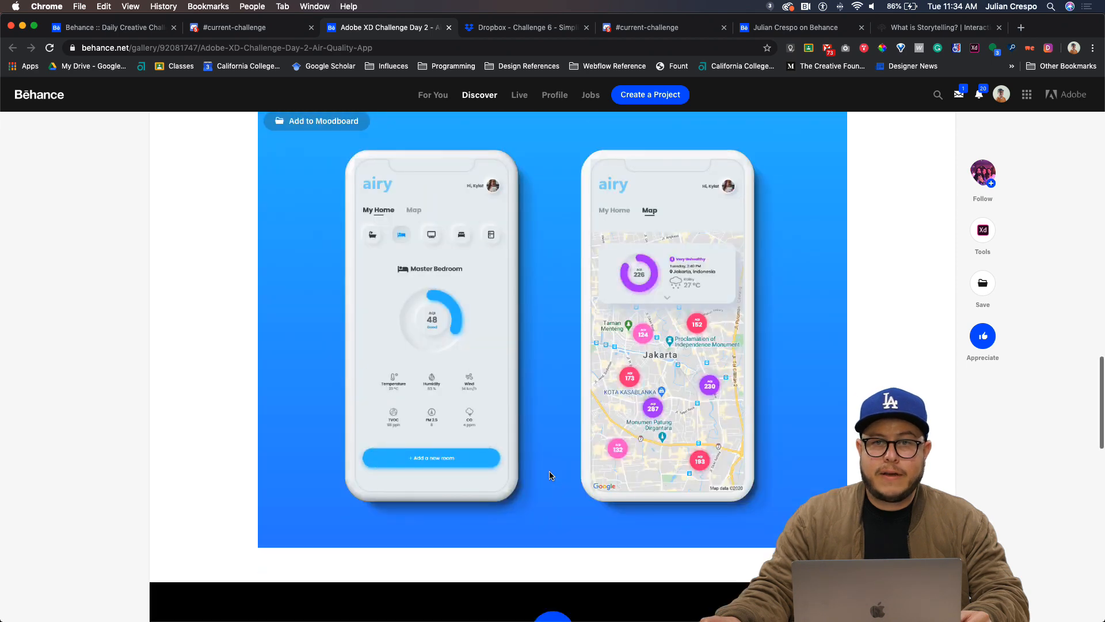
scroll(550, 471, up, 1)
scroll(551, 437, down, 3)
scroll(551, 438, up, 3)
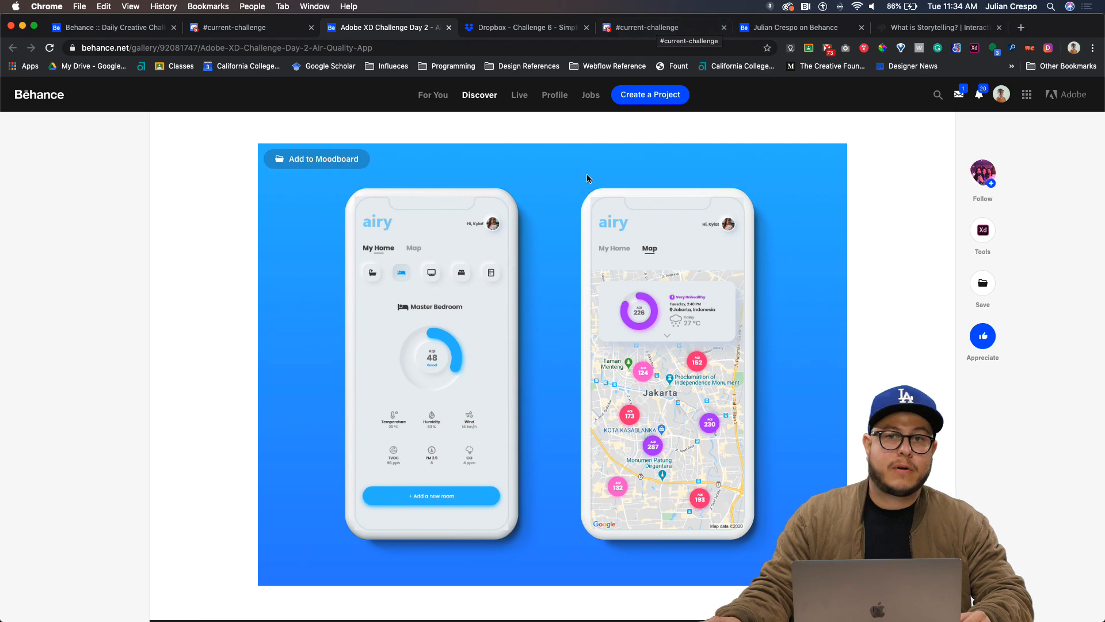
Switch back to Discord's current-challenge channel and find the XD Creative Challenge Air Quality App image among the earlier posts
click(633, 32)
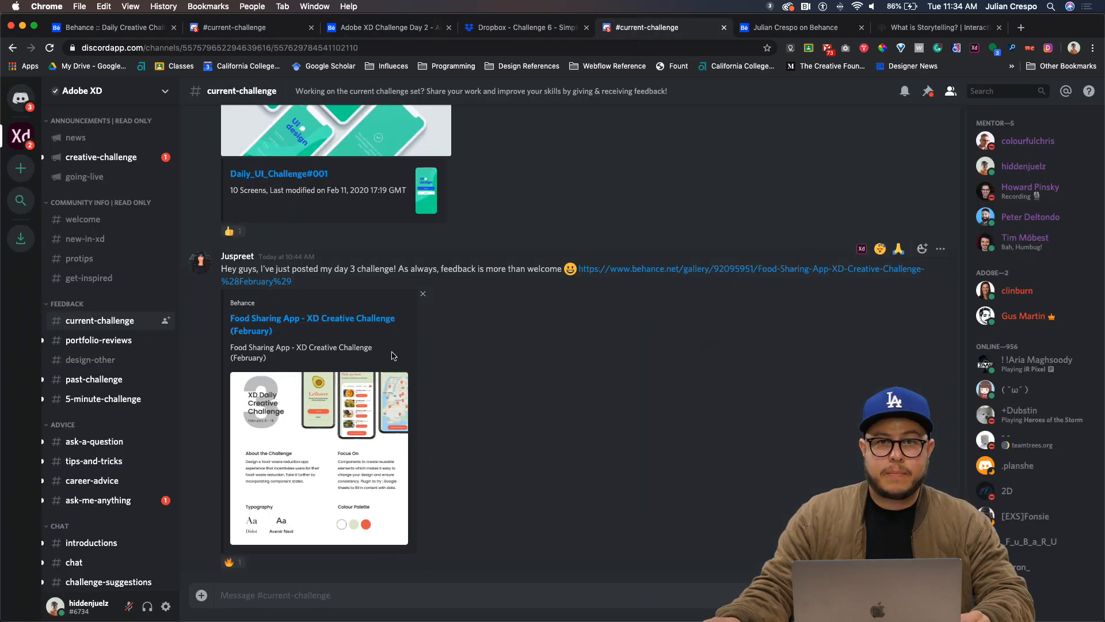
scroll(398, 341, up, 10)
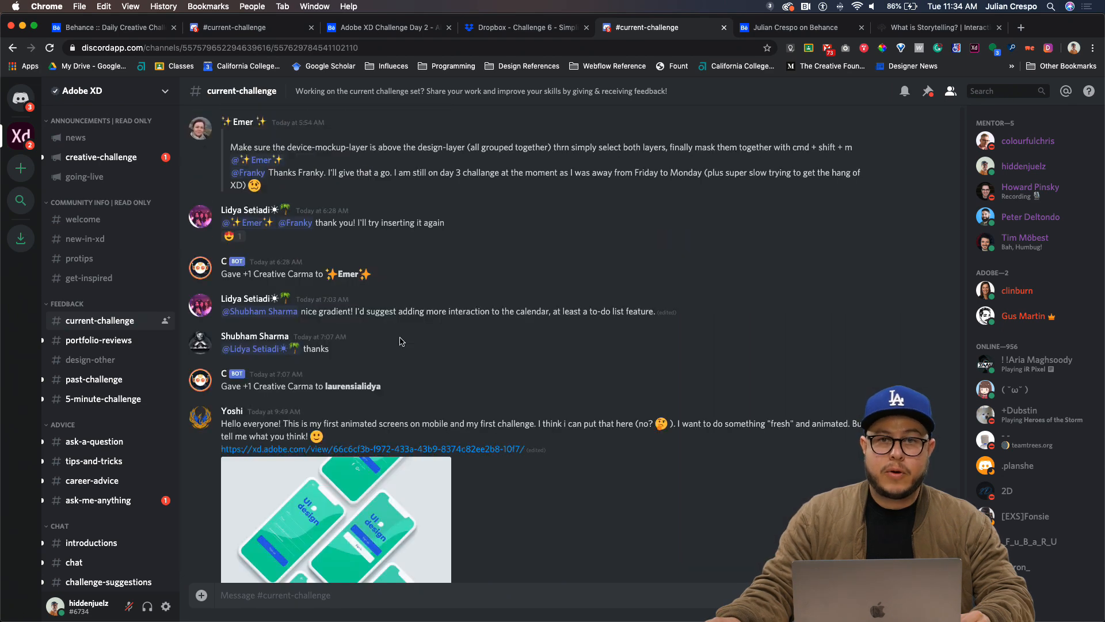
scroll(400, 342, up, 15)
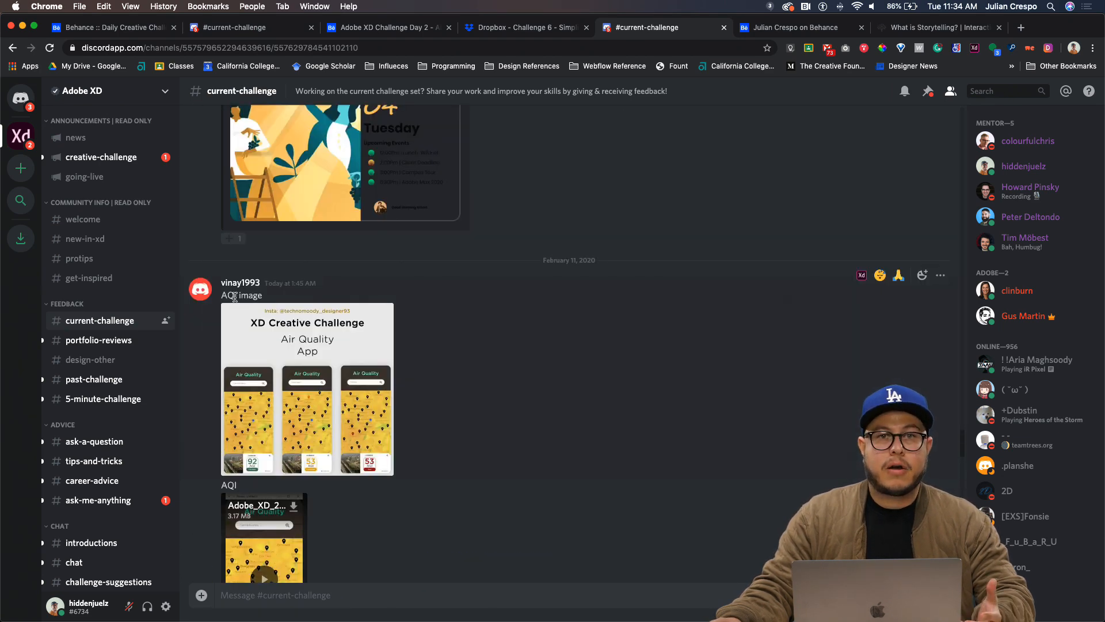
click(334, 403)
click(320, 411)
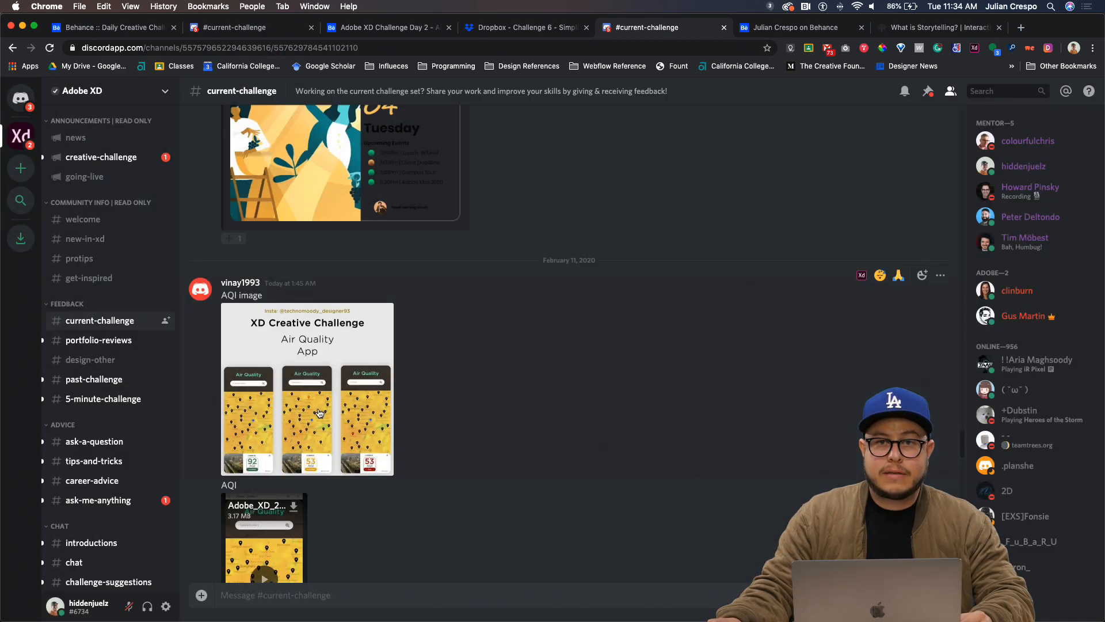
Play the shared AQI prototype video Adobe_XD_2020-02-11_14-05-46.mp4 full screen, then pause it and return to the channel
scroll(310, 435, down, 5)
click(267, 325)
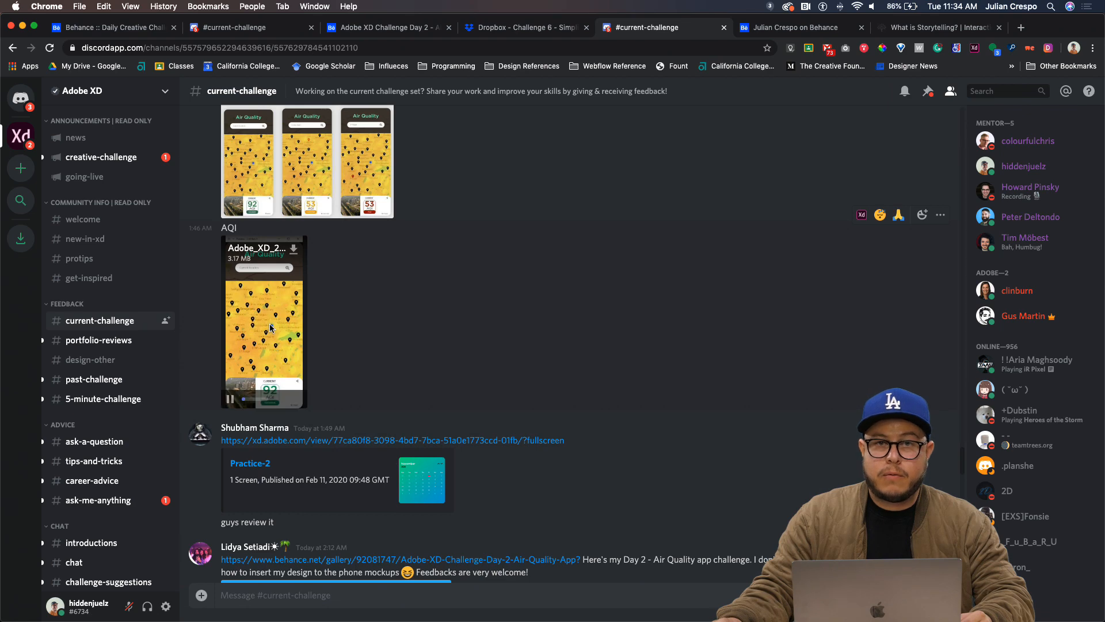
click(297, 403)
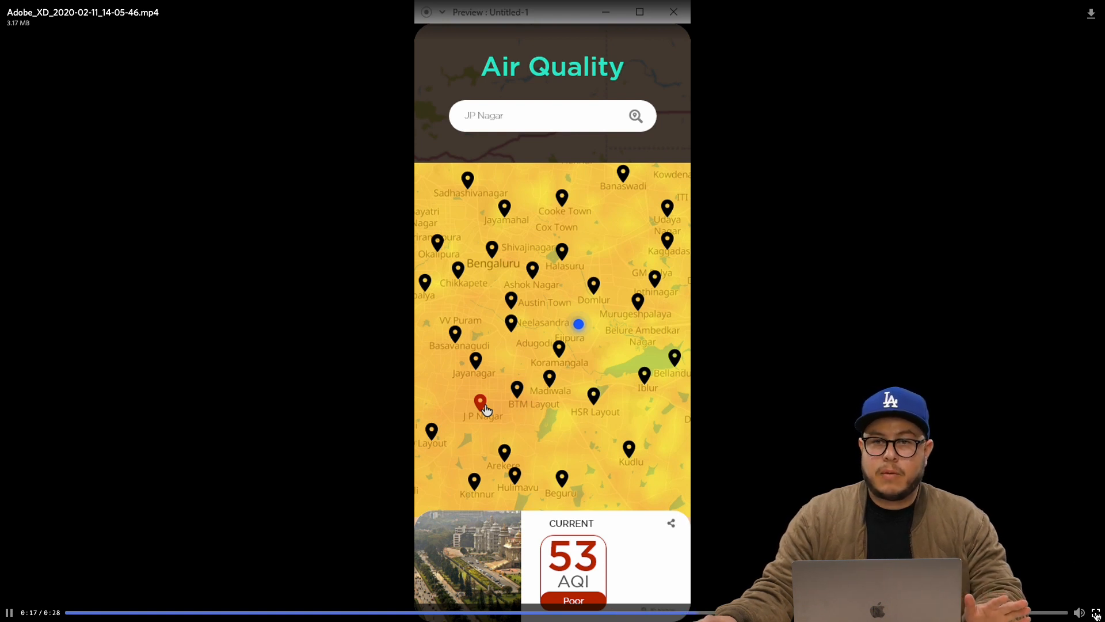
click(736, 366)
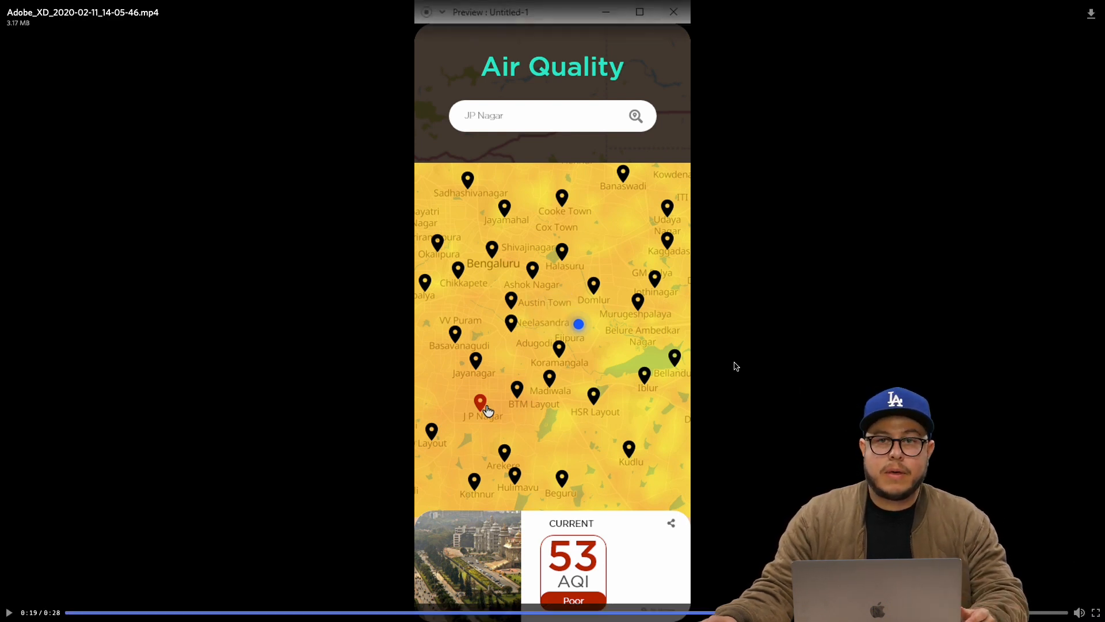
key(Escape)
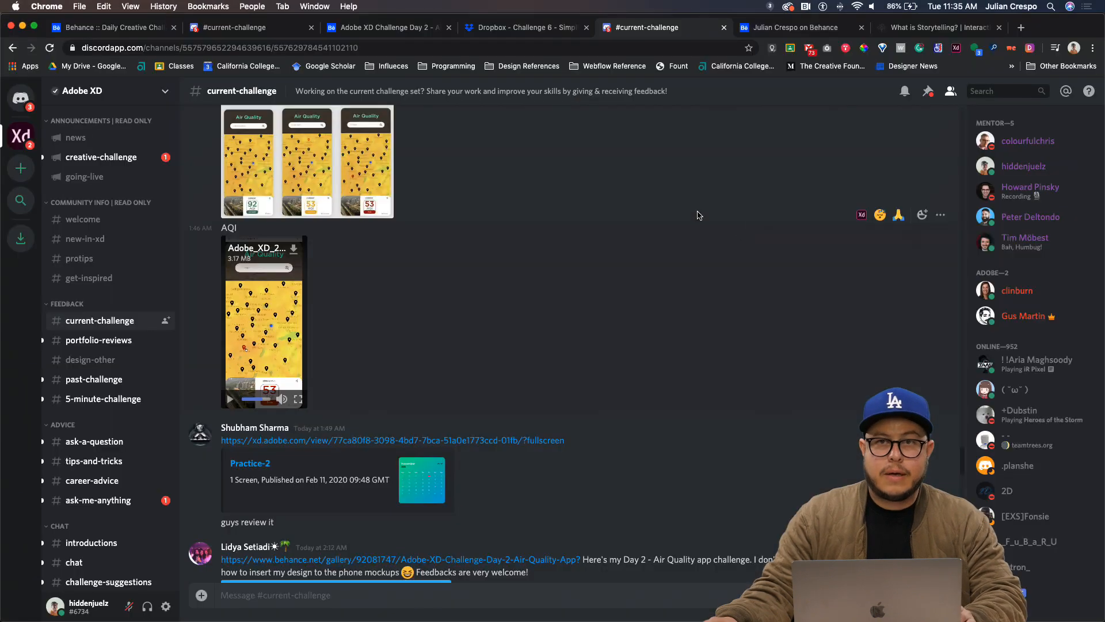
Browse earlier current-challenge posts, including the Burger King Redesign, the Food Mobile App and the mentors' design feedback
scroll(383, 205, up, 8)
scroll(382, 205, up, 10)
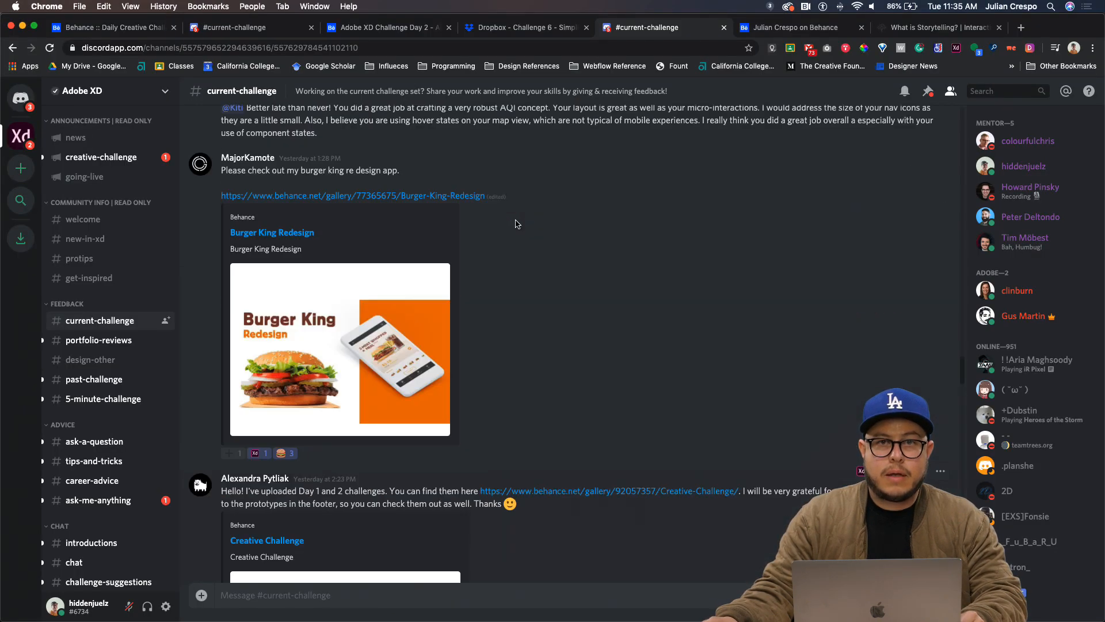
scroll(516, 224, up, 3)
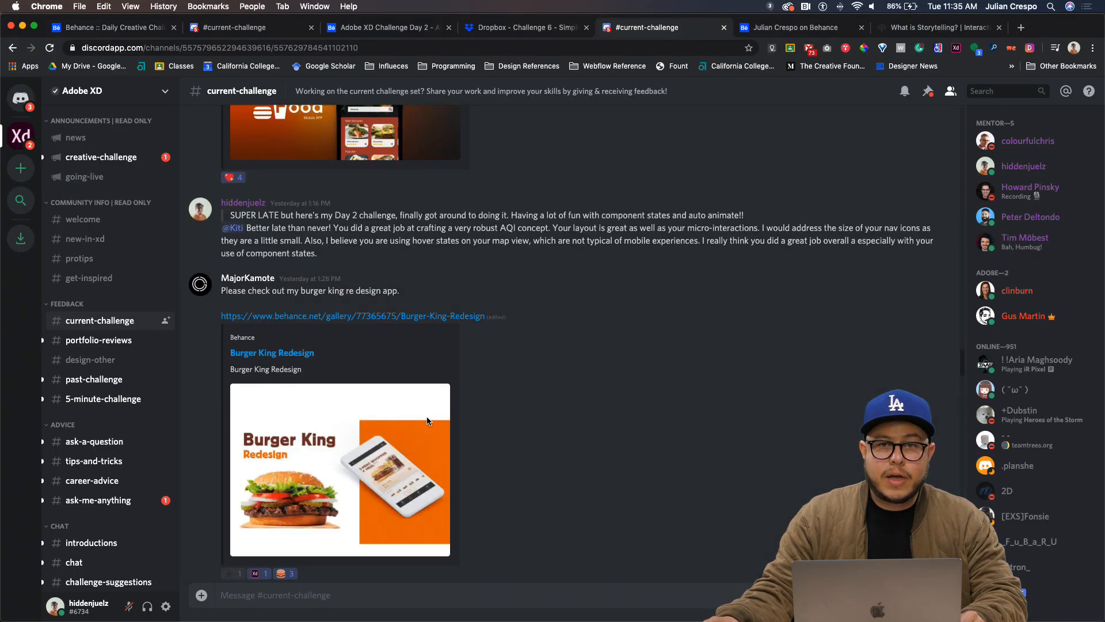
scroll(472, 373, up, 10)
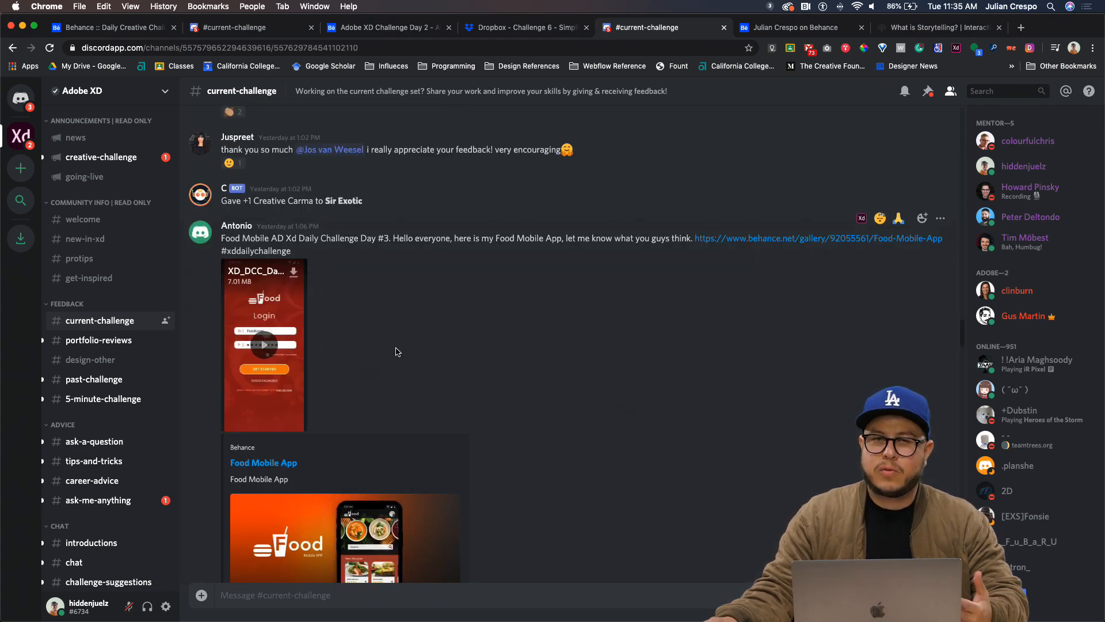
scroll(396, 351, up, 10)
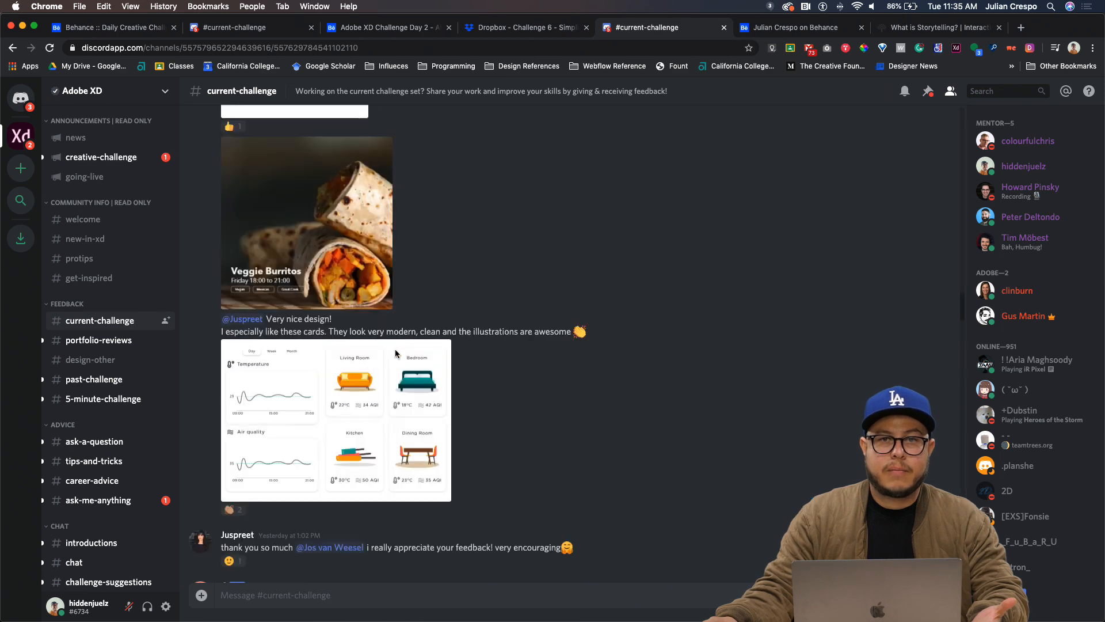
scroll(396, 353, up, 10)
scroll(395, 353, up, 3)
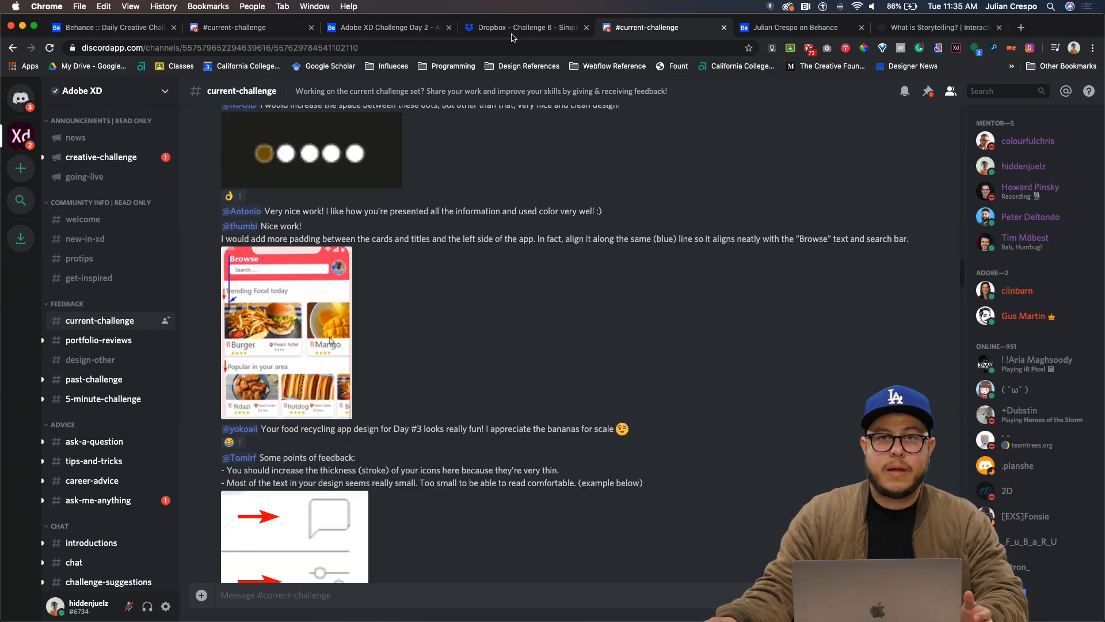
scroll(443, 168, up, 9)
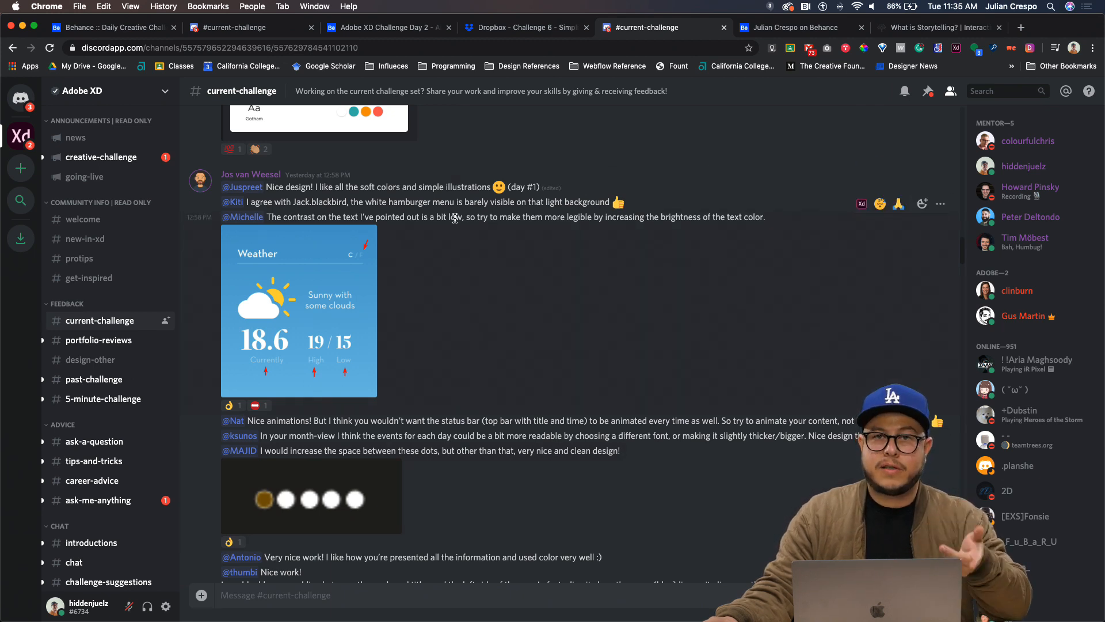
Switch to the XD_DCC_Day 6_Repeat-grid document in Adobe XD, show the About the Challenge section and hide the layers and assets lists
click(401, 29)
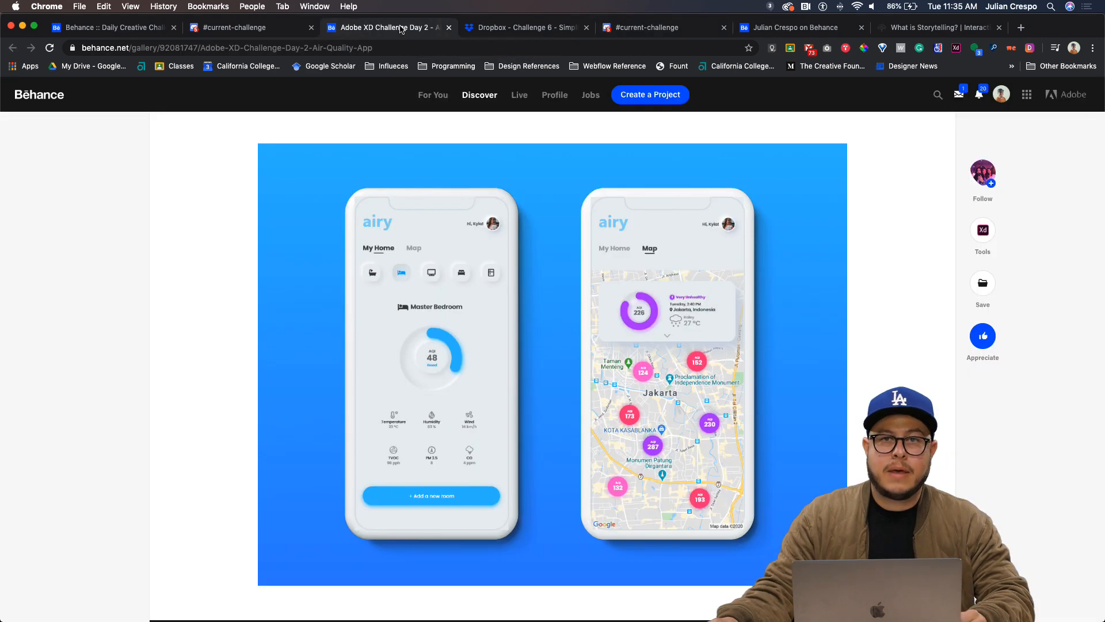
click(541, 30)
key(ctrl+Right)
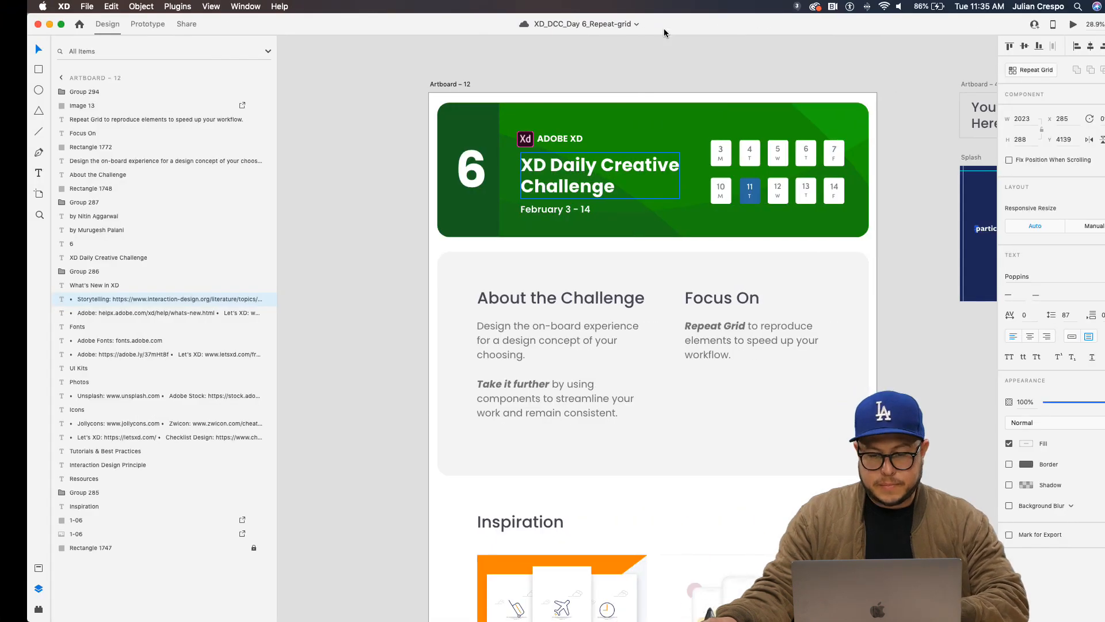
scroll(620, 369, up, 3)
drag(646, 407, 573, 297)
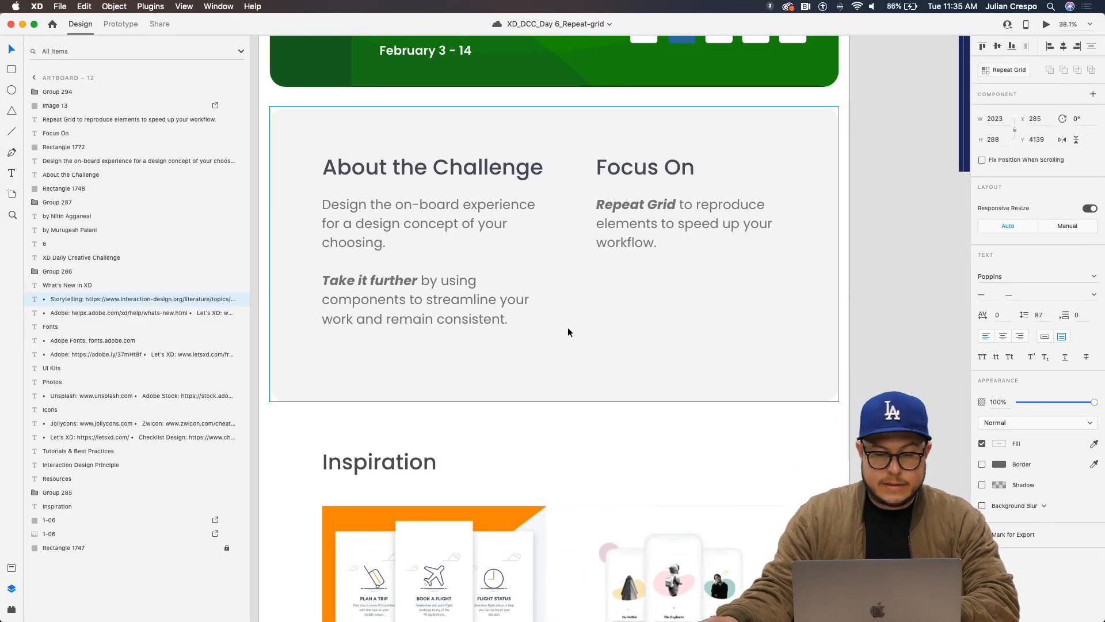
key(shift+super+y)
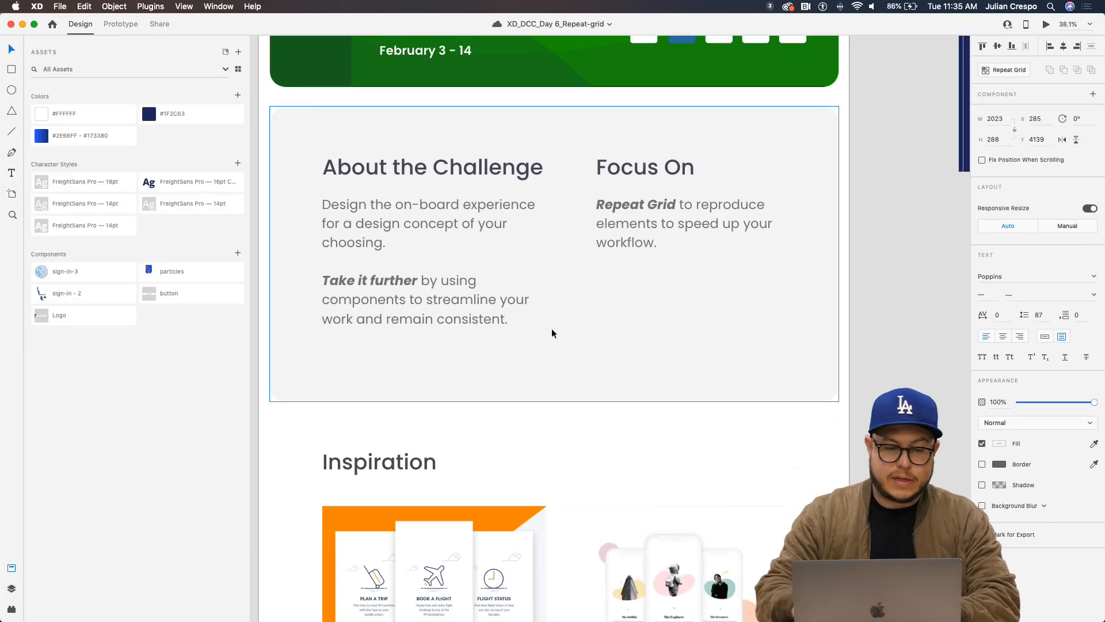
key(shift+super+y)
Review the Day 6 brief and the starter artboards Splash, Default, Default – Master and Default – 4
scroll(558, 330, down, 2)
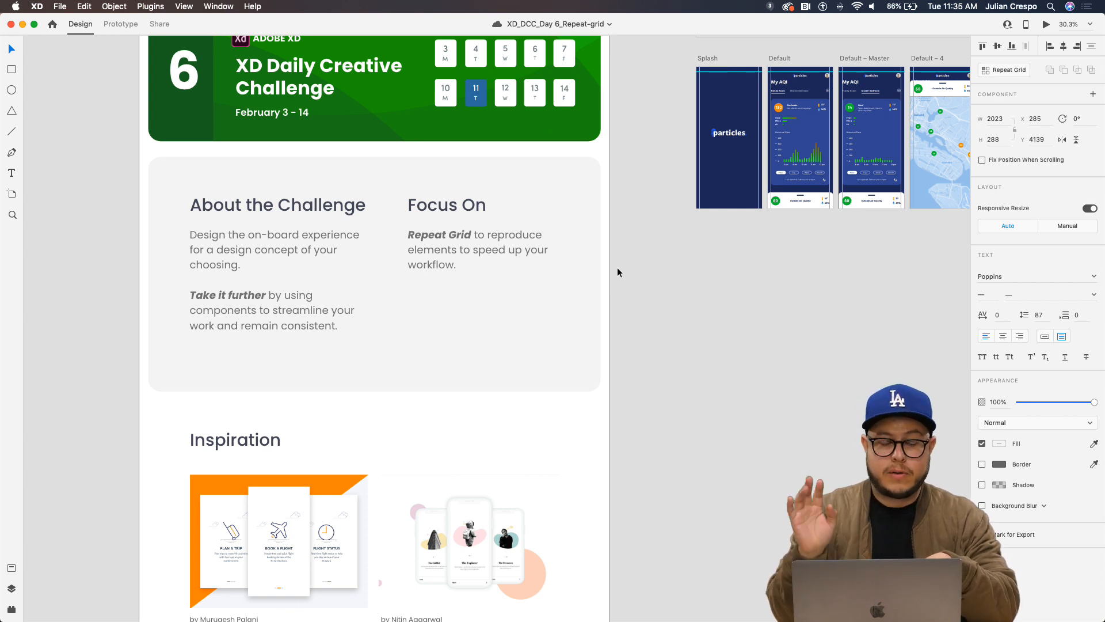
scroll(617, 271, up, 3)
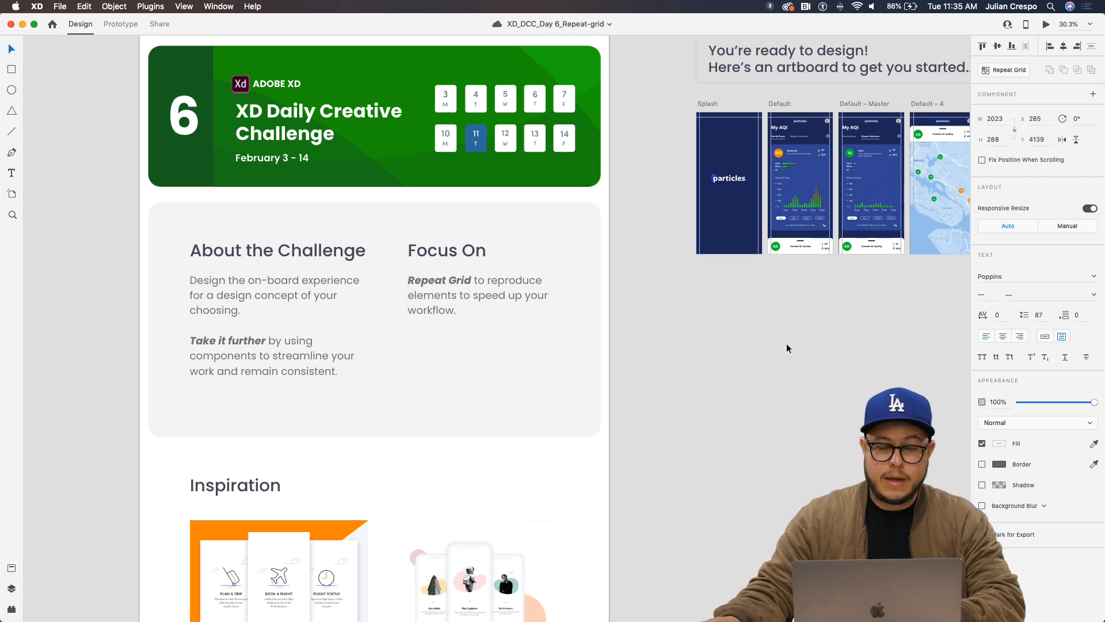
scroll(844, 343, down, 2)
scroll(843, 343, right, 5)
scroll(569, 397, up, 3)
scroll(559, 400, up, 5)
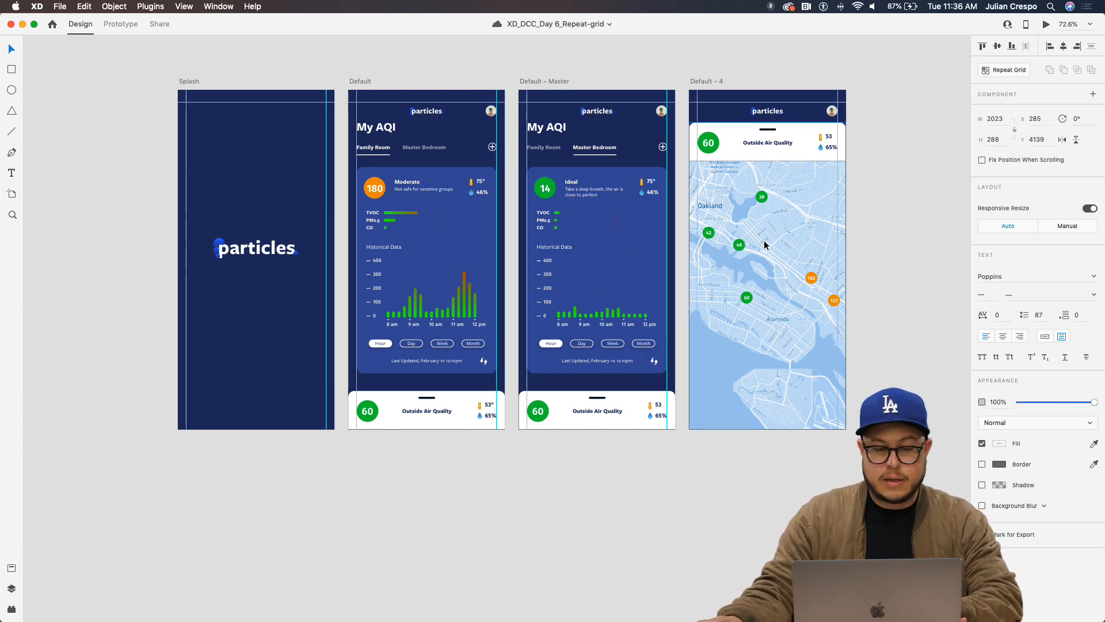
scroll(695, 369, down, 2)
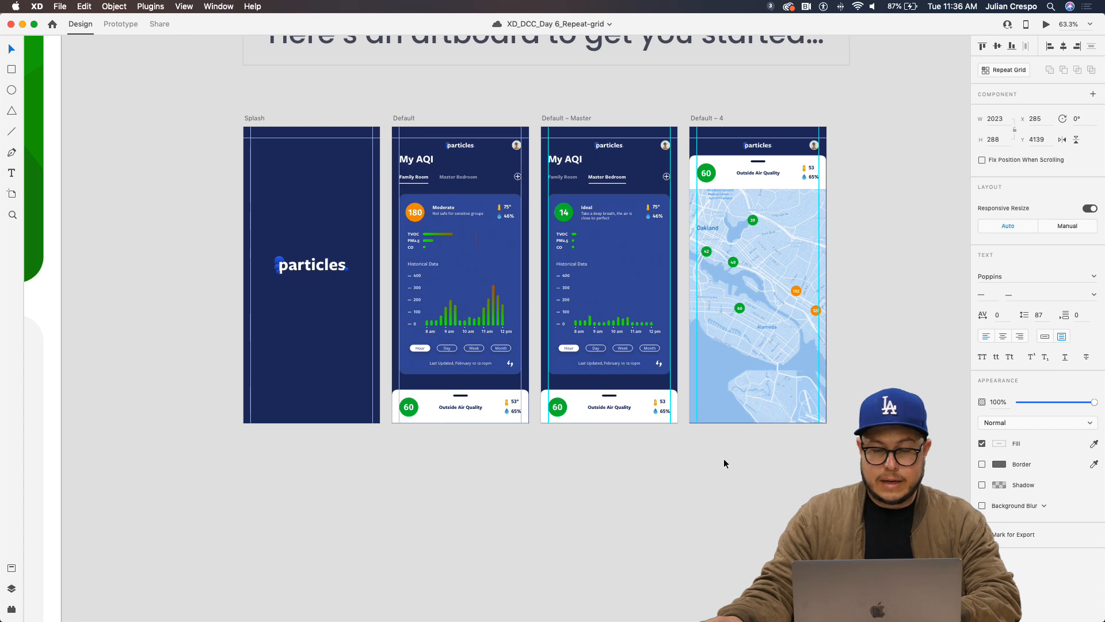
Move the Default, Default – Master and Default – 4 artboards away from Splash, leaving a gap of about 1,168 px
drag(763, 484, 623, 446)
scroll(673, 485, down, 5)
drag(418, 249, 657, 418)
drag(426, 246, 629, 246)
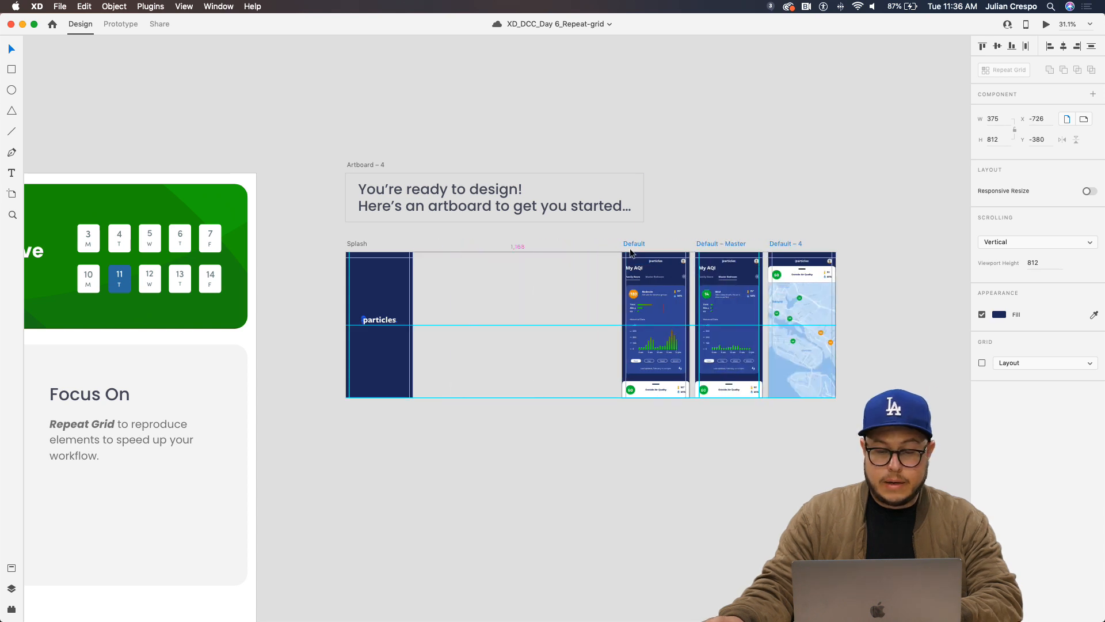
Examine the About the Challenge, Inspiration and Interaction Design Principle sections of the Day 6 brief
scroll(497, 278, left, 10)
scroll(496, 278, down, 5)
scroll(456, 217, up, 1)
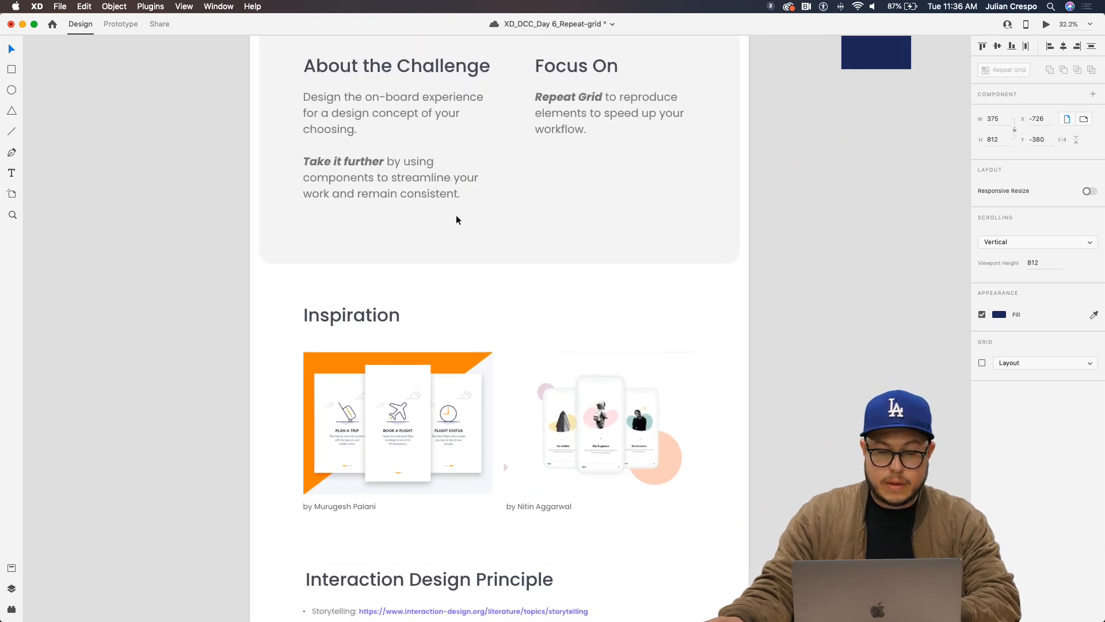
drag(411, 263, 402, 237)
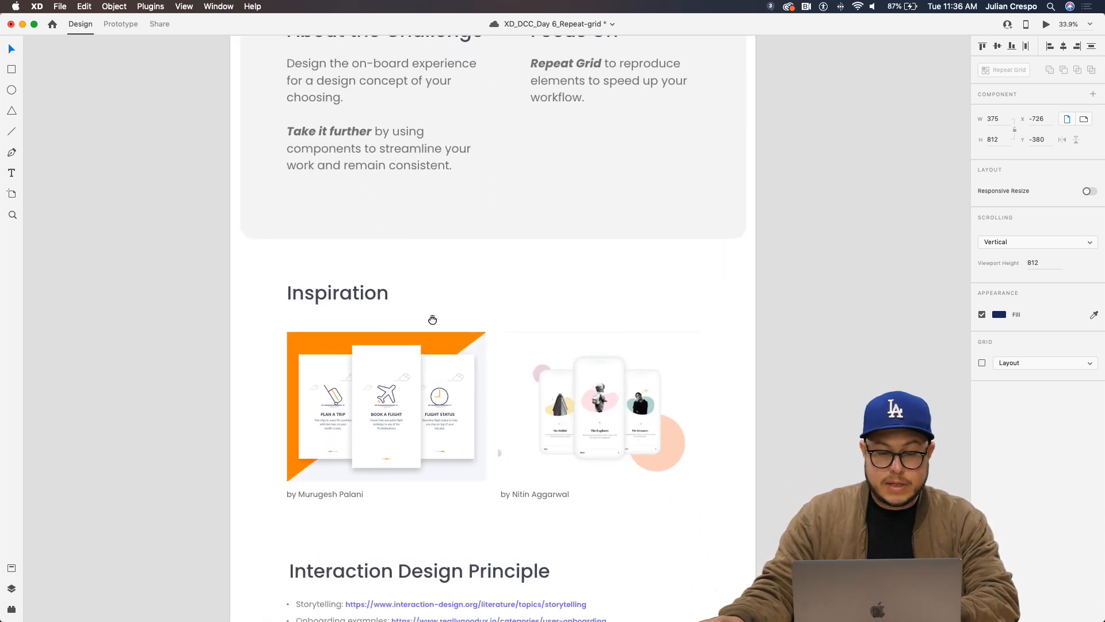
scroll(431, 319, down, 3)
scroll(432, 319, right, 2)
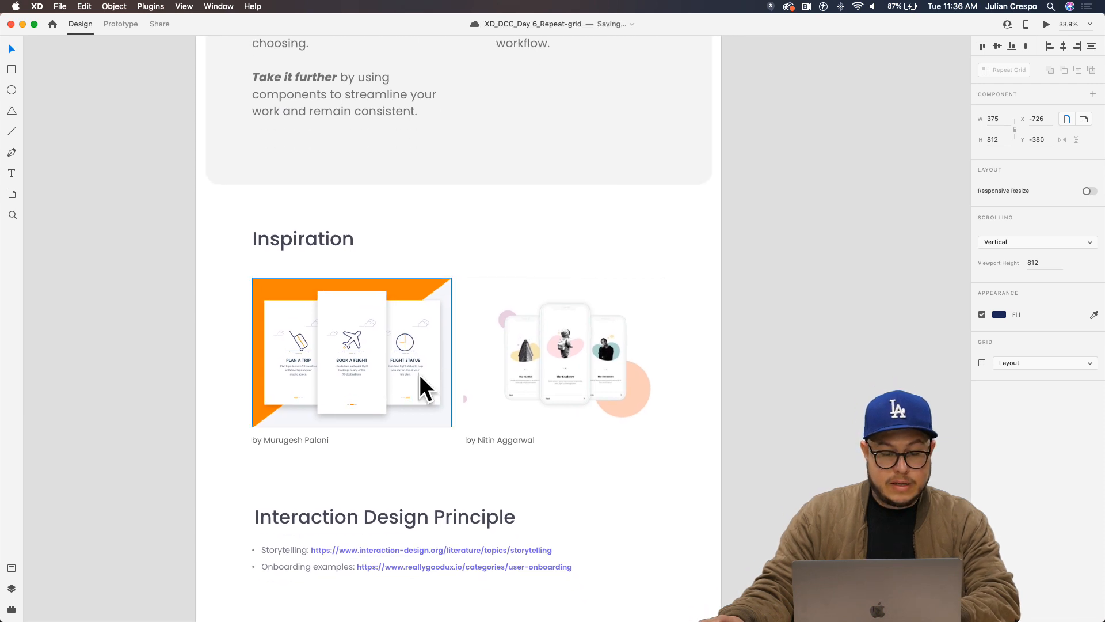
scroll(493, 467, up, 1)
scroll(493, 467, down, 3)
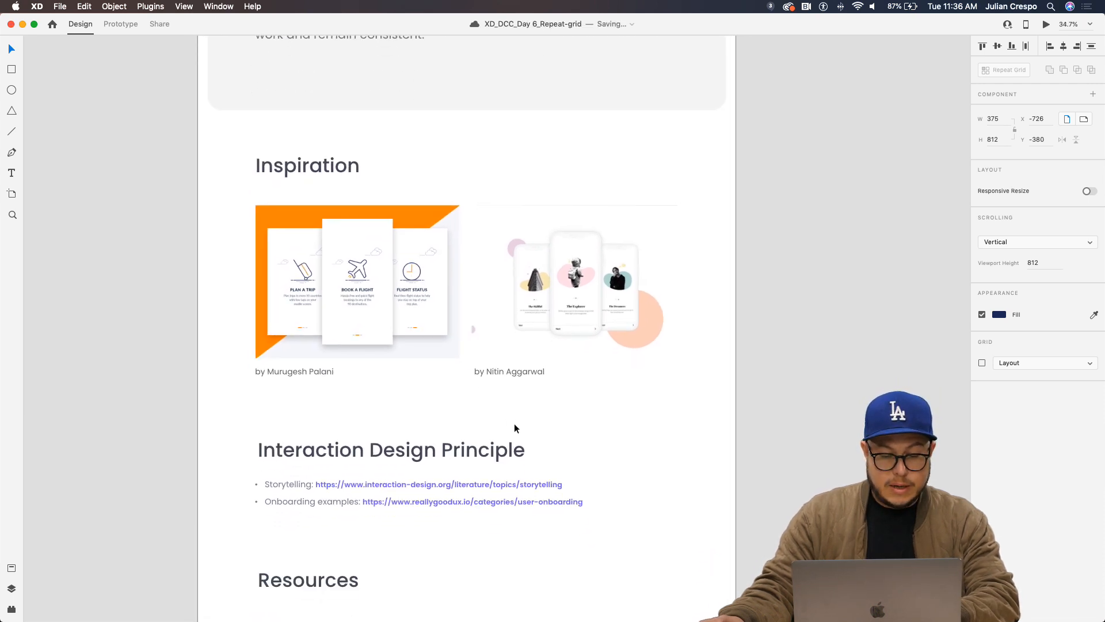
Switch to Chrome and show the Storytelling article on interaction-design.org
key(ctrl+Left)
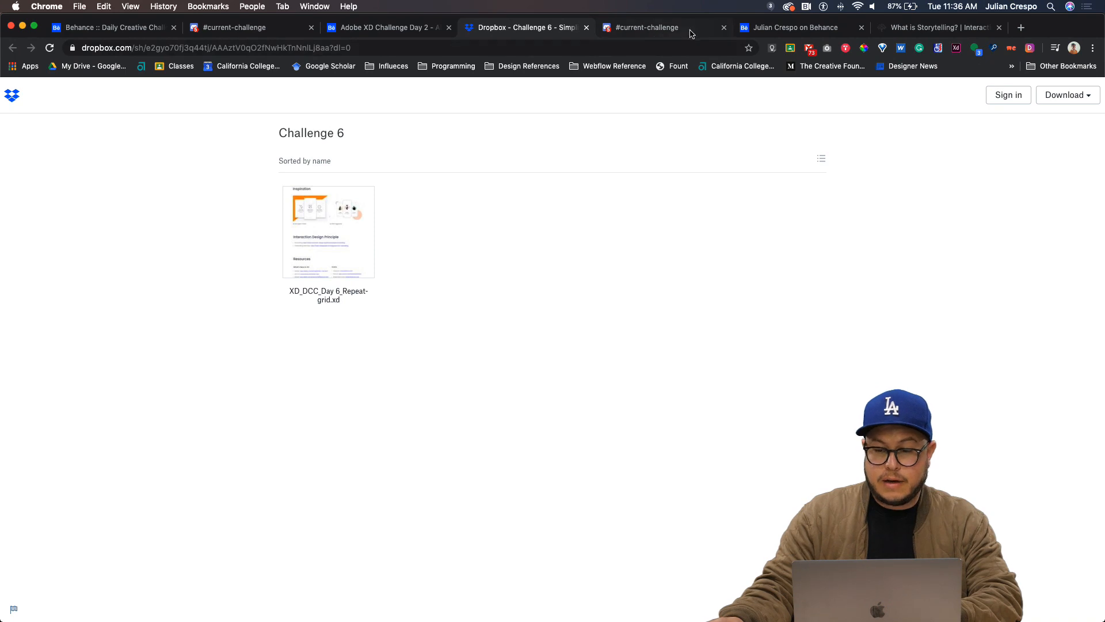
click(945, 32)
scroll(566, 501, down, 1)
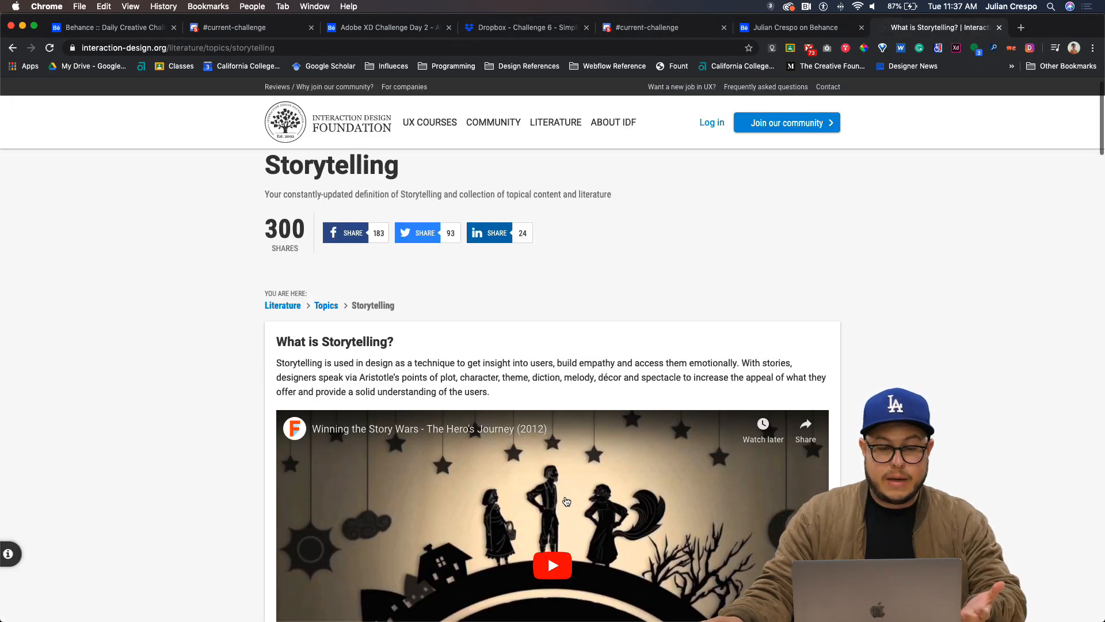
scroll(566, 501, down, 1)
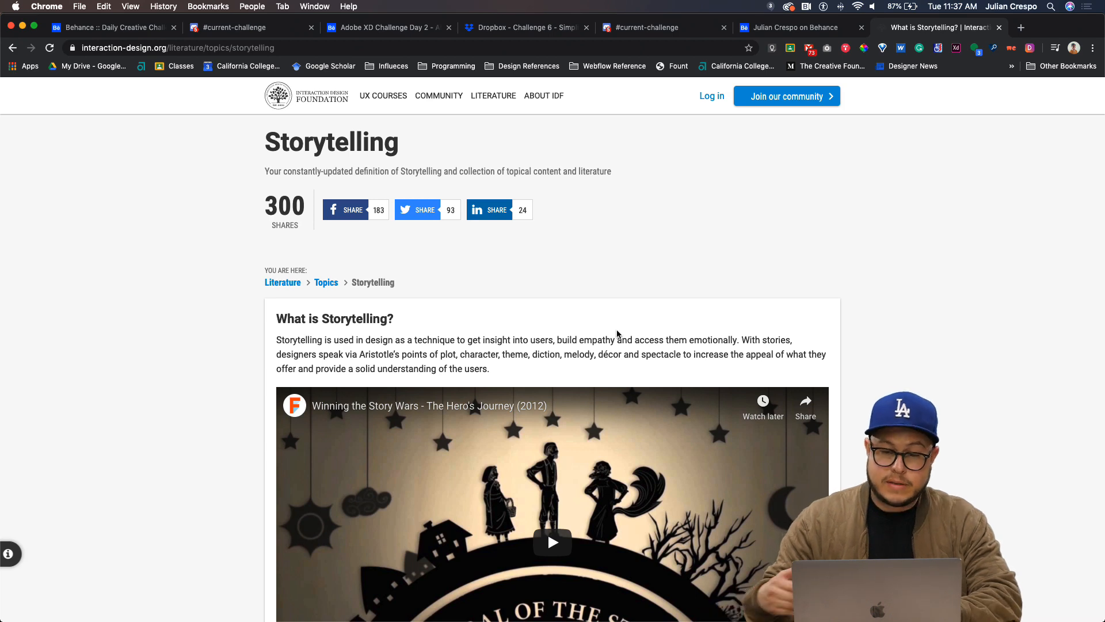
Return to the Day 6 document in Adobe XD and examine the resources and the two onboarding inspiration examples up close
key(ctrl+Right)
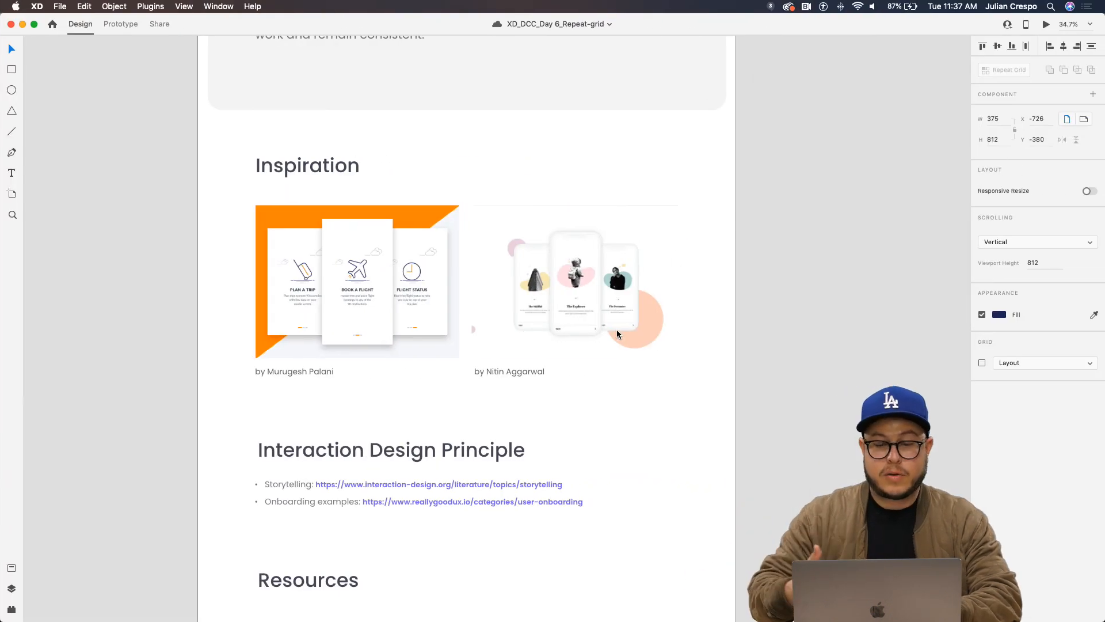
scroll(617, 330, down, 1)
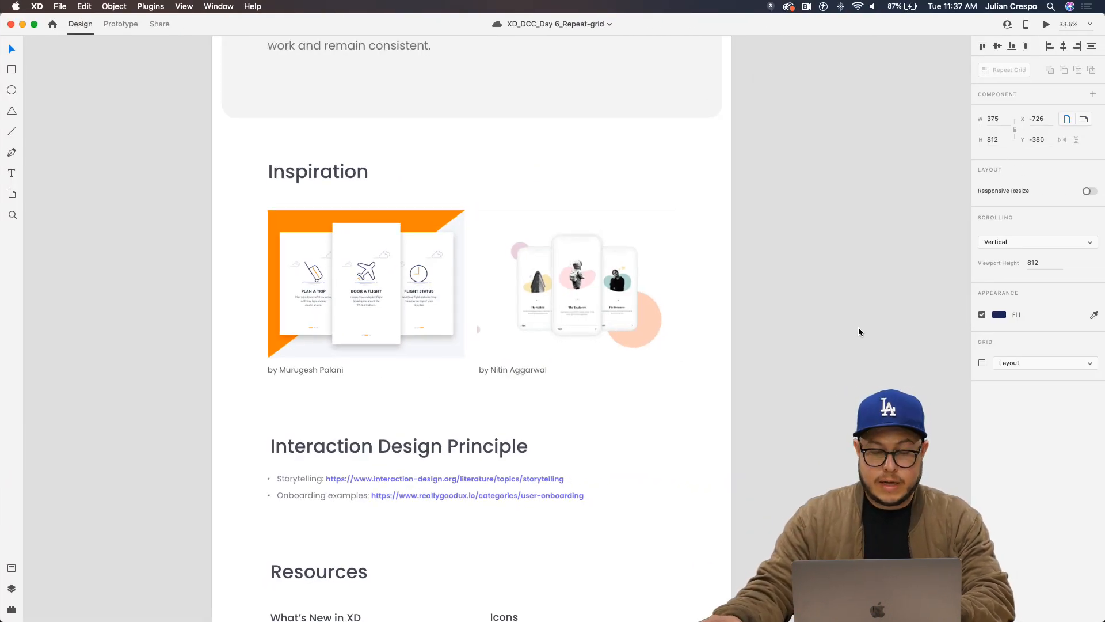
scroll(859, 332, down, 3)
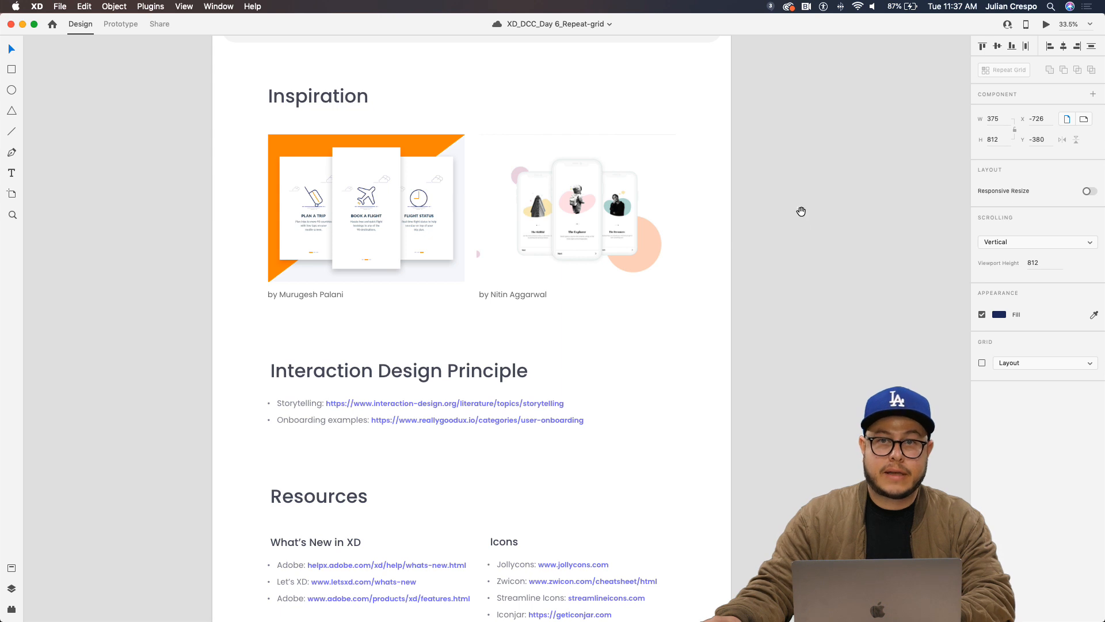
drag(802, 212, 730, 262)
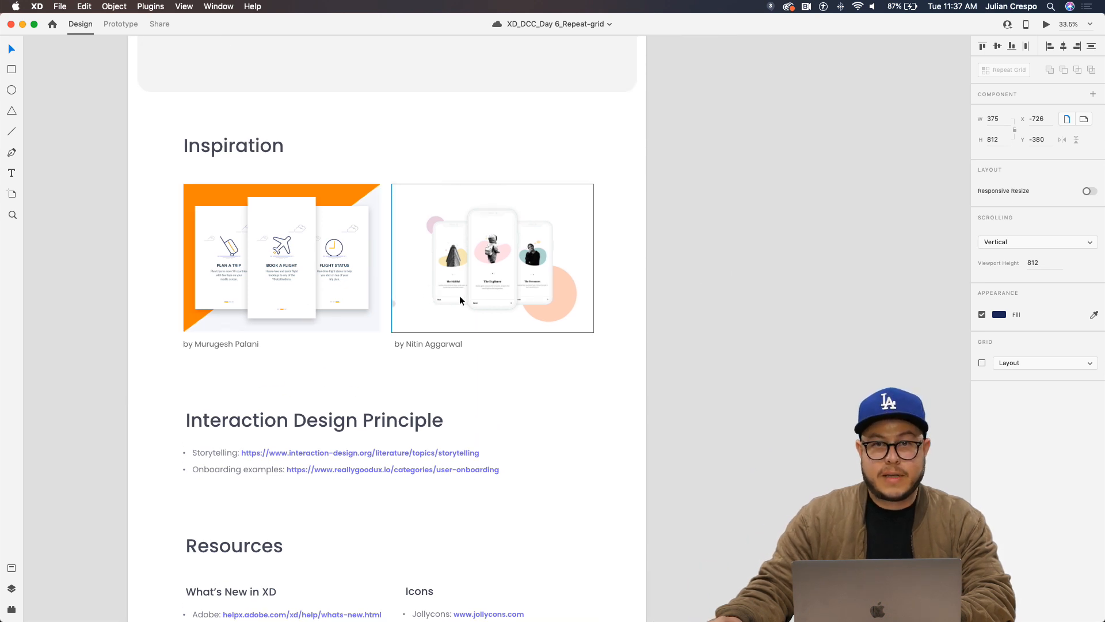
scroll(481, 294, up, 1)
scroll(481, 295, up, 5)
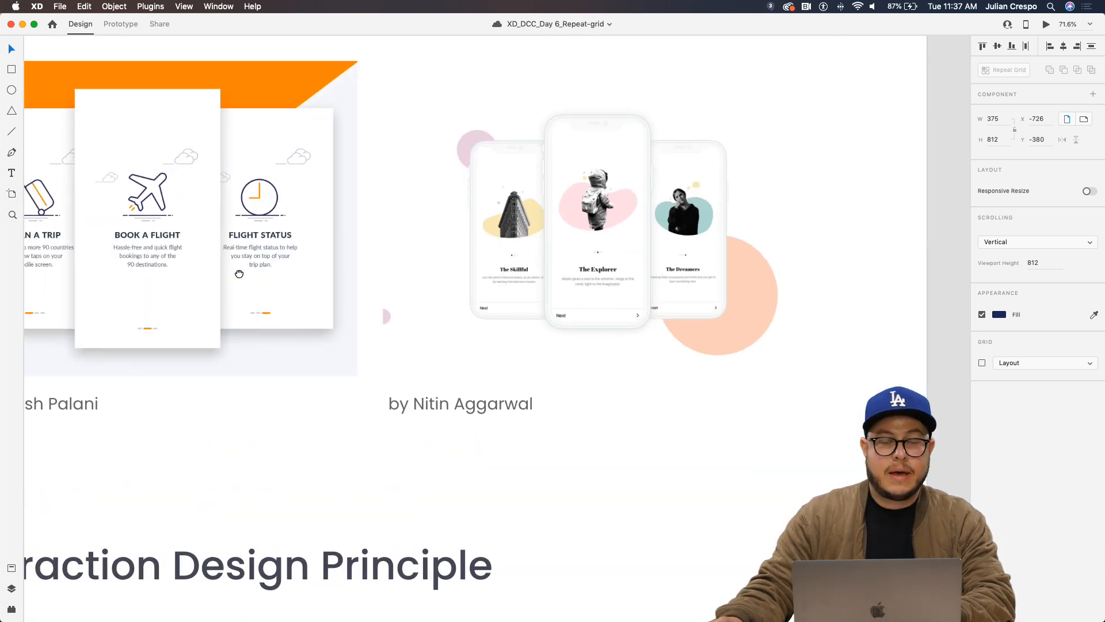
scroll(296, 303, left, 2)
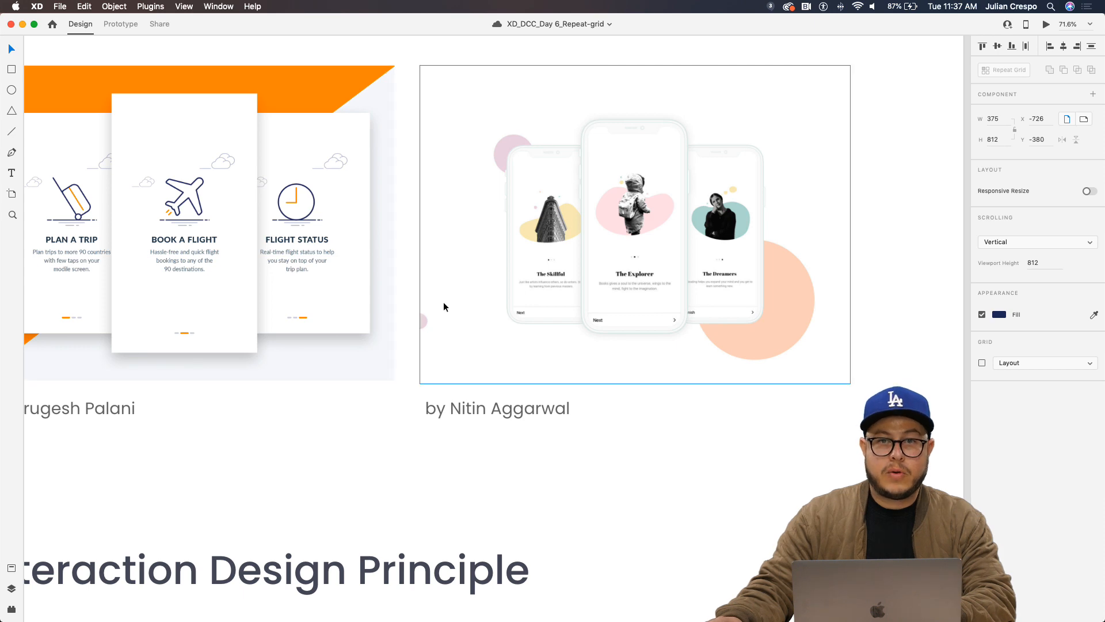
scroll(455, 302, down, 1)
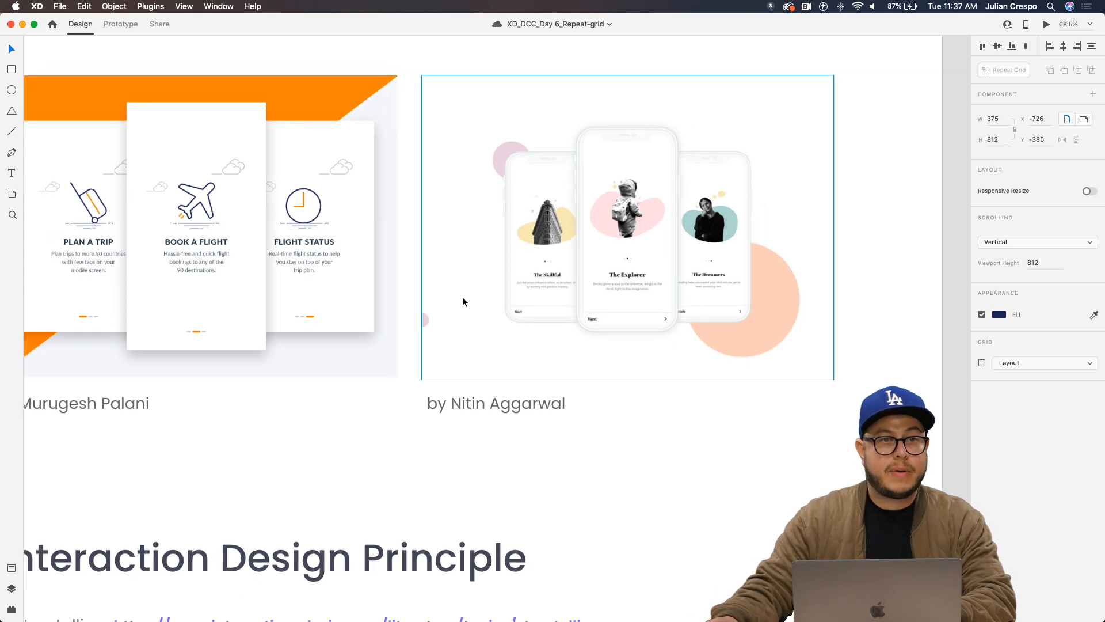
Duplicate the Splash artboard into the empty space beside it at about X -1806, keeping both tops aligned
scroll(461, 300, down, 1)
scroll(462, 301, down, 3)
drag(720, 208, 363, 461)
drag(656, 299, 476, 475)
drag(611, 346, 404, 530)
drag(417, 378, 481, 496)
scroll(384, 393, up, 5)
drag(434, 353, 434, 379)
click(132, 94)
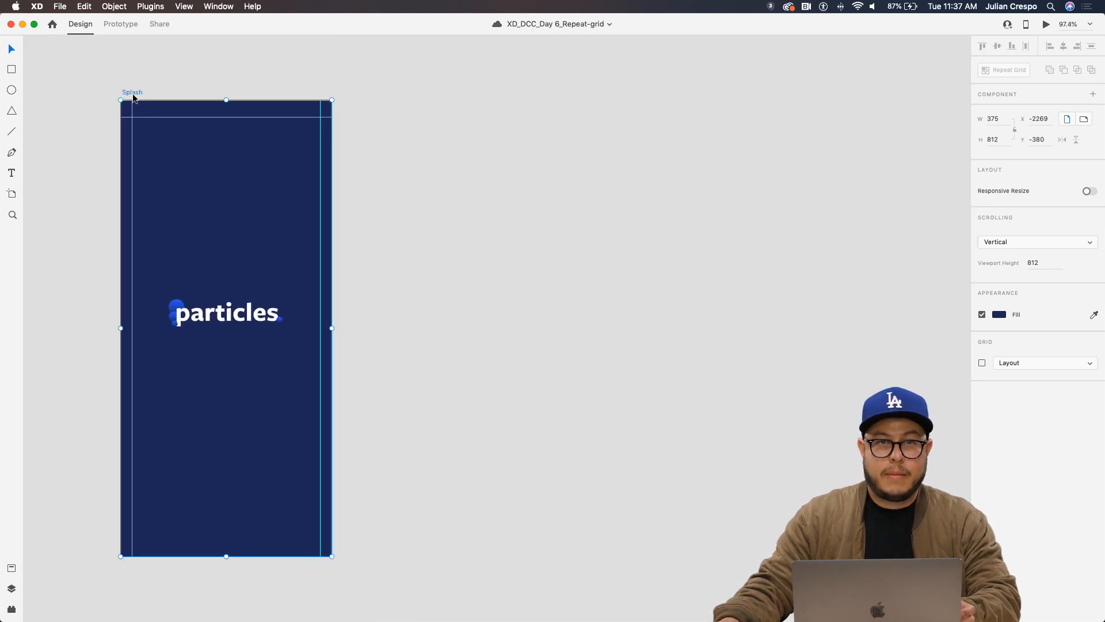
drag(133, 98, 395, 140)
click(491, 321)
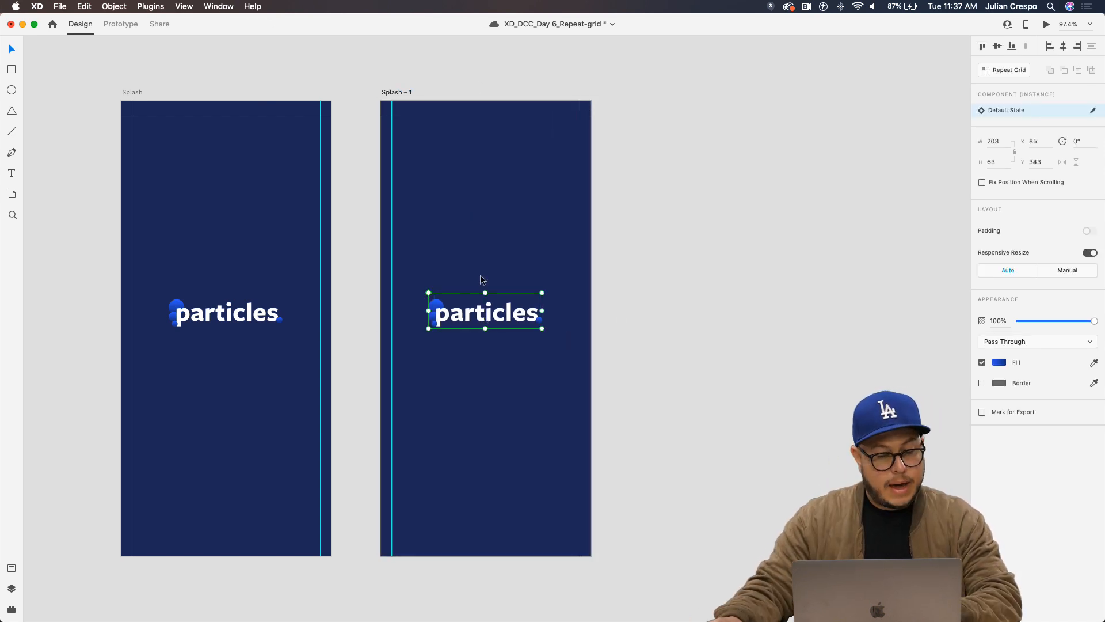
Rename the duplicated splash artboard as Sign-in - 1
scroll(524, 349, down, 3)
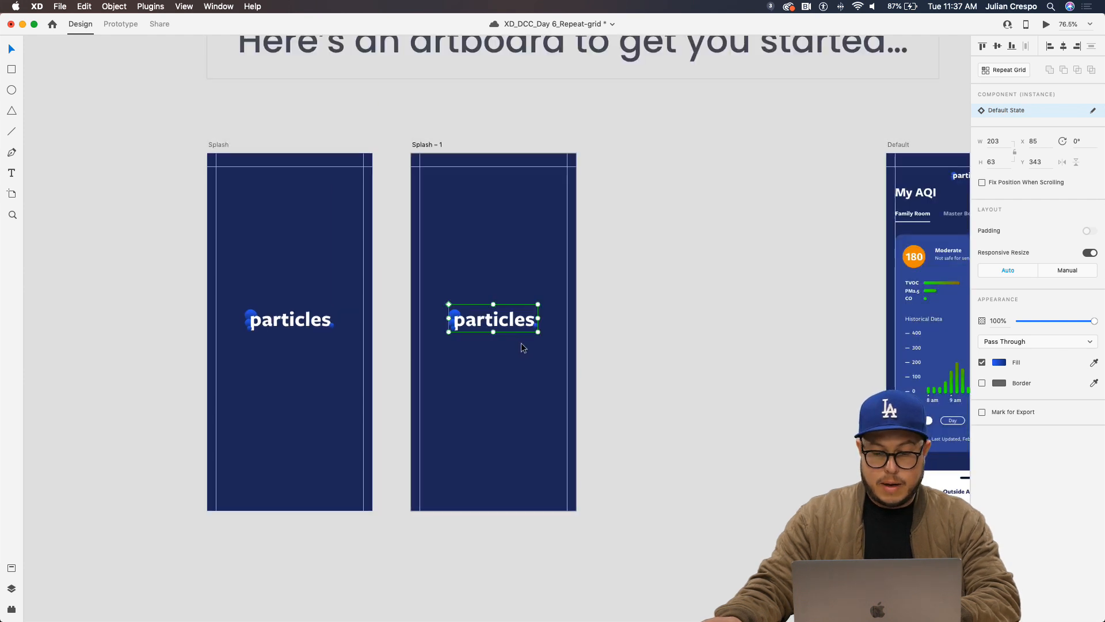
scroll(523, 348, up, 2)
scroll(484, 329, down, 1)
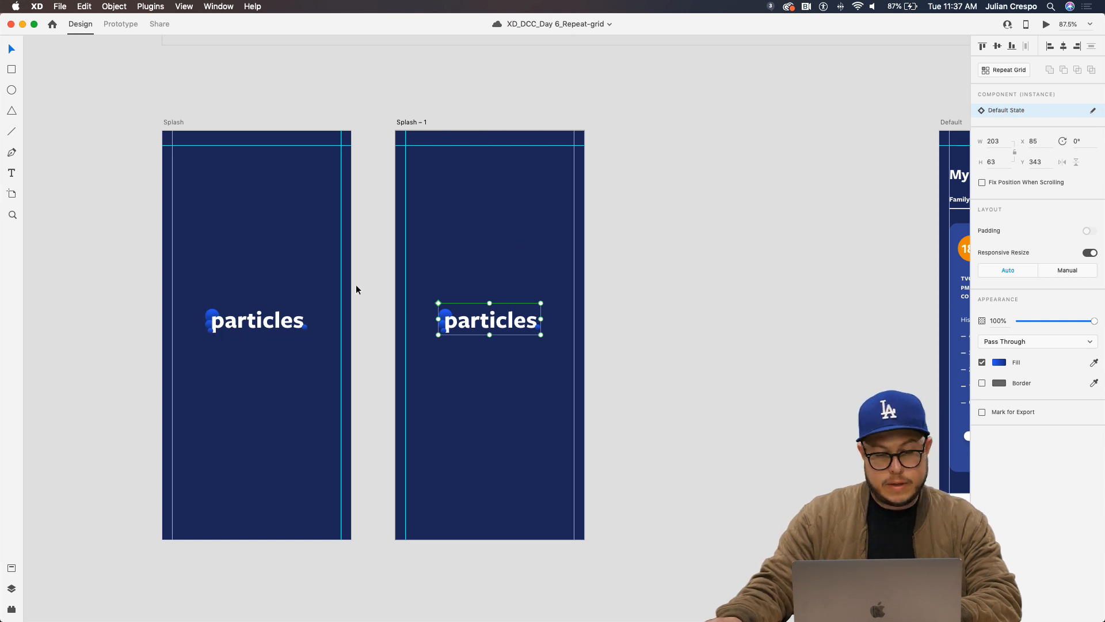
click(408, 122)
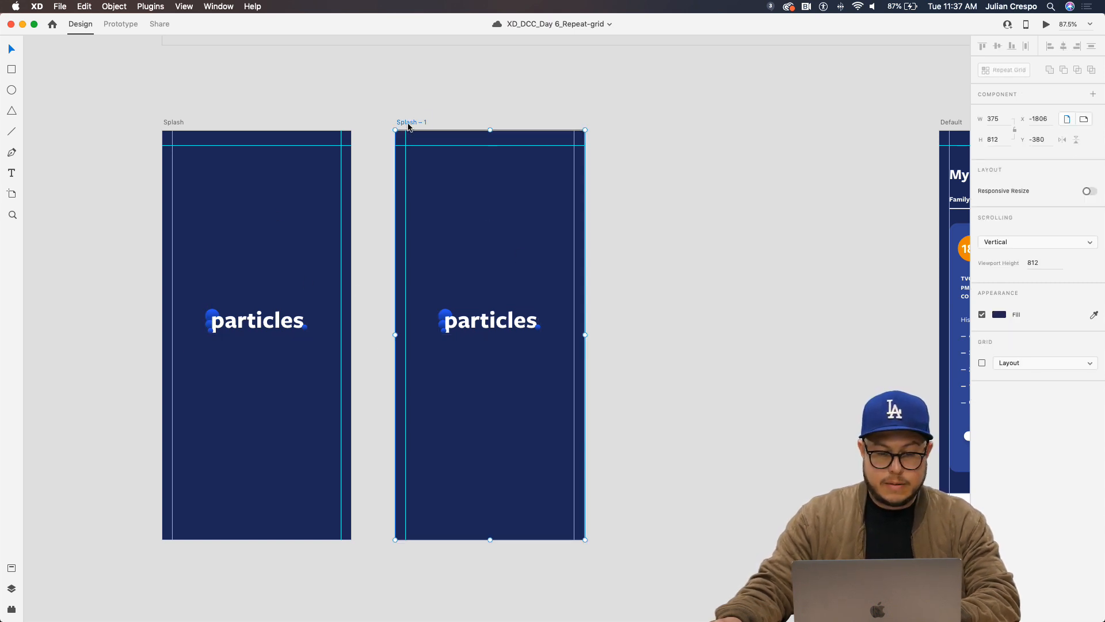
double_click(408, 122)
text(sign-in)
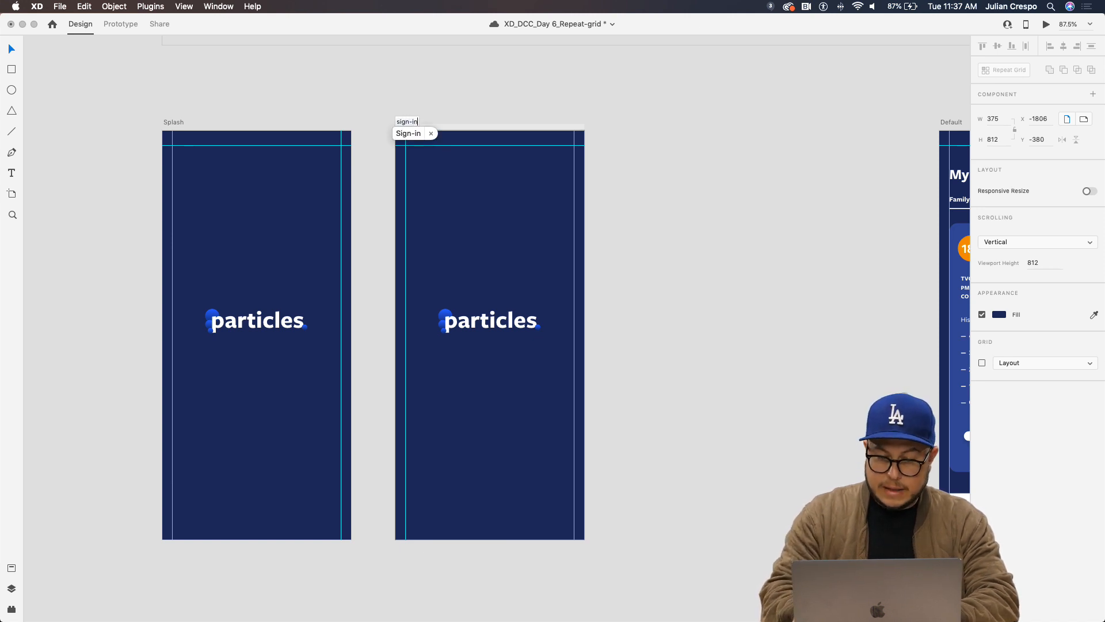
text( - 1)
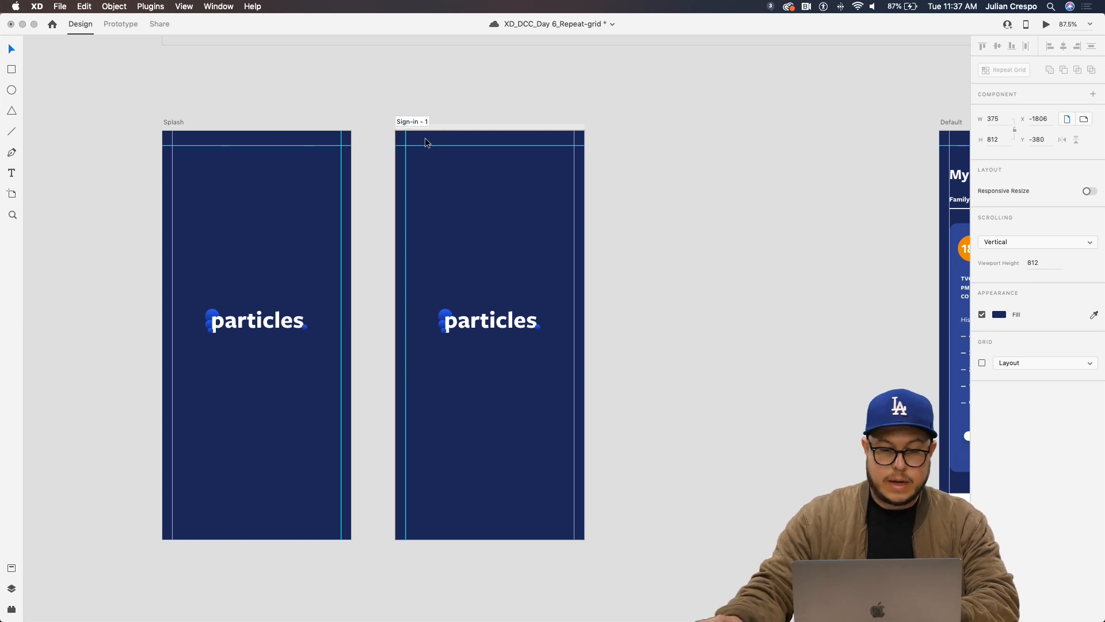
key(Return)
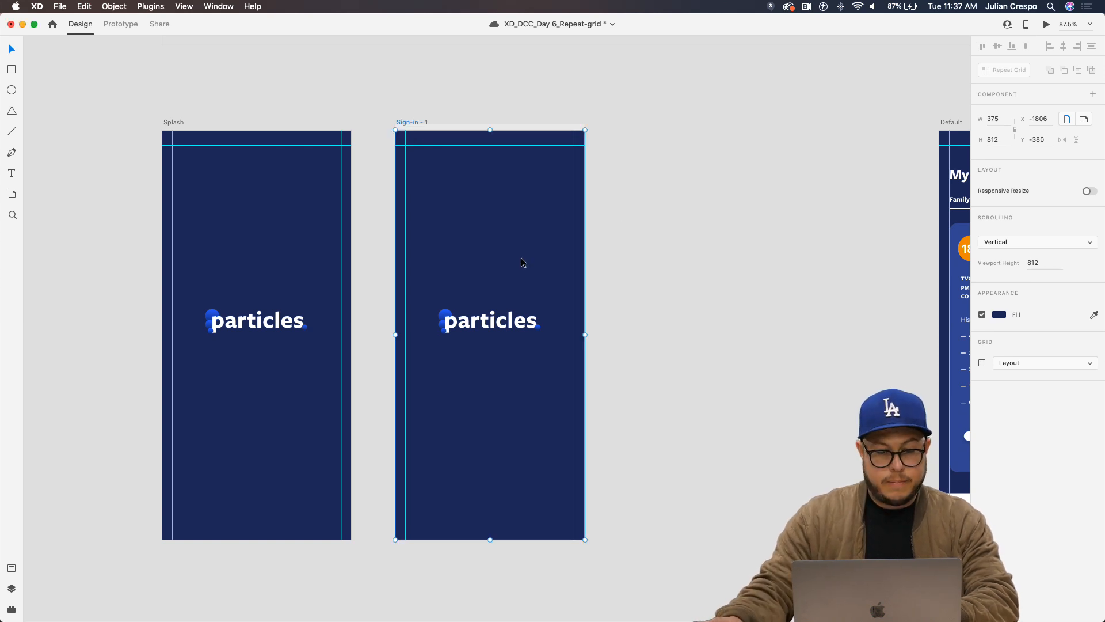
Show the document assets and place the particles component on the Sign-in - 1 artboard at X 0, Y 0
key(super+shift+y)
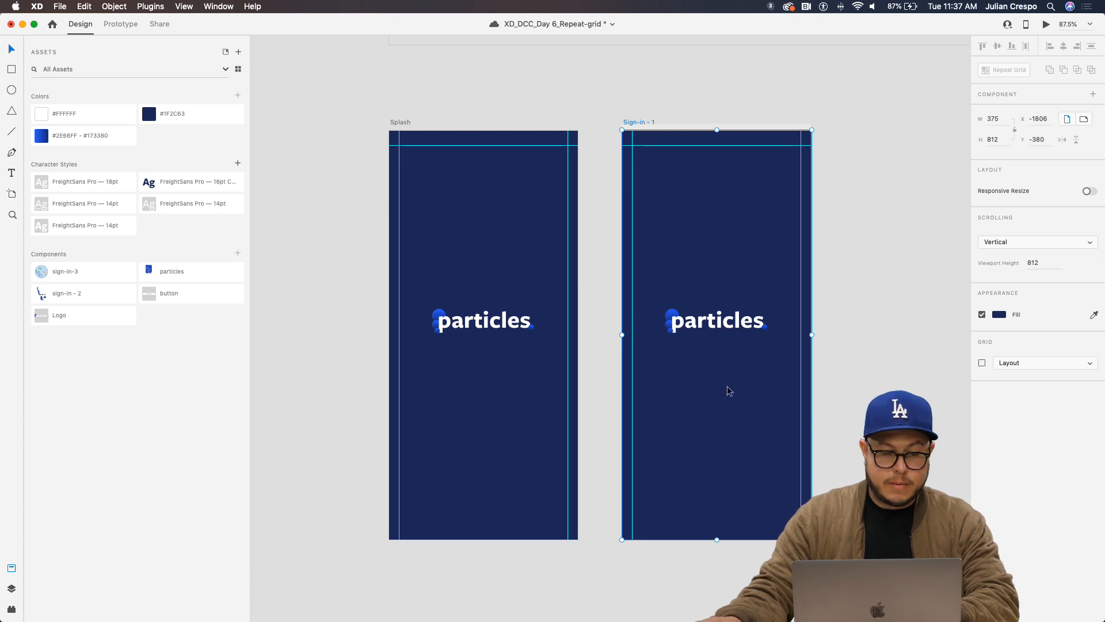
scroll(740, 261, right, 5)
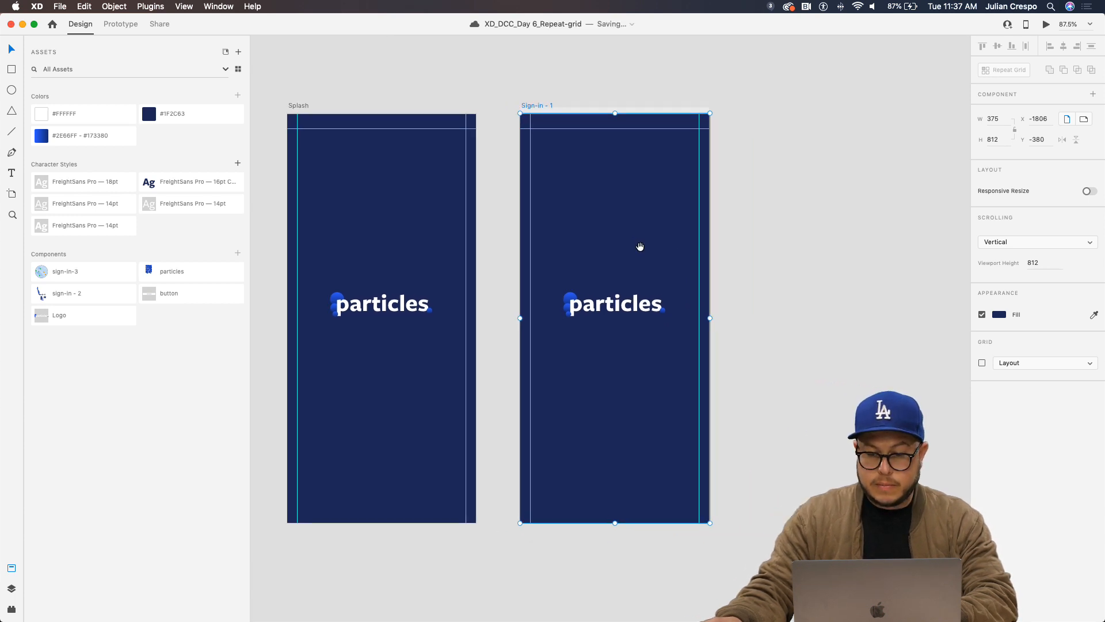
click(816, 240)
drag(772, 399, 619, 467)
scroll(678, 202, up, 3)
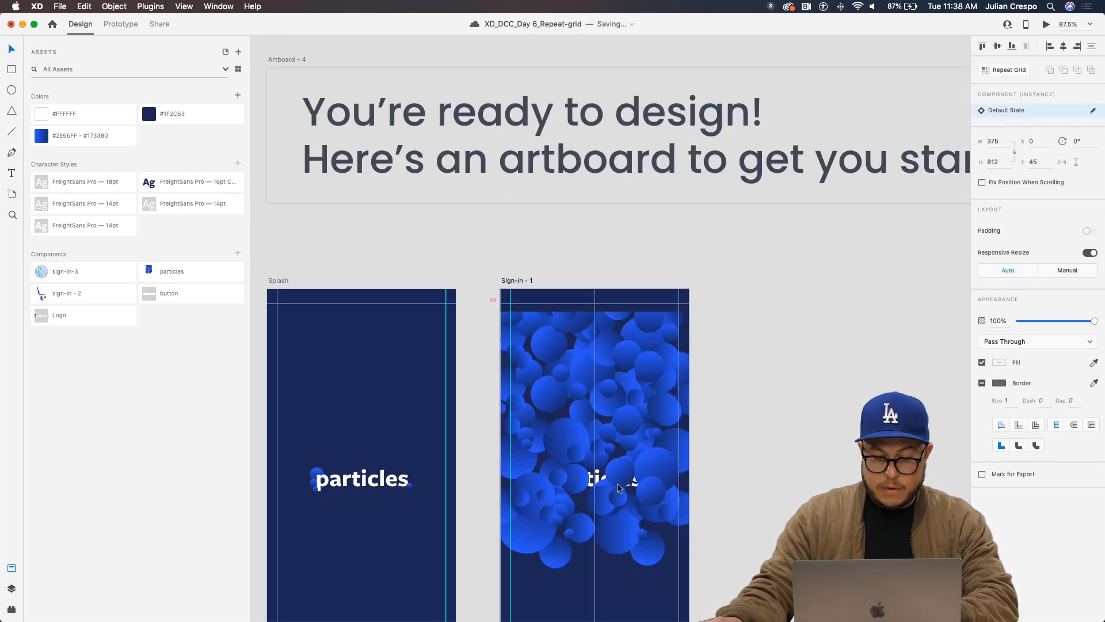
scroll(593, 426, up, 5)
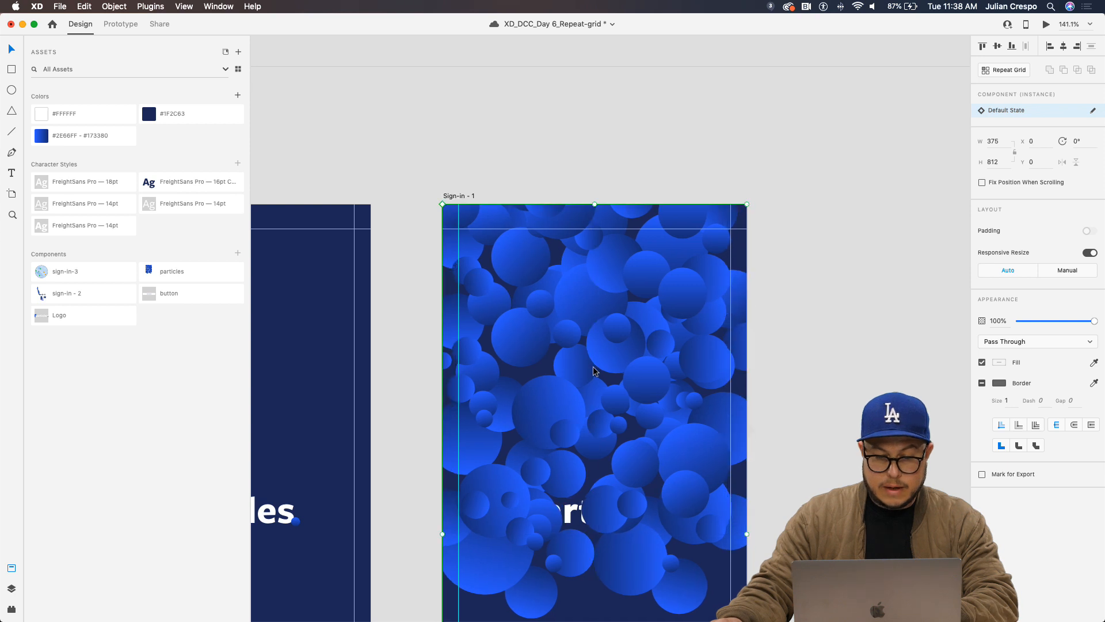
Send the particles component to the back, behind the logo on Sign-in - 1
scroll(592, 369, down, 5)
scroll(585, 368, up, 2)
key(shift+super+bracketleft)
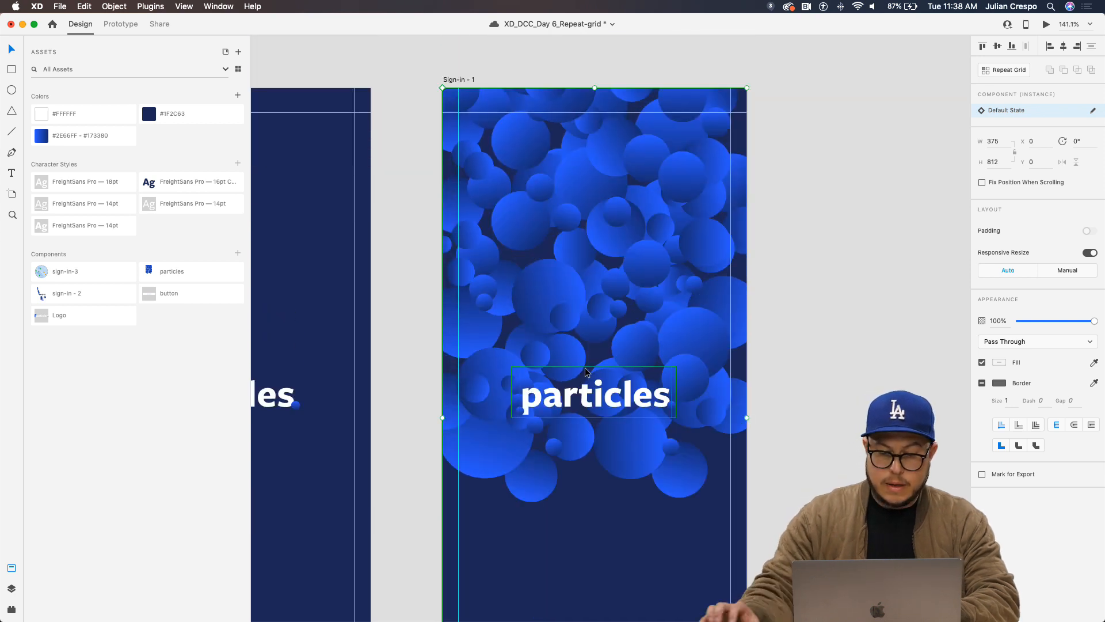
Move the particles logo on Sign-in - 1 straight down below the blue bubbles, to about Y 520
scroll(605, 386, up, 2)
scroll(623, 396, down, 6)
scroll(622, 393, down, 4)
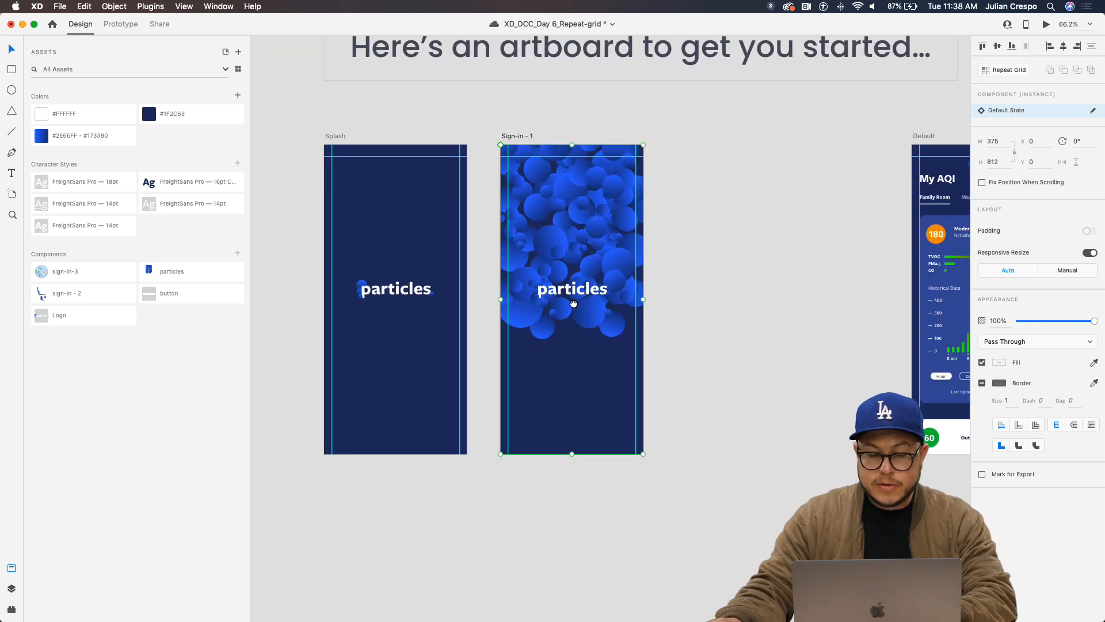
drag(578, 294, 578, 362)
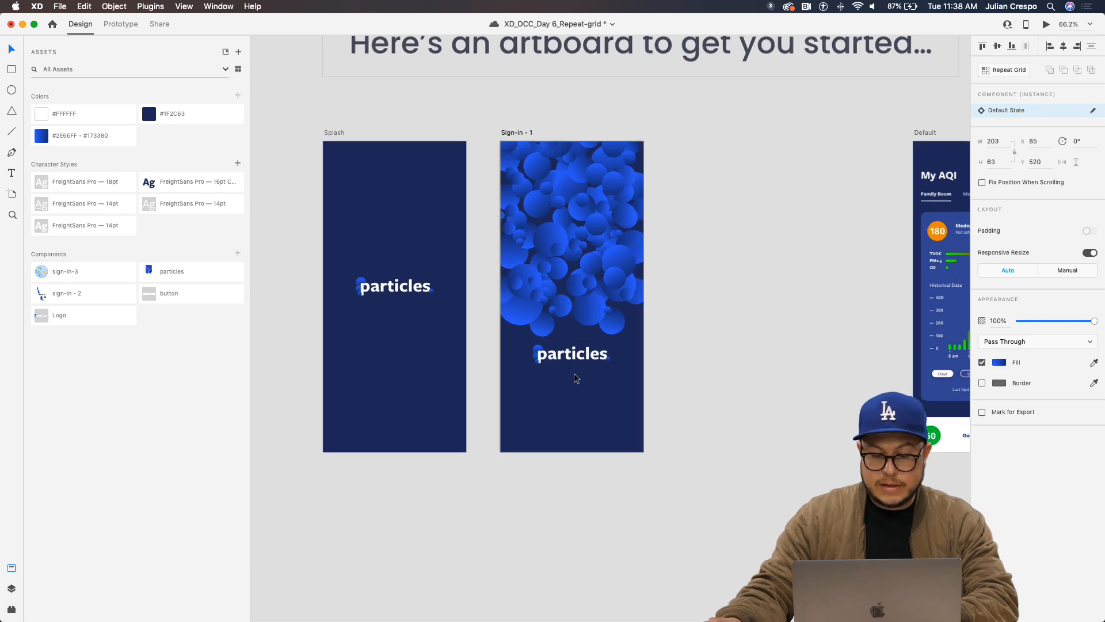
Place the button component below the logo on Sign-in - 1 at about X 36, Y 691
scroll(573, 374, up, 3)
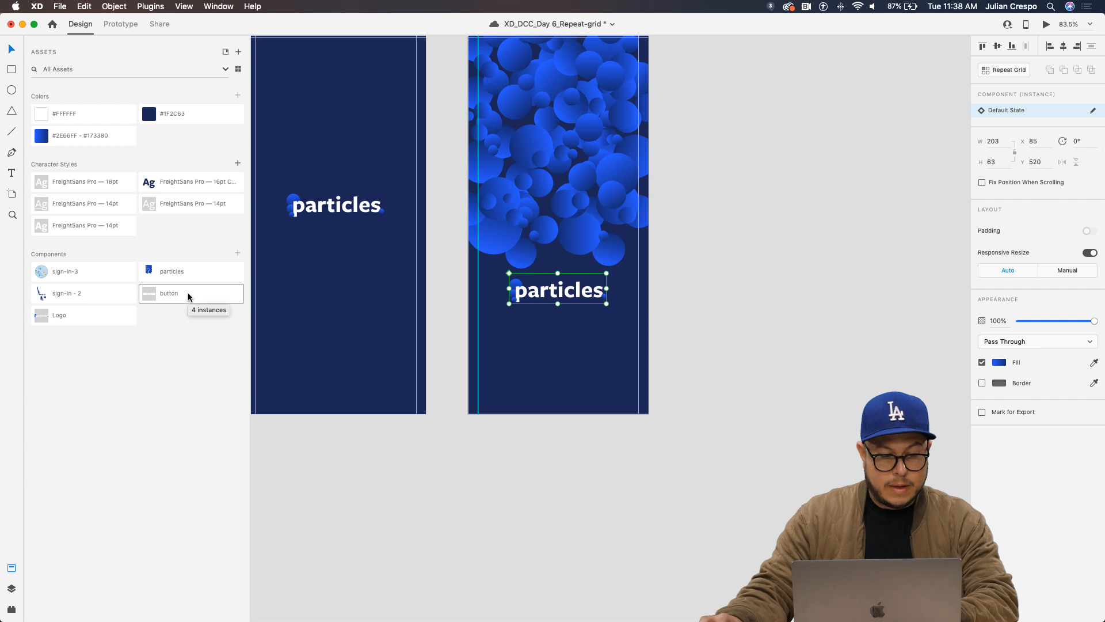
drag(175, 292, 587, 378)
scroll(579, 375, up, 3)
Examine the parts of the Create Account button component, its background rectangle and text label, in the layers, and return to the document assets
double_click(602, 372)
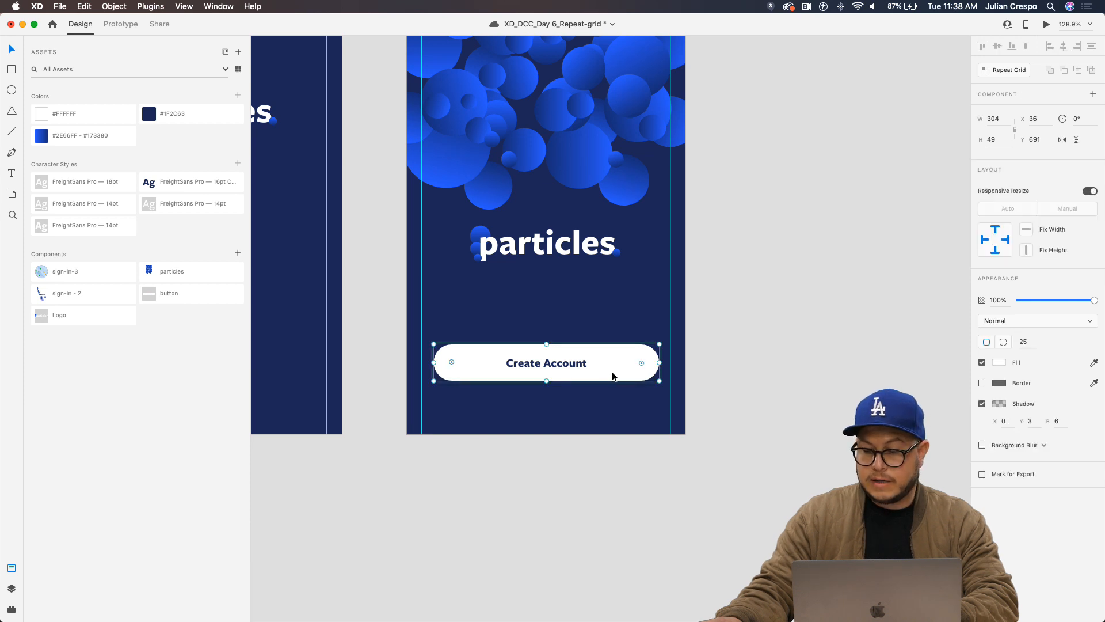
click(573, 403)
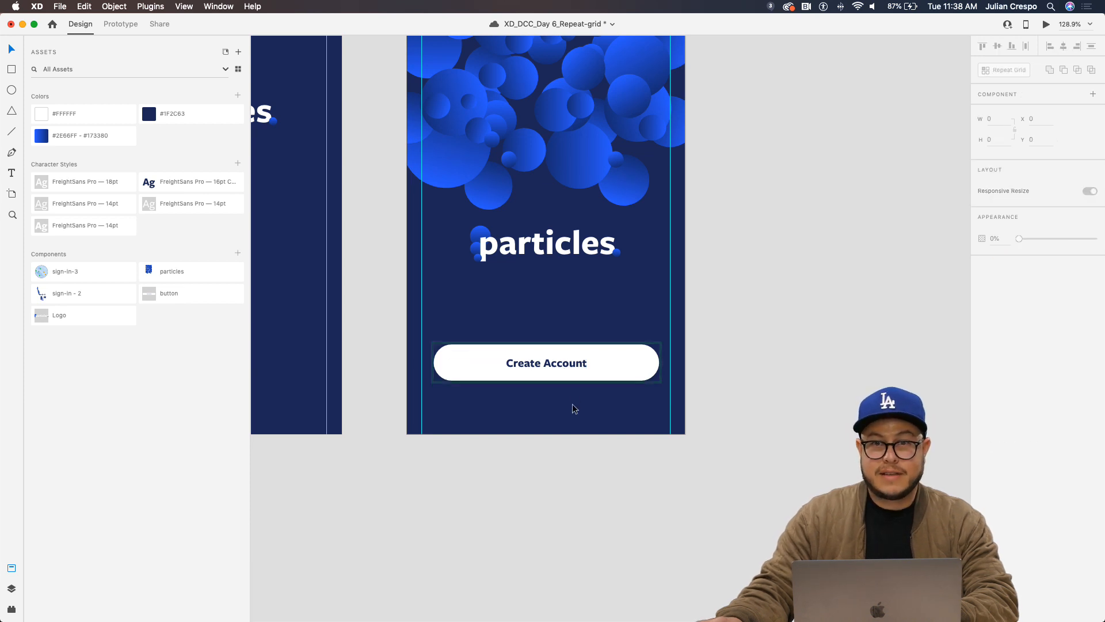
click(578, 368)
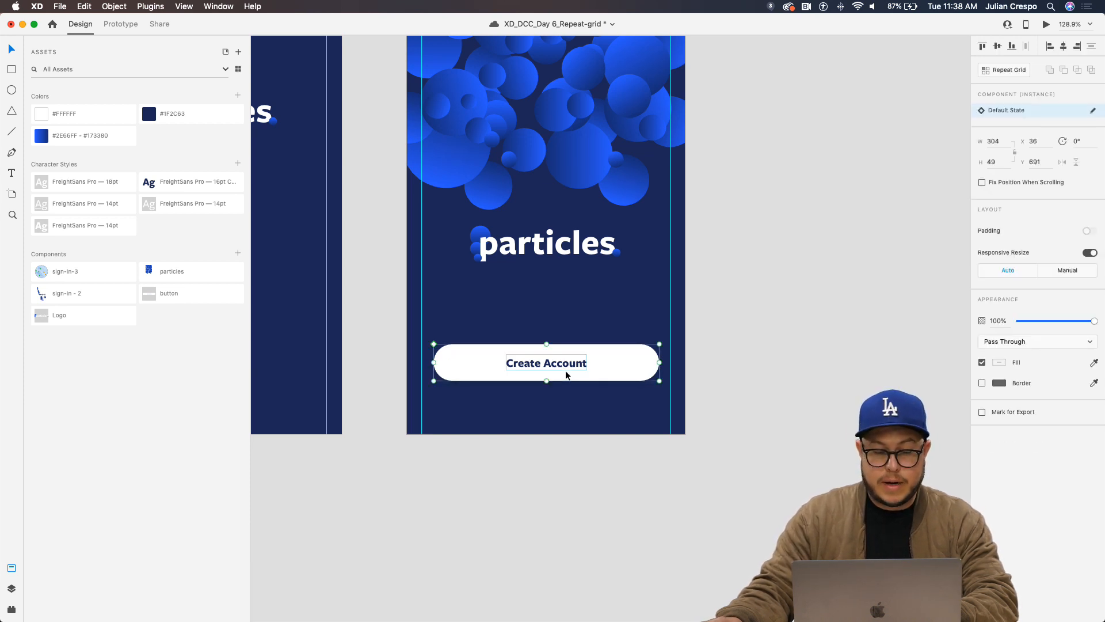
double_click(633, 377)
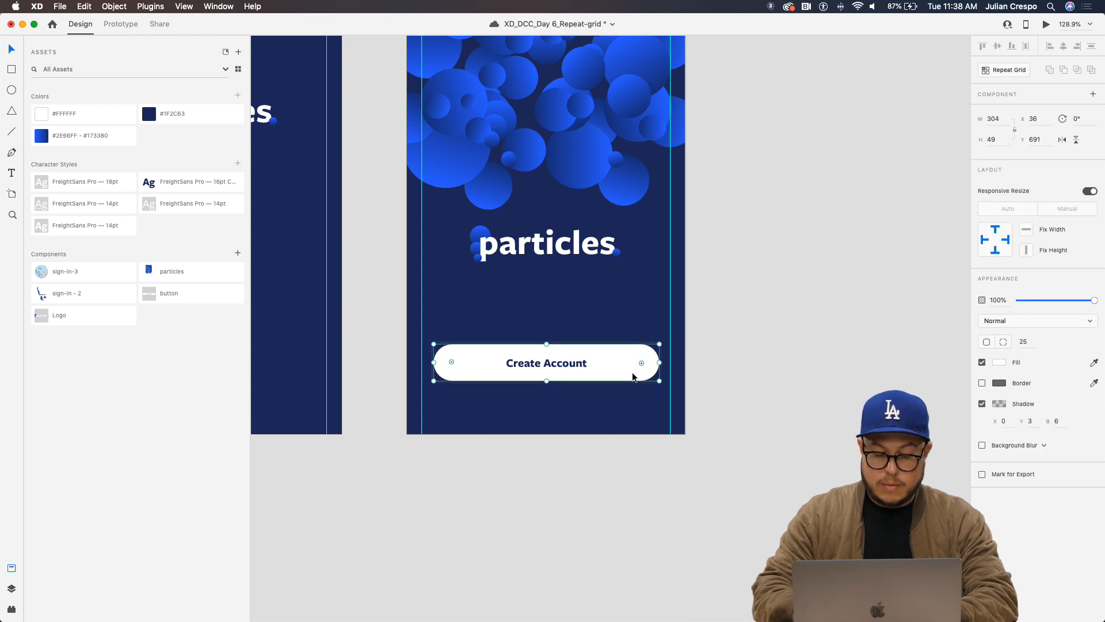
key(super+shift+y)
key(super+shift+y)
key(super+y)
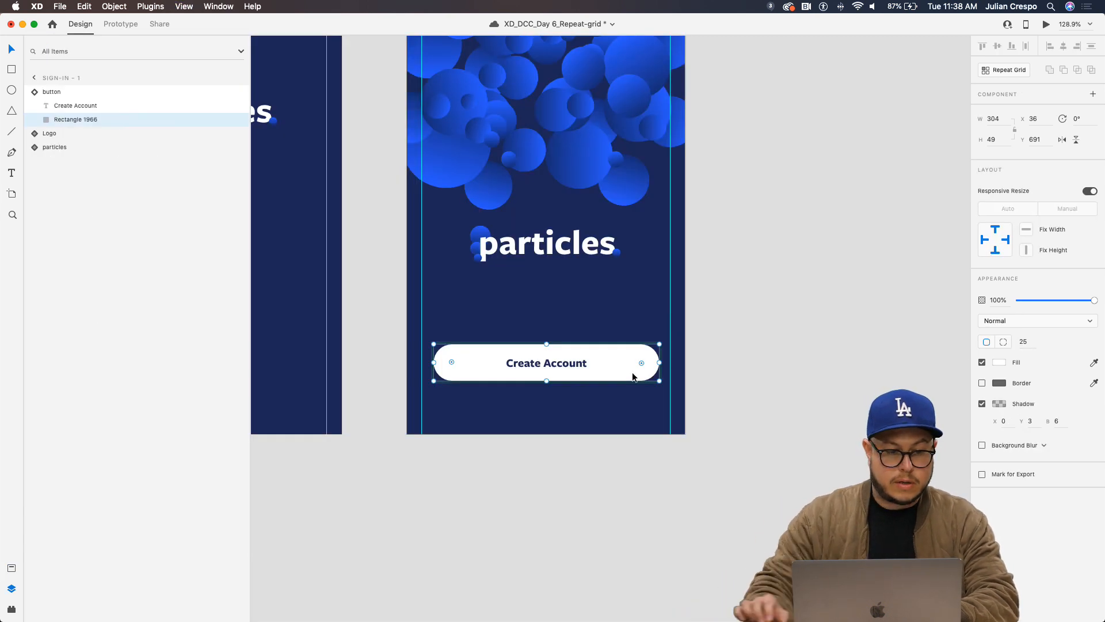
click(116, 107)
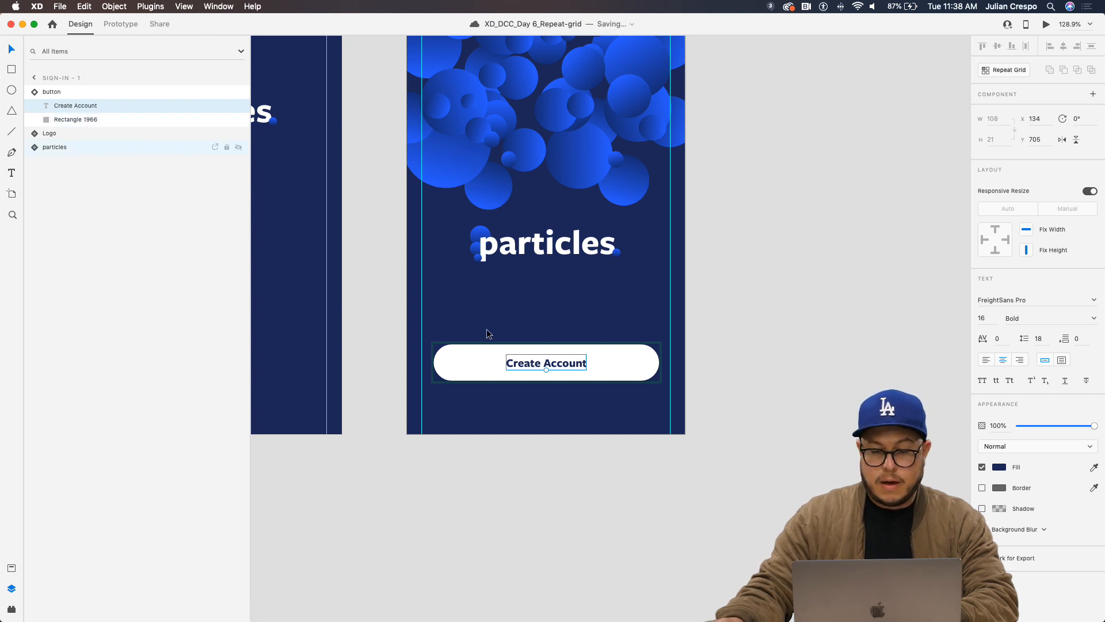
key(super+shift+y)
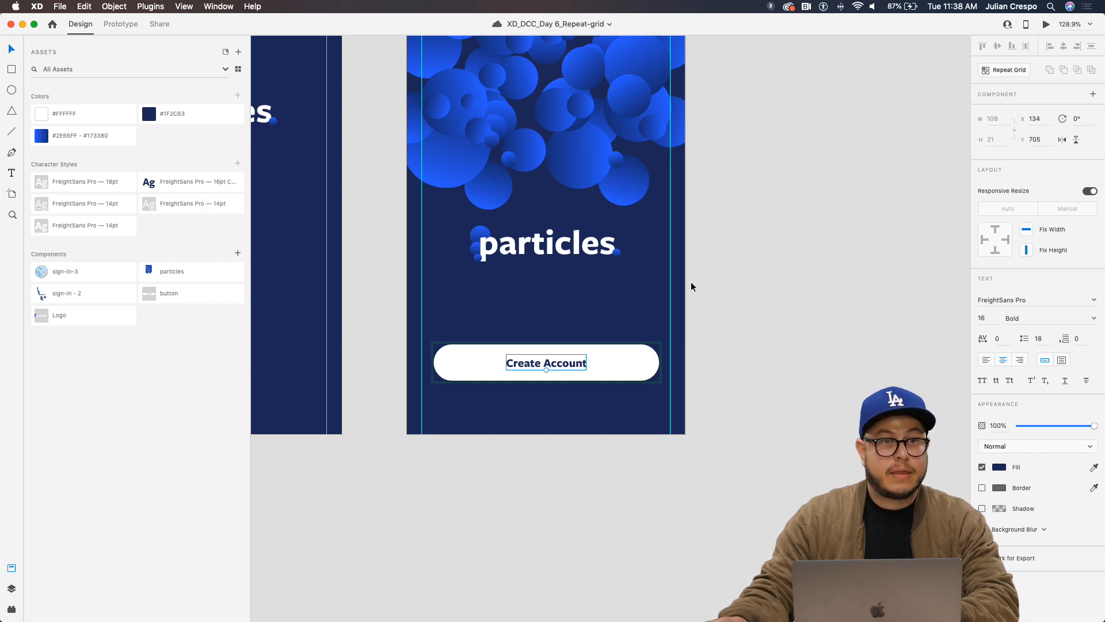
Move the Create Account button straight up to about Y 665 and the particles logo up to about X 86, Y 510
click(732, 377)
click(594, 372)
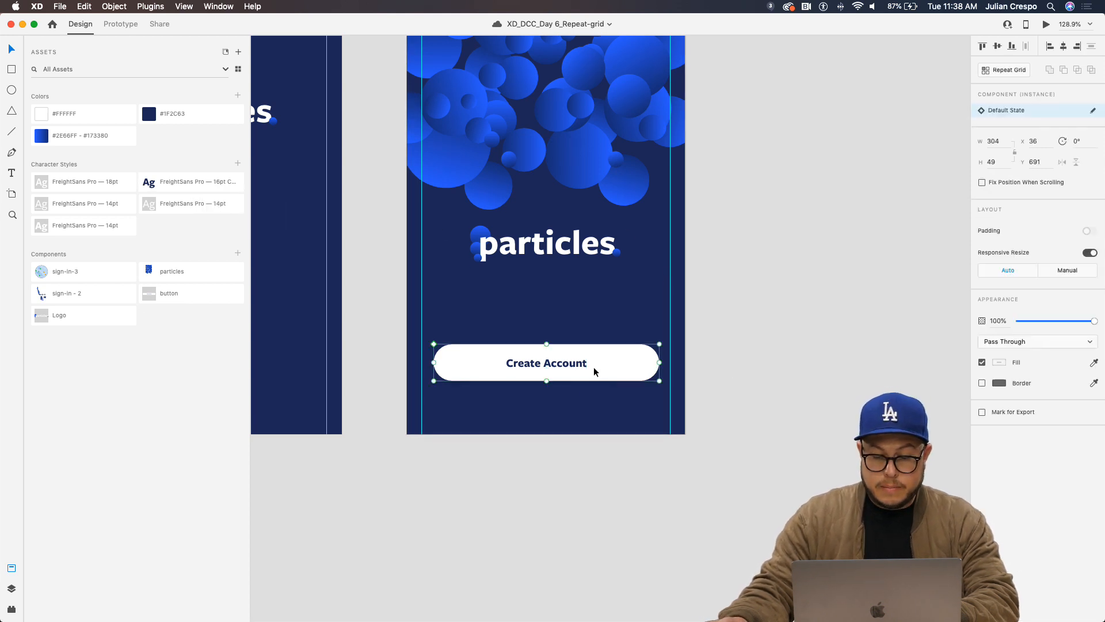
drag(592, 370, 592, 350)
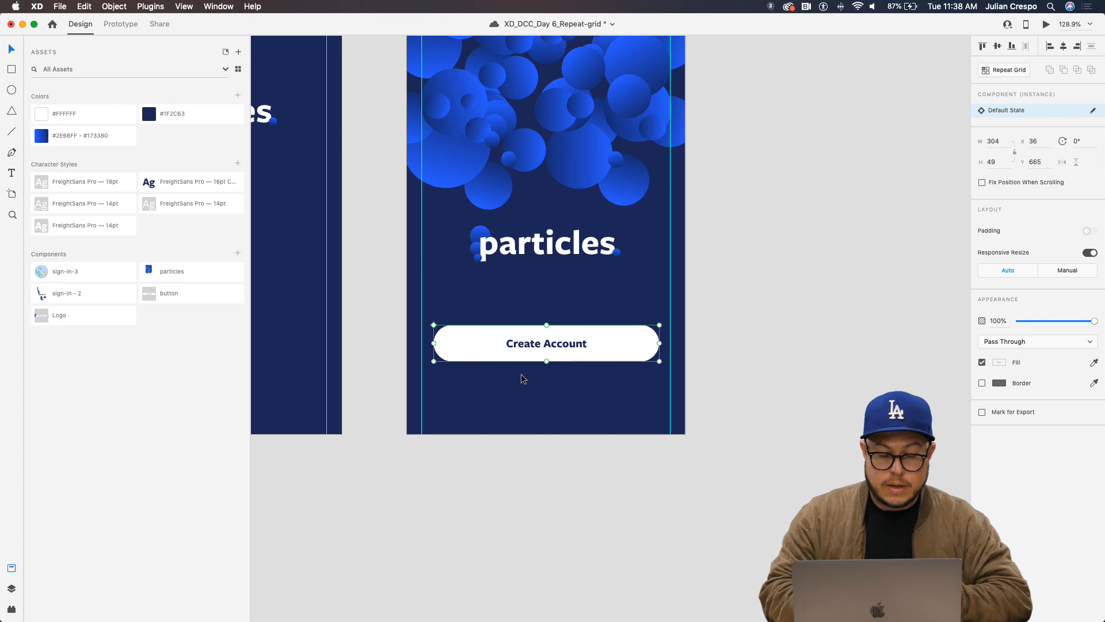
key(cmd+s)
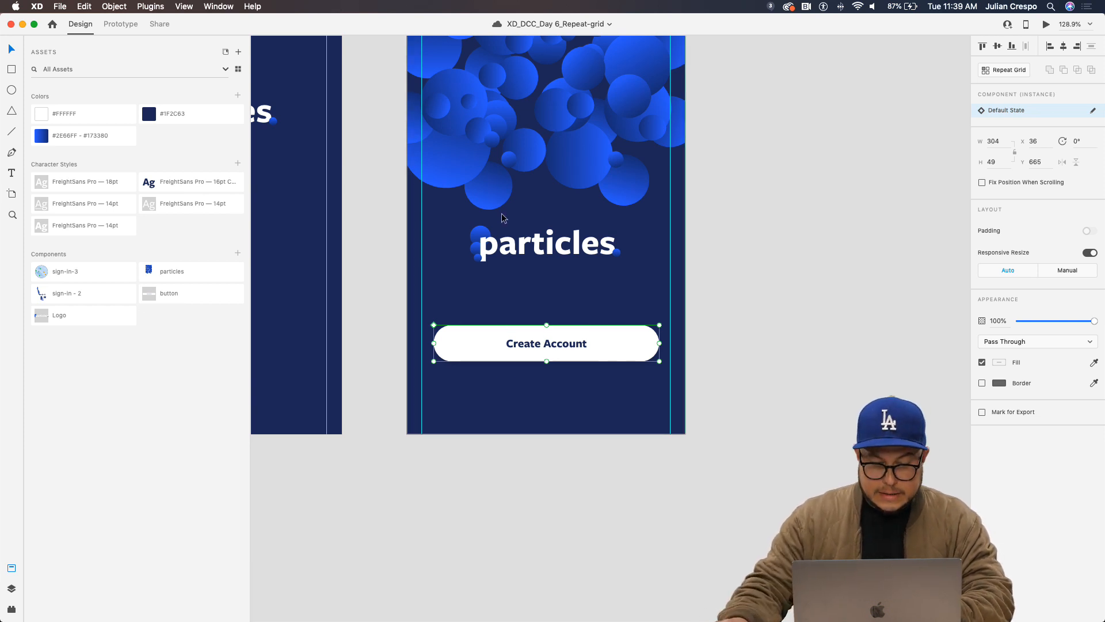
drag(517, 229, 517, 223)
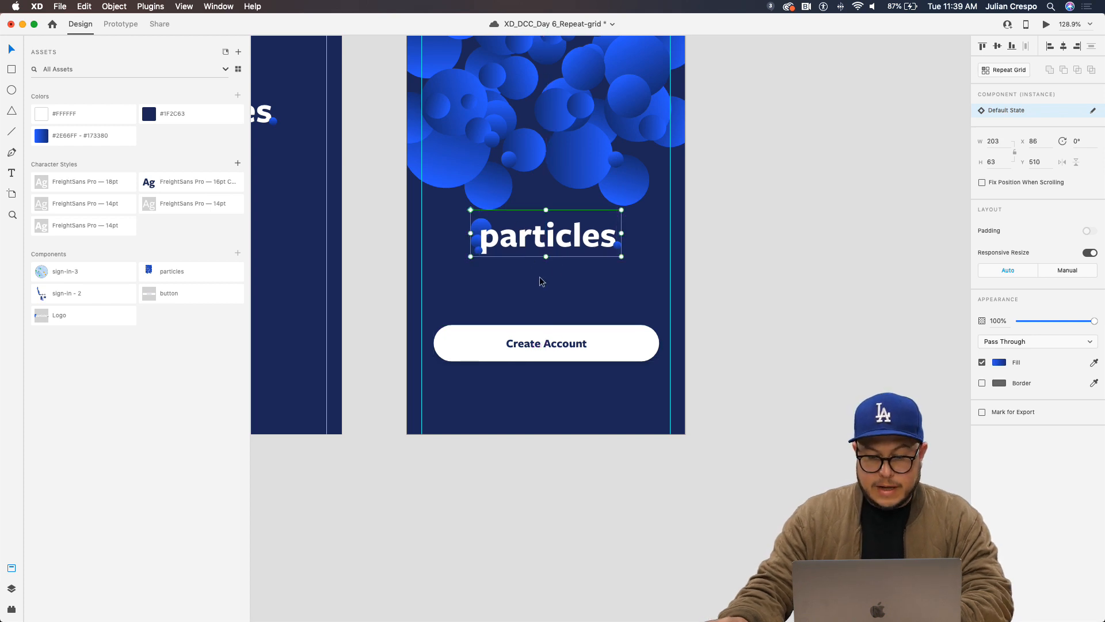
Add the tagline text "Breath easy, air is in your control" between the particles logo and the Create Account button
click(509, 288)
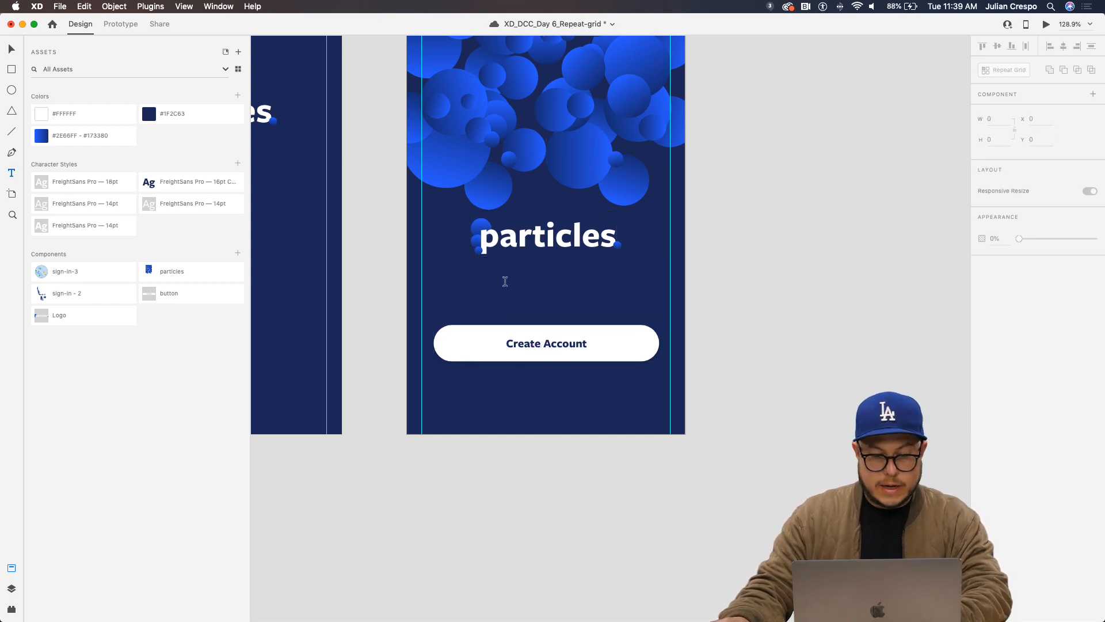
click(505, 281)
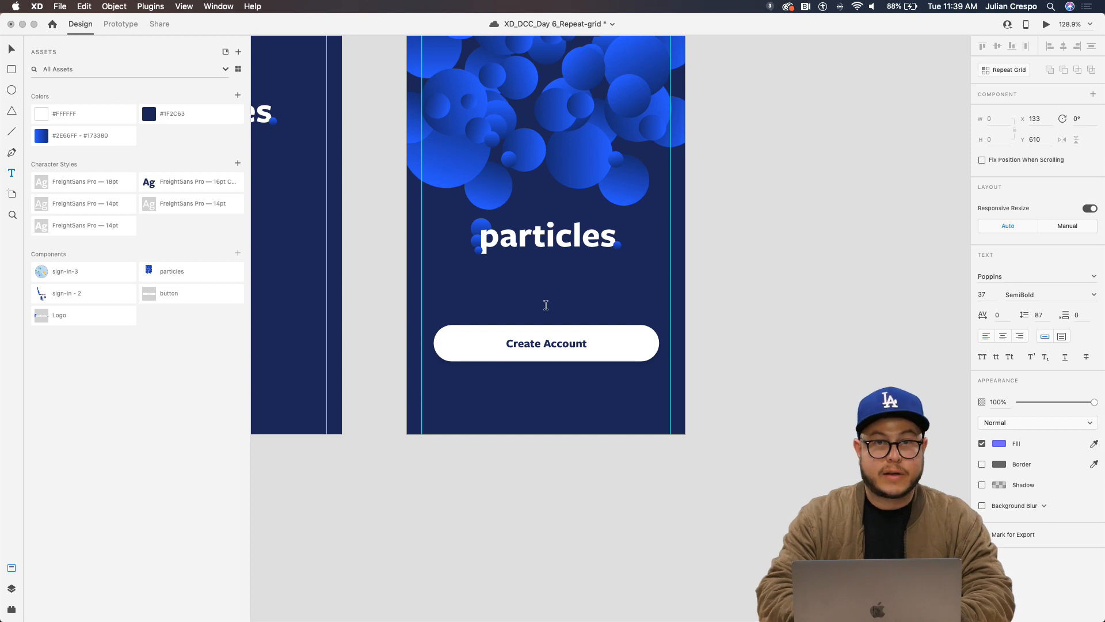
text(Ber)
key(BackSpace)
key(BackSpace)
text(re)
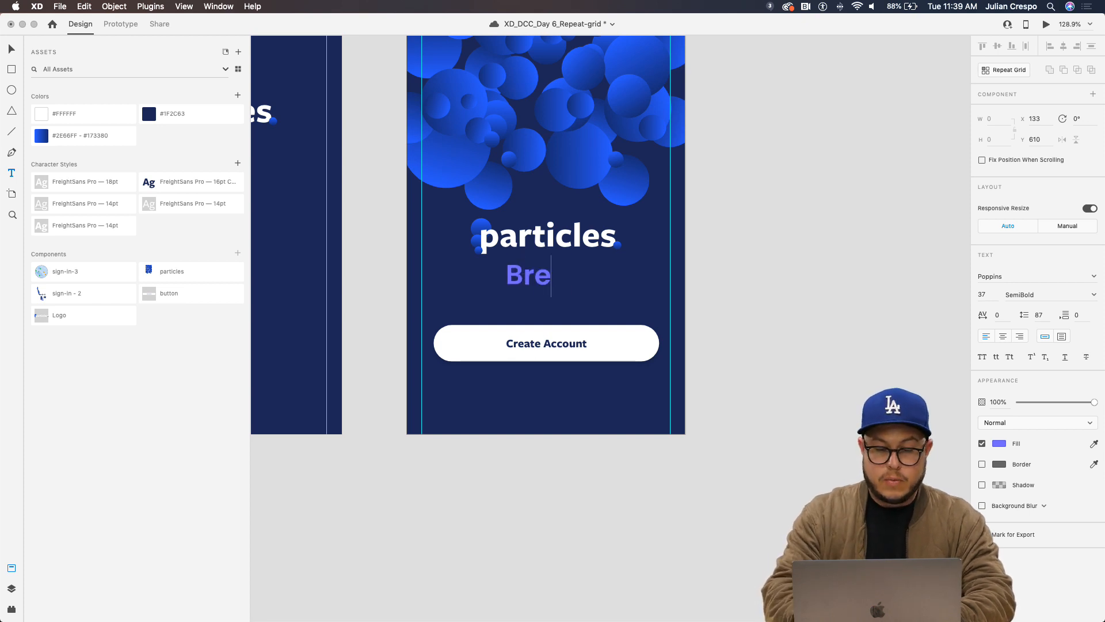
text(ath)
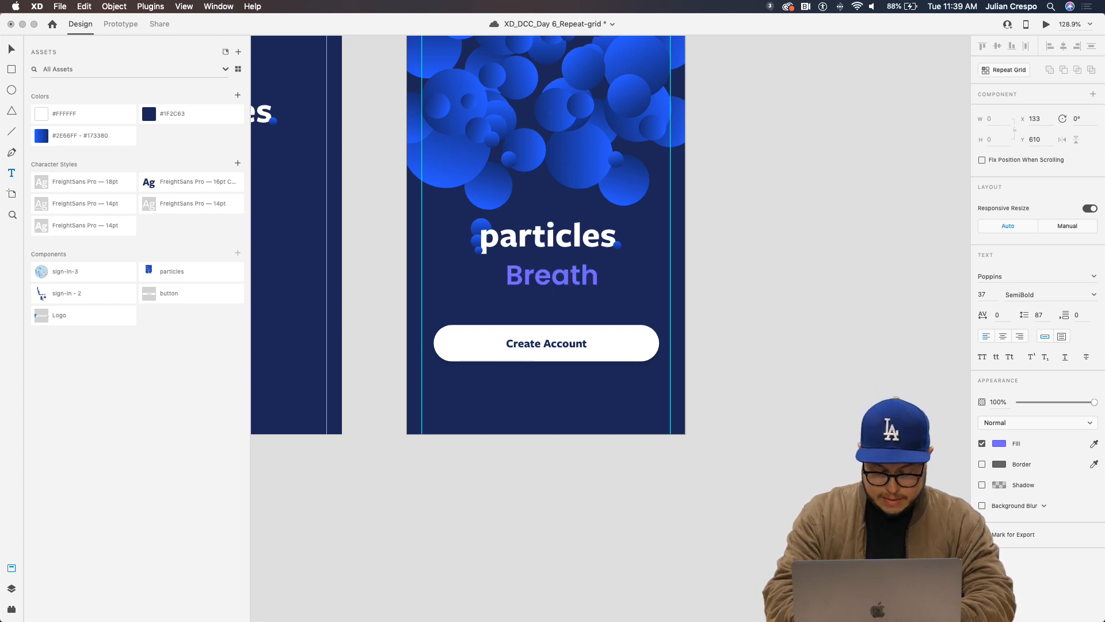
text( easy,)
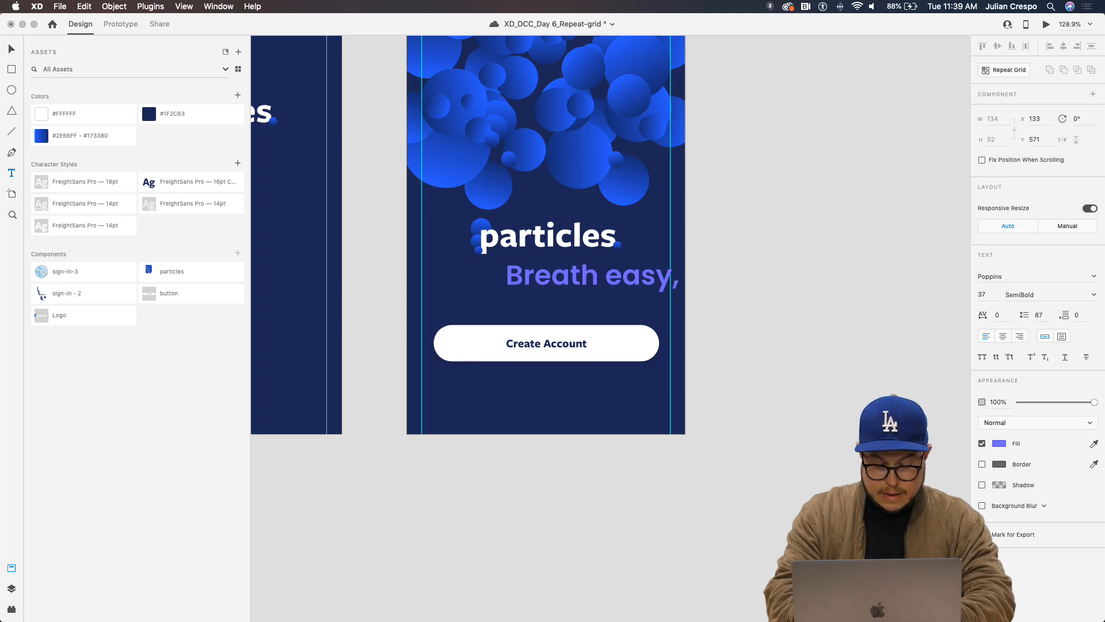
text( airt)
key(BackSpace)
text(ion)
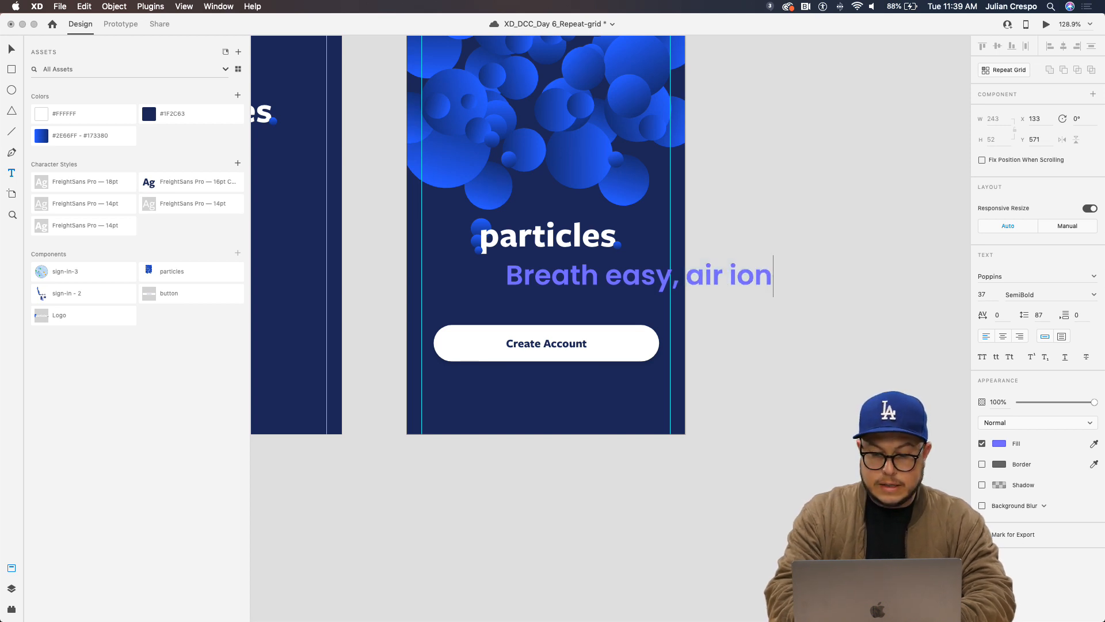
key(BackSpace)
key(BackSpace)
text(s in you)
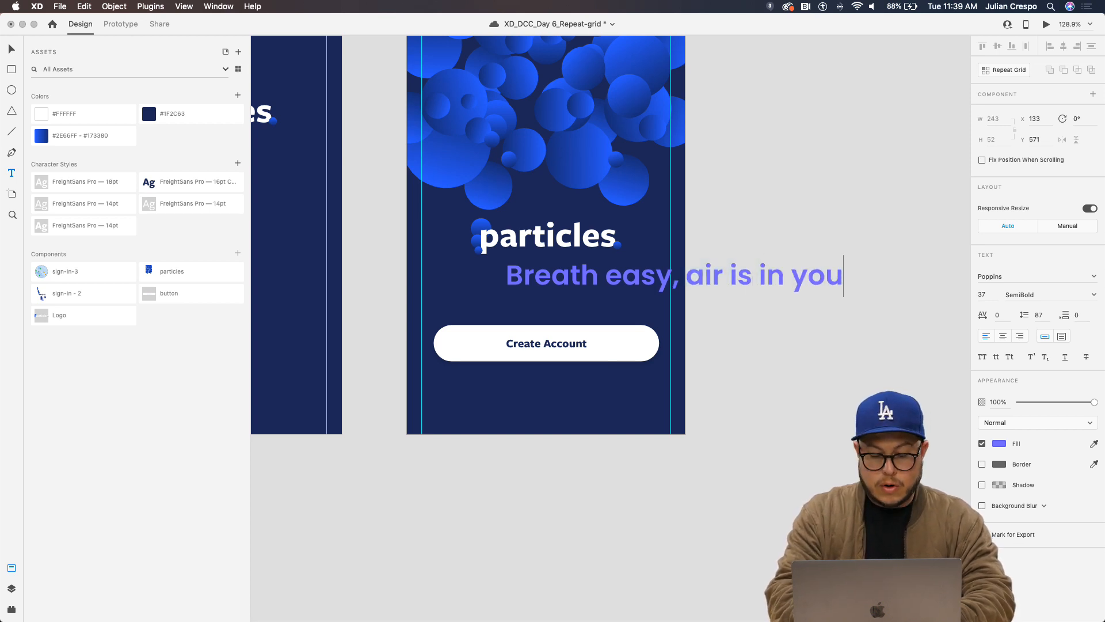
text(r contro)
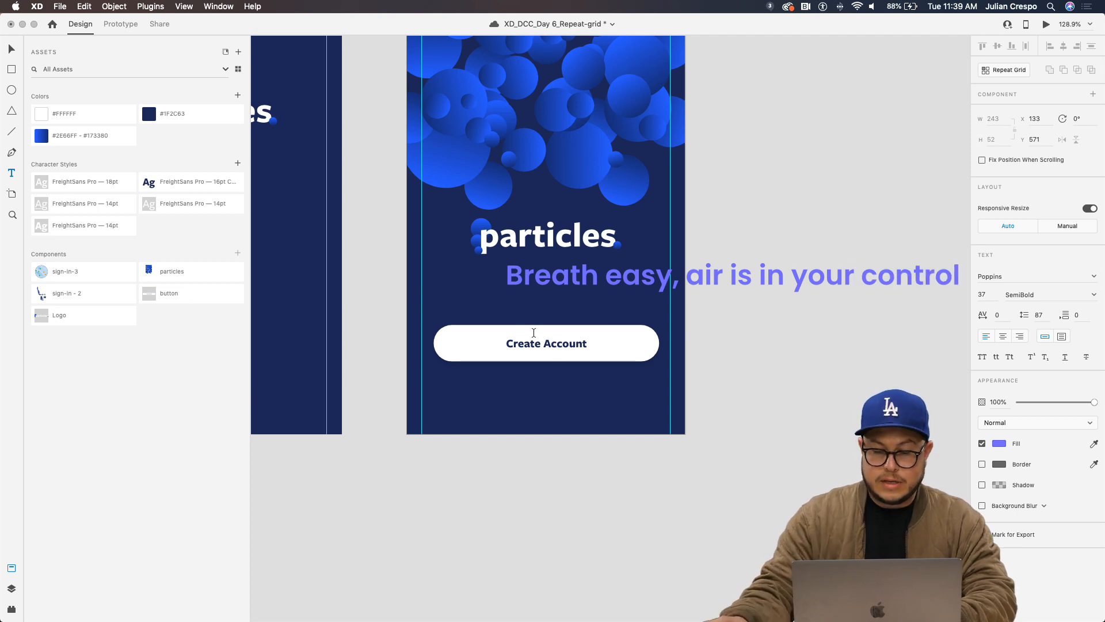
text(l)
key(Escape)
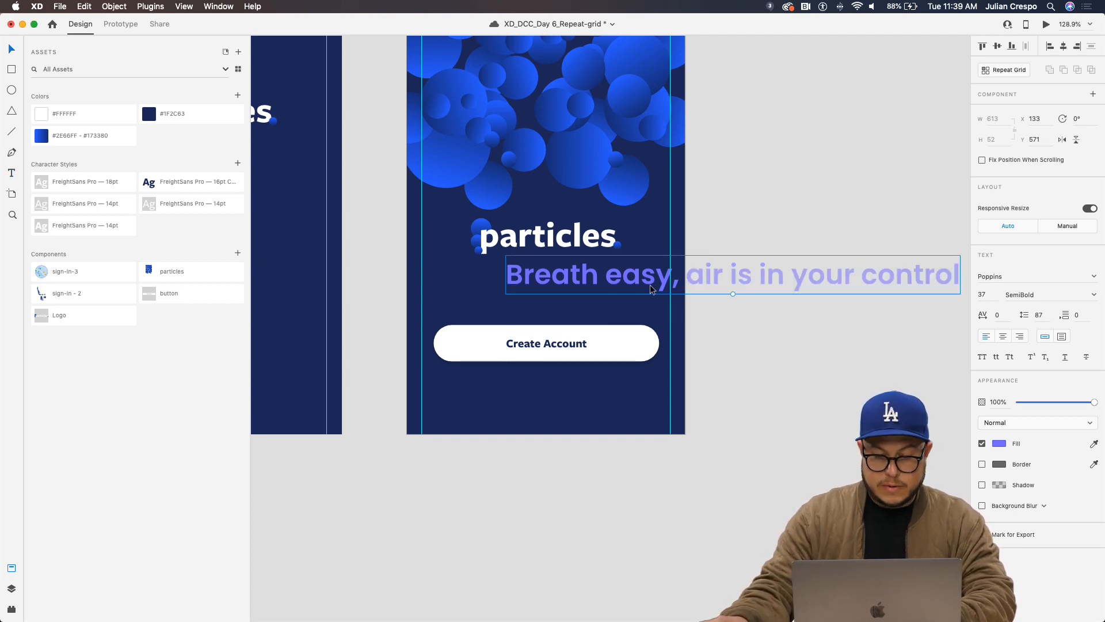
Apply the bold FreightSans Pro 14pt character style to the tagline and move it directly beneath the logo, aligned with the logo's edges
click(182, 203)
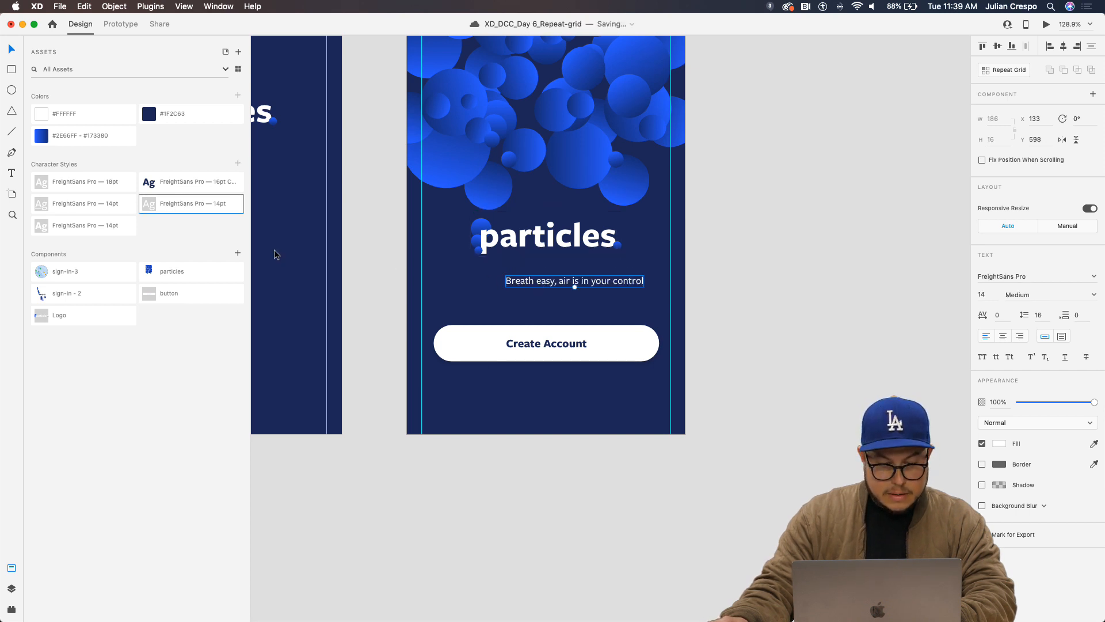
click(112, 208)
click(107, 229)
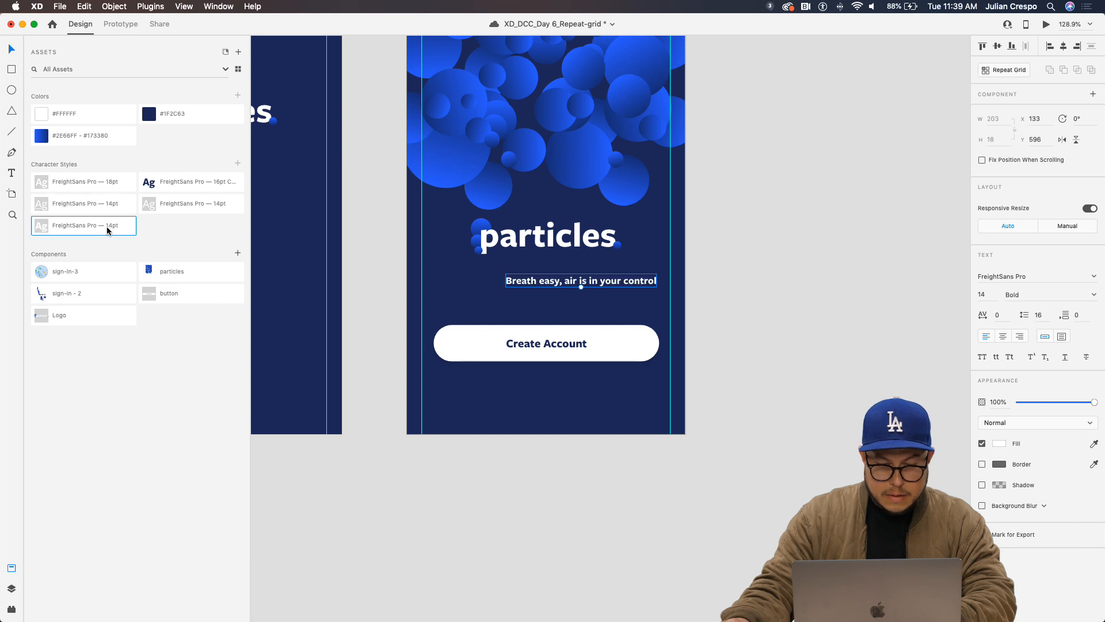
drag(534, 283, 503, 275)
Enlarge the particles logo to about 239 by 74 and centre it above the tagline, with the tagline at about X 86, Y 577
click(543, 214)
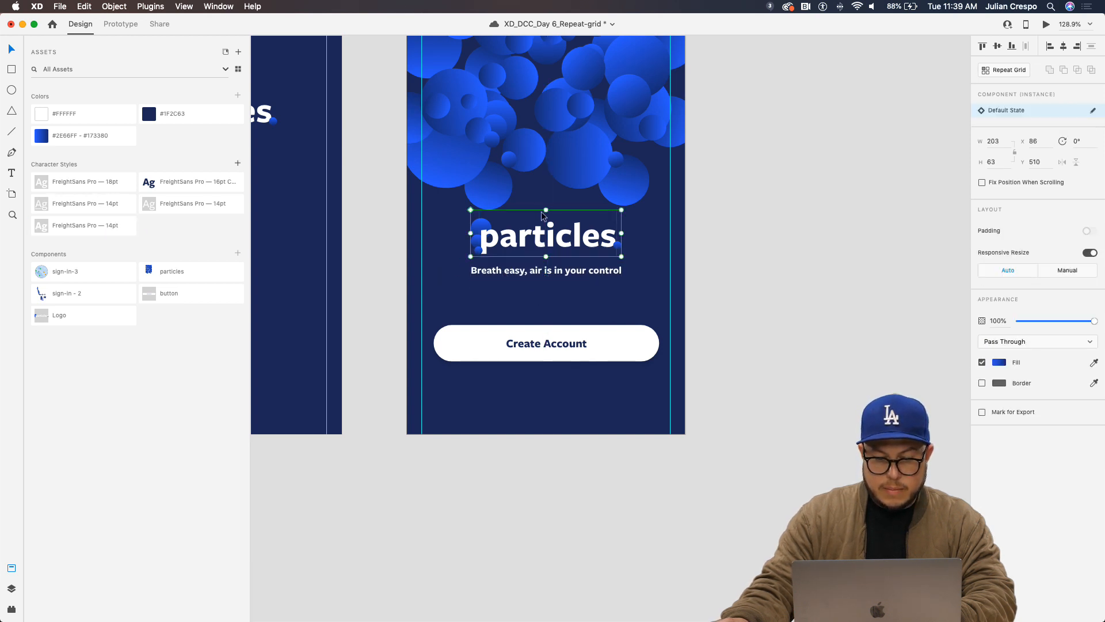
drag(471, 210, 450, 197)
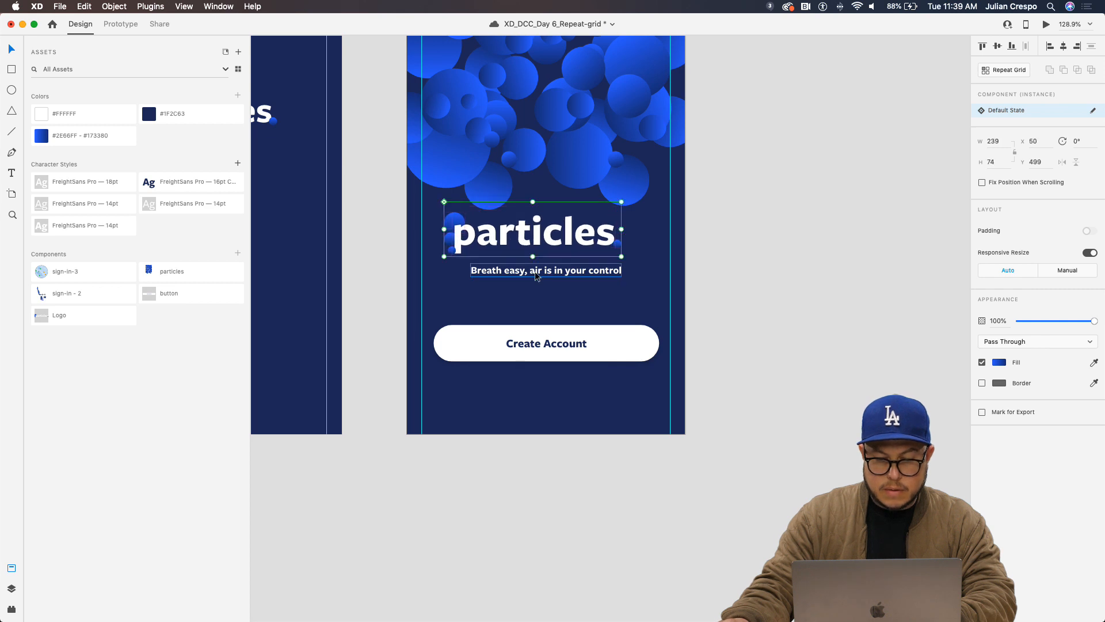
mouse_move(545, 248)
mouse_down()
mouse_move(557, 248)
mouse_move(545, 270)
mouse_up()
scroll(549, 308, down, 2)
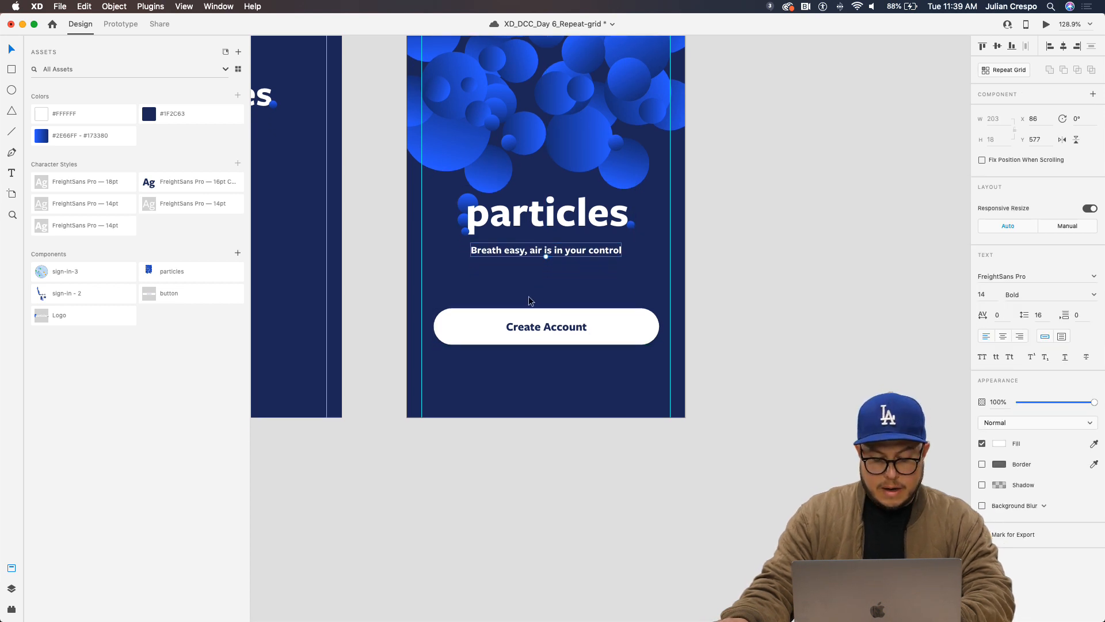
Draw a 12 by 12 circle with the Ellipse tool between the tagline and the button, at about X 113, Y 627
scroll(527, 301, up, 2)
scroll(527, 297, up, 1)
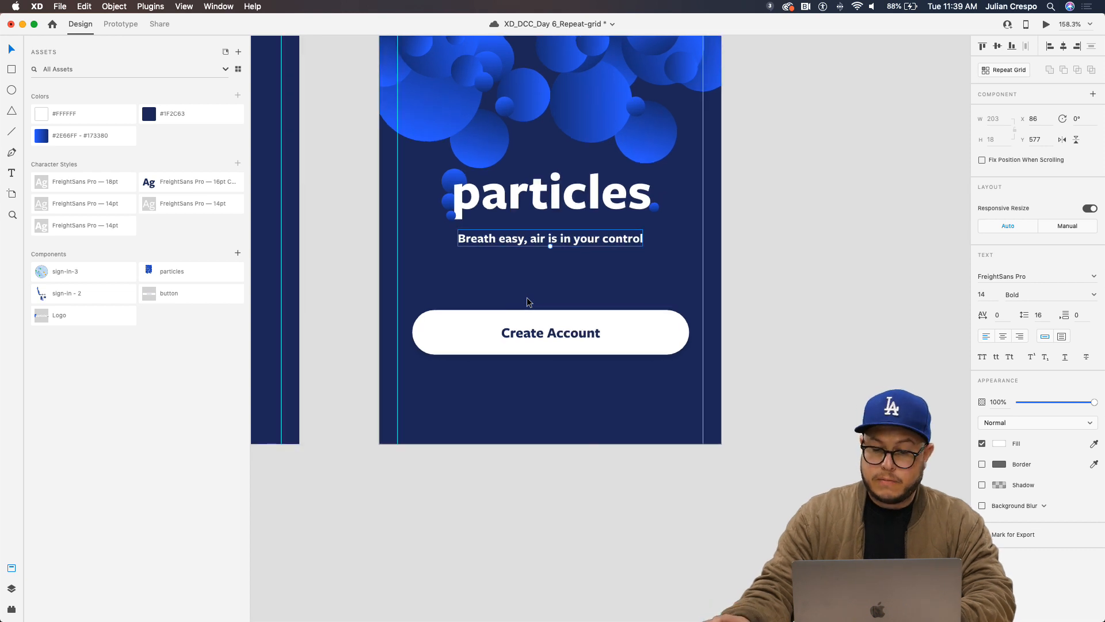
key(r)
scroll(509, 282, up, 5)
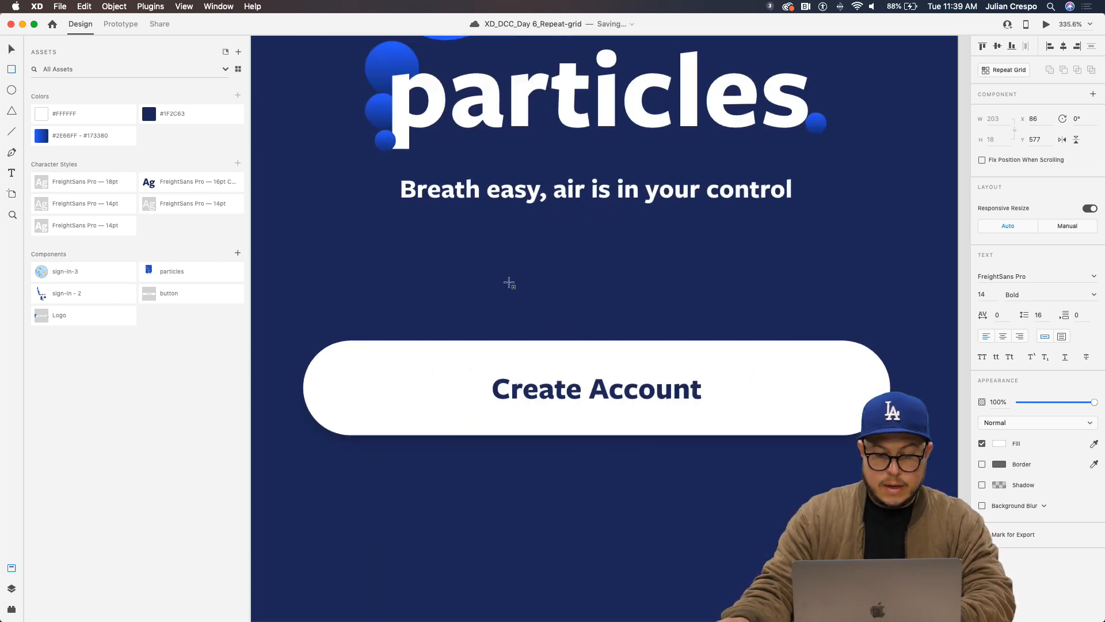
key(e)
drag(454, 269, 479, 292)
key(v)
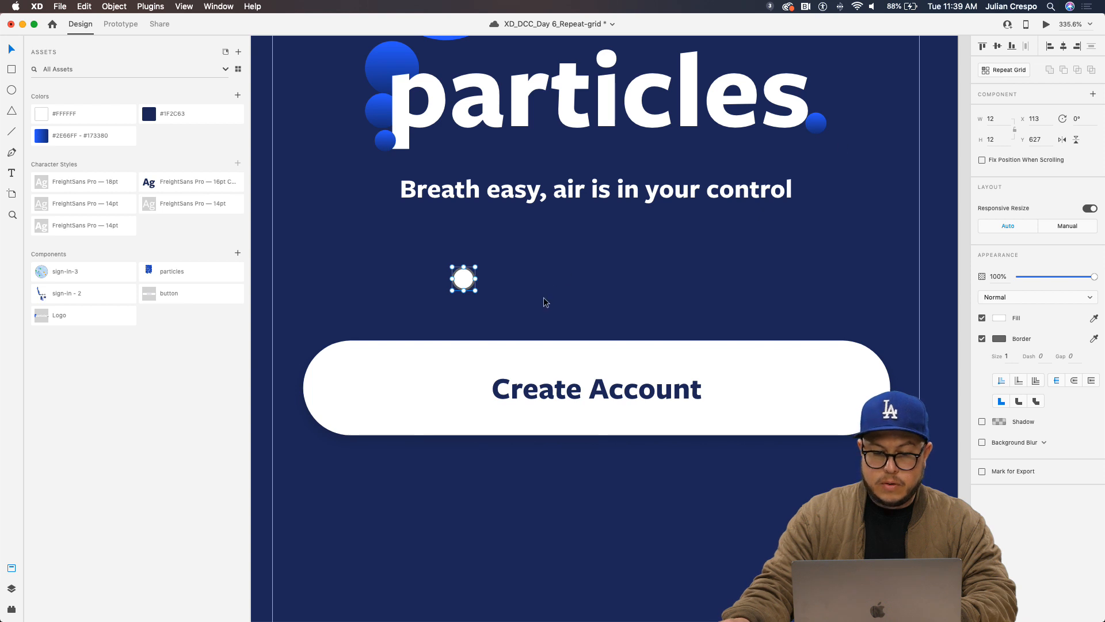
Turn the circle into a Repeat Grid and extend it sideways to a row of three circles about 76 wide
click(1009, 70)
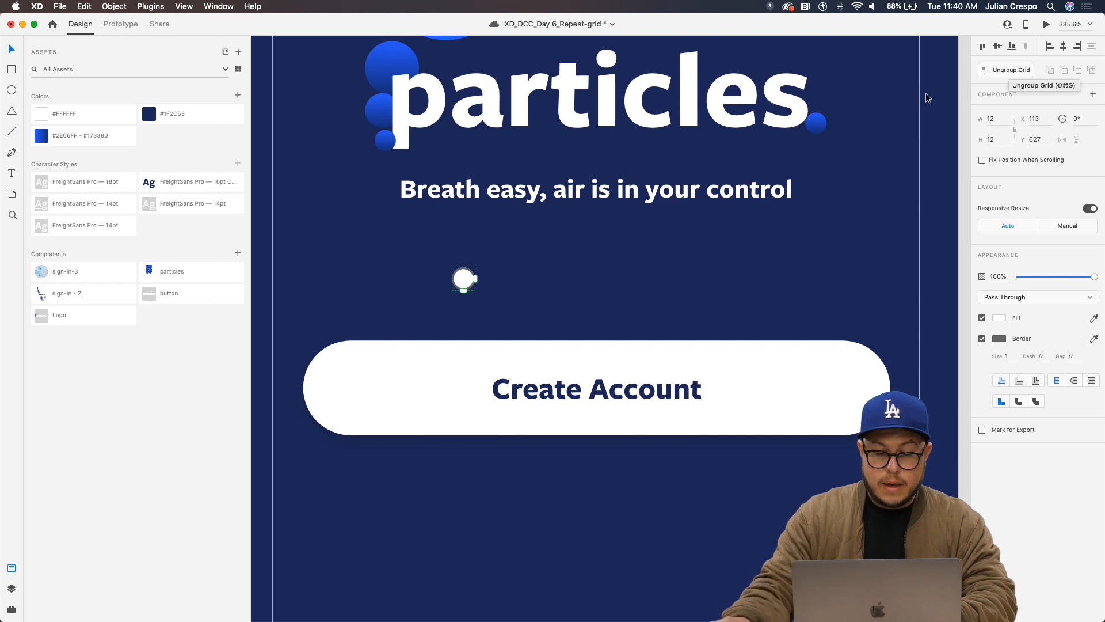
drag(476, 279, 599, 280)
scroll(580, 316, up, 3)
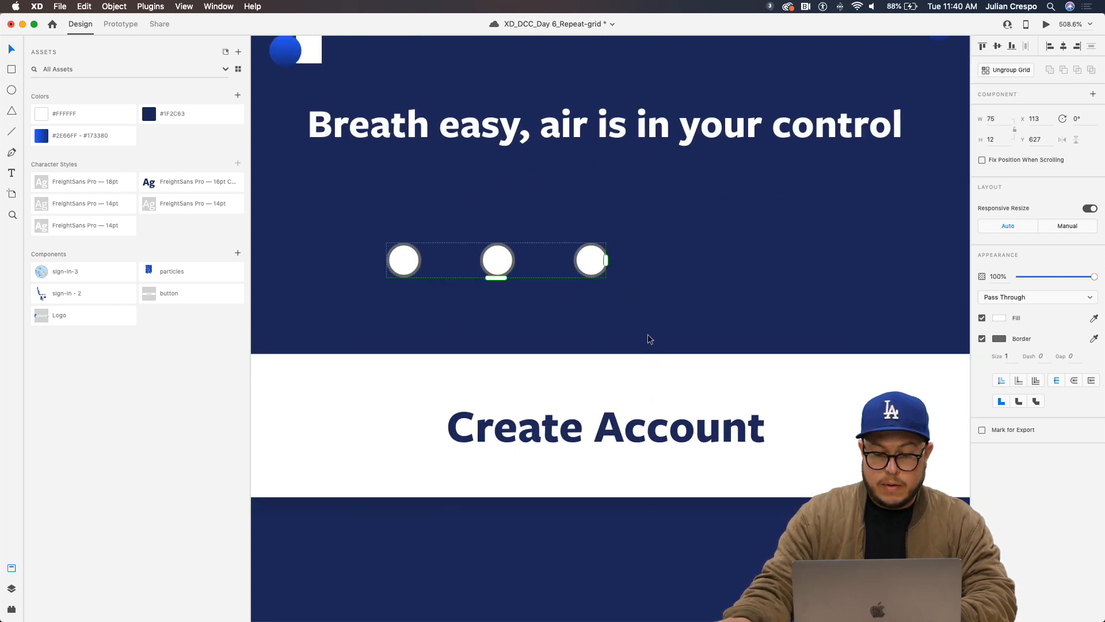
drag(606, 266, 613, 268)
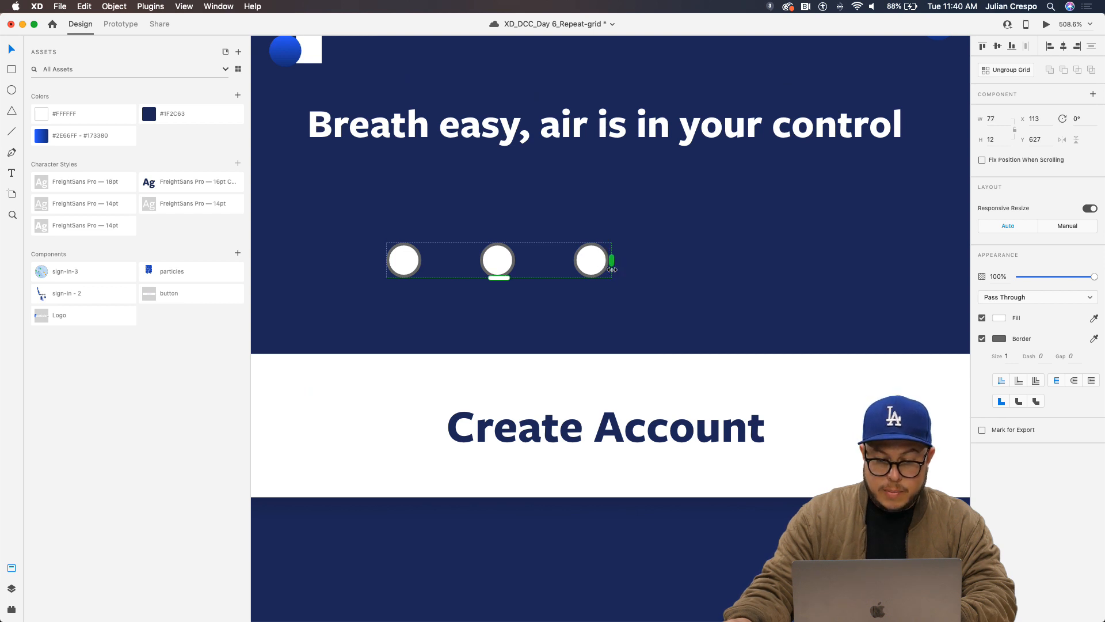
click(661, 499)
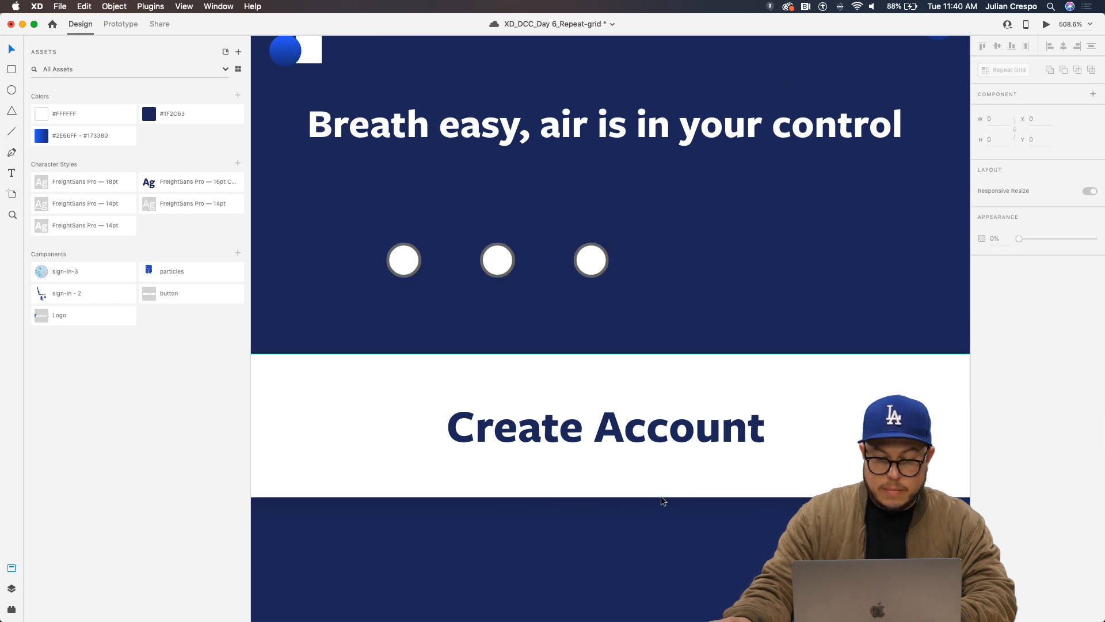
Centre the row of three circles horizontally on the artboard
click(590, 275)
scroll(591, 274, down, 4)
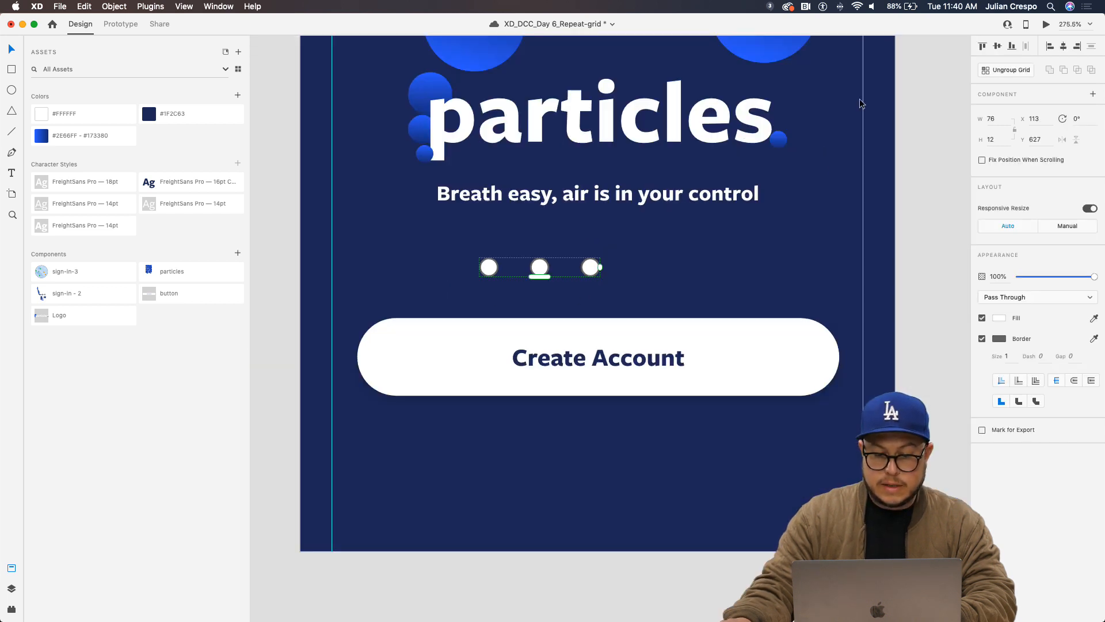
click(1062, 47)
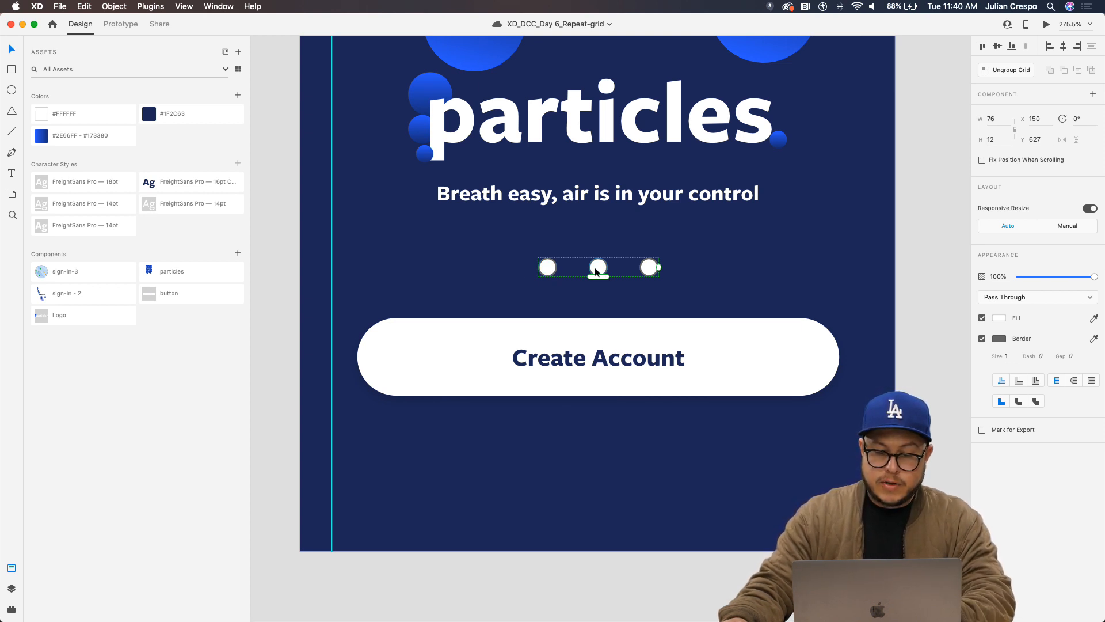
Remove the border from the circles inside the pagination Repeat Grid
double_click(597, 269)
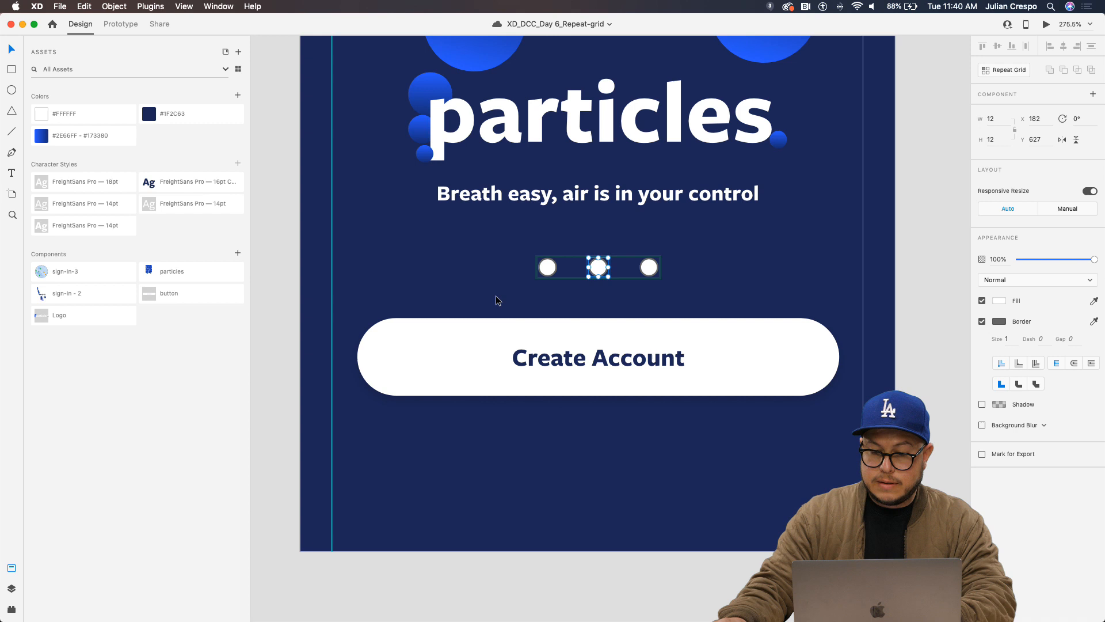
click(549, 268)
click(981, 322)
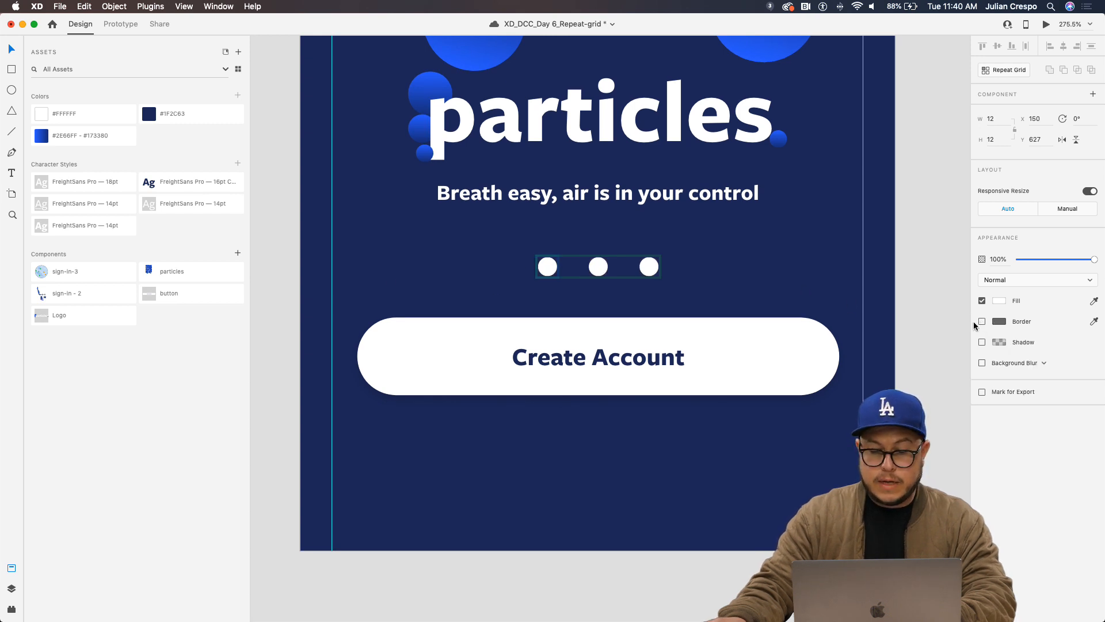
Try to give only the middle circle of the Repeat Grid a border without a fill, and undo it
click(598, 266)
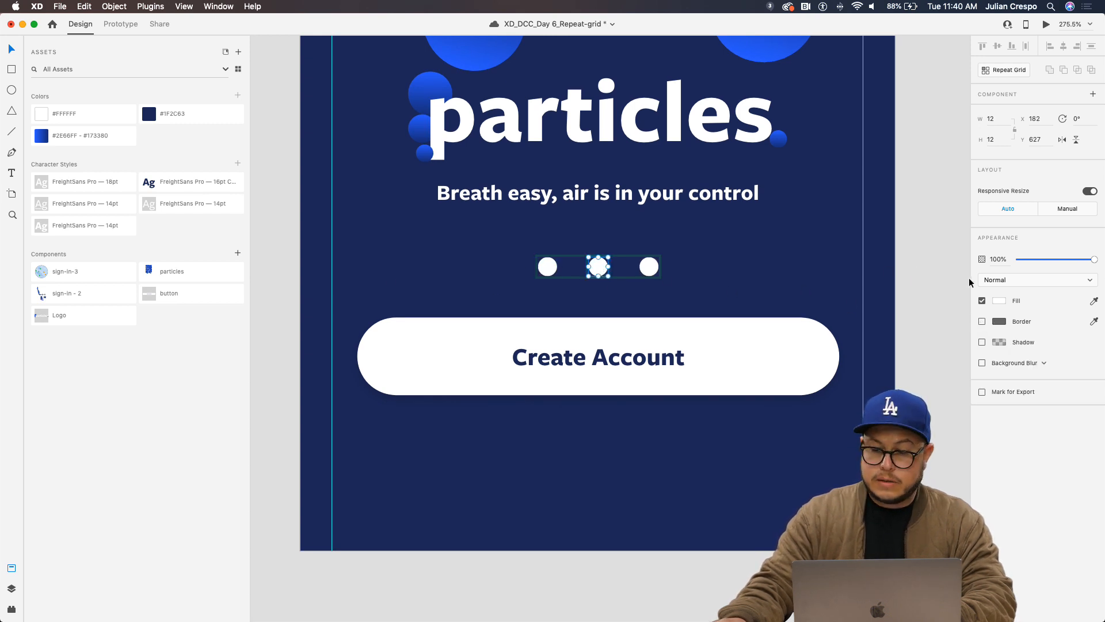
click(982, 321)
click(983, 301)
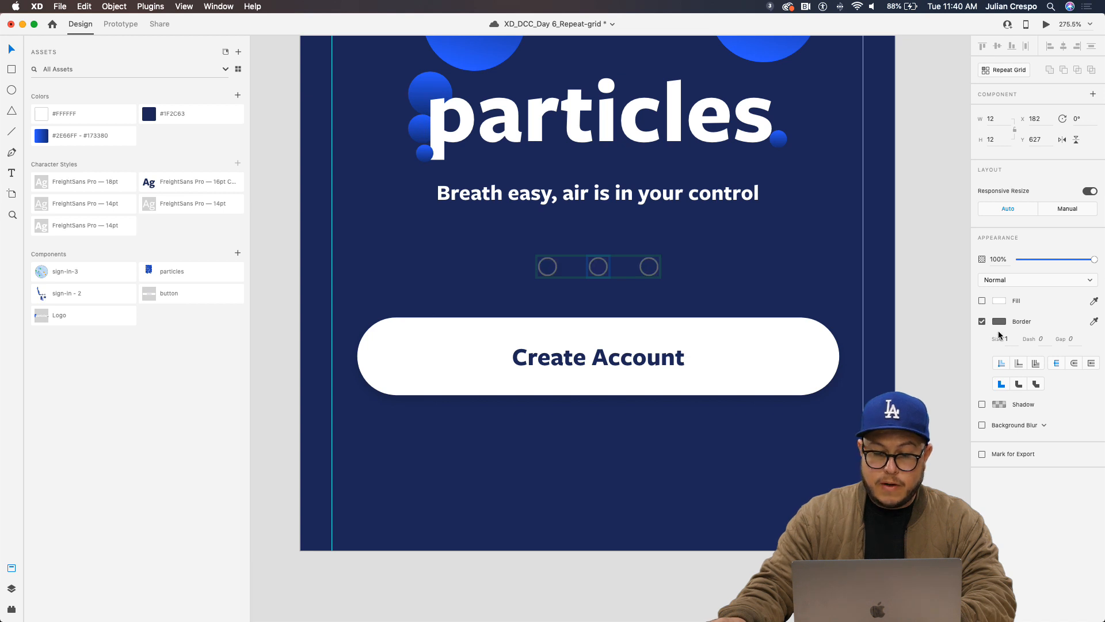
key(super+z)
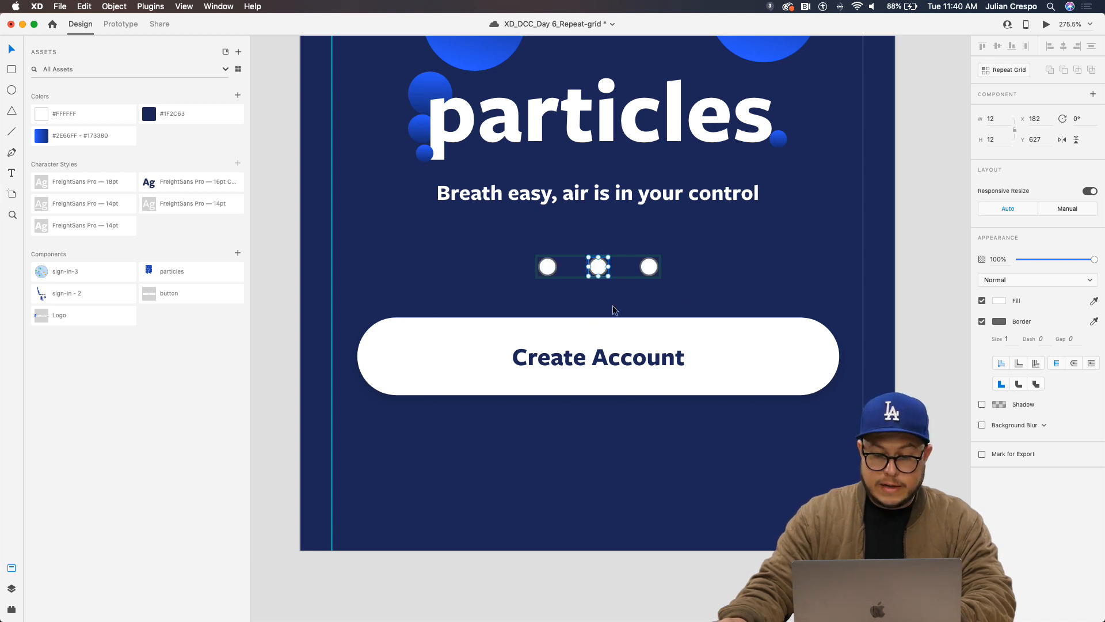
Ungroup the Repeat Grid so the three pagination circles become separate objects
click(624, 291)
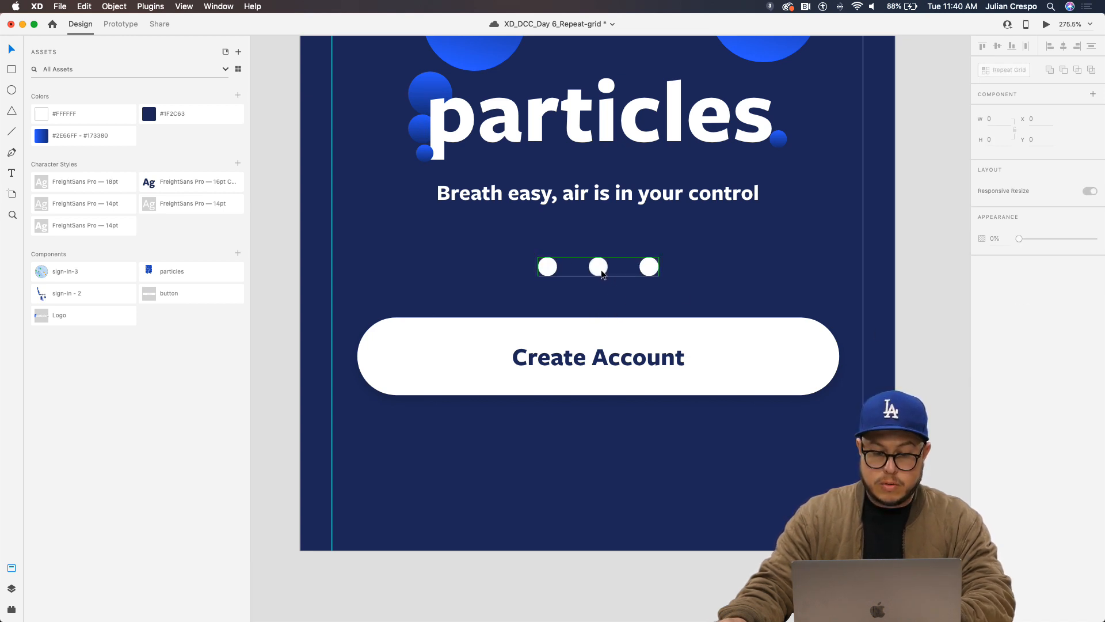
click(601, 271)
key(super+shift+g)
click(618, 296)
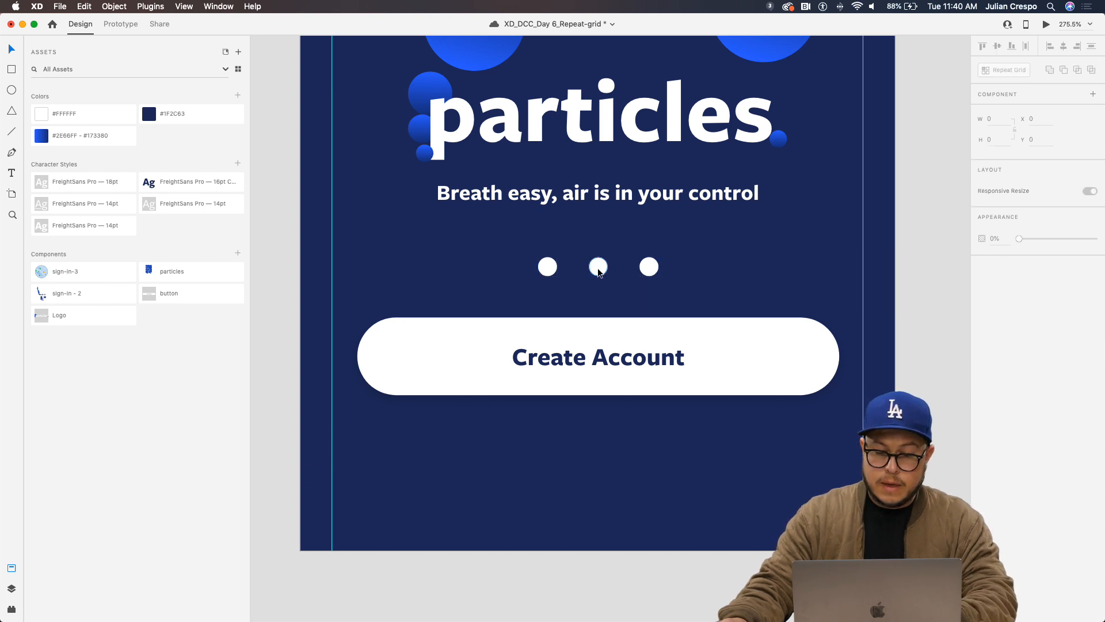
Turn the second and third circles into outlines by removing their fill and giving them a white border
click(598, 272)
shift+click(655, 271)
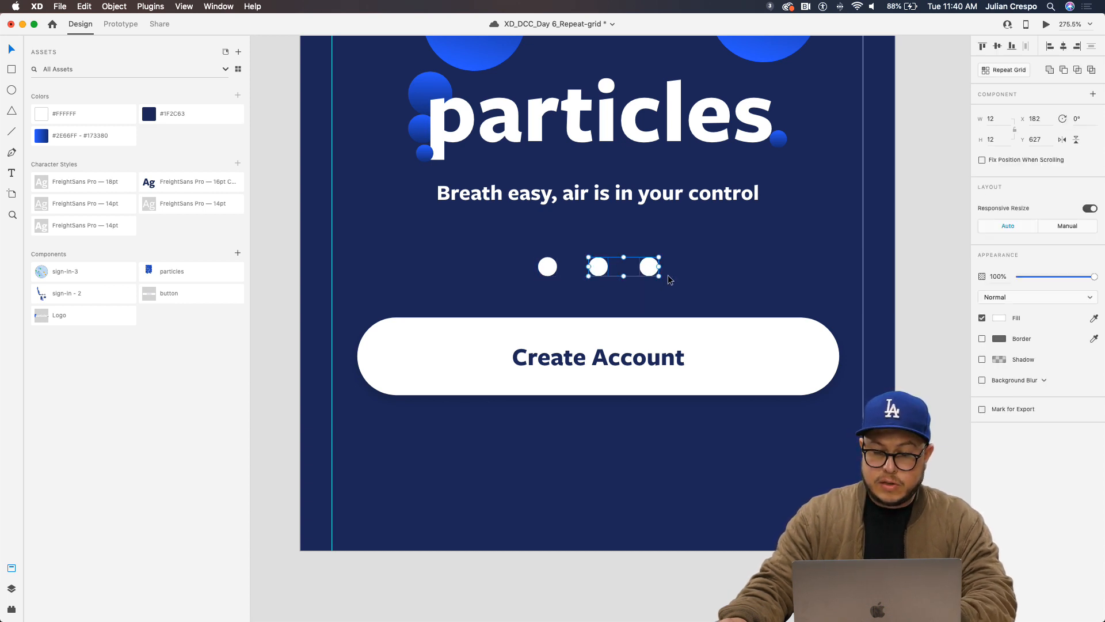
click(982, 338)
click(982, 318)
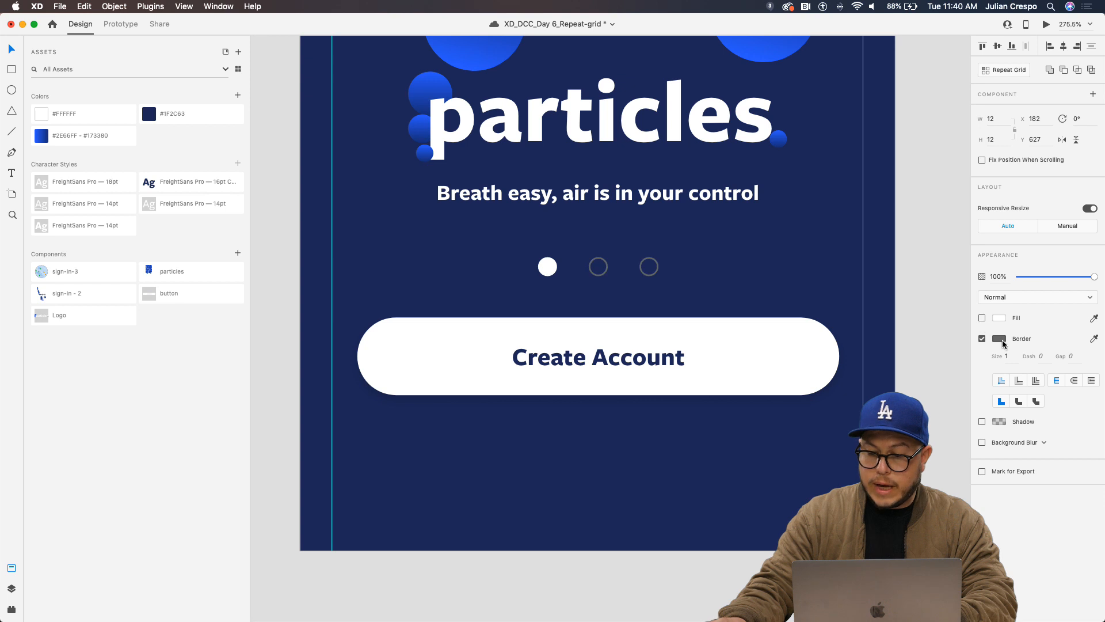
click(1000, 339)
click(679, 365)
Resize all three pagination circles together to a width of 10
scroll(713, 396, down, 5)
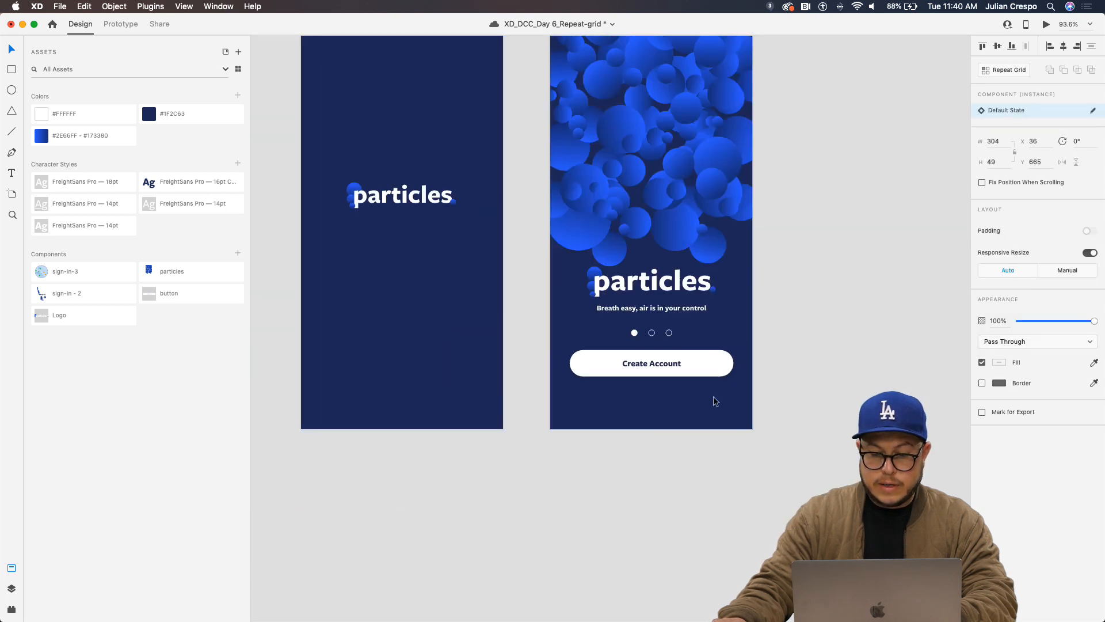
scroll(716, 394, up, 3)
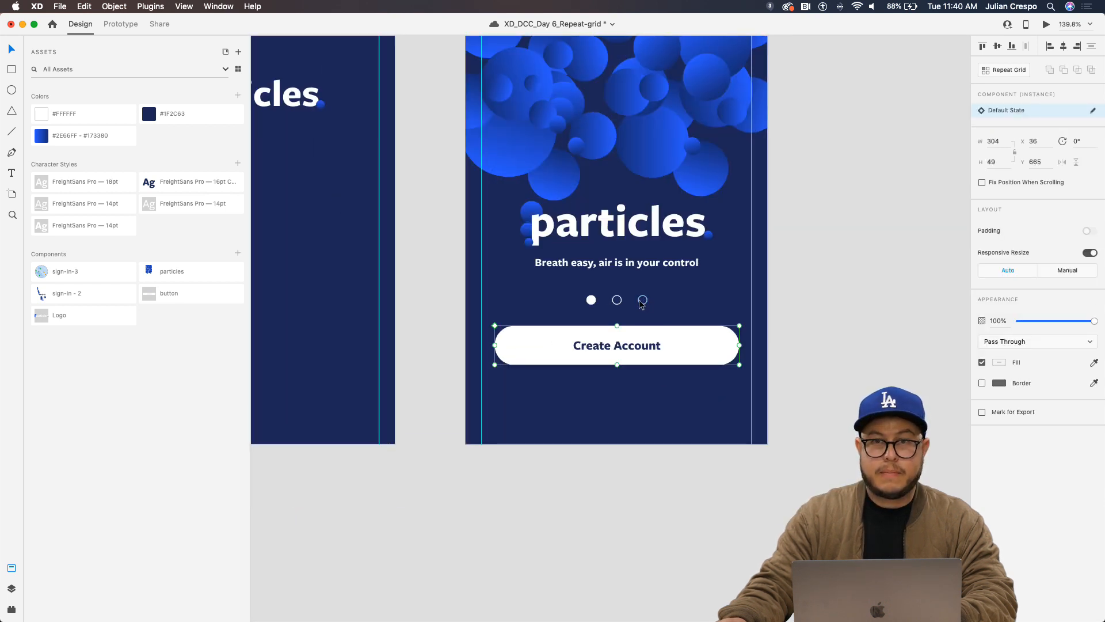
scroll(641, 302, down, 5)
scroll(640, 308, up, 4)
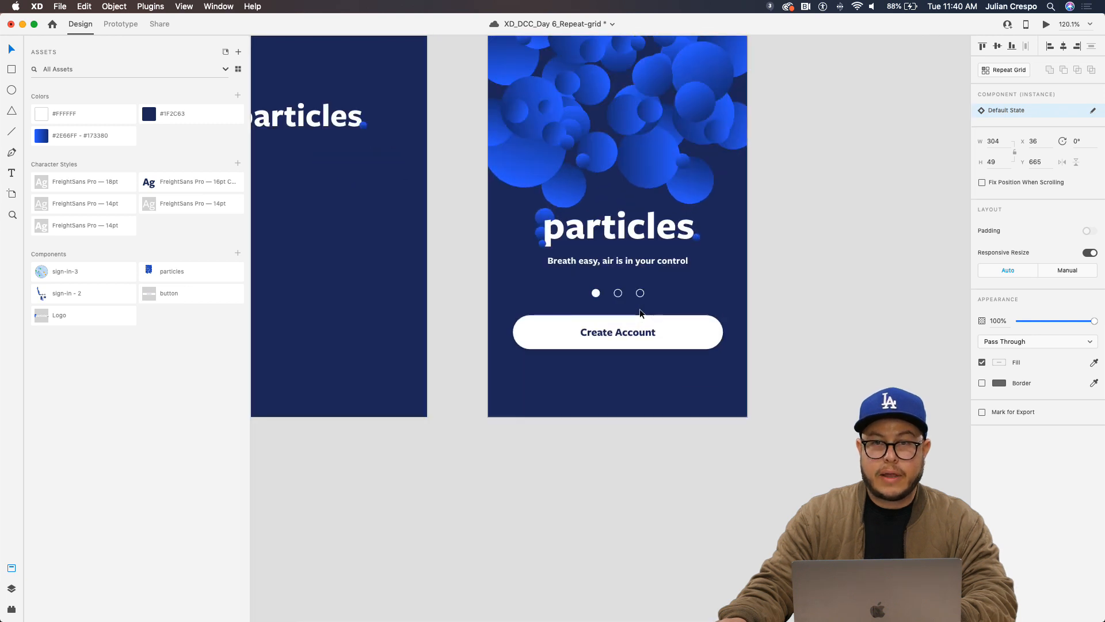
scroll(640, 309, up, 4)
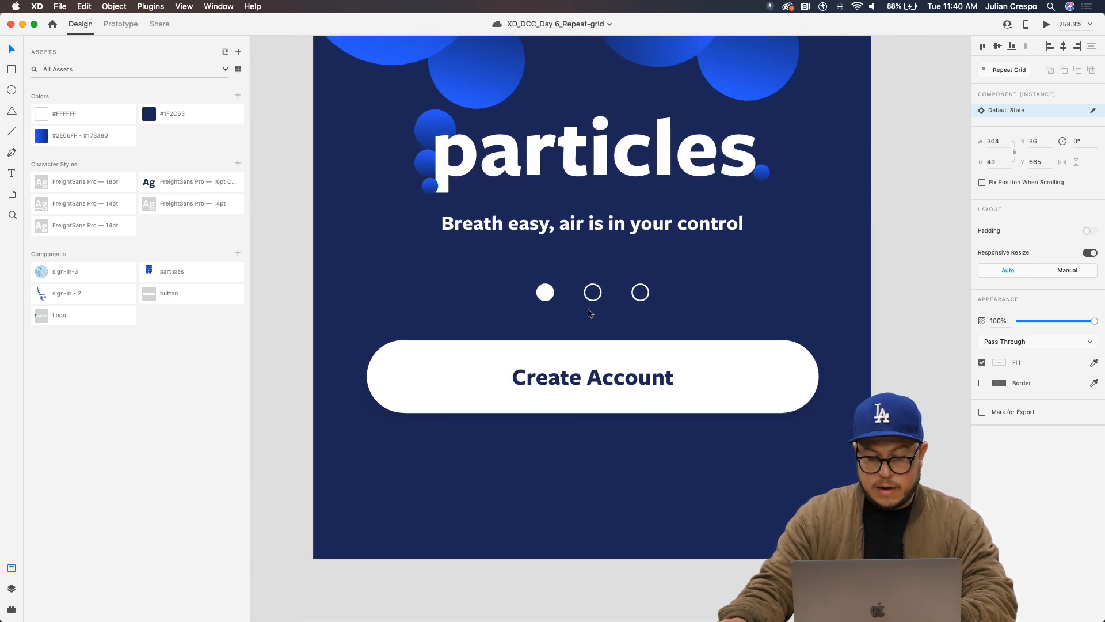
scroll(591, 309, up, 3)
click(593, 299)
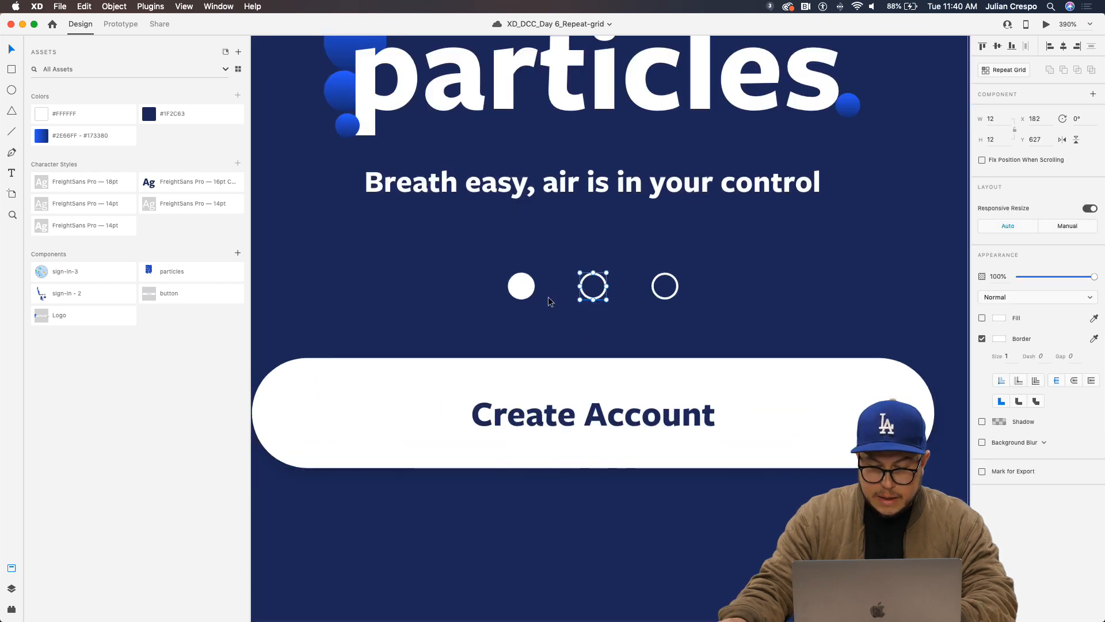
shift+click(521, 287)
shift+click(670, 297)
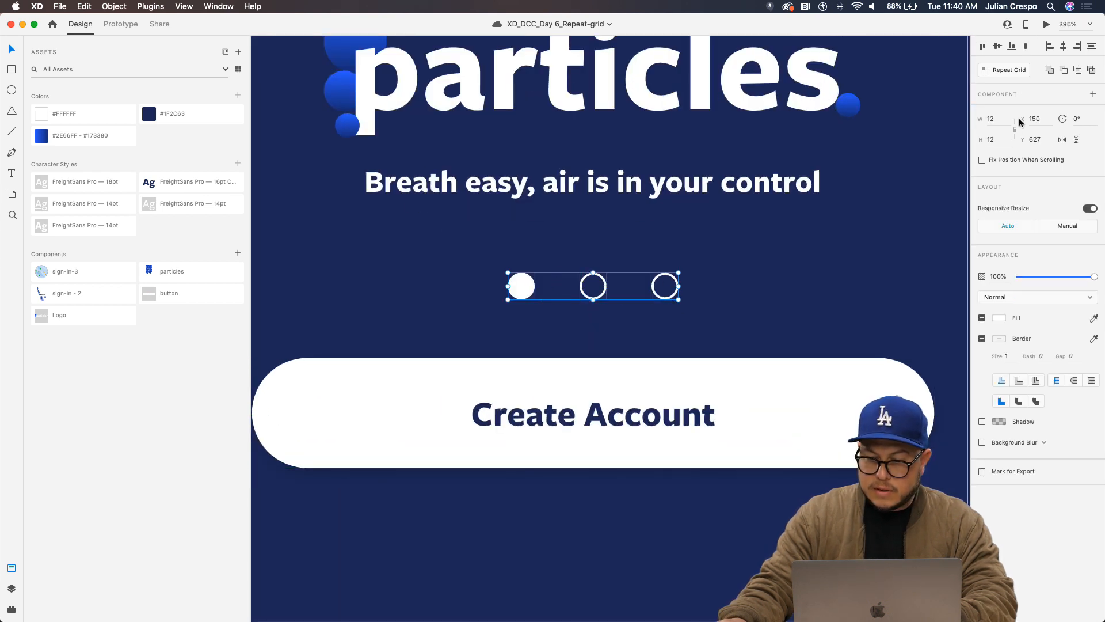
click(992, 120)
text(10)
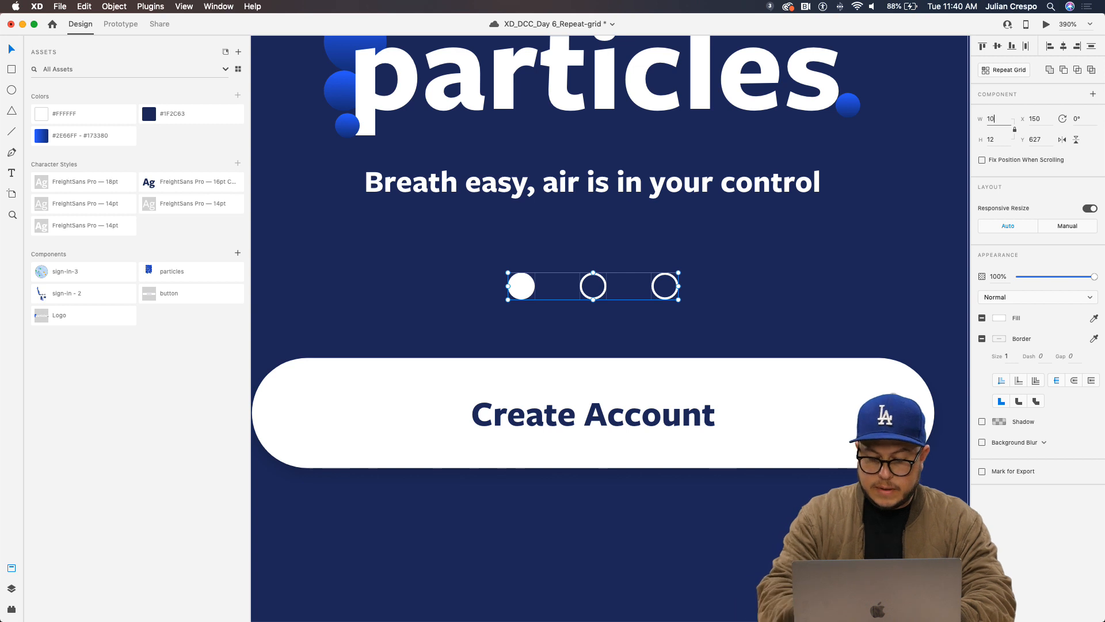
key(Return)
Group the three pagination circles and centre the group horizontally on the artboard
key(super+g)
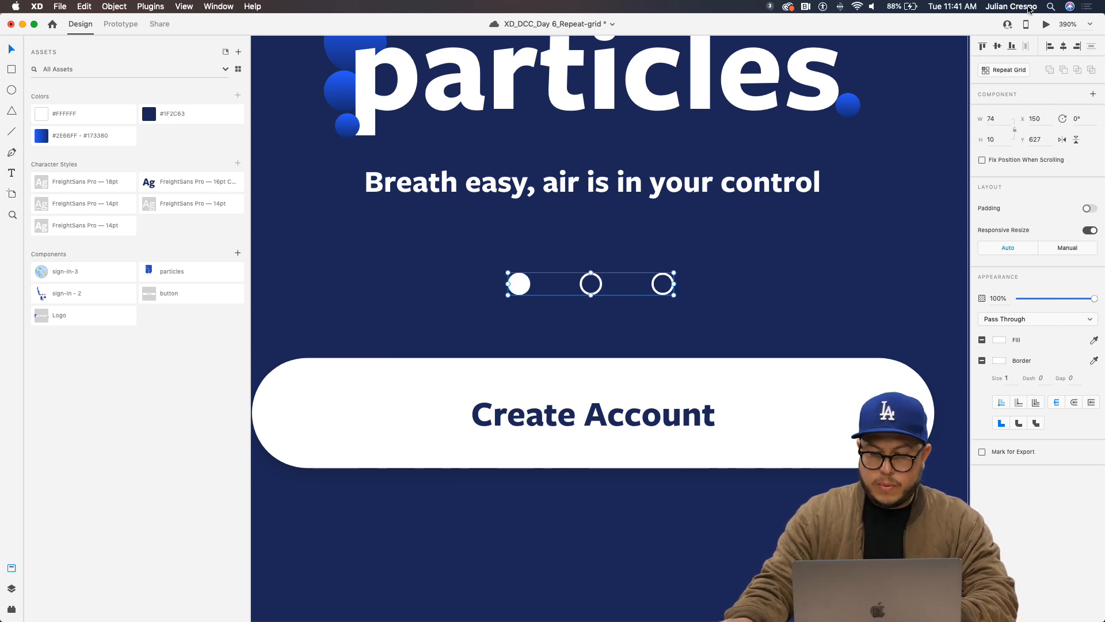
scroll(650, 292, down, 5)
drag(640, 361, 597, 278)
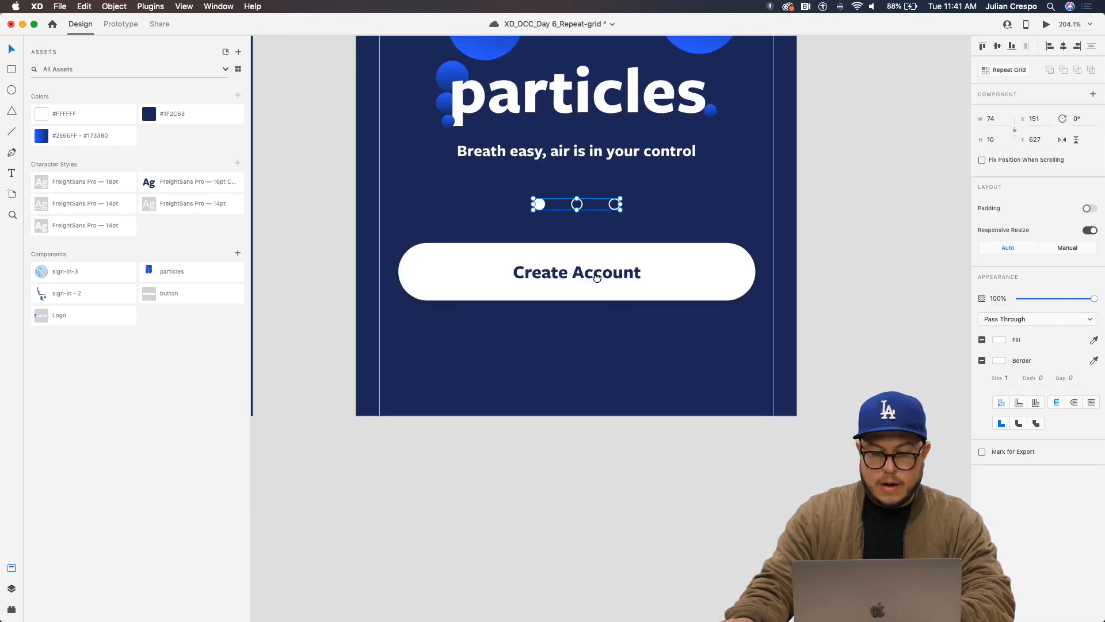
Duplicate the tagline below the button at about Y 739 and change the copy's text to "Have an account account? Sign In"
drag(579, 152, 584, 344)
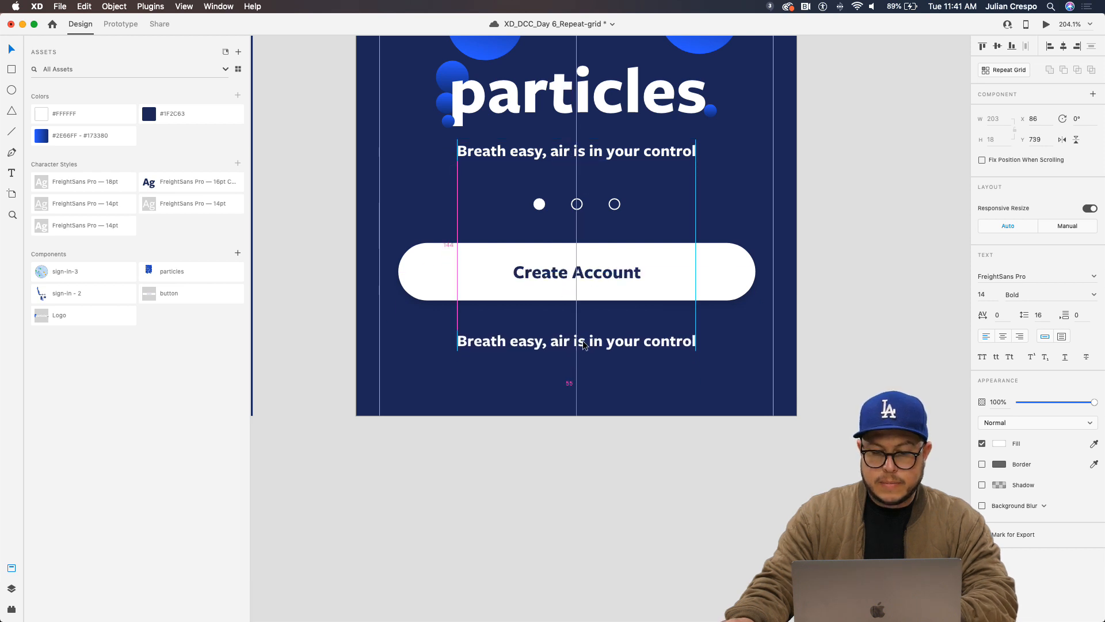
double_click(583, 343)
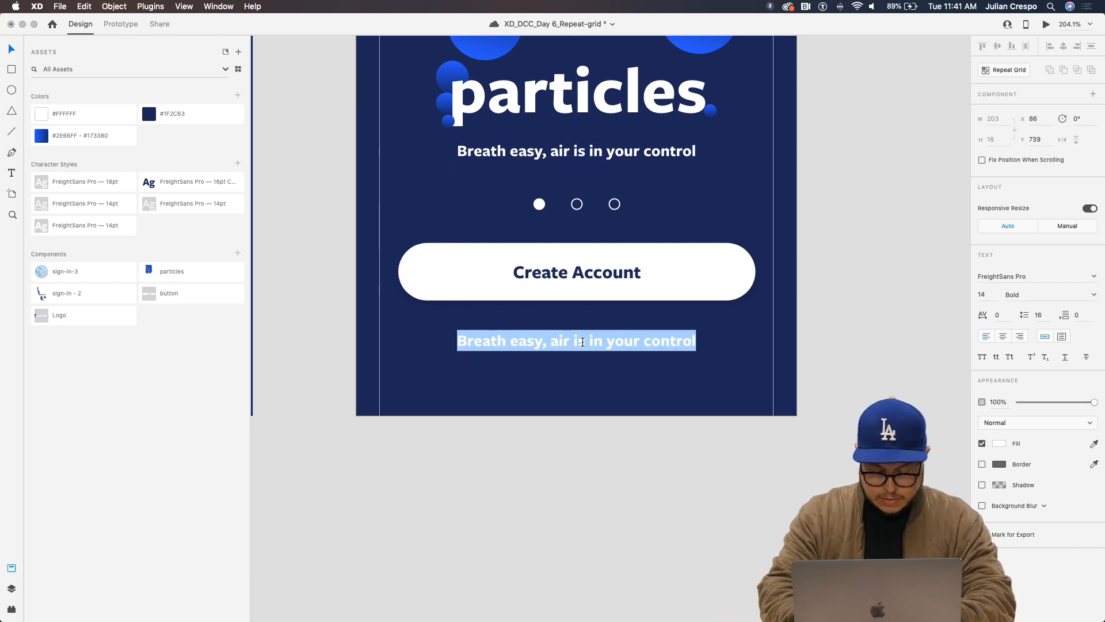
text(Have an )
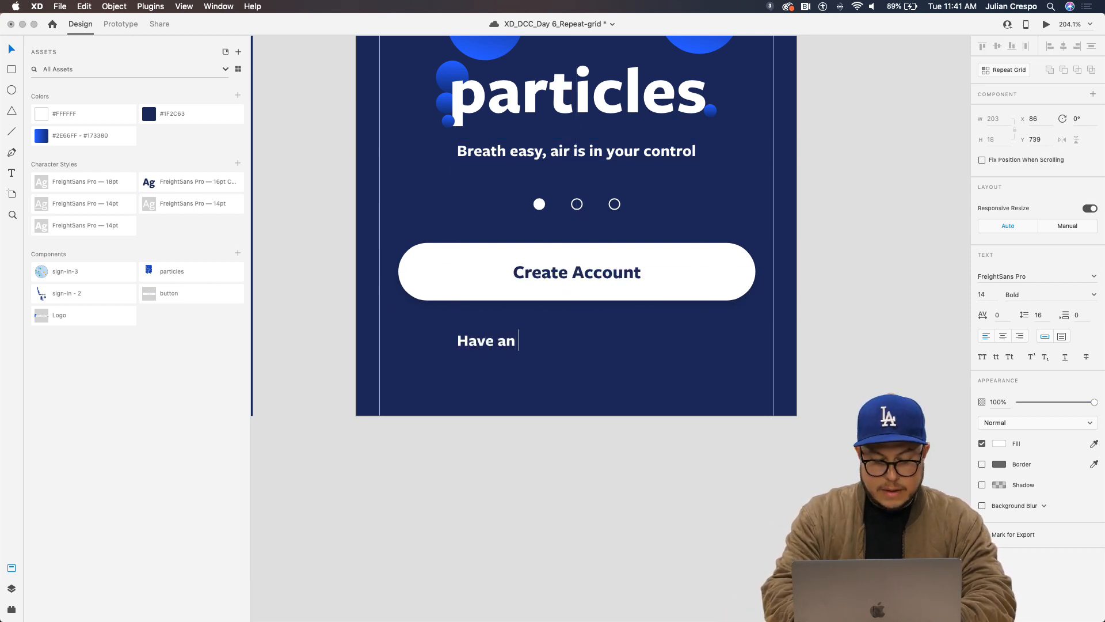
text(account)
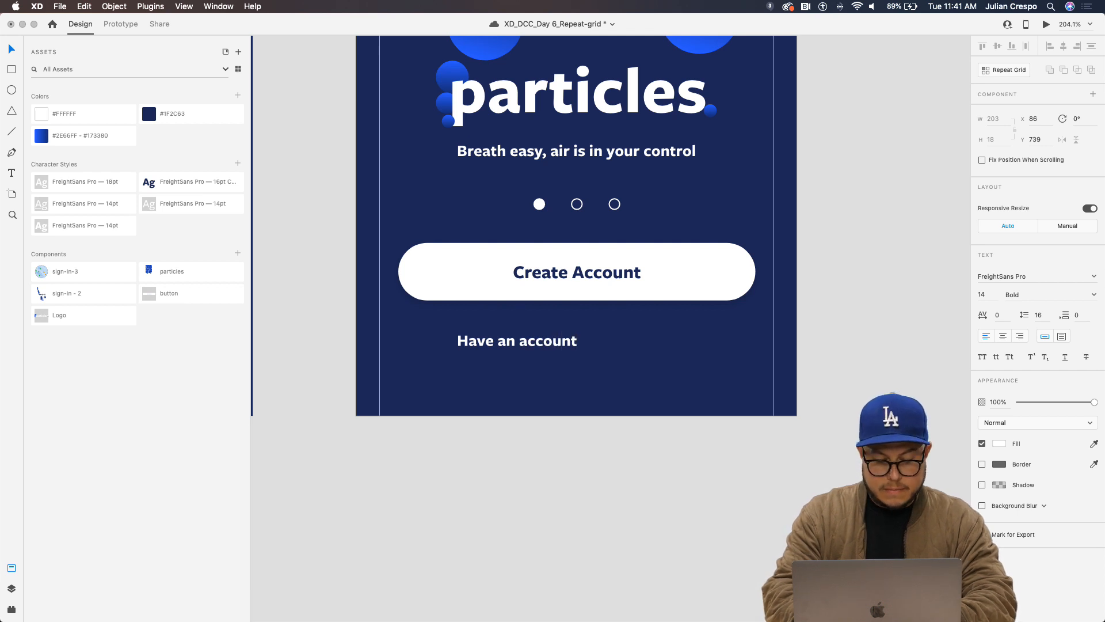
text( account? Si)
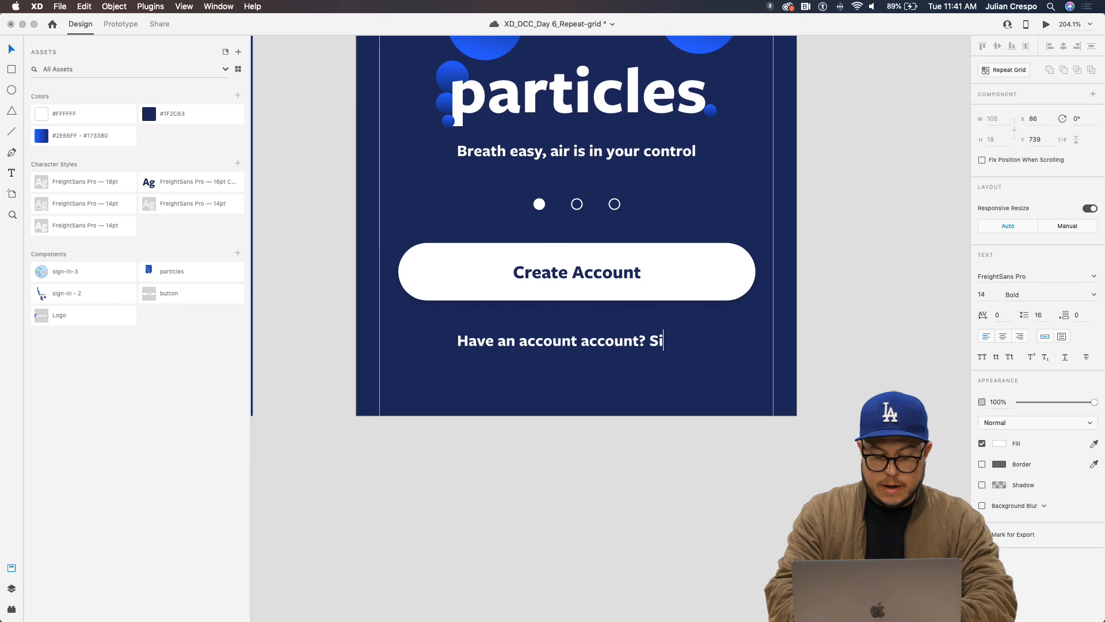
text(gn In)
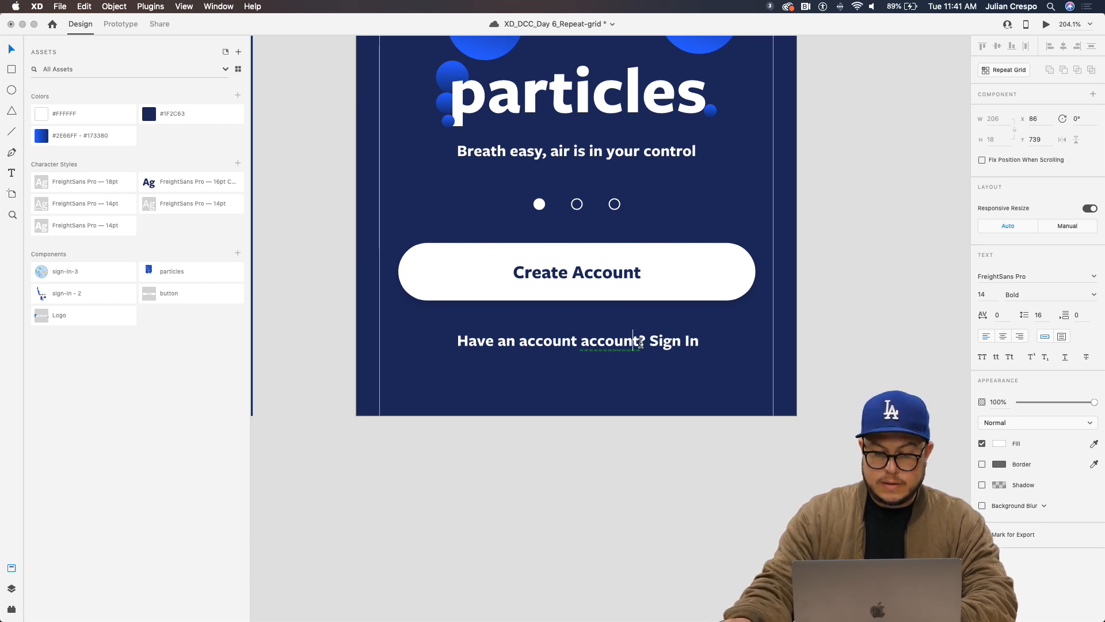
Apply the FreightSans Pro 14pt Medium character style to the sign-in line and centre it horizontally on the artboard
drag(646, 342, 460, 344)
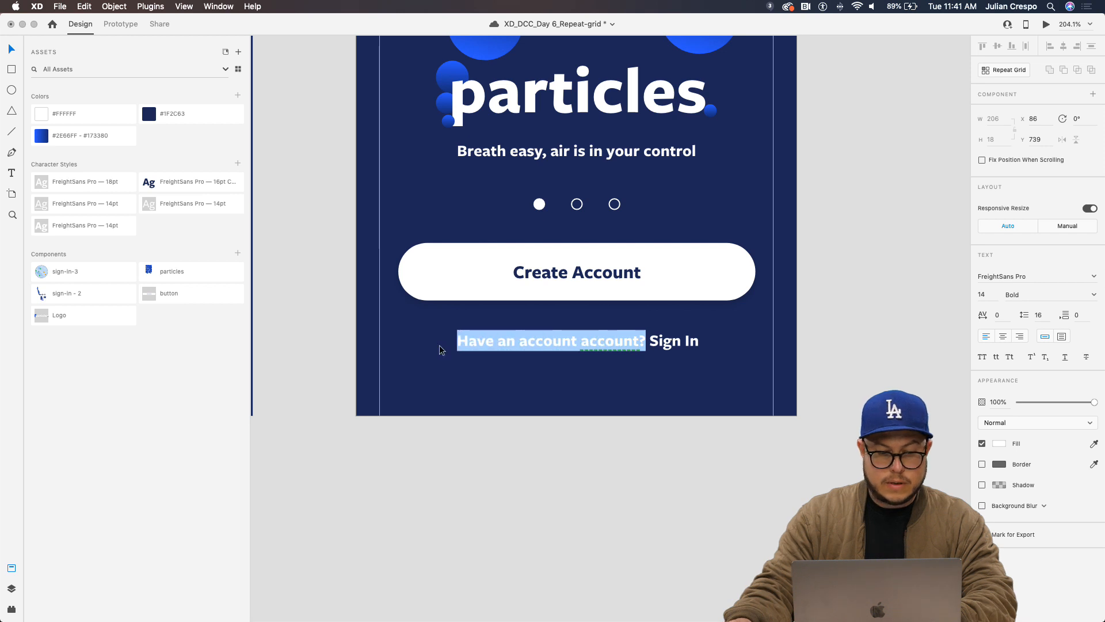
key(Escape)
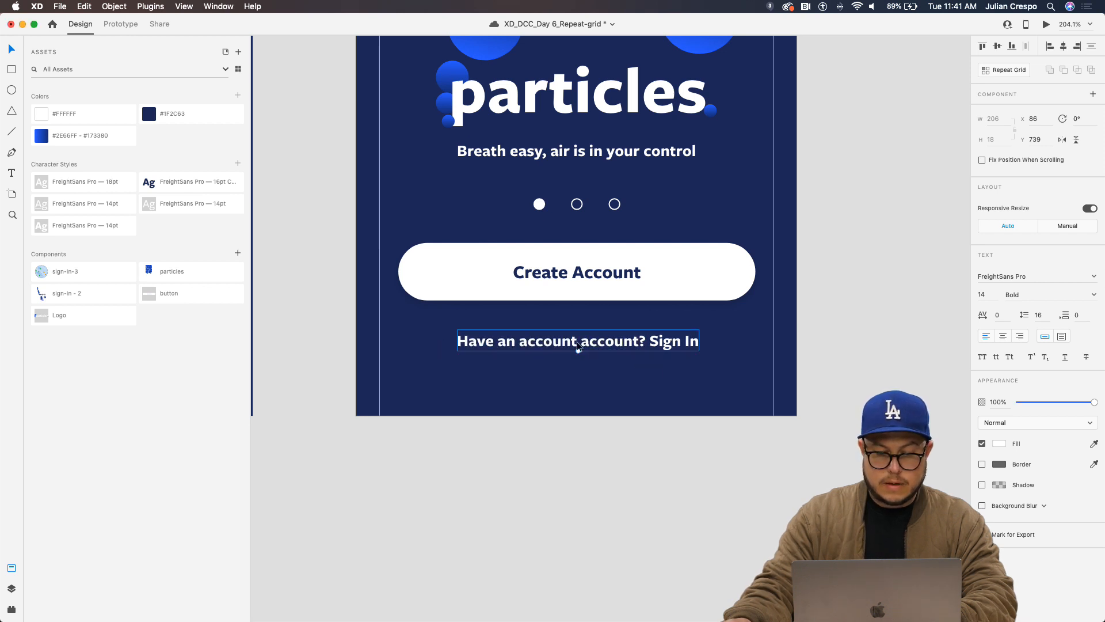
click(185, 212)
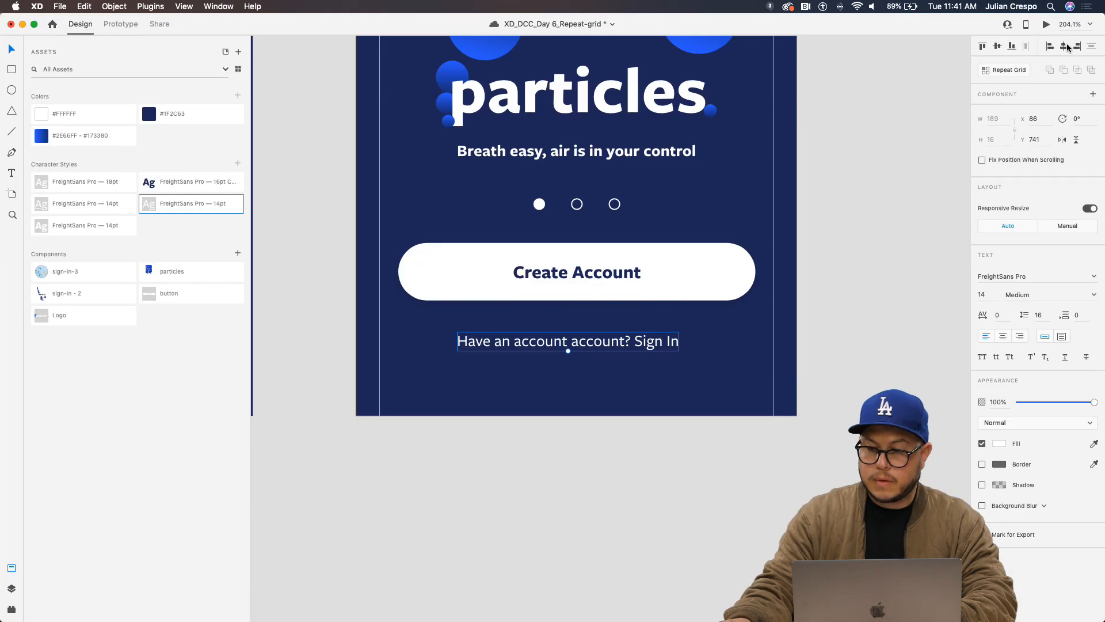
click(1064, 46)
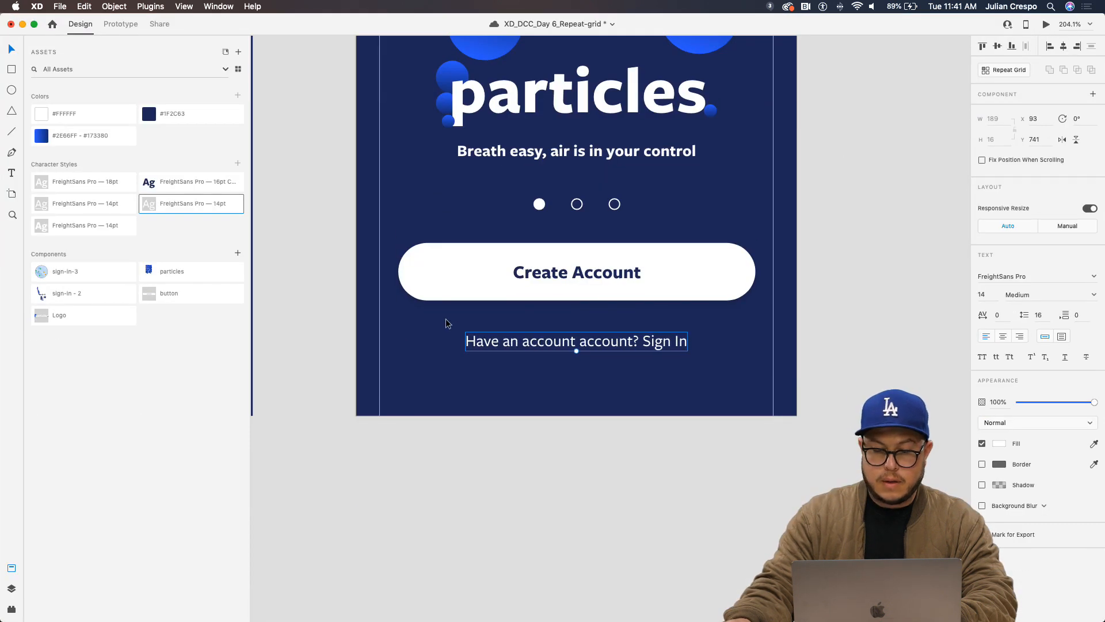
Underline the words "Sign In" in the text below the button
double_click(645, 340)
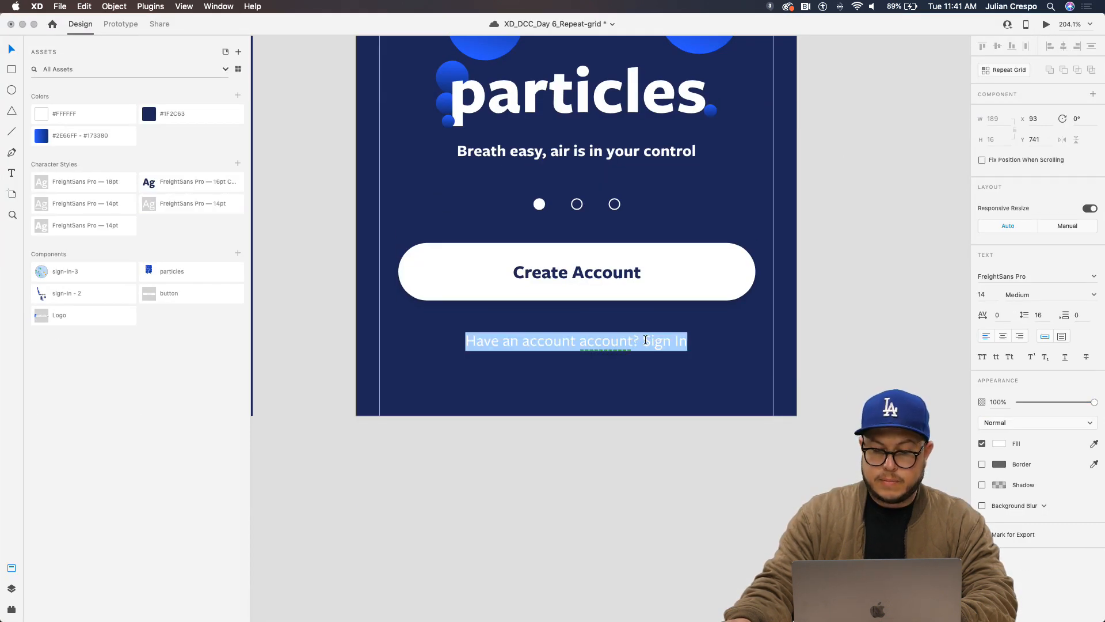
drag(643, 341, 688, 341)
key(super+u)
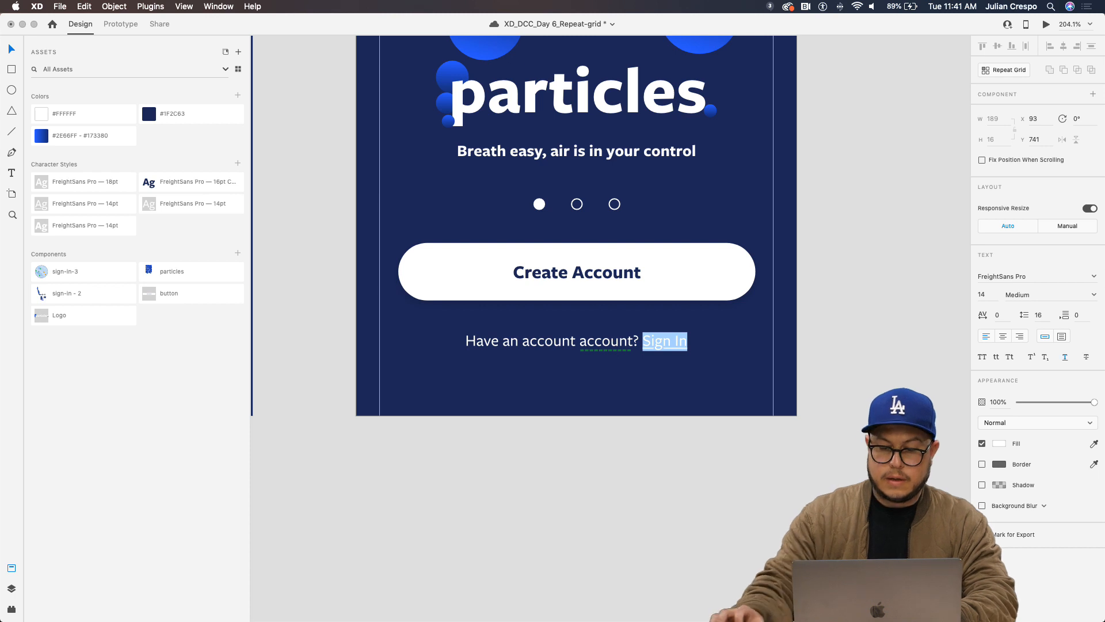
key(Escape)
Try duplicating the Sign-in - 1 artboard to the right of the original, and undo the copy
scroll(724, 374, down, 6)
scroll(727, 377, down, 2)
scroll(762, 356, up, 2)
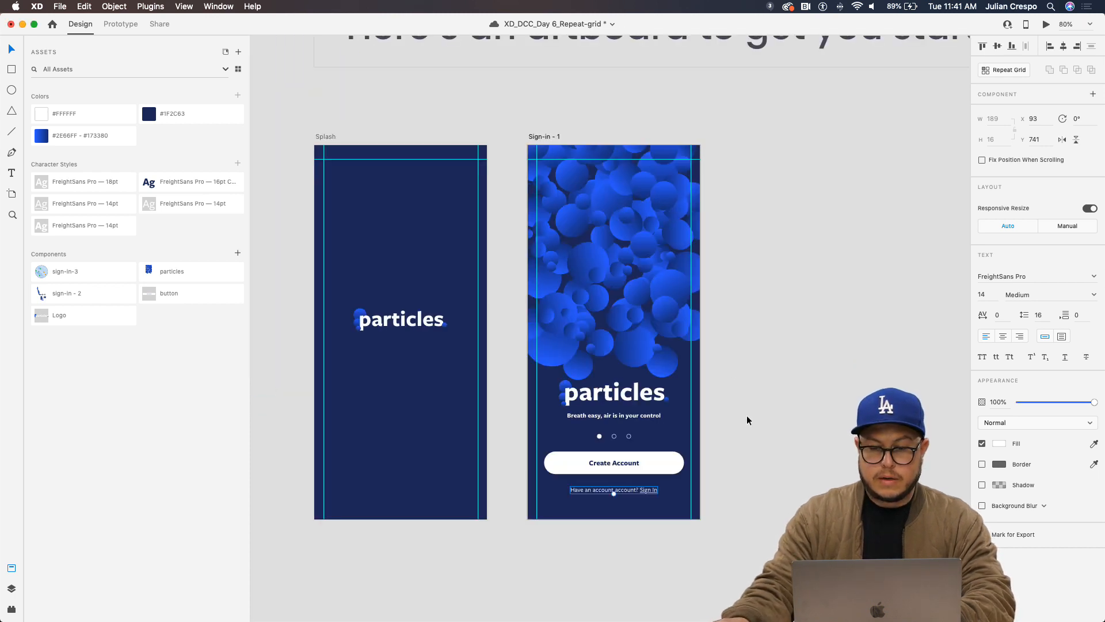
scroll(735, 454, up, 1)
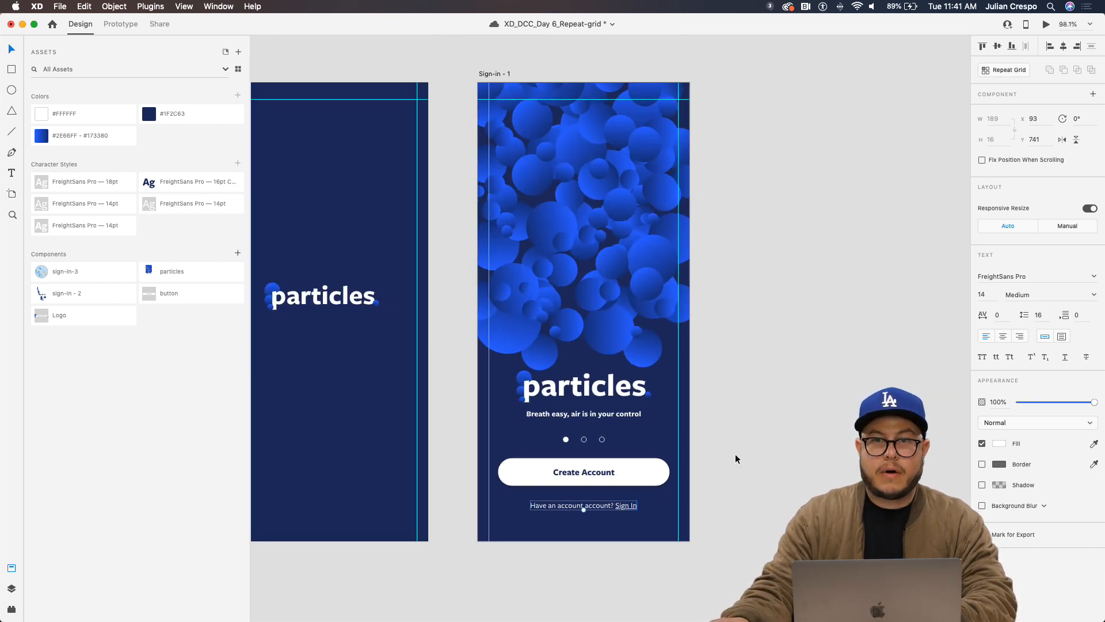
drag(767, 404, 709, 418)
scroll(626, 510, up, 3)
scroll(706, 432, down, 1)
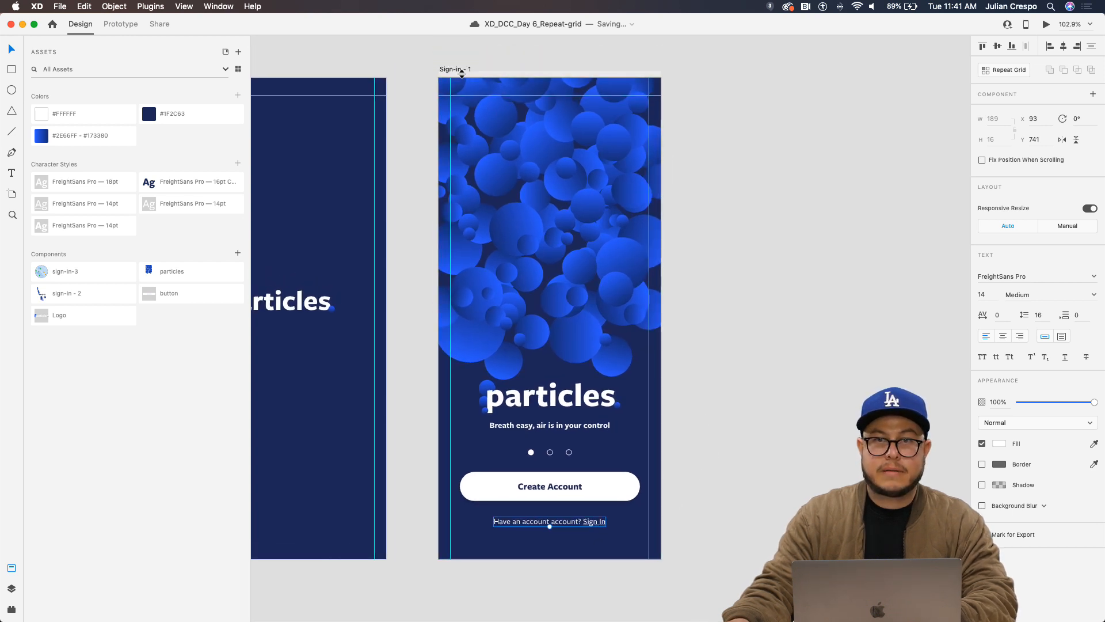
drag(464, 69, 743, 90)
key(alt)
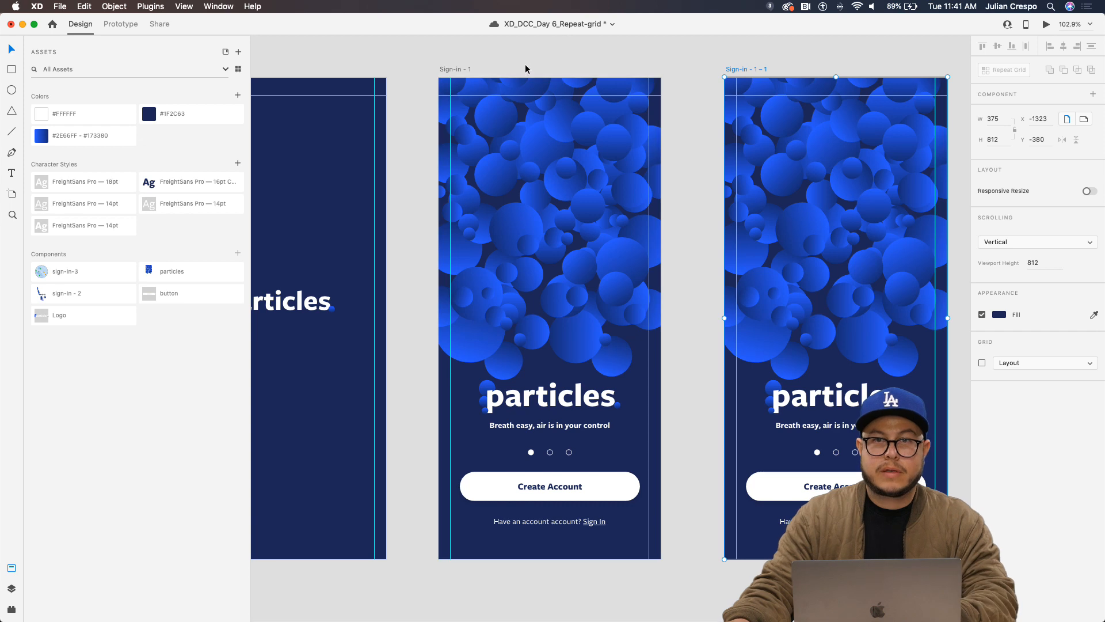
key(super+z)
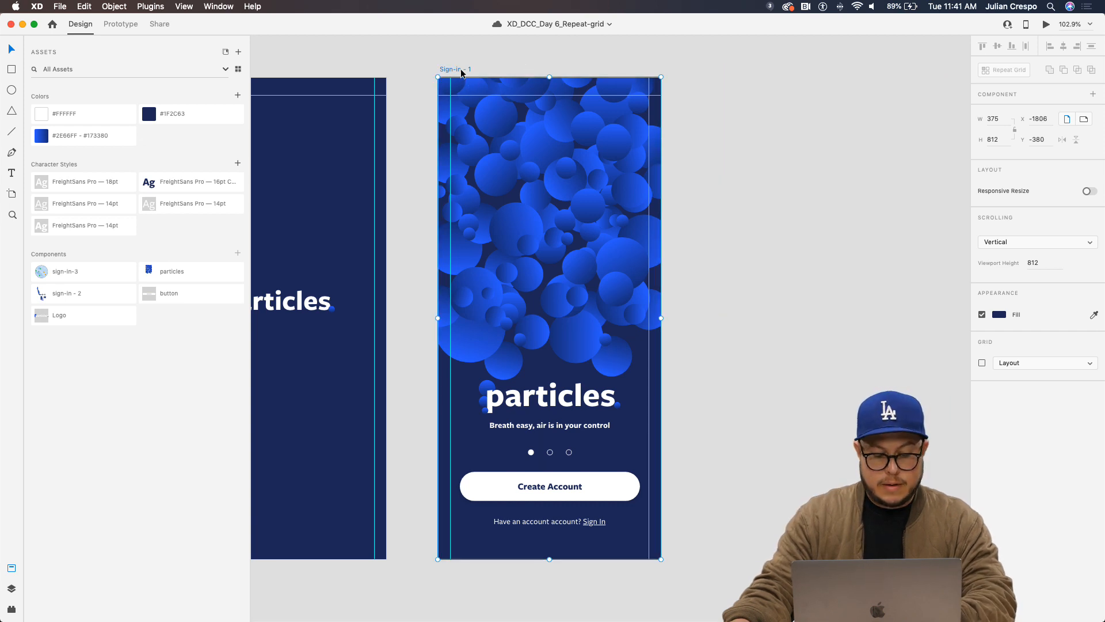
Duplicate the Sign-in - 1 artboard and place the copy to its right at X -1361
key(super+d)
drag(721, 195, 486, 196)
scroll(547, 412, up, 5)
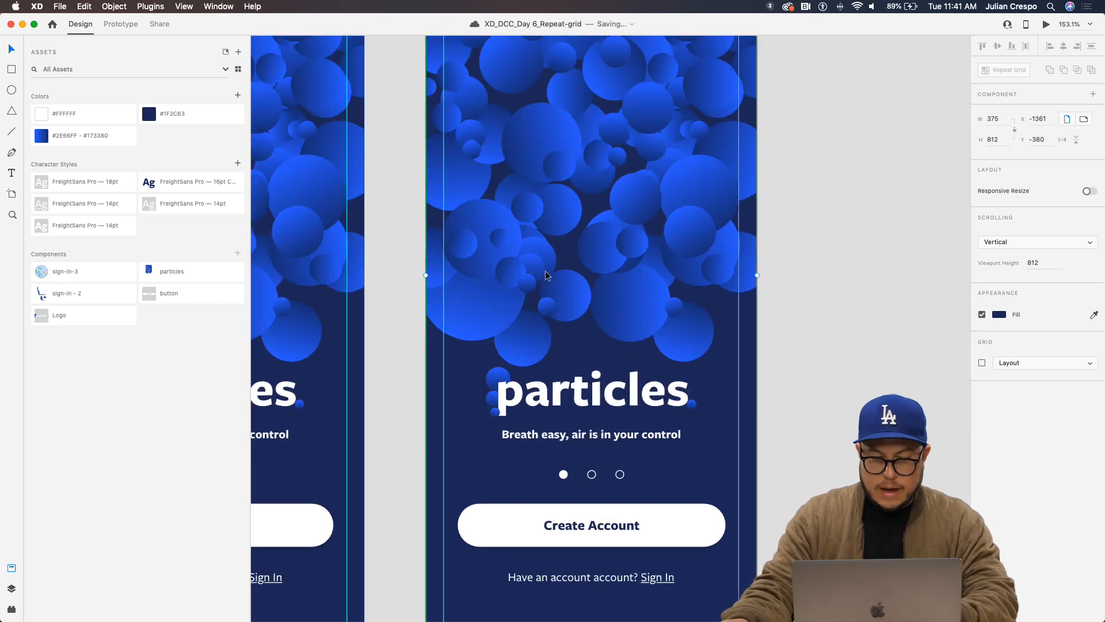
scroll(544, 277, down, 5)
scroll(575, 237, up, 2)
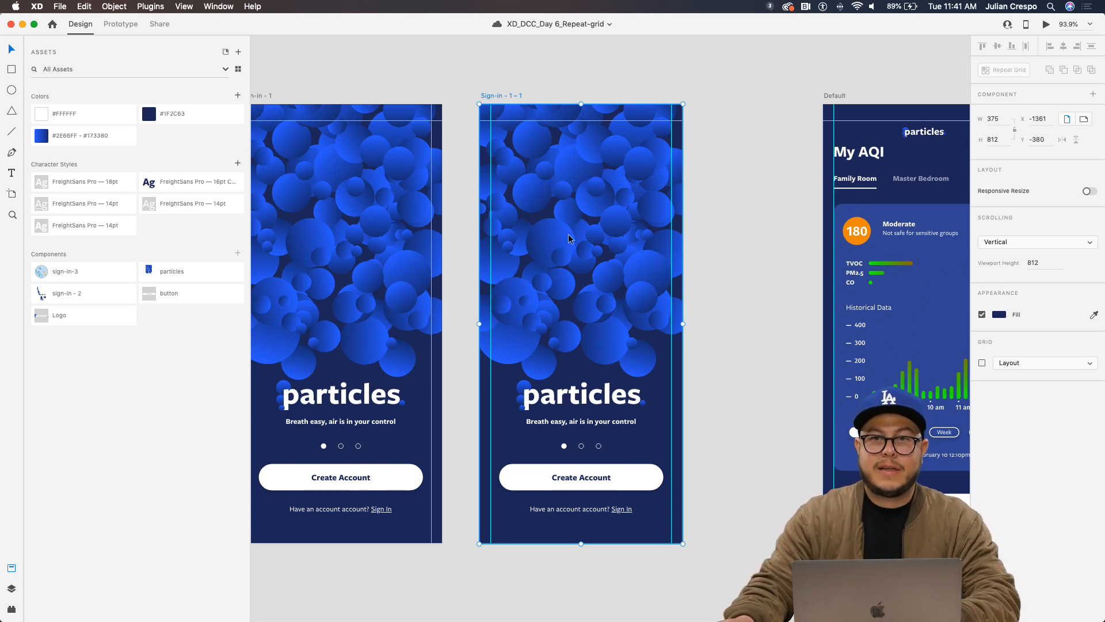
Move the particles artwork and the logo up together on the copied artboard, bringing the artwork to about Y -280
click(575, 243)
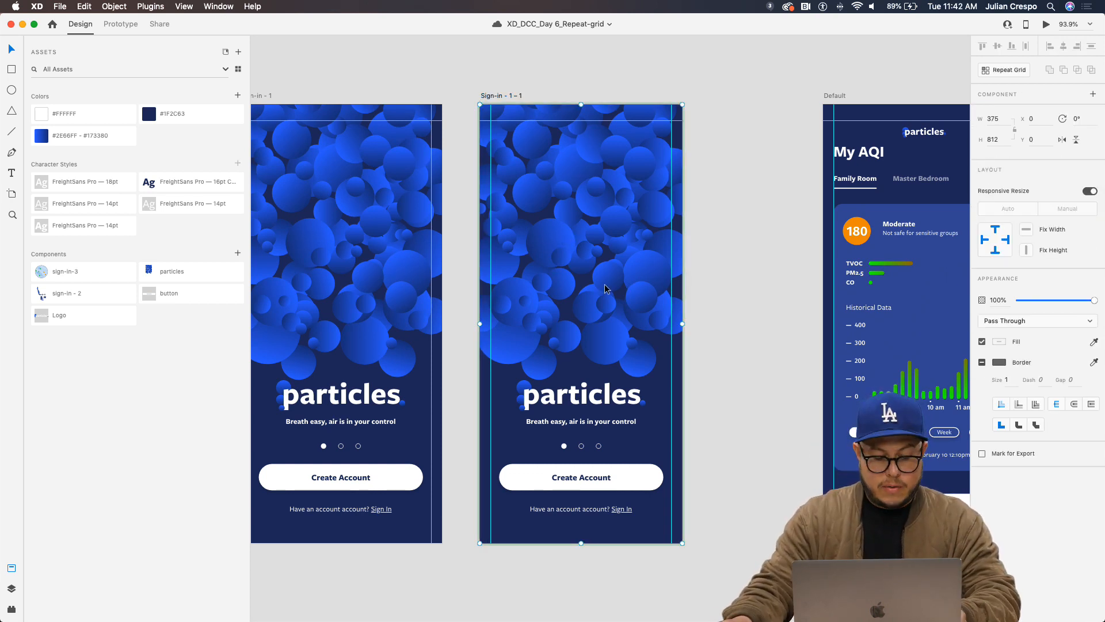
drag(604, 288, 605, 235)
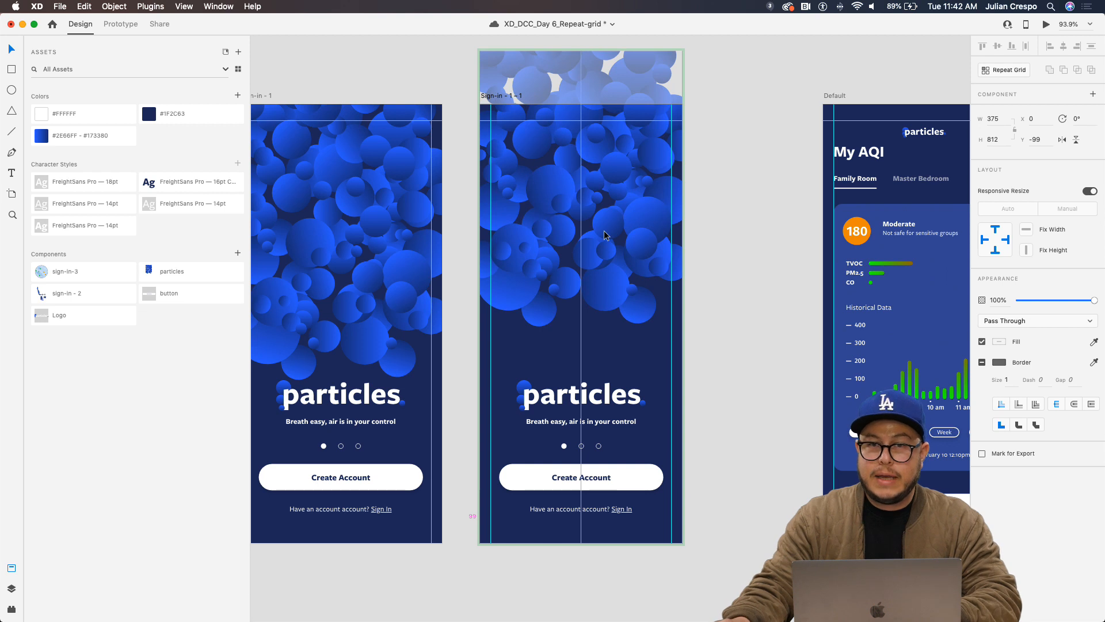
key(super+z)
shift+click(587, 404)
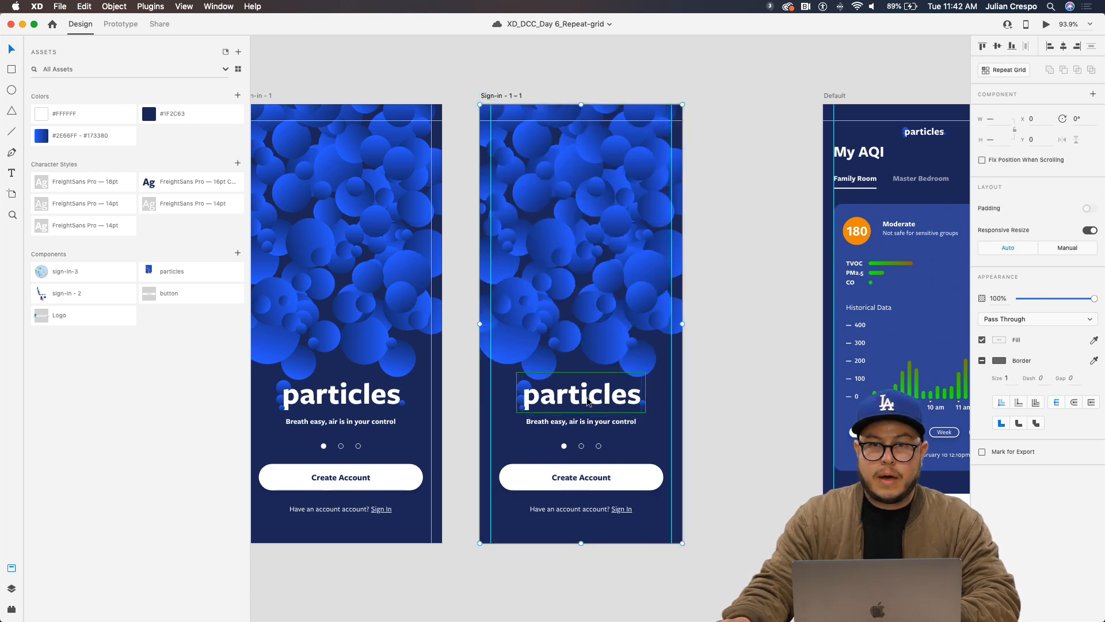
drag(588, 403, 593, 248)
scroll(576, 357, down, 3)
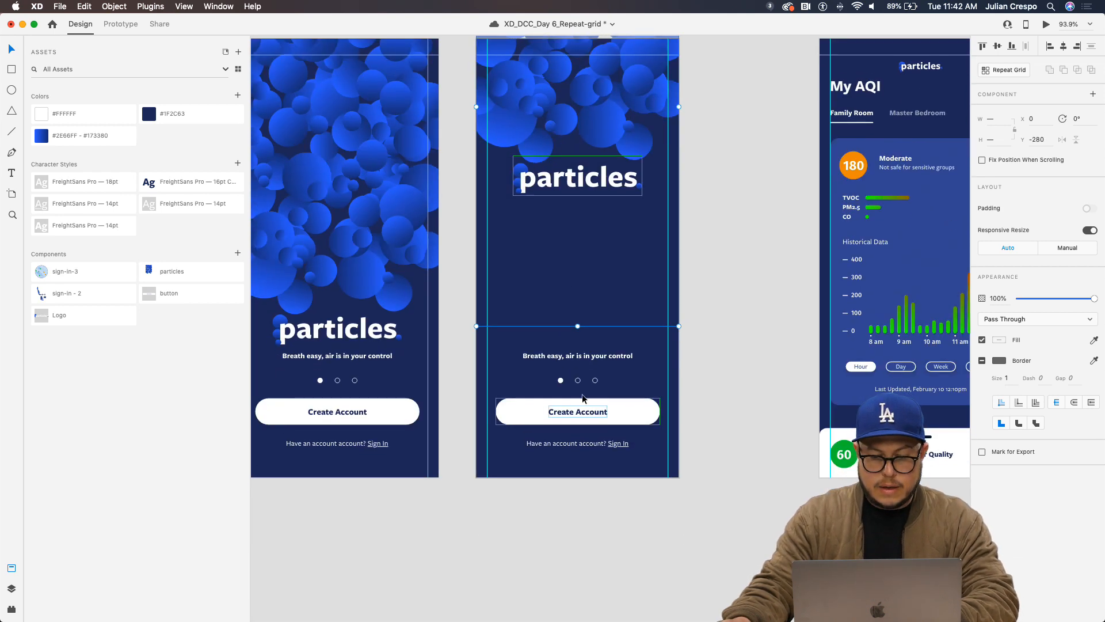
Change the tagline text on the copied artboard to "Collect data"
click(576, 357)
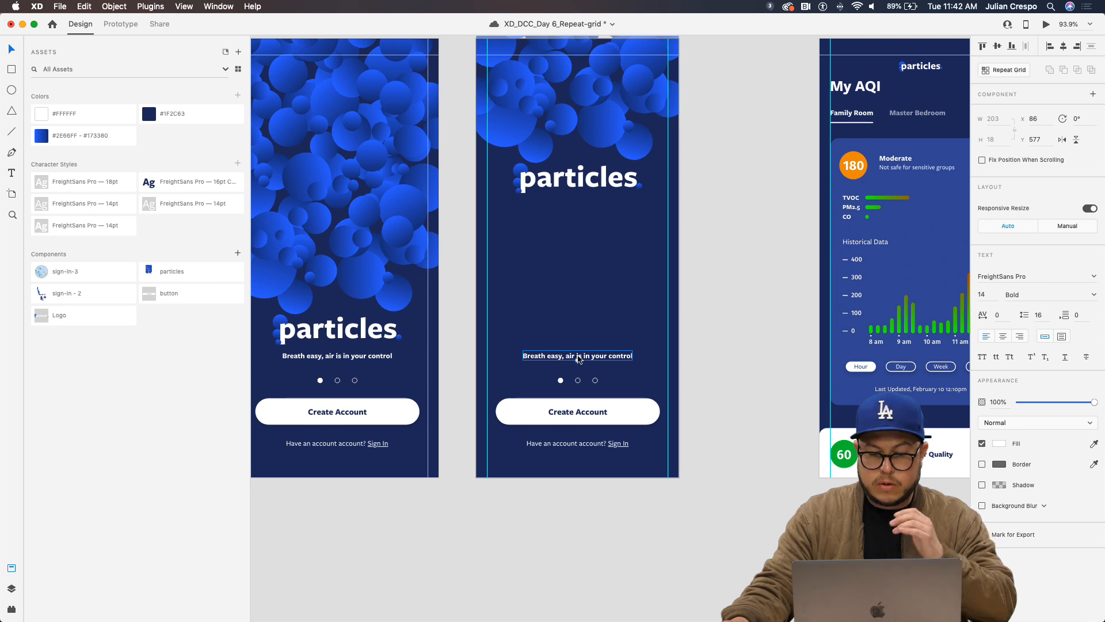
double_click(579, 357)
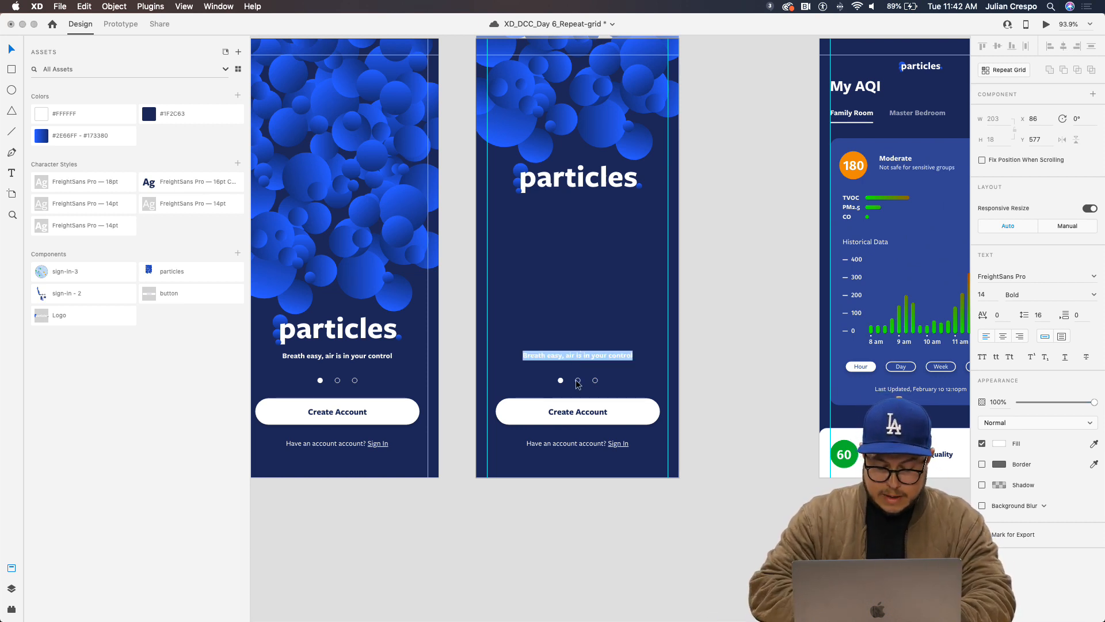
key(super+s)
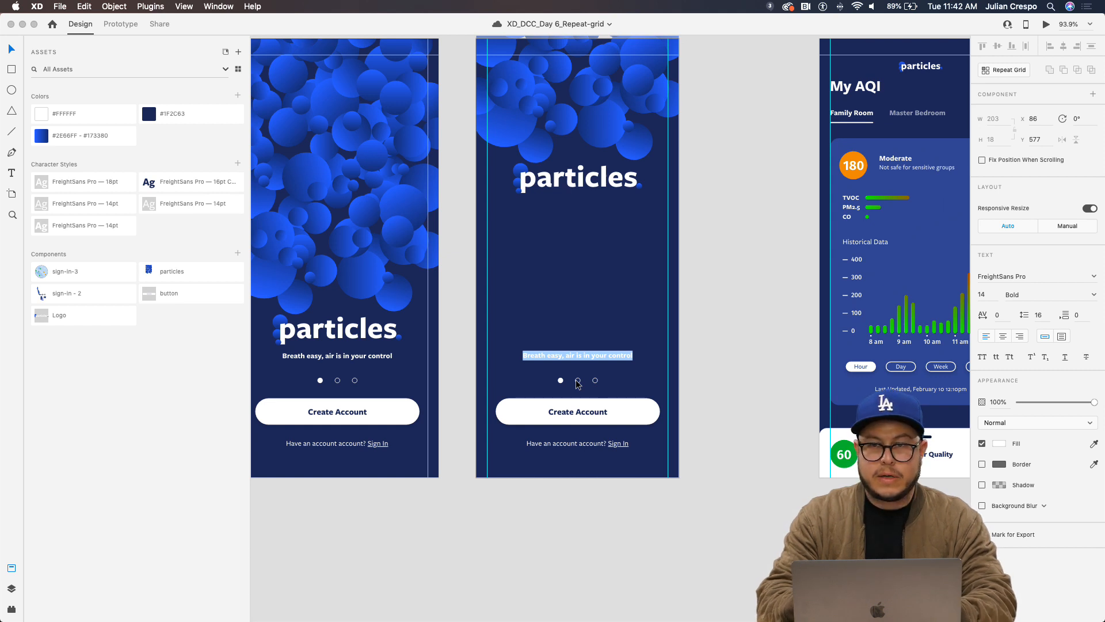
text(ct data)
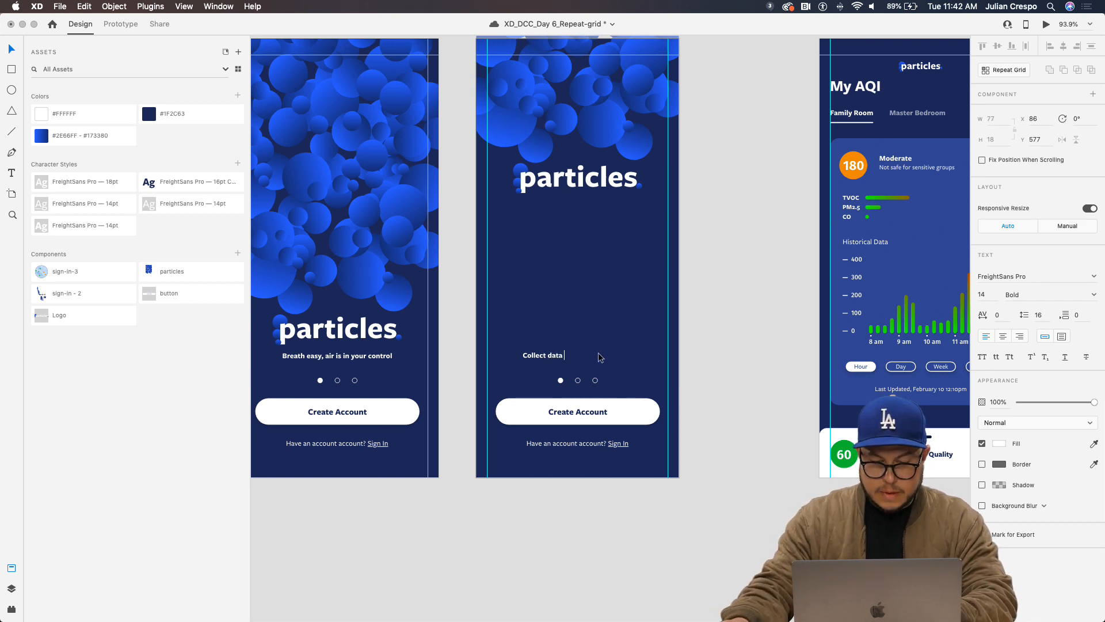
key(Escape)
scroll(591, 371, up, 5)
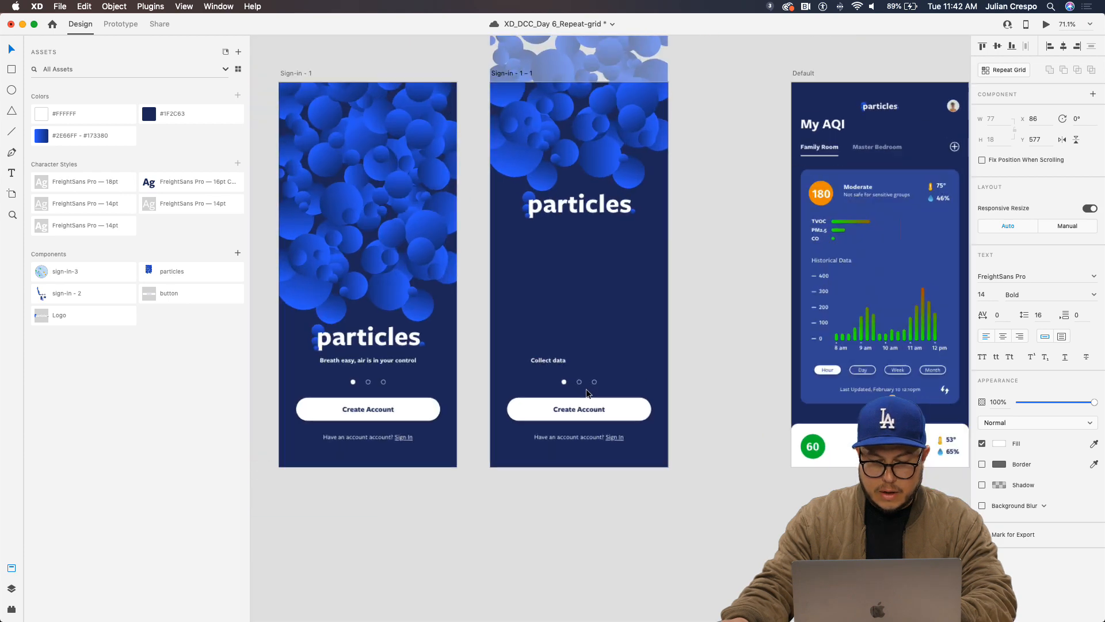
key(BackSpace)
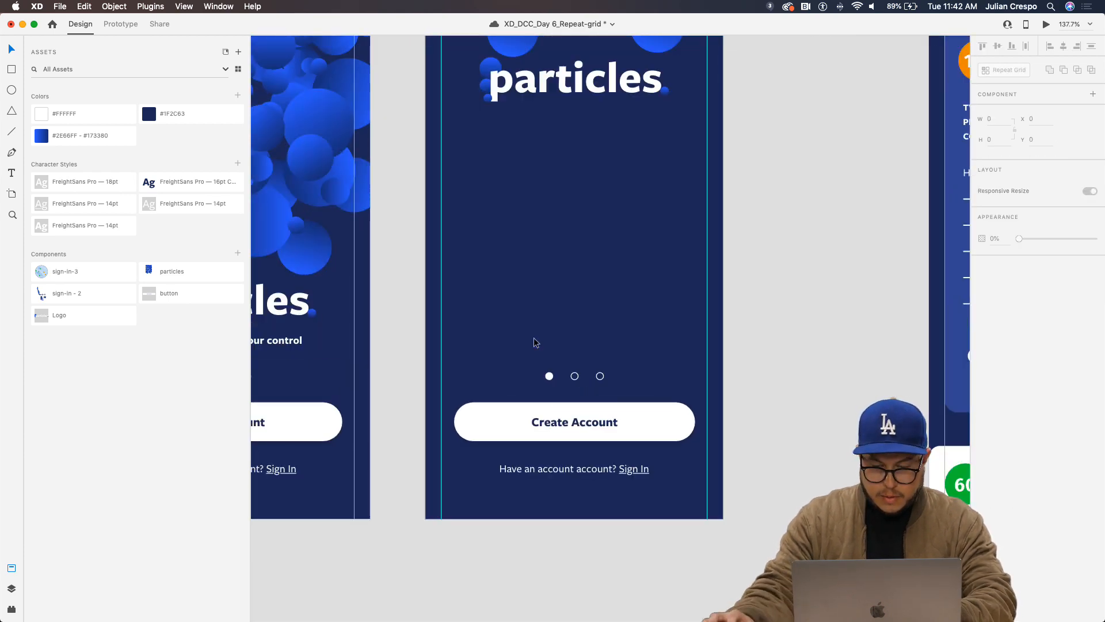
key(super+z)
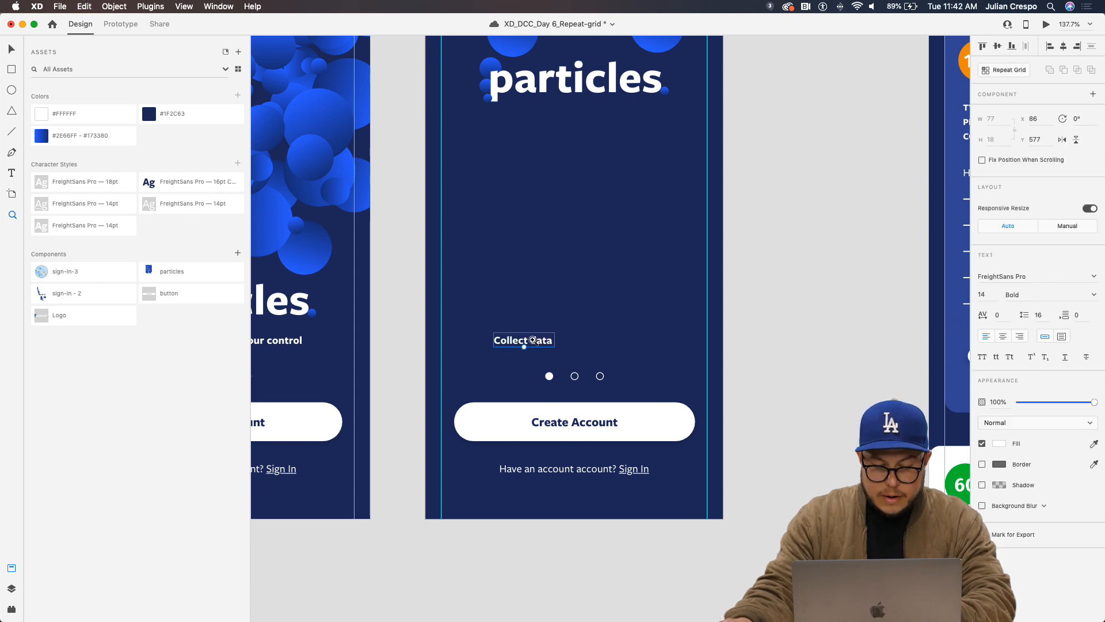
Replace the copied artboard's tagline with "Real time & historic air quality data" and centre it horizontally on the artboard
double_click(533, 339)
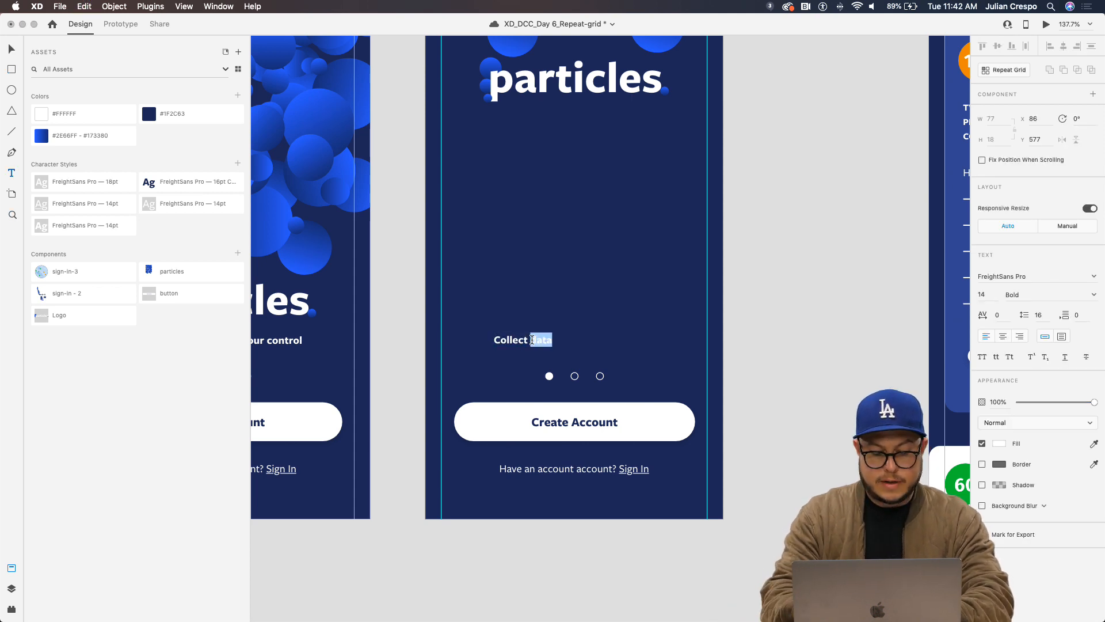
key(super+a)
text(Re)
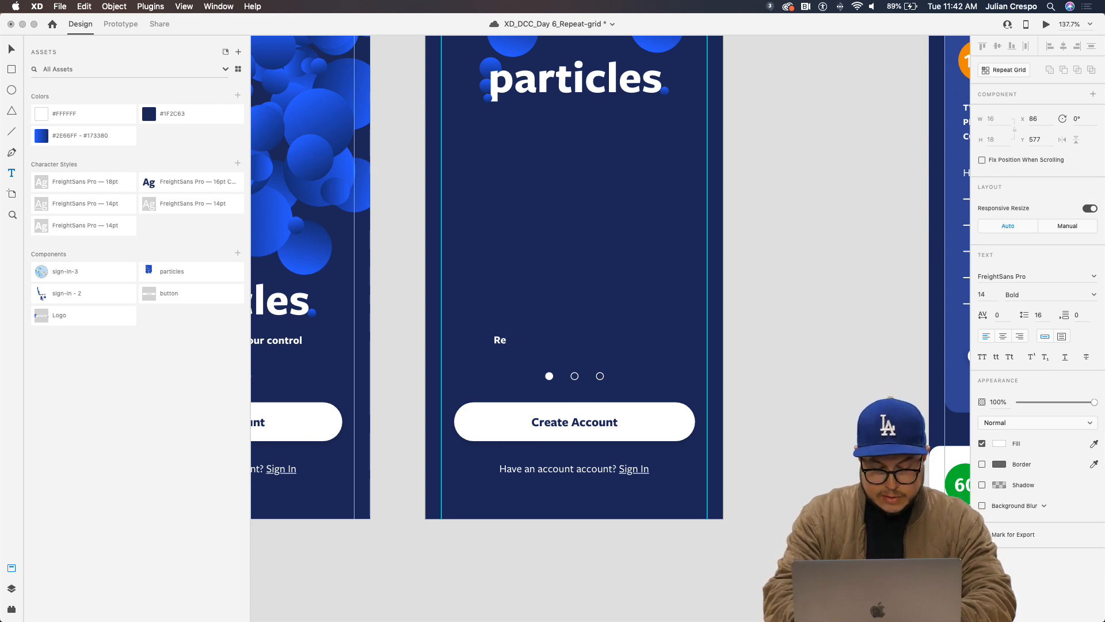
text(al time data &)
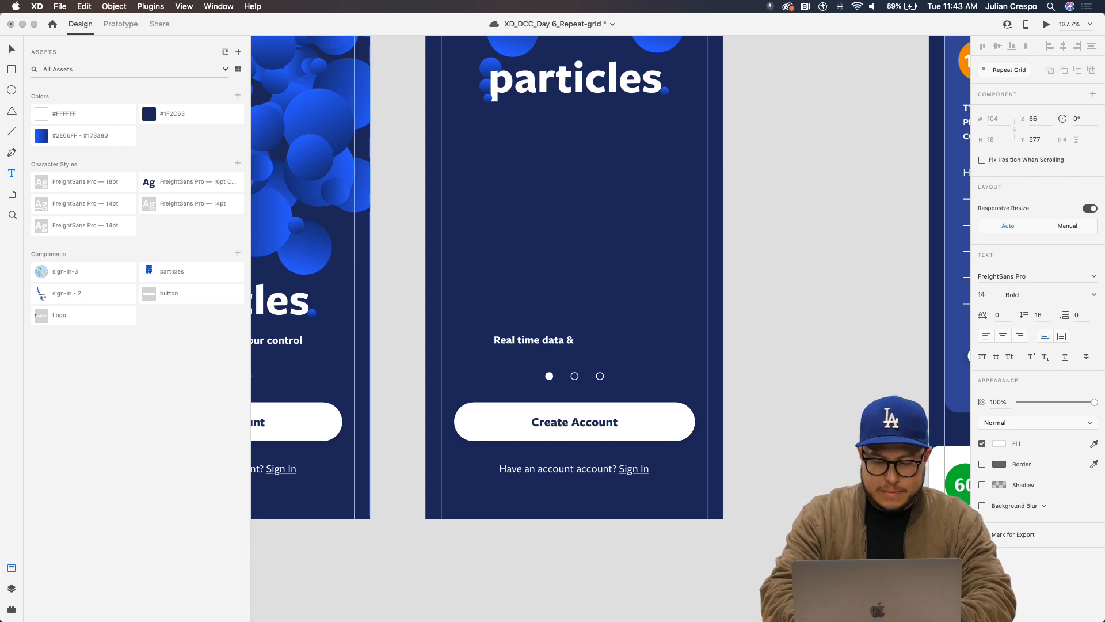
text(historic)
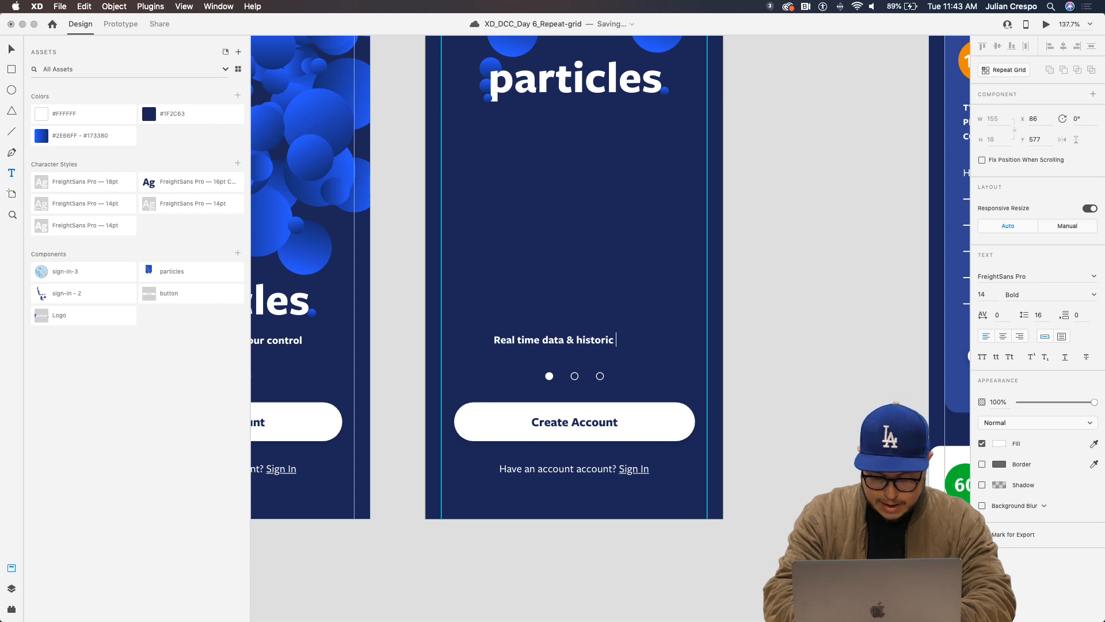
text( air )
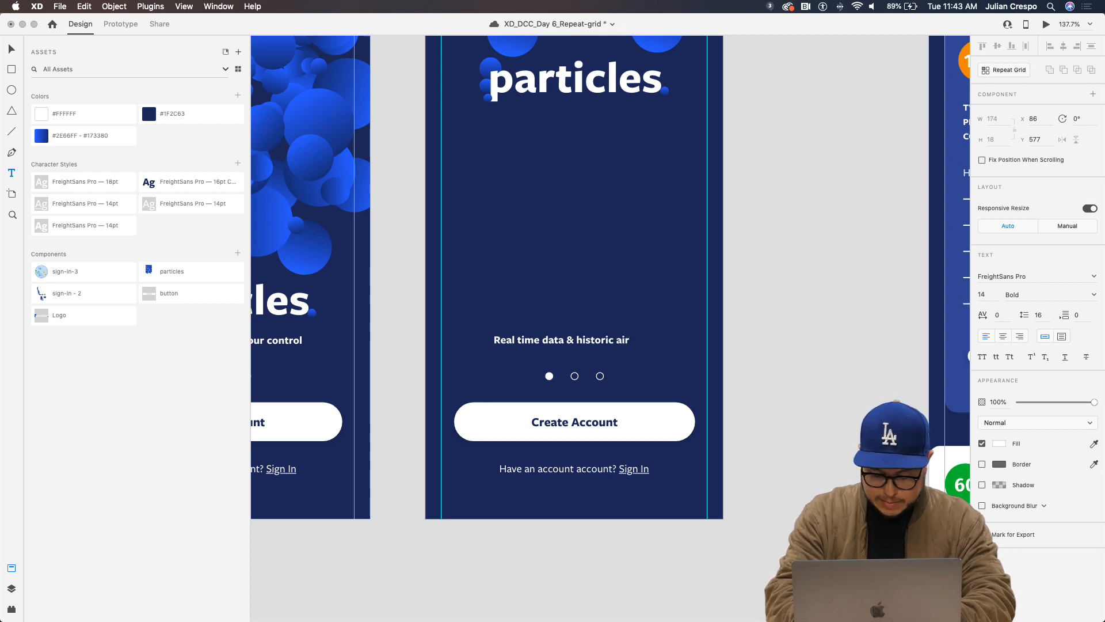
text(quality data)
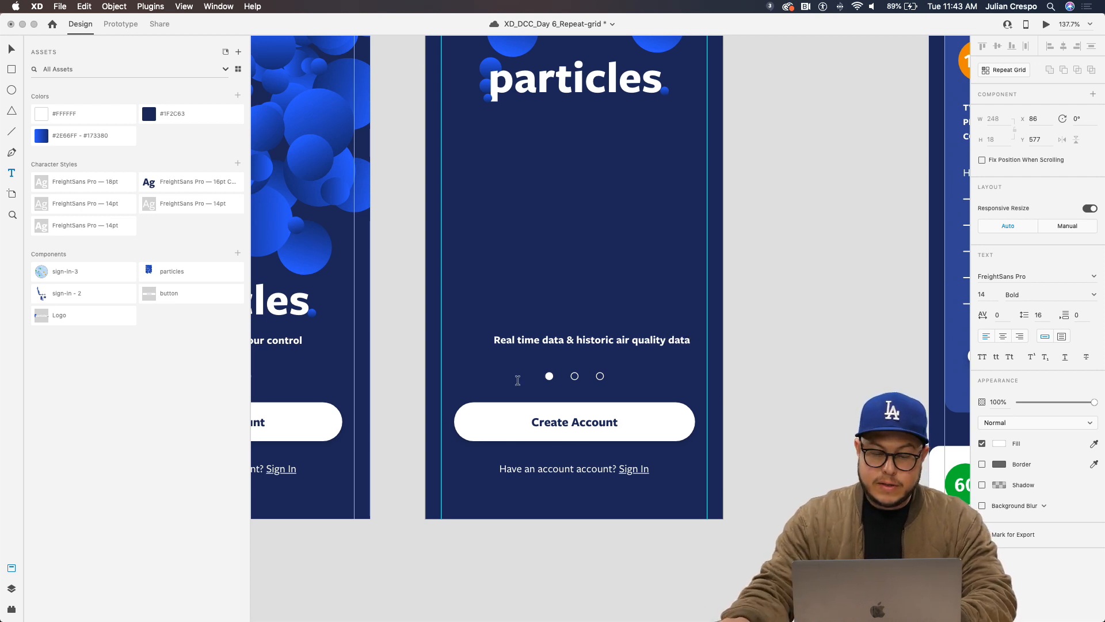
double_click(559, 341)
key(BackSpace)
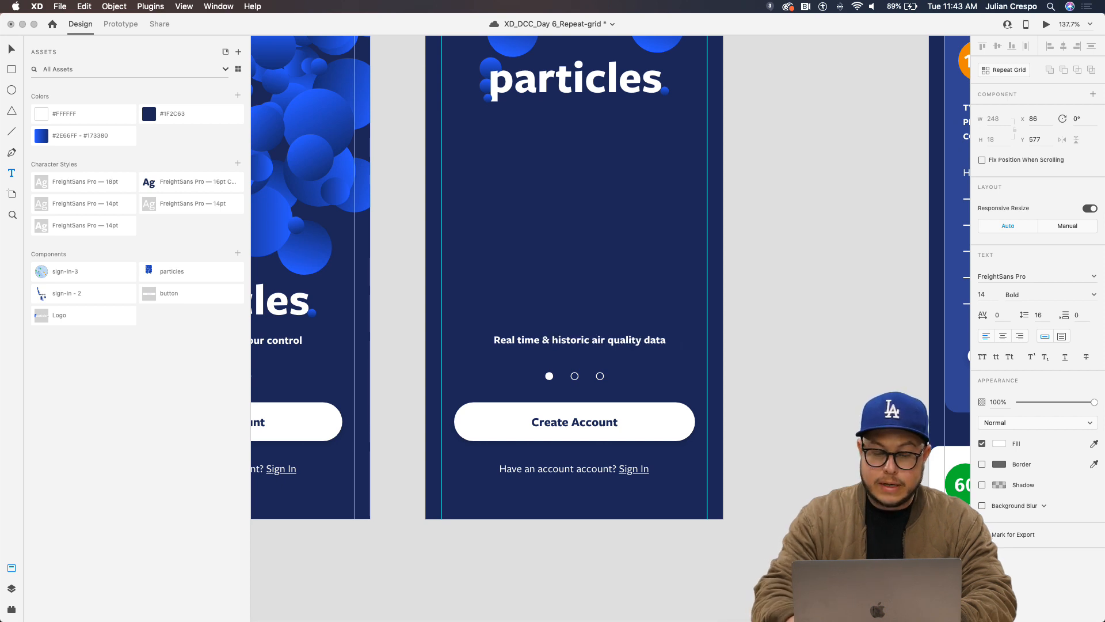
key(Escape)
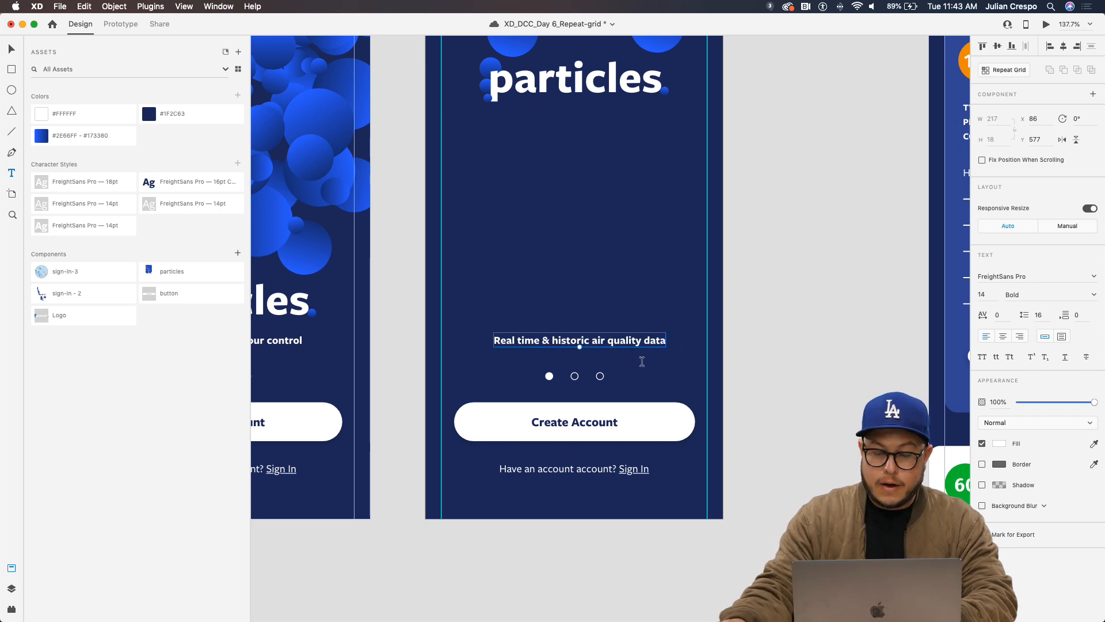
click(1063, 48)
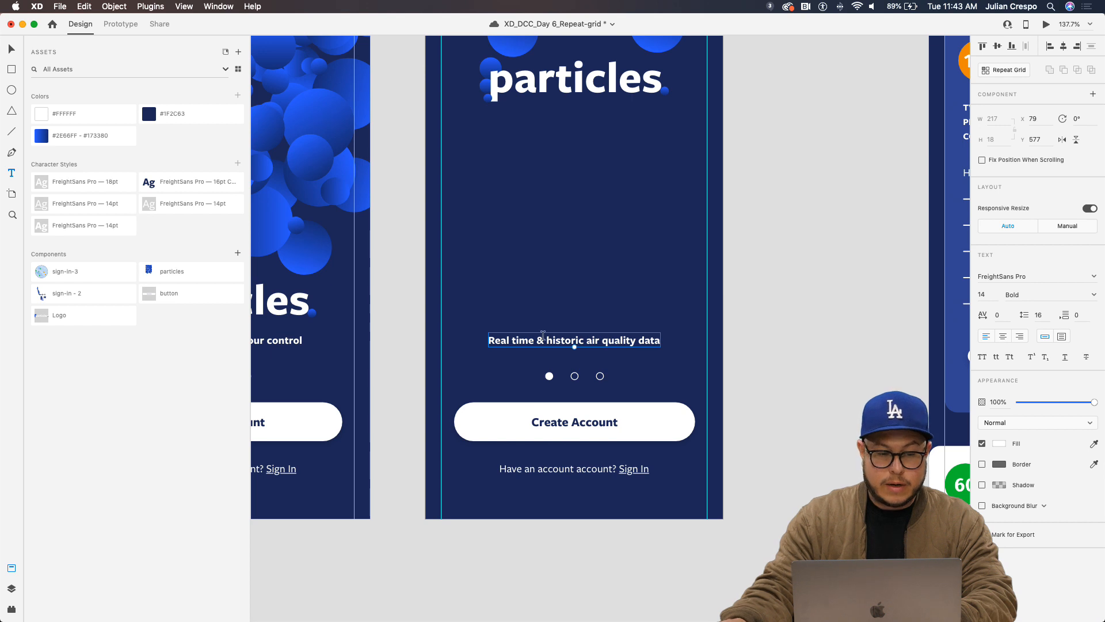
Place the sign-in - 2 component above the tagline on the copied artboard at about X 36, Y 156
drag(38, 293, 565, 256)
scroll(566, 255, up, 1)
scroll(565, 260, up, 3)
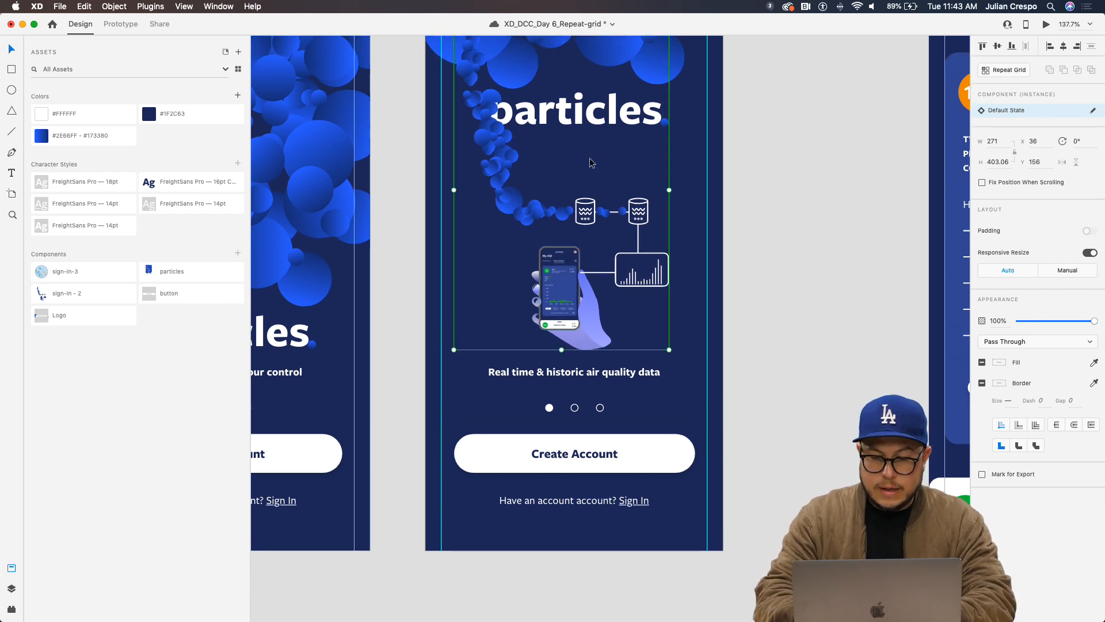
Reorder the sign-in - 2 layer between the Logo and particles layers and save the document
key(super+y)
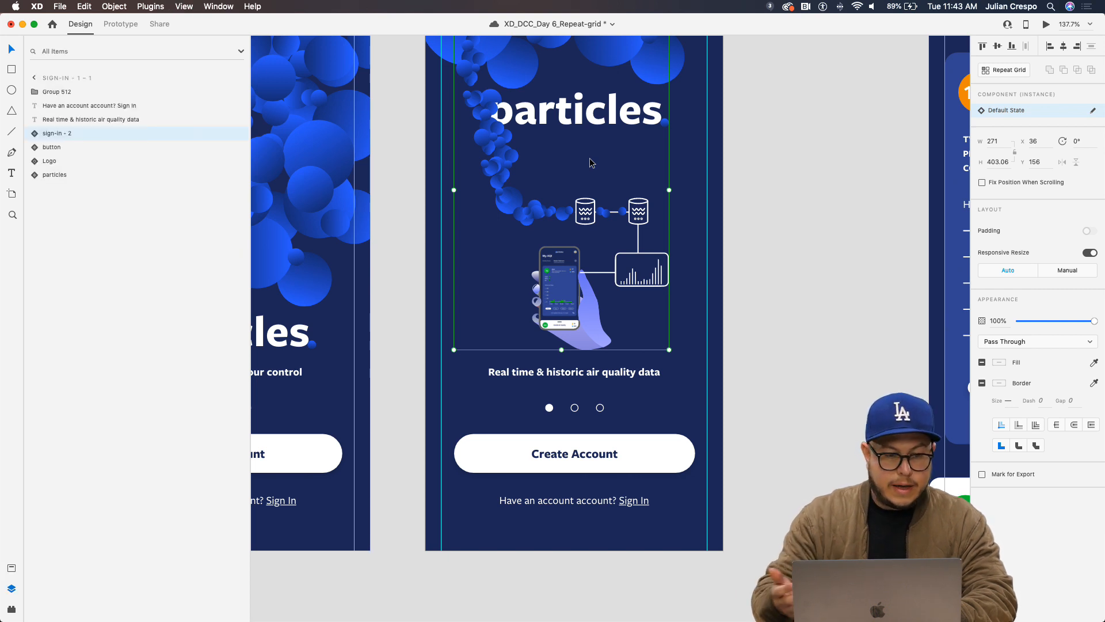
drag(51, 138, 51, 173)
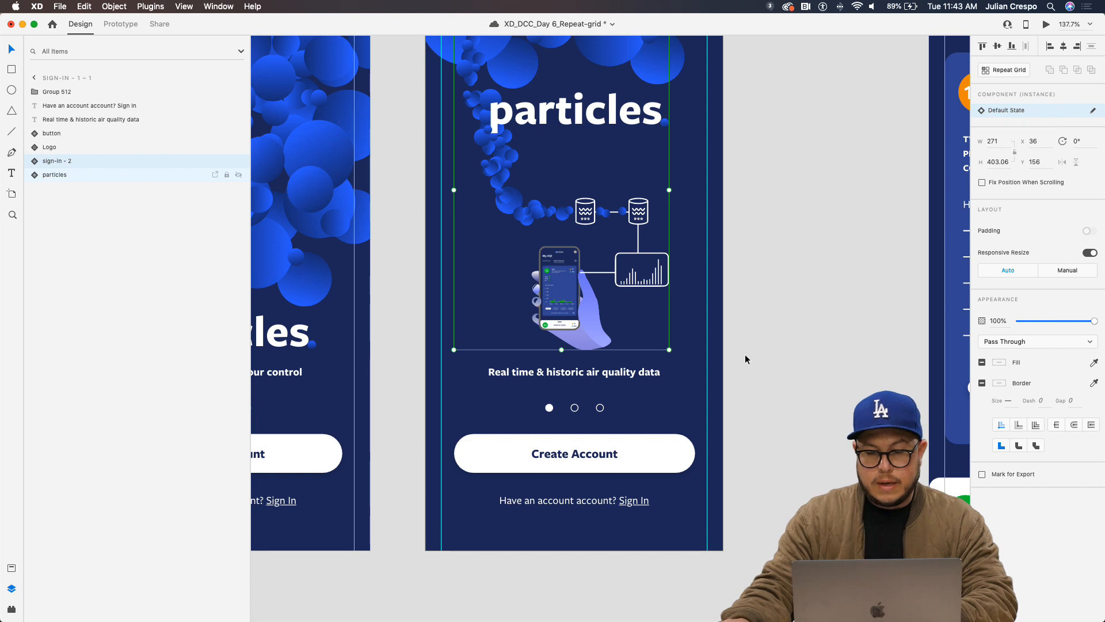
scroll(724, 69, up, 2)
scroll(585, 257, down, 2)
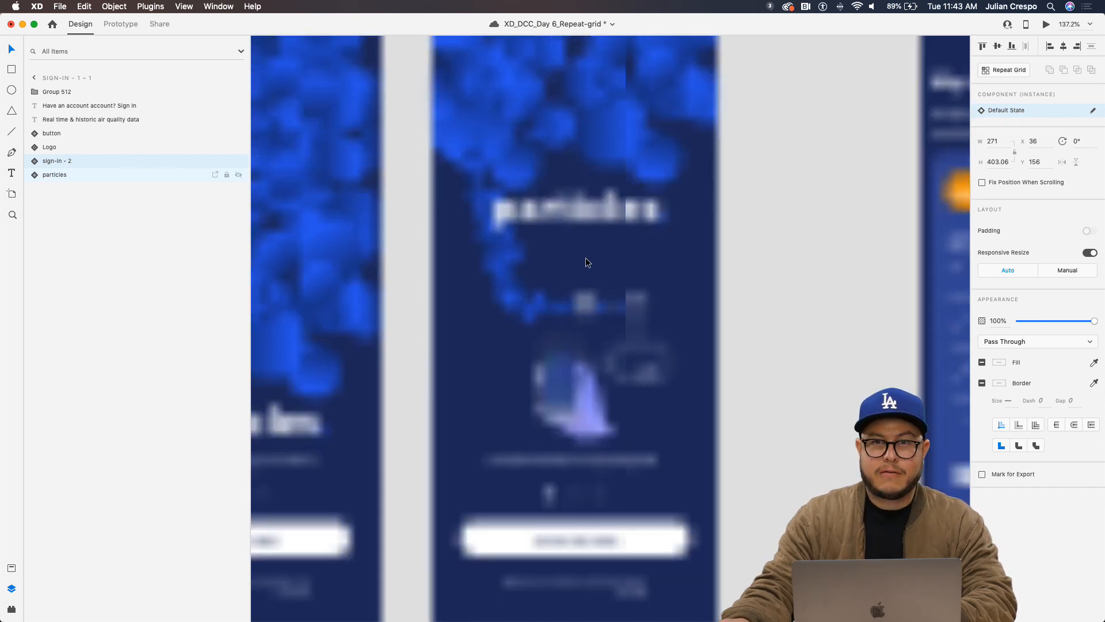
click(738, 278)
scroll(543, 294, up, 3)
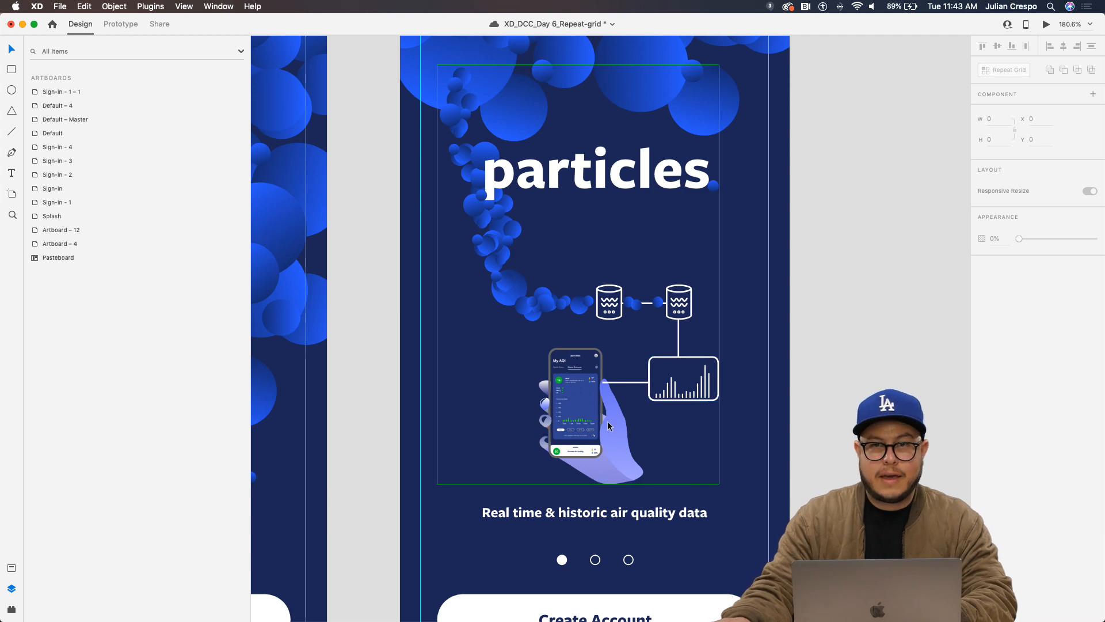
scroll(567, 437, up, 2)
key(super+s)
scroll(566, 433, down, 5)
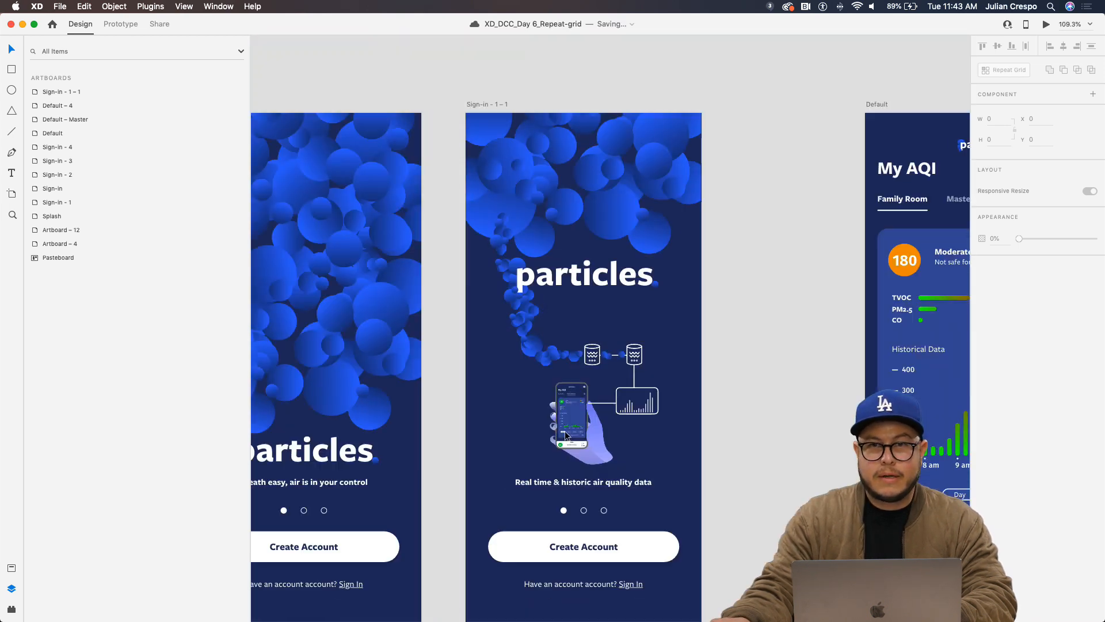
scroll(600, 461, down, 1)
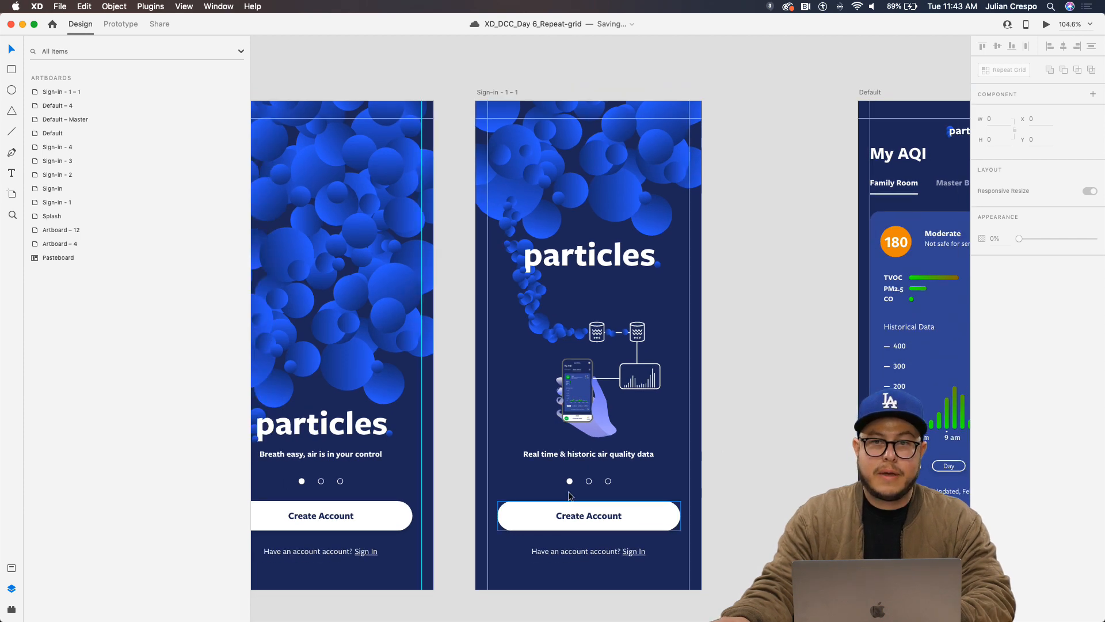
Swap the filled first page dot with the outlined second dot using Tool Kit's Swap any 2 items, and save the document
scroll(567, 494, up, 3)
drag(609, 470, 519, 403)
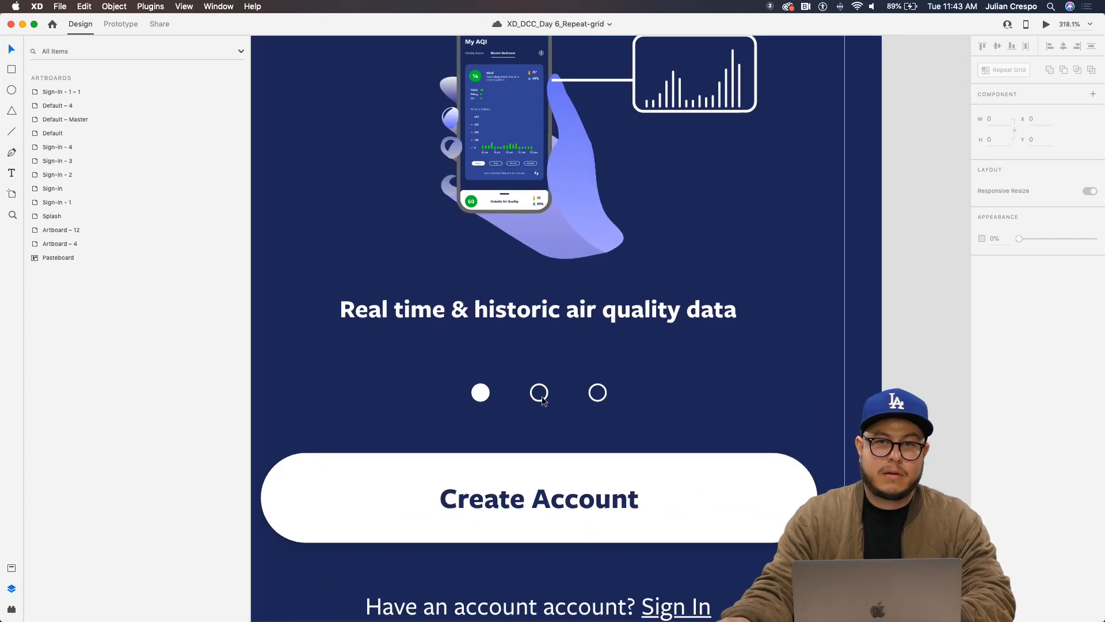
super+click(542, 400)
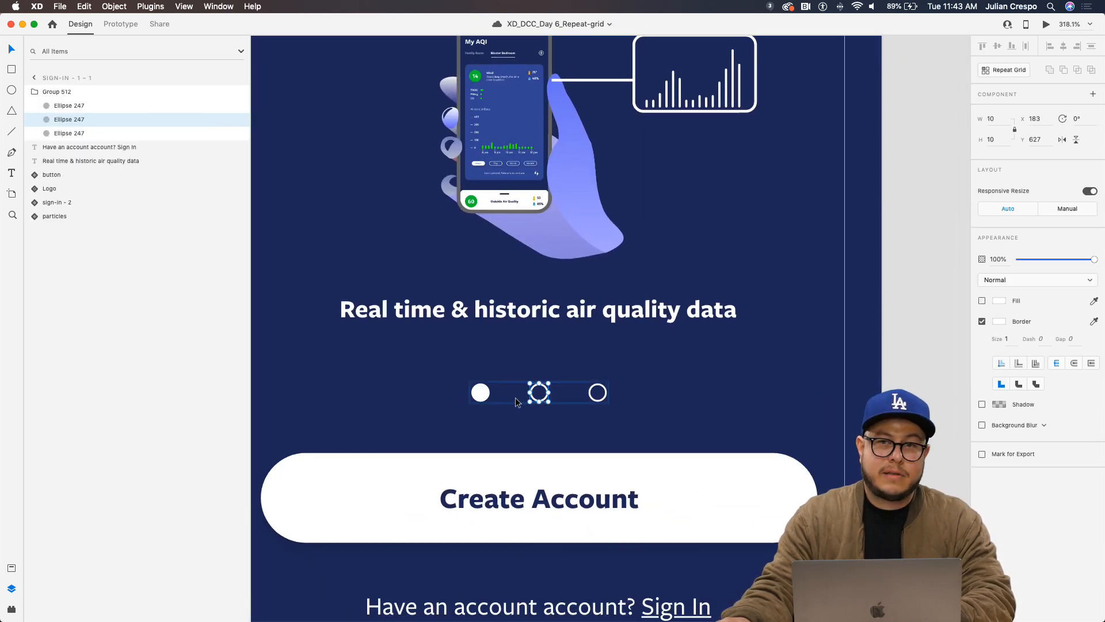
shift+click(480, 394)
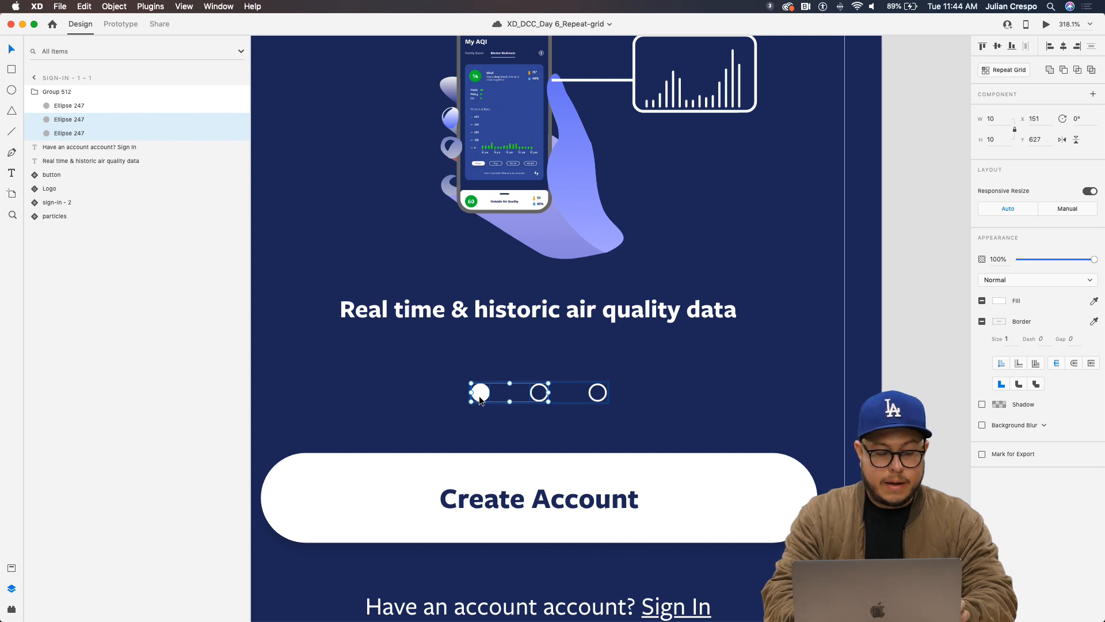
key(alt+super+p)
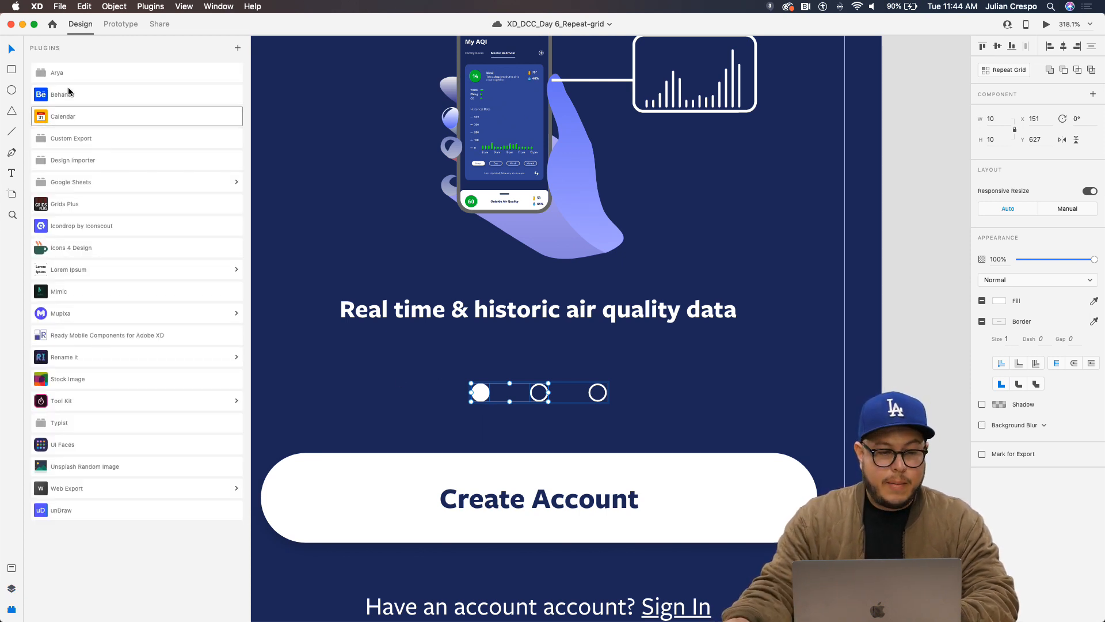
click(86, 407)
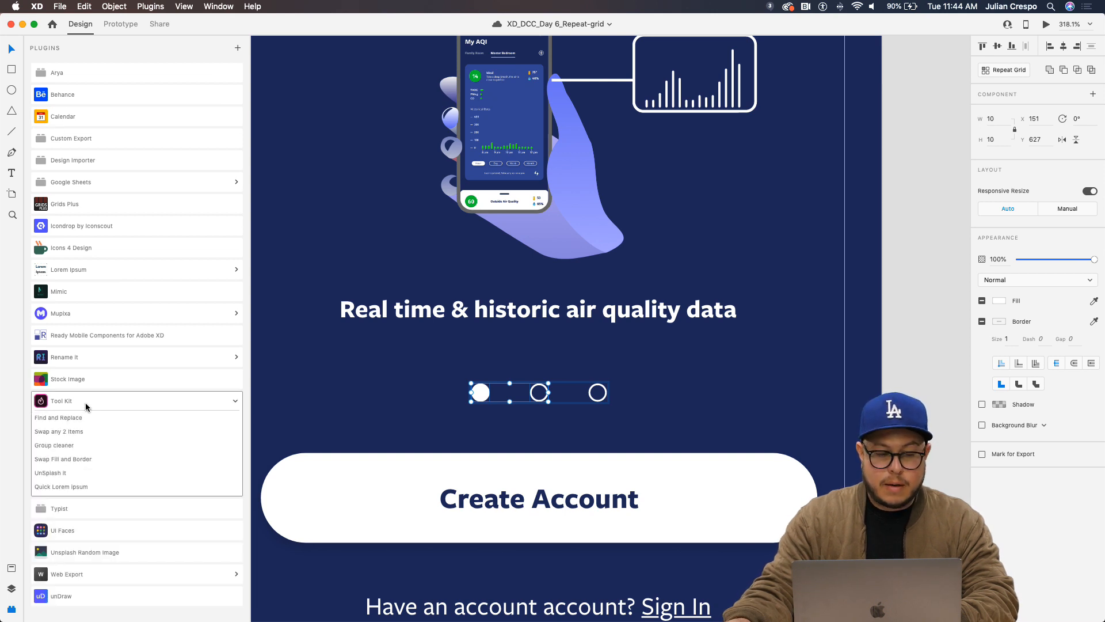
click(67, 433)
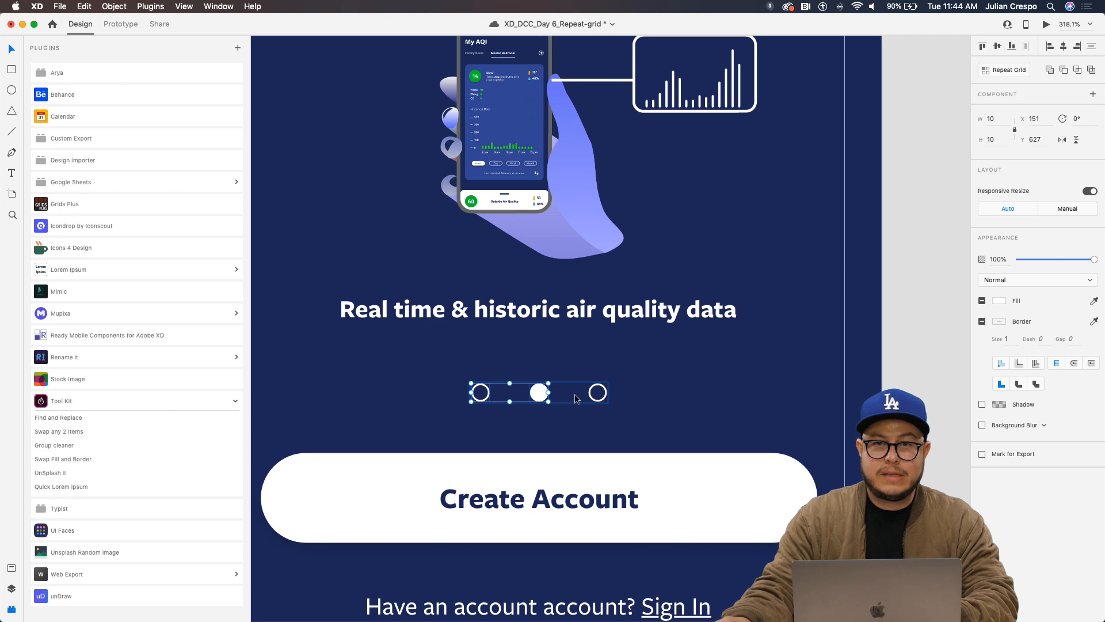
scroll(547, 447, down, 6)
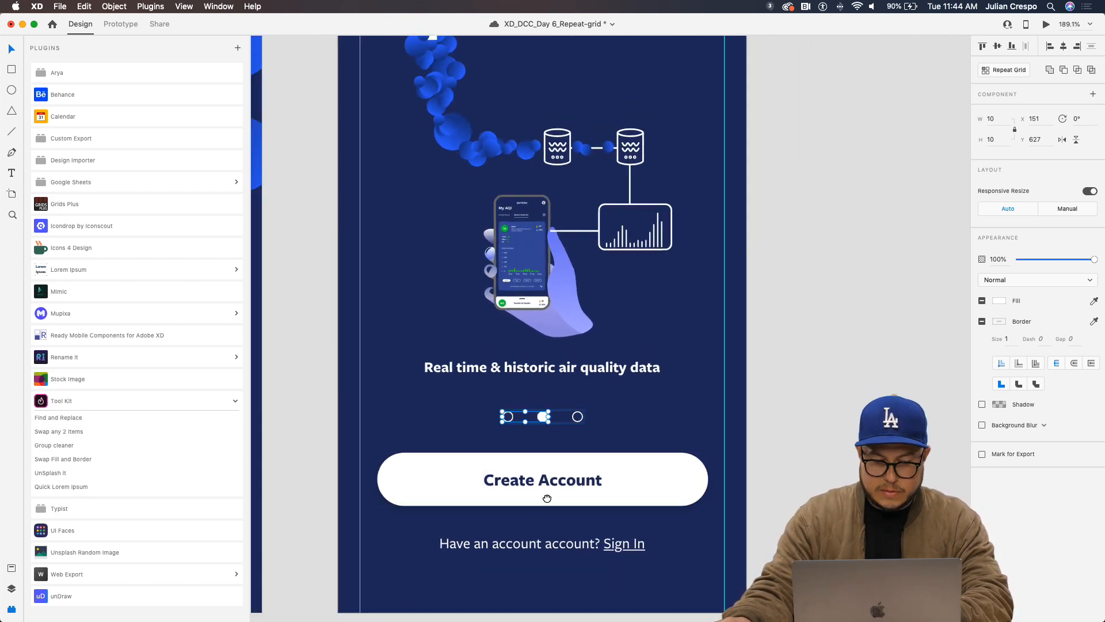
key(super+s)
scroll(460, 204, down, 4)
click(760, 353)
scroll(755, 345, down, 8)
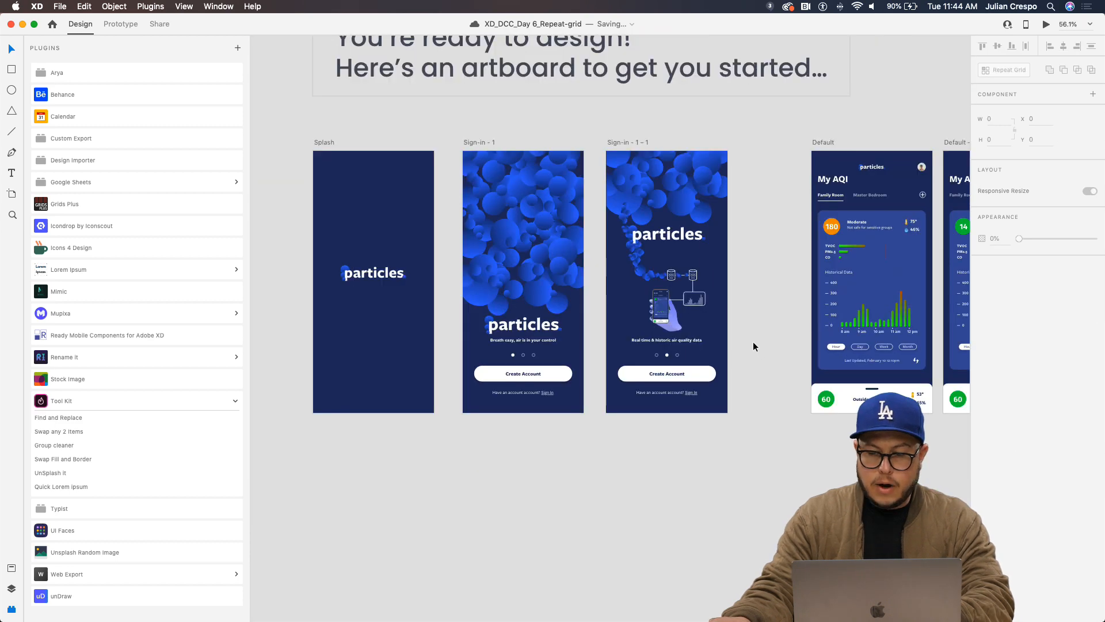
Move the Default, Default – Master and Default – 4 artboards together to the right, with the first at X -298
drag(755, 339, 682, 333)
scroll(682, 334, down, 3)
scroll(682, 340, right, 5)
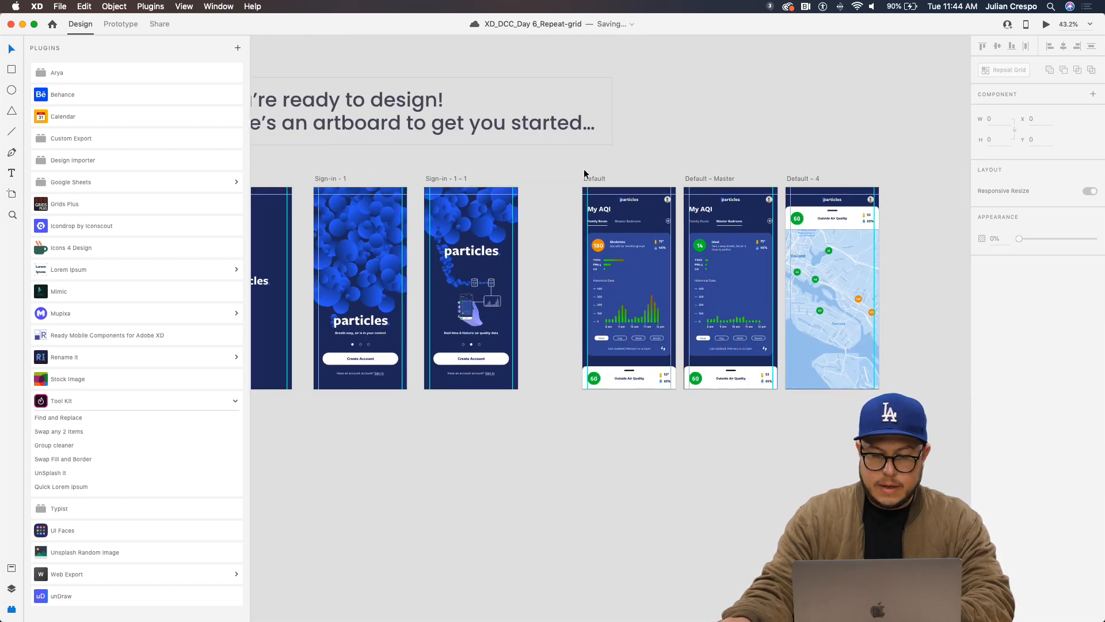
drag(582, 168, 886, 459)
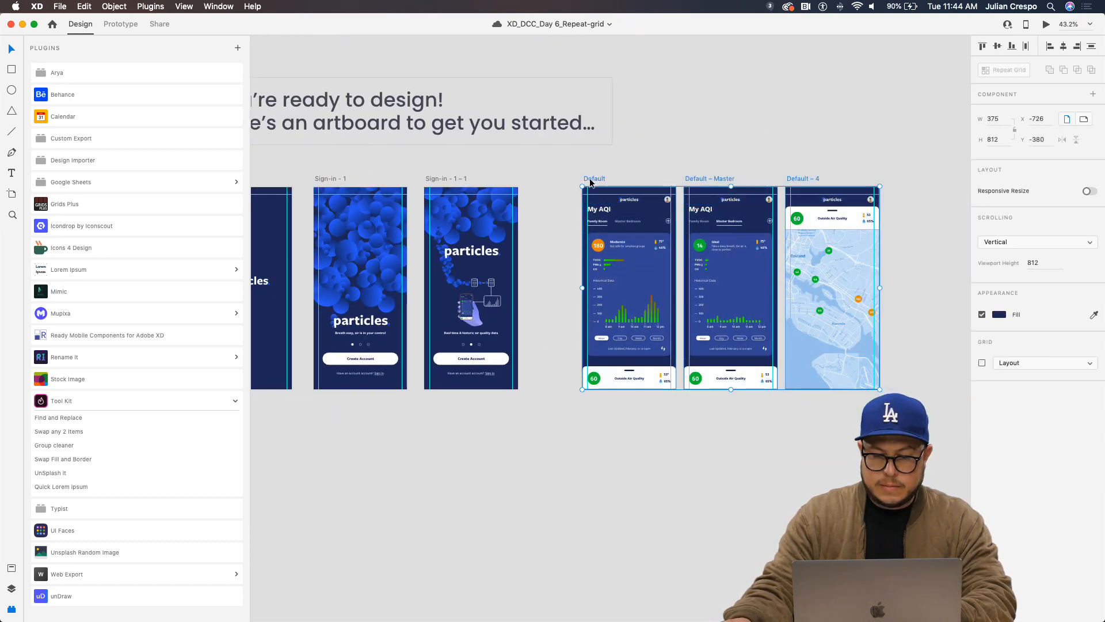
drag(592, 182, 698, 182)
Rename the Sign-in - 1 – 1 artboard as Sign-in - 2
scroll(512, 269, up, 5)
scroll(544, 277, left, 3)
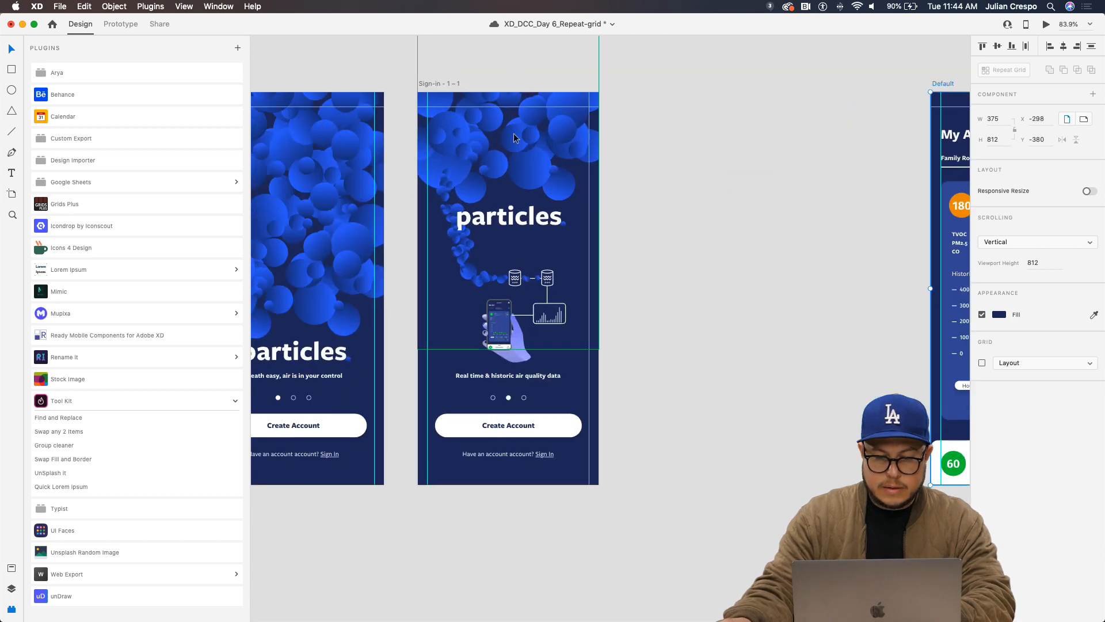
click(443, 88)
double_click(444, 86)
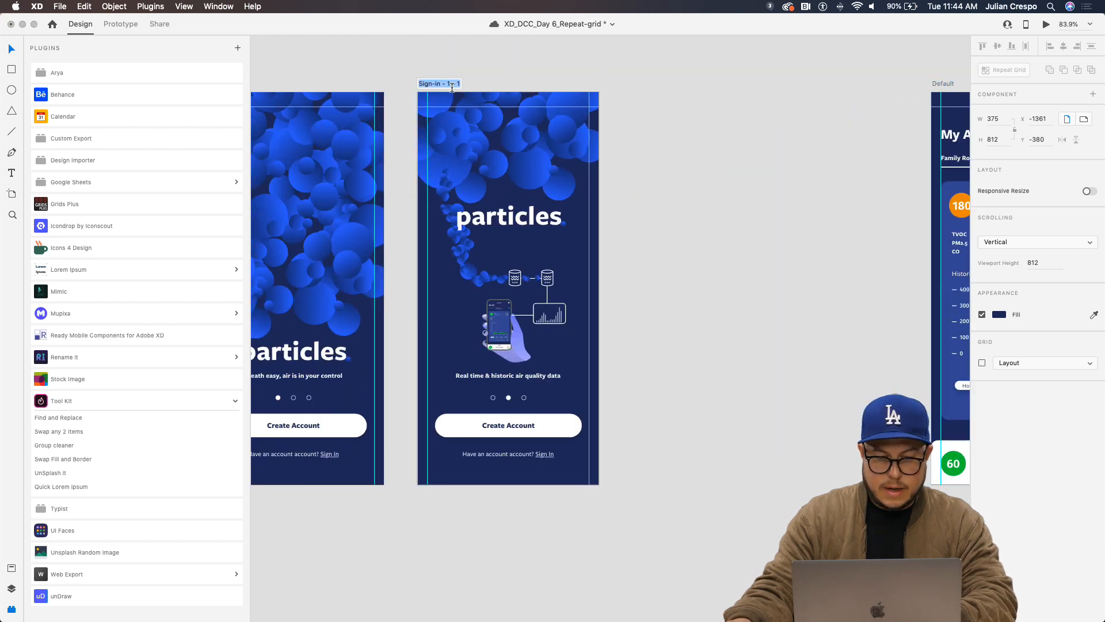
click(451, 86)
key(BackSpace)
key(BackSpace)
key(BackSpace)
key(BackSpace)
key(BackSpace)
text(2)
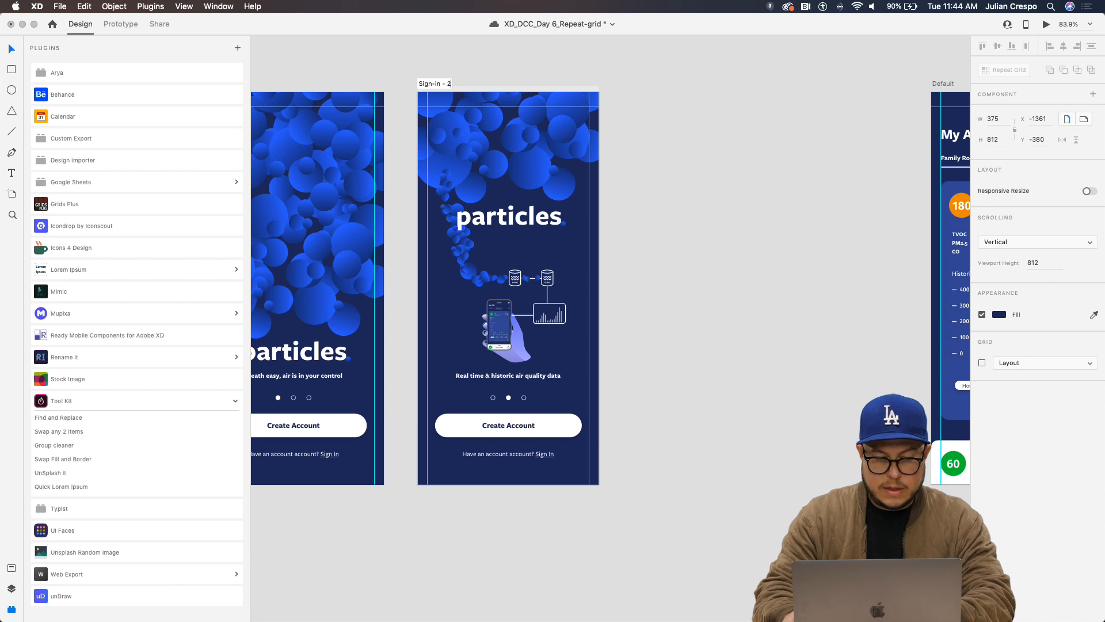
click(536, 55)
Duplicate the Sign-in - 2 artboard to its right at X -910 and delete the phone and particle-trail illustration from the copy
drag(448, 84, 657, 103)
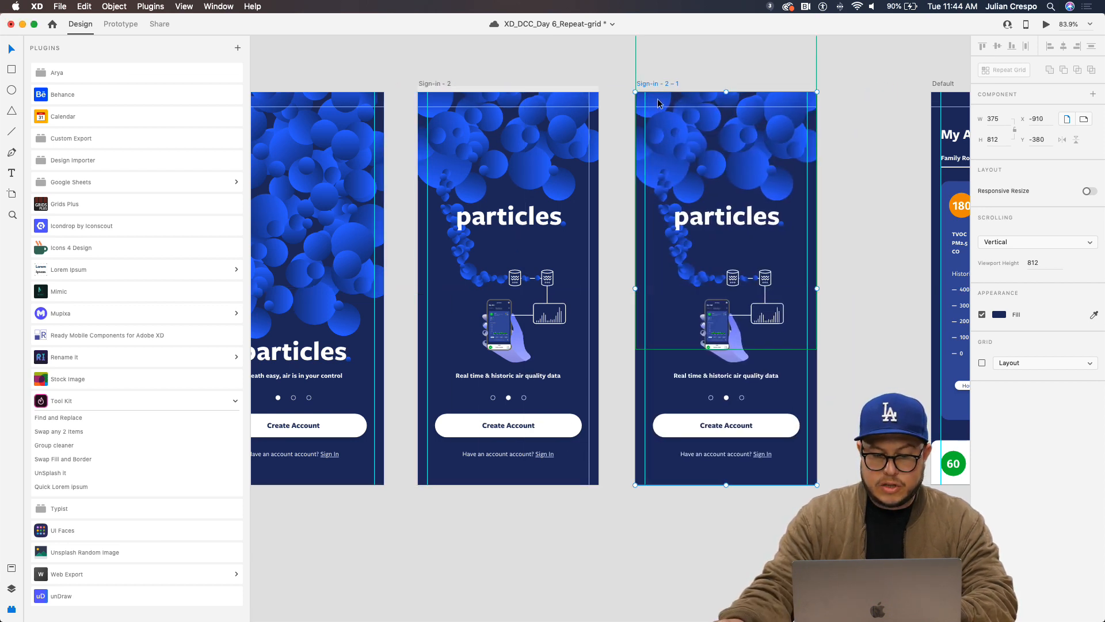
scroll(841, 311, right, 5)
scroll(840, 311, down, 2)
scroll(707, 339, up, 5)
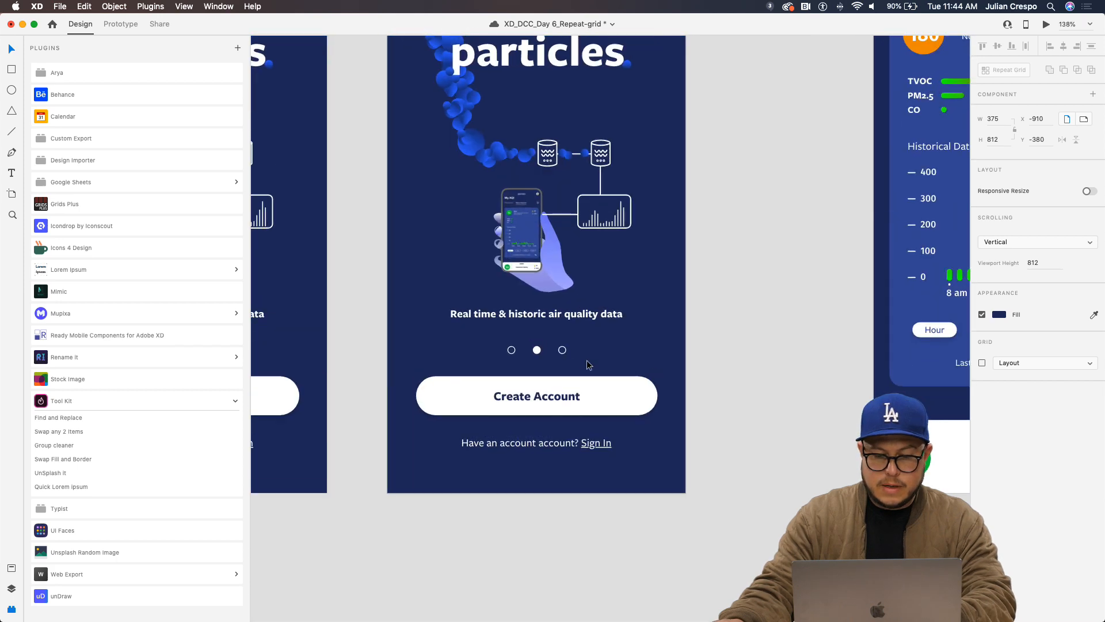
click(516, 264)
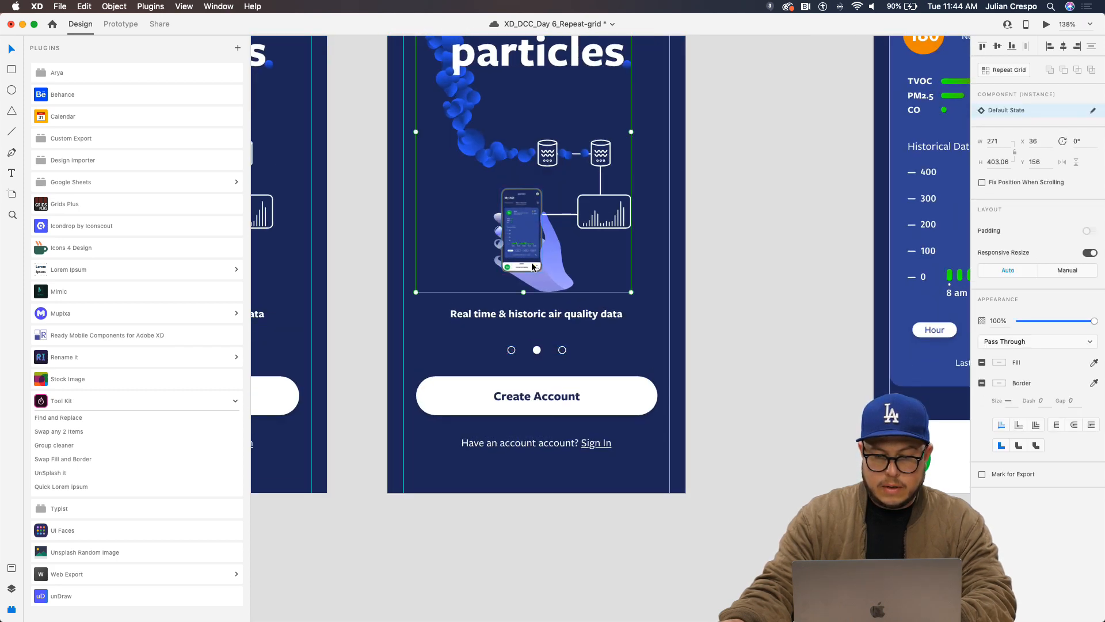
scroll(527, 269, up, 3)
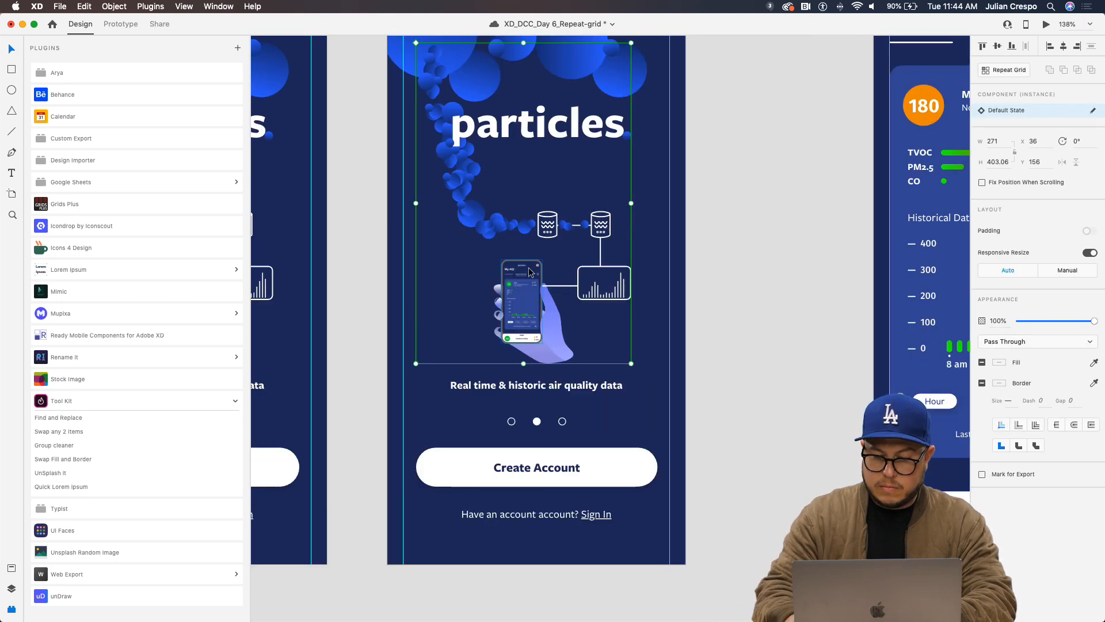
key(Delete)
Display the document's assets with its colors, character styles and components
drag(486, 271, 562, 283)
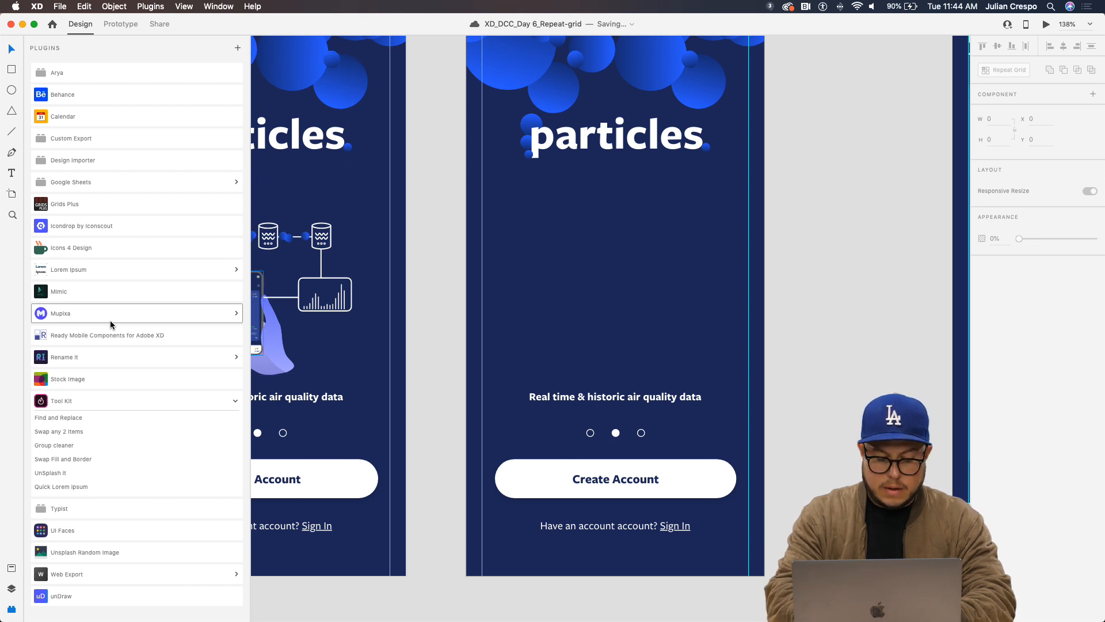
key(super+y)
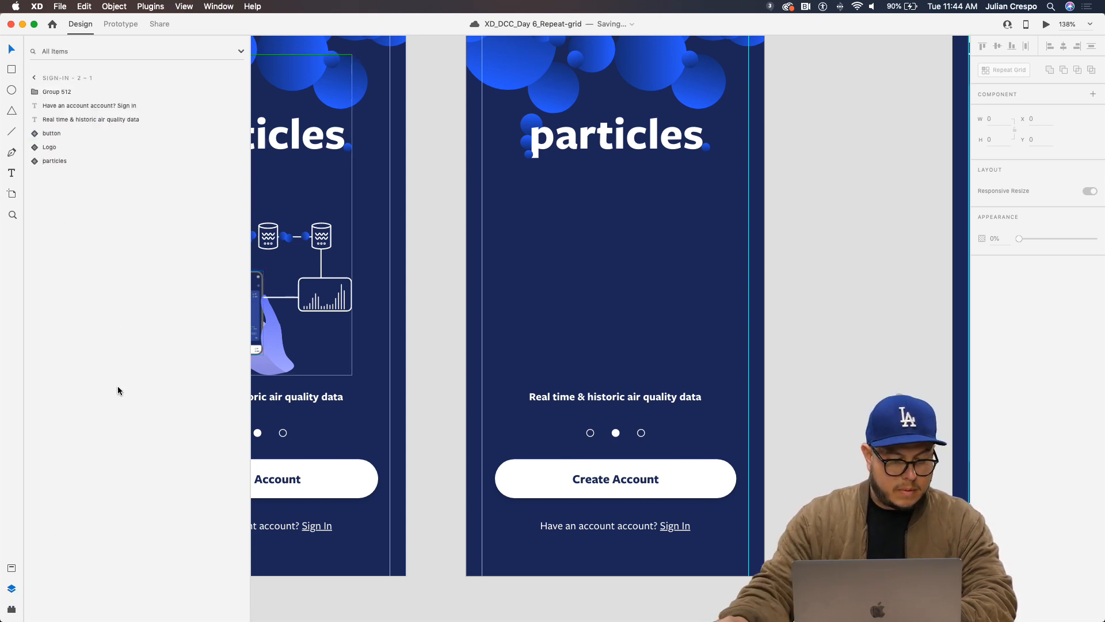
key(super+shift+y)
Change the tagline on the duplicated sign-in artboard to "Collect data from the community"
scroll(644, 283, down, 2)
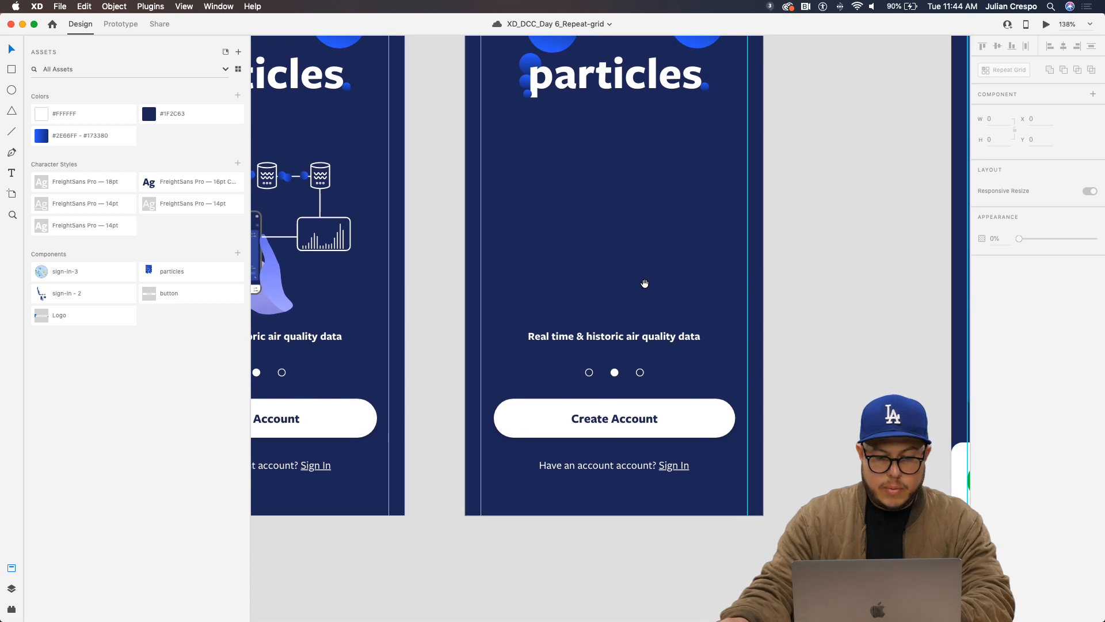
scroll(645, 283, up, 1)
click(632, 348)
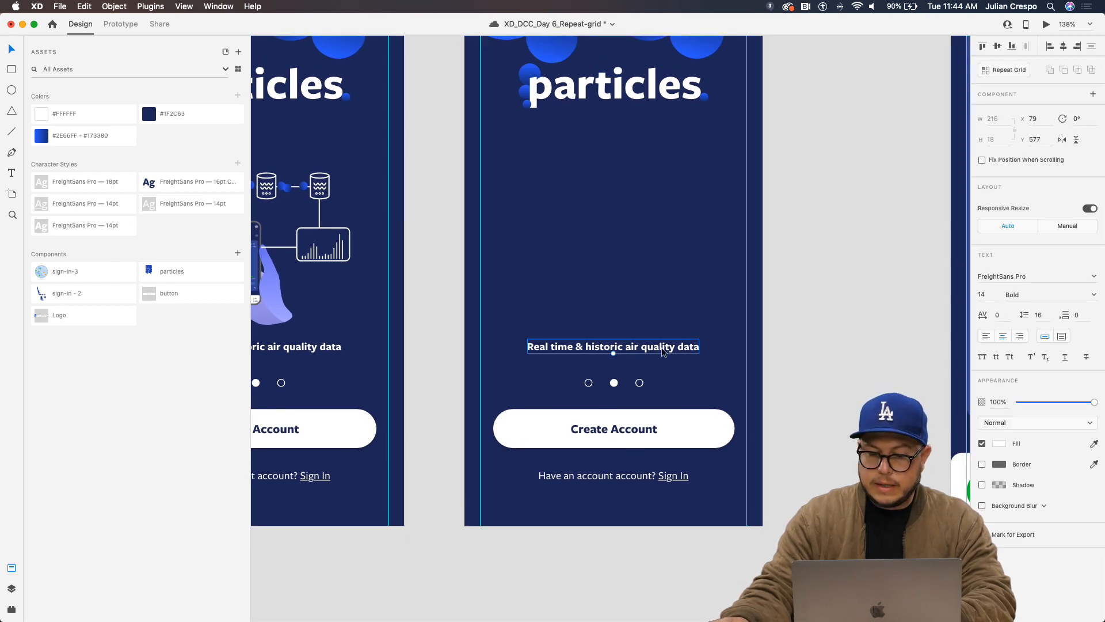
double_click(647, 346)
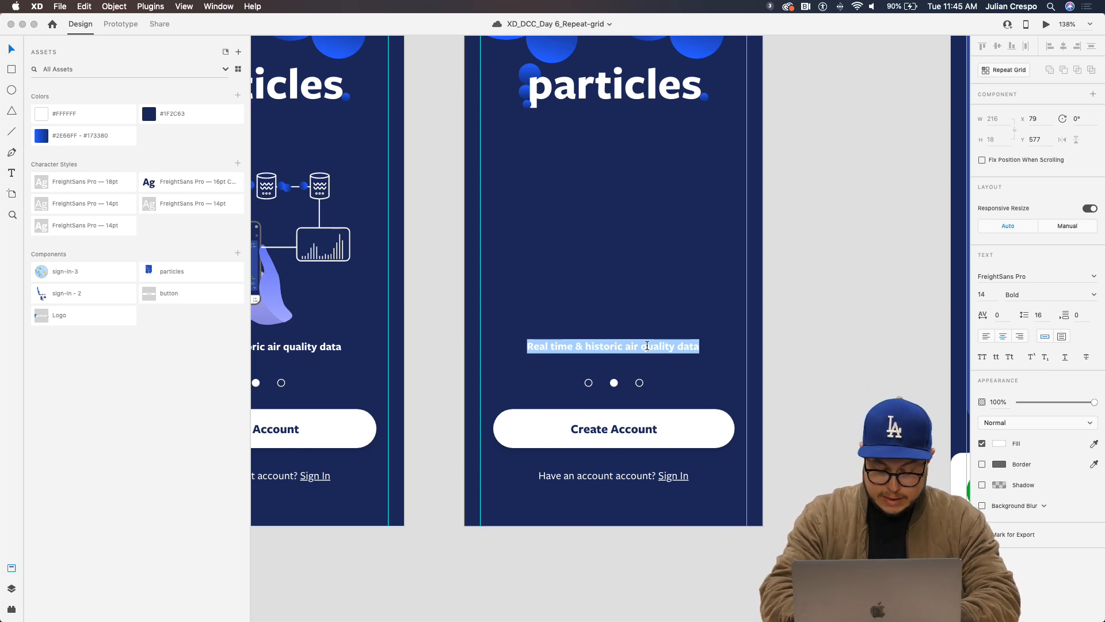
text(Collect )
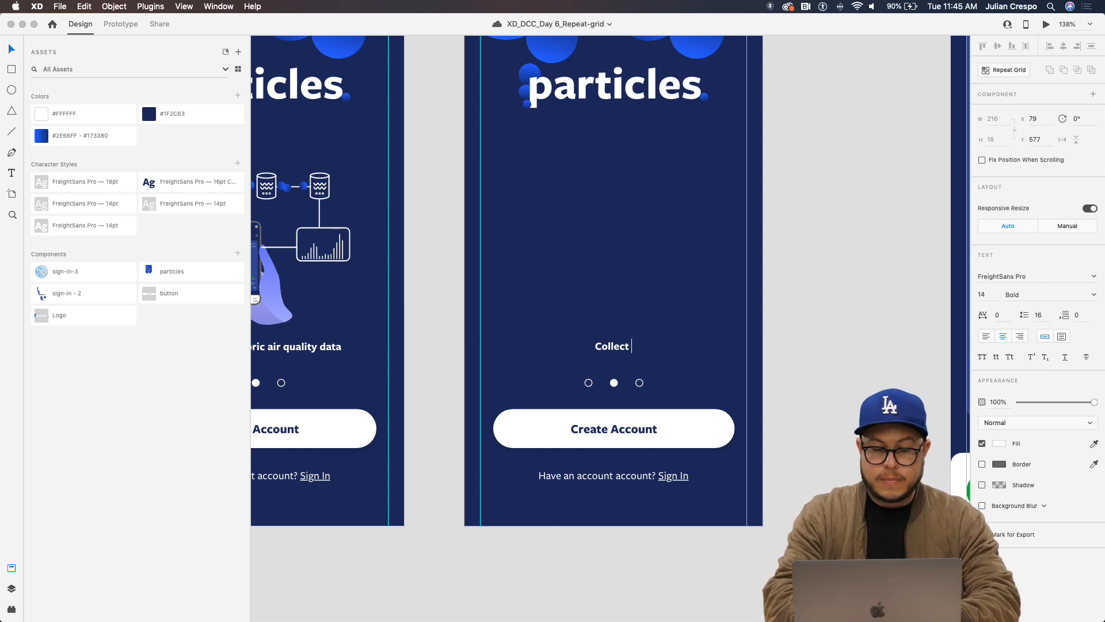
text(data)
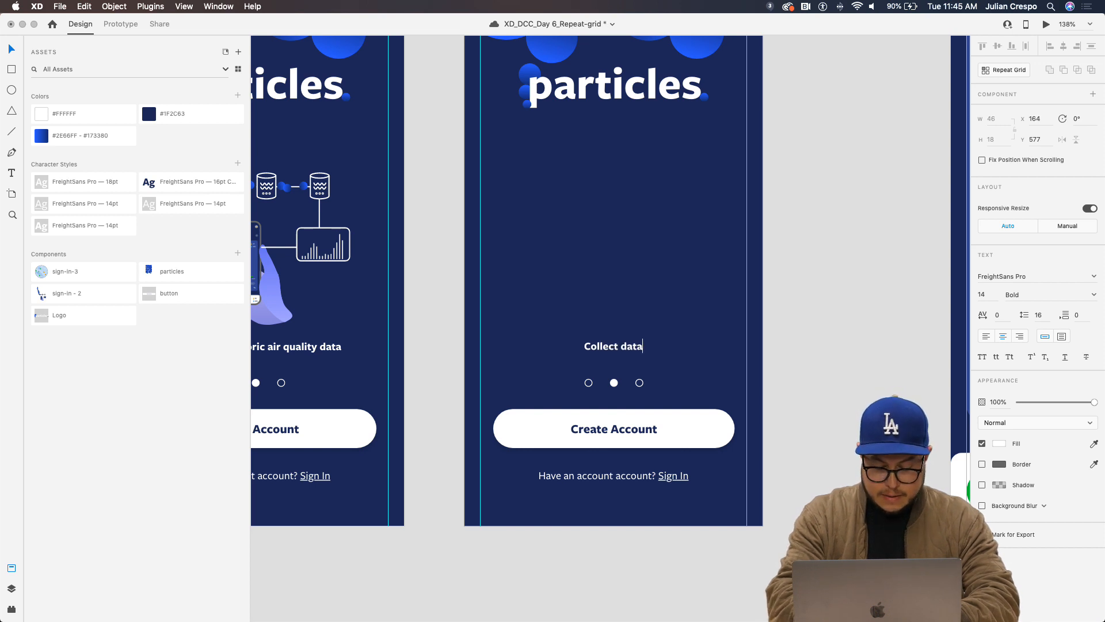
text( from the coo)
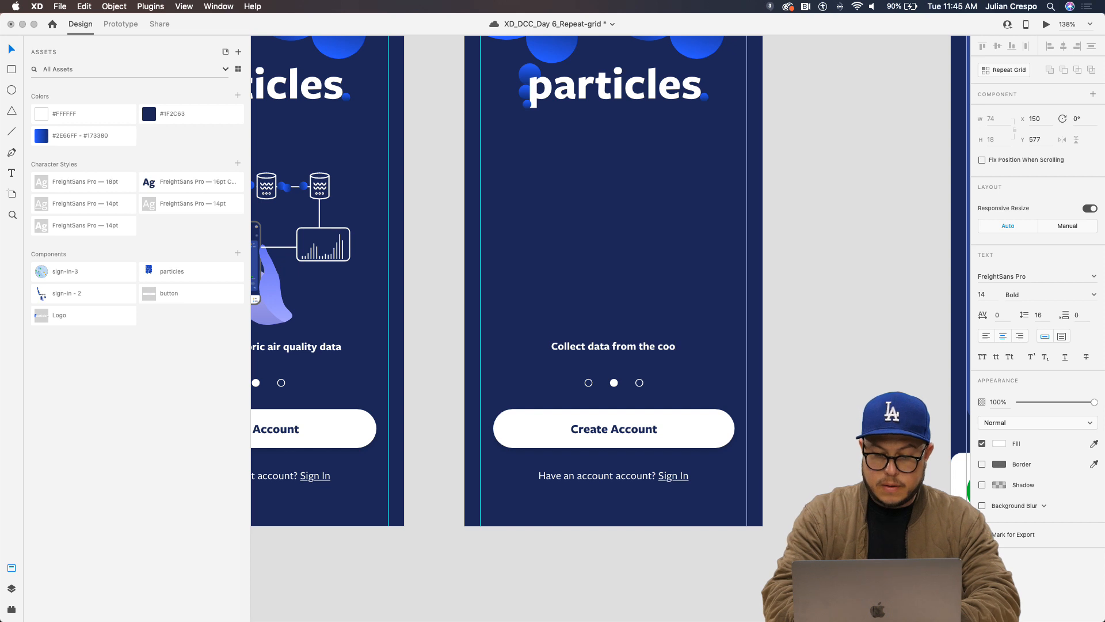
key(BackSpace)
text(mmunity)
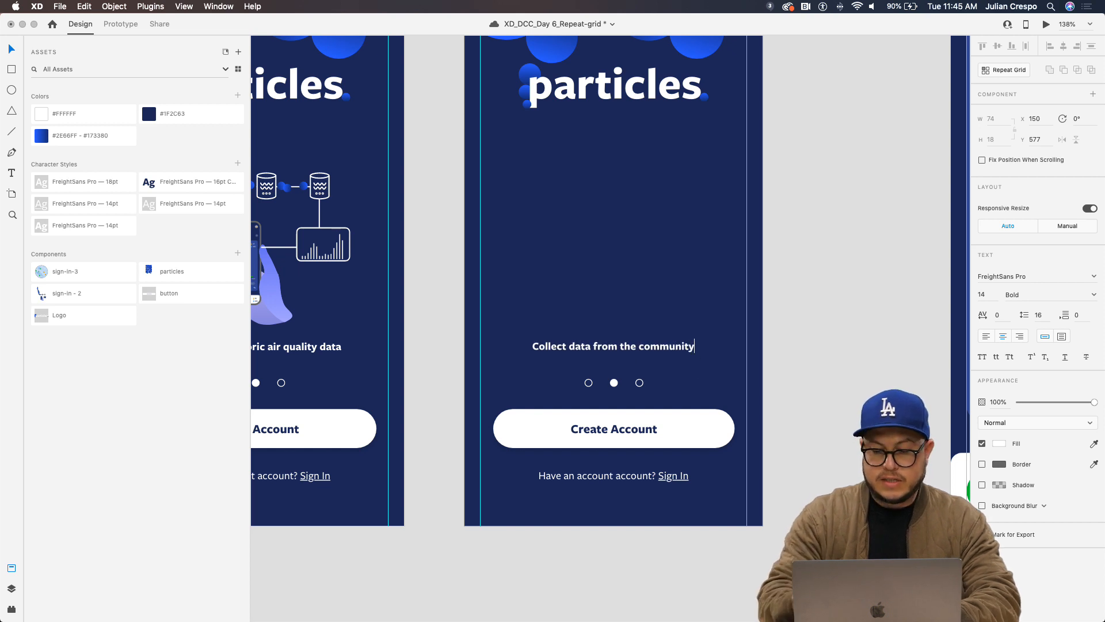
key(Escape)
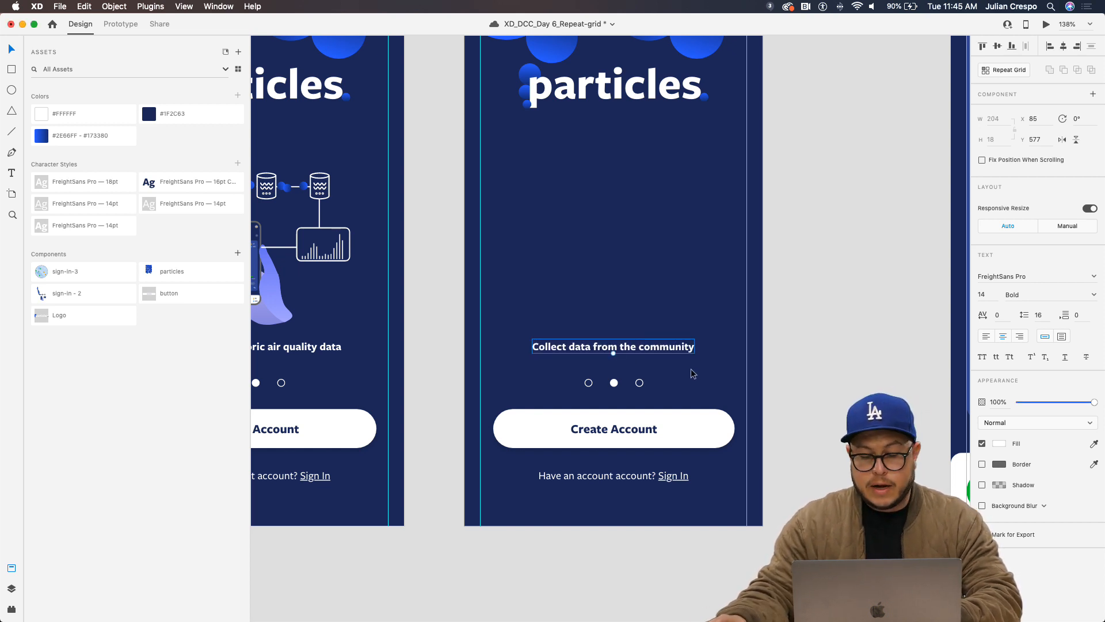
Place the sign-in-3 map component in the empty area between the logo and tagline of the duplicated artboard
scroll(688, 371, up, 2)
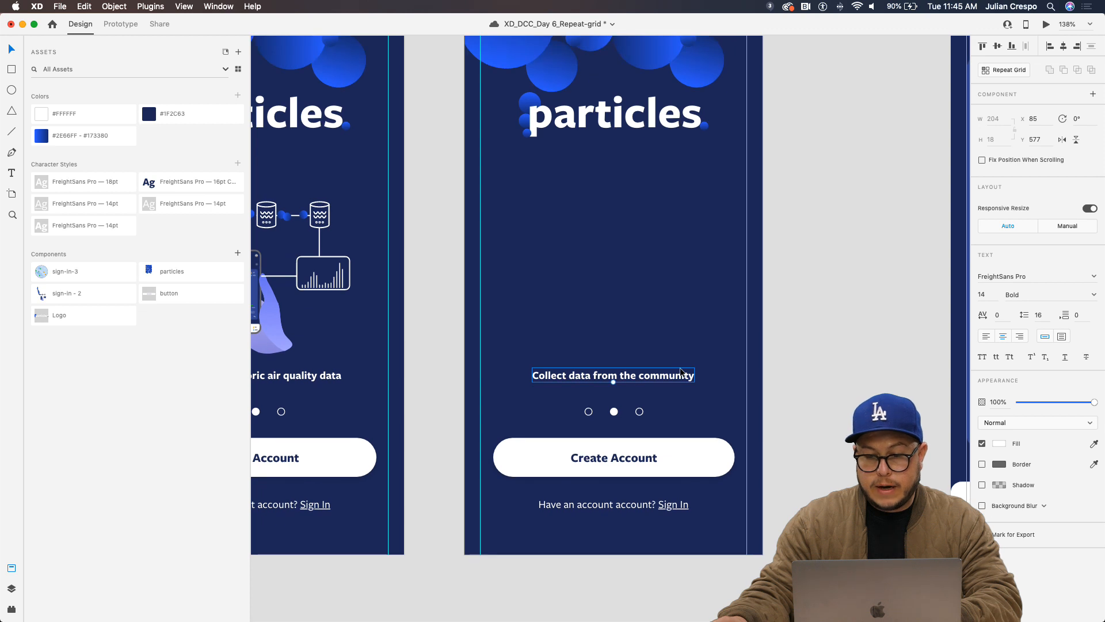
click(680, 413)
drag(63, 272, 616, 284)
Review the two My AQI dashboards, the outside air quality map and the three sign-in artboards
scroll(729, 295, down, 5)
drag(945, 326, 777, 337)
scroll(777, 337, up, 5)
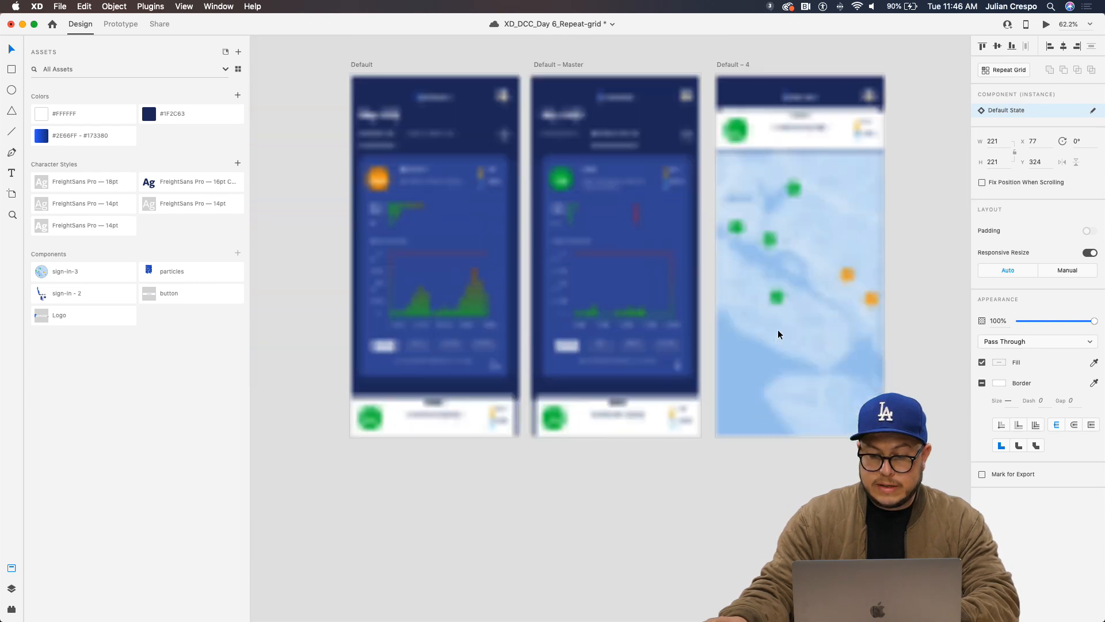
click(363, 65)
scroll(396, 170, up, 2)
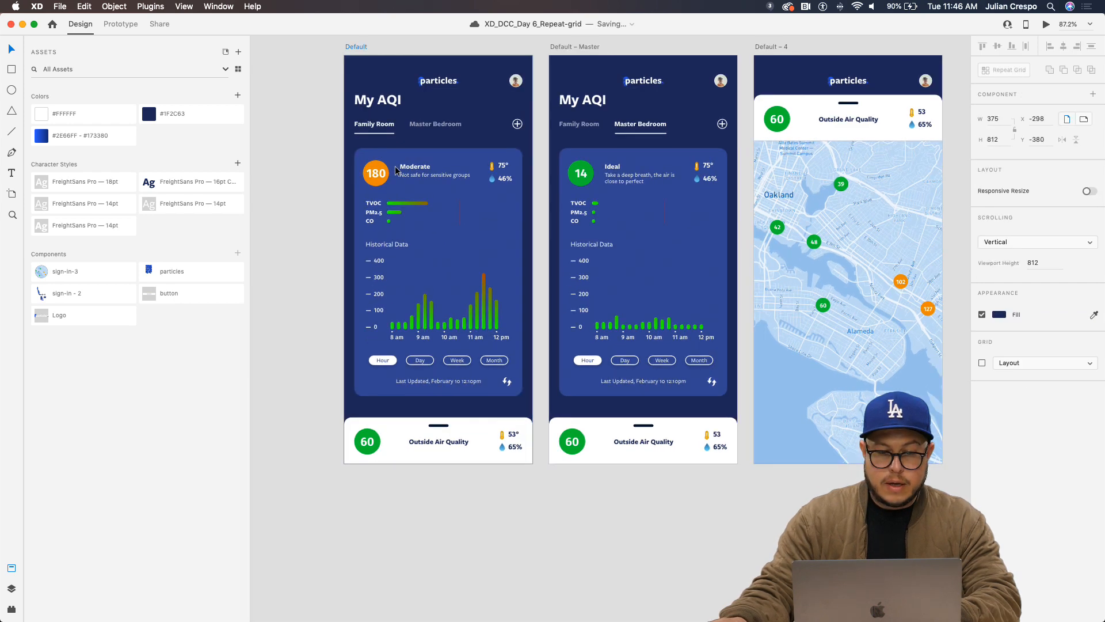
scroll(395, 169, up, 1)
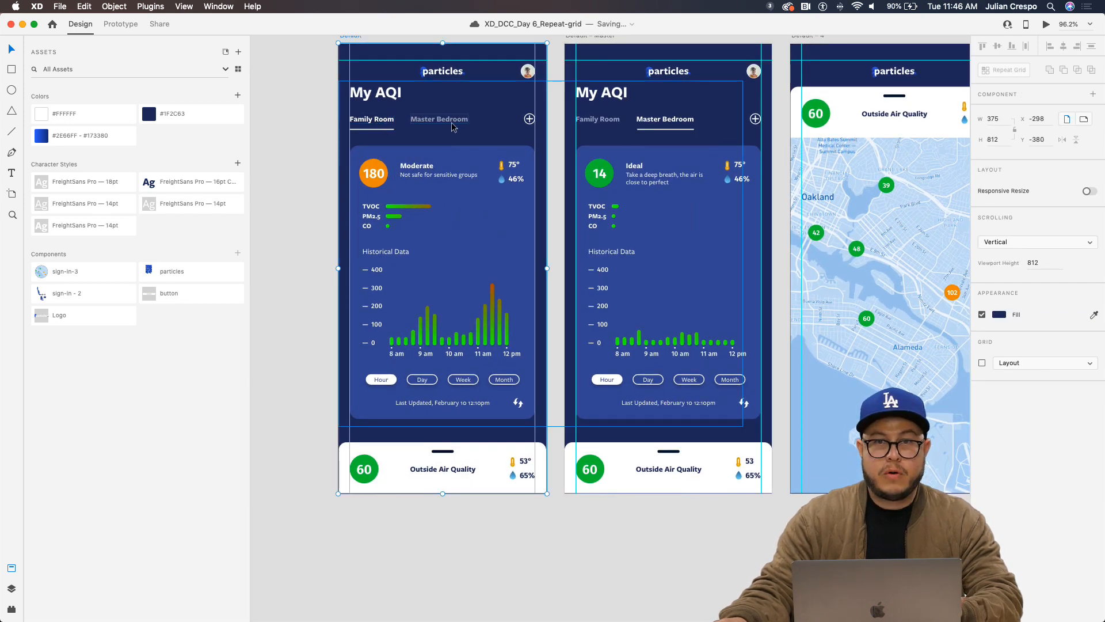
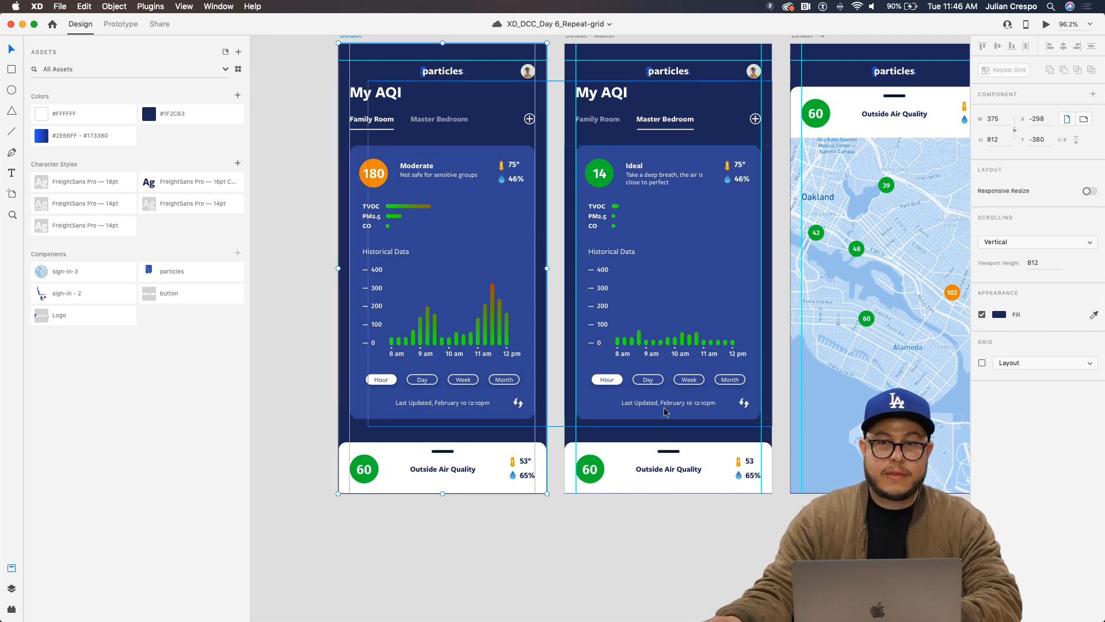
scroll(665, 411, right, 5)
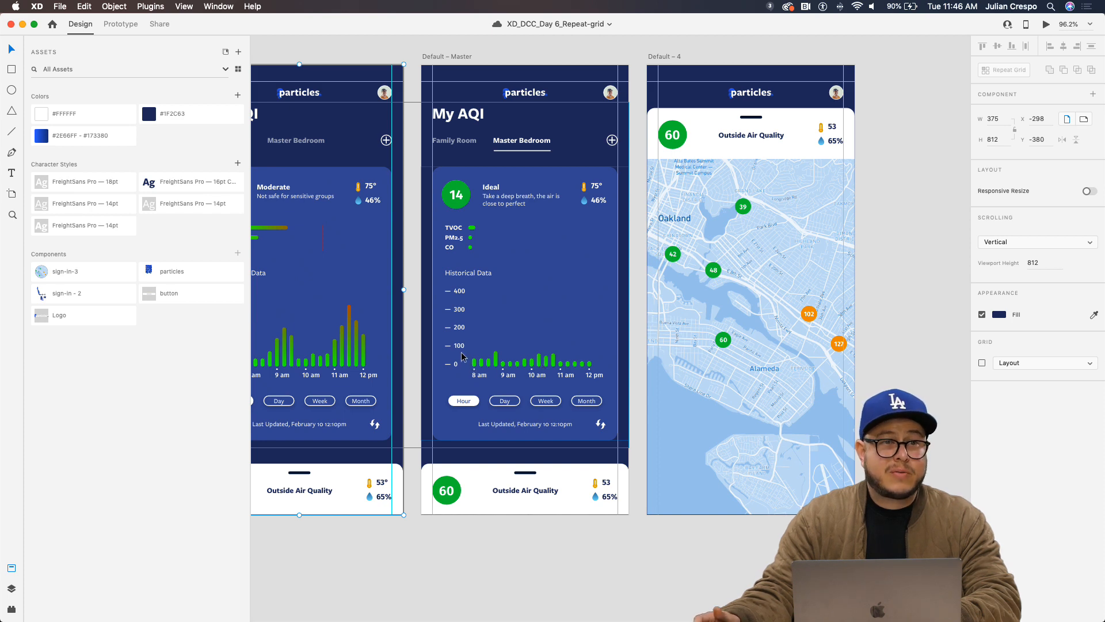
scroll(462, 354, down, 3)
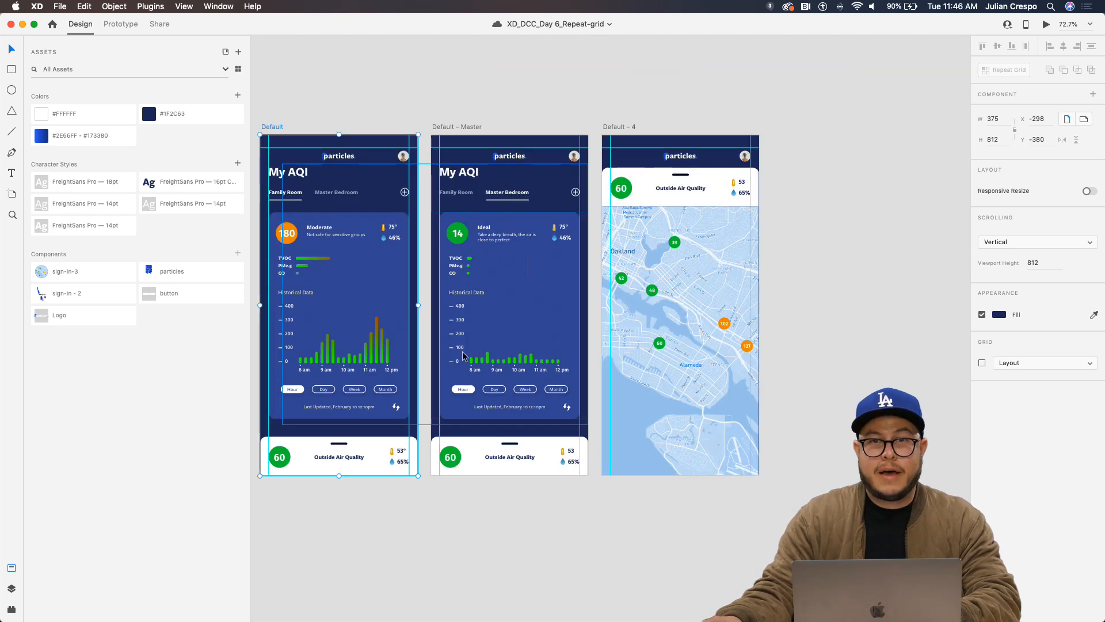
drag(436, 355, 610, 349)
drag(488, 350, 577, 351)
drag(469, 316, 592, 328)
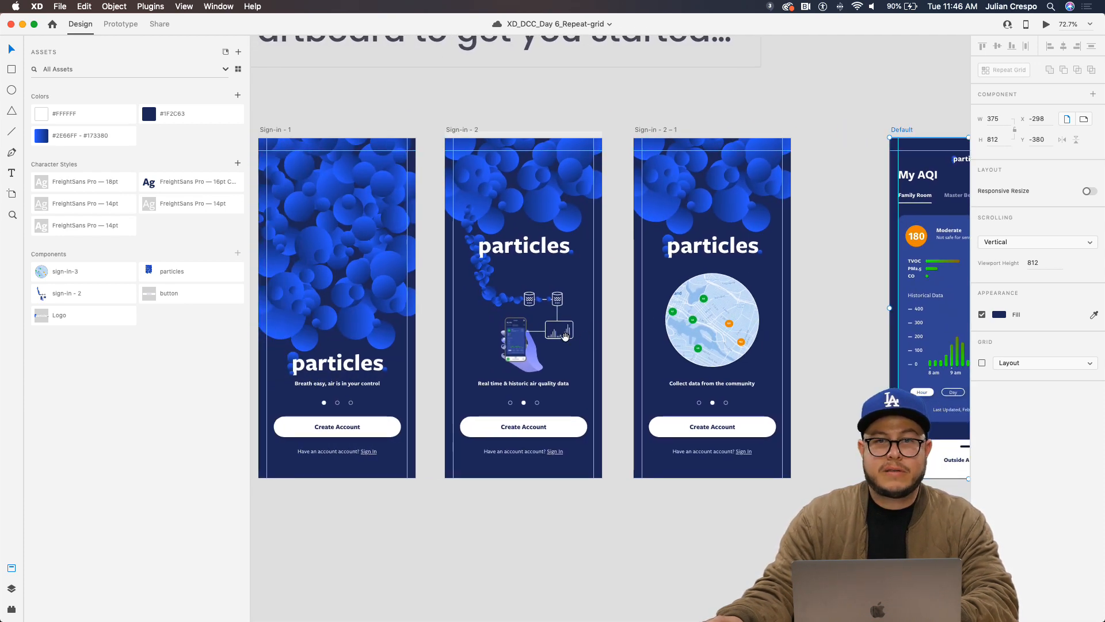
scroll(369, 317, up, 2)
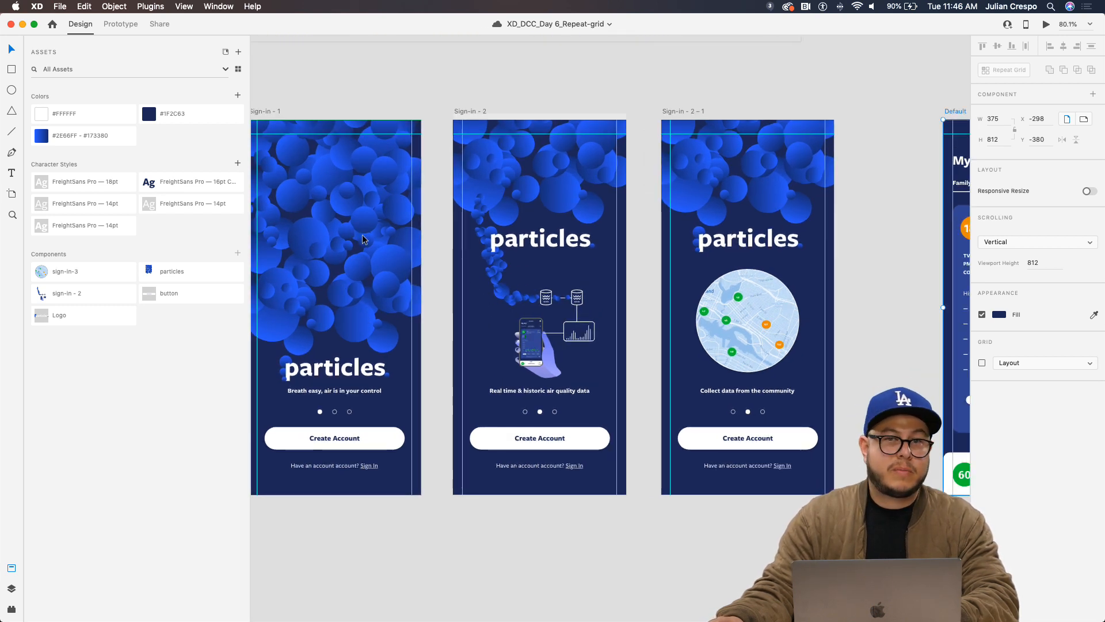
scroll(536, 302, right, 5)
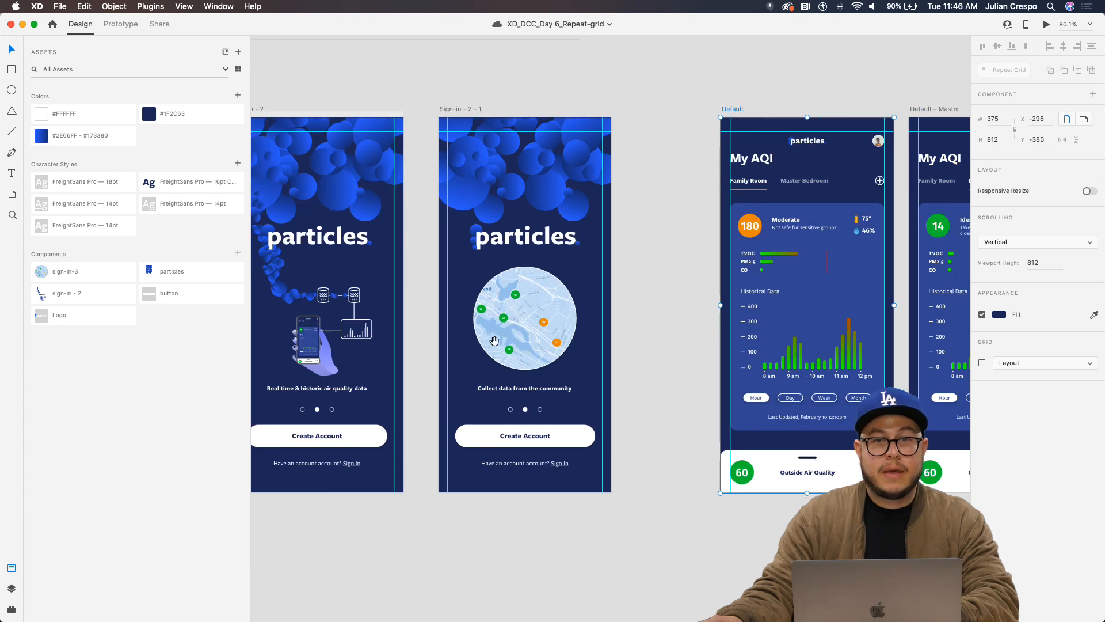
Move the three Default artboards farther right together, with the first at X 271
scroll(619, 353, down, 5)
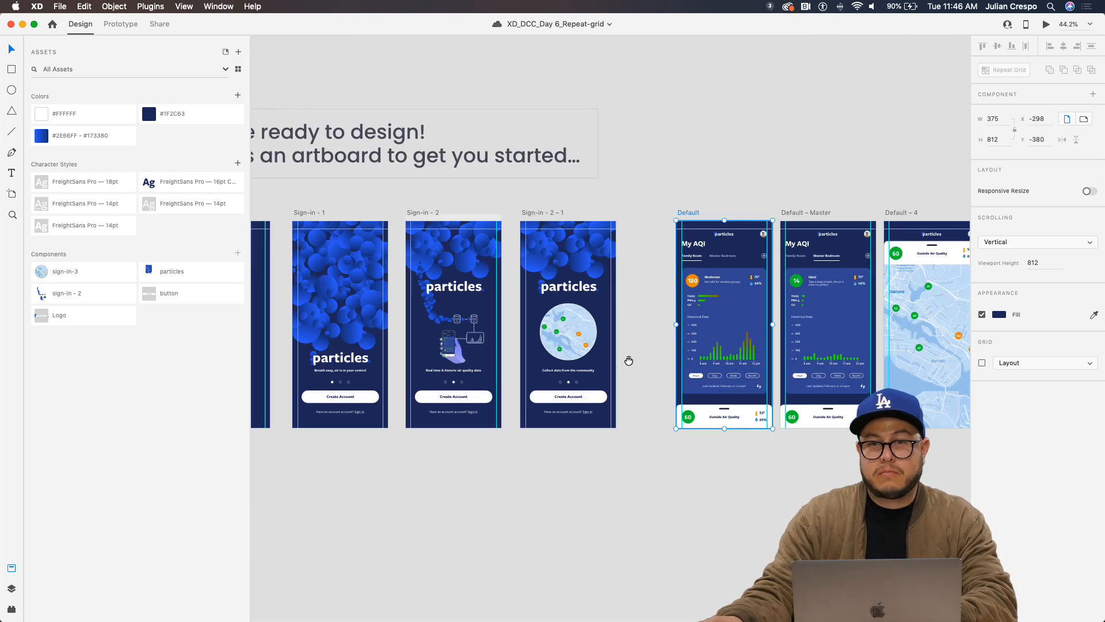
drag(518, 197, 864, 432)
drag(553, 212, 696, 212)
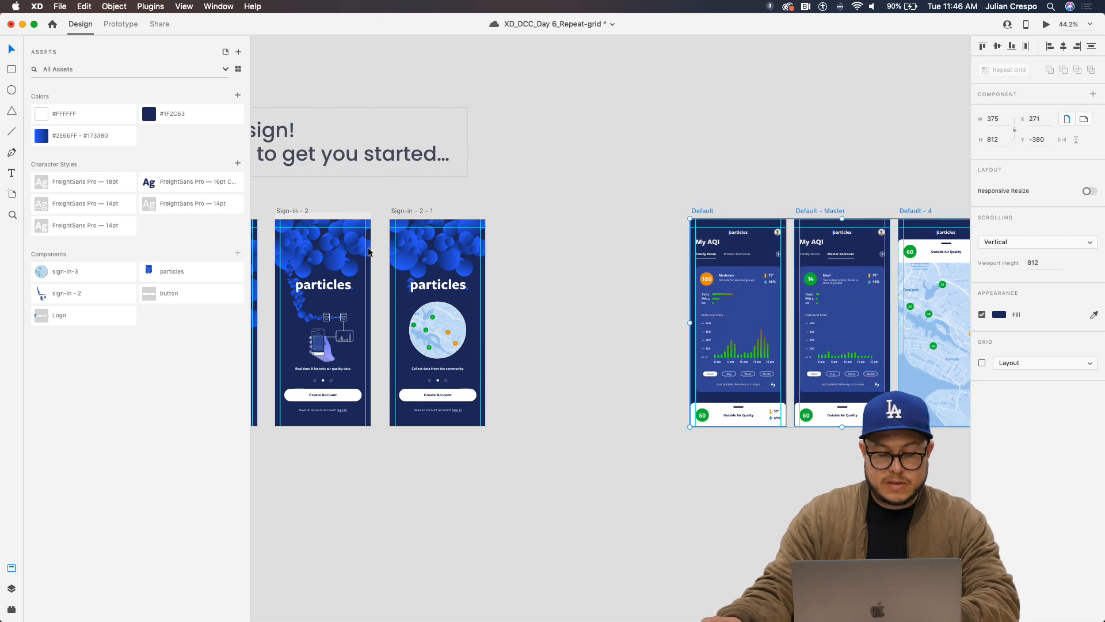
Select the Sign-in - 2 – 1 artboard and examine its circular map illustration
scroll(443, 259, up, 5)
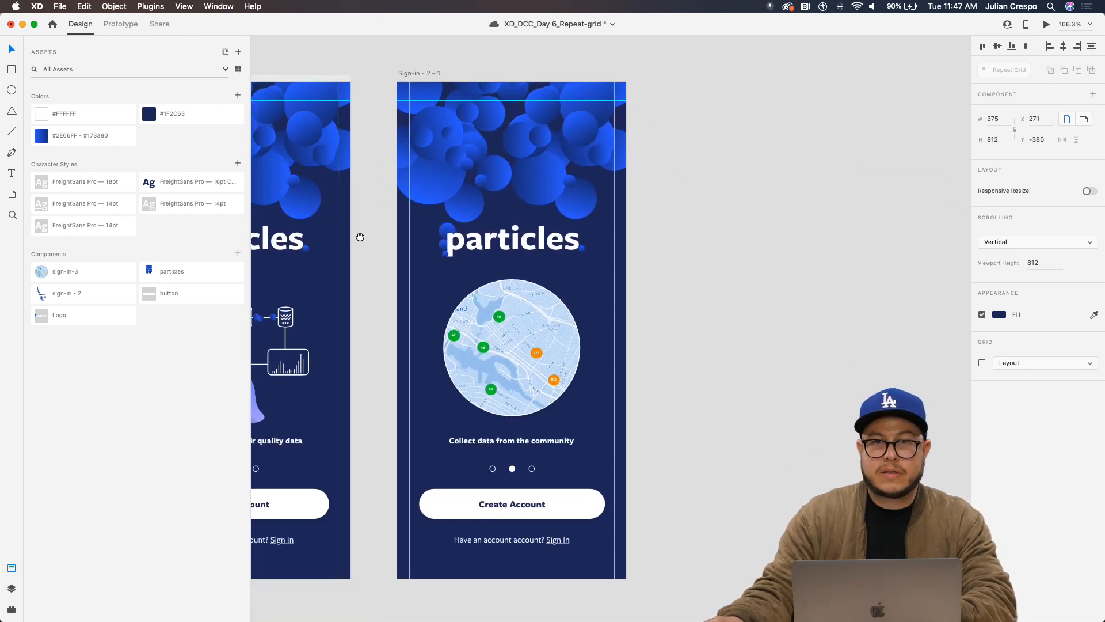
click(714, 326)
drag(701, 338, 661, 286)
drag(646, 220, 651, 255)
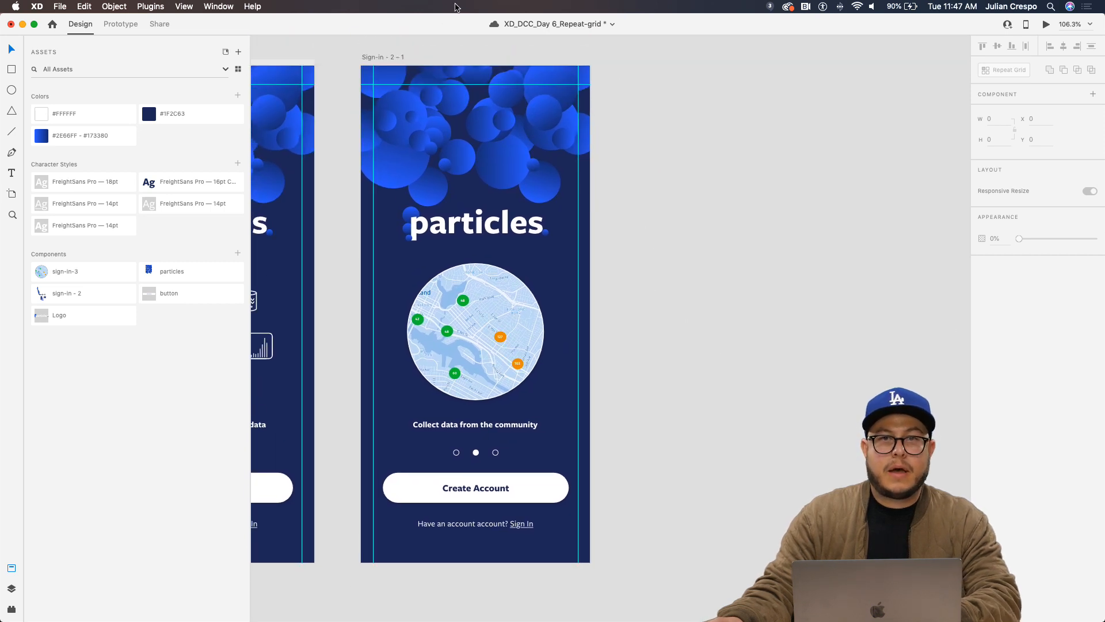
click(385, 58)
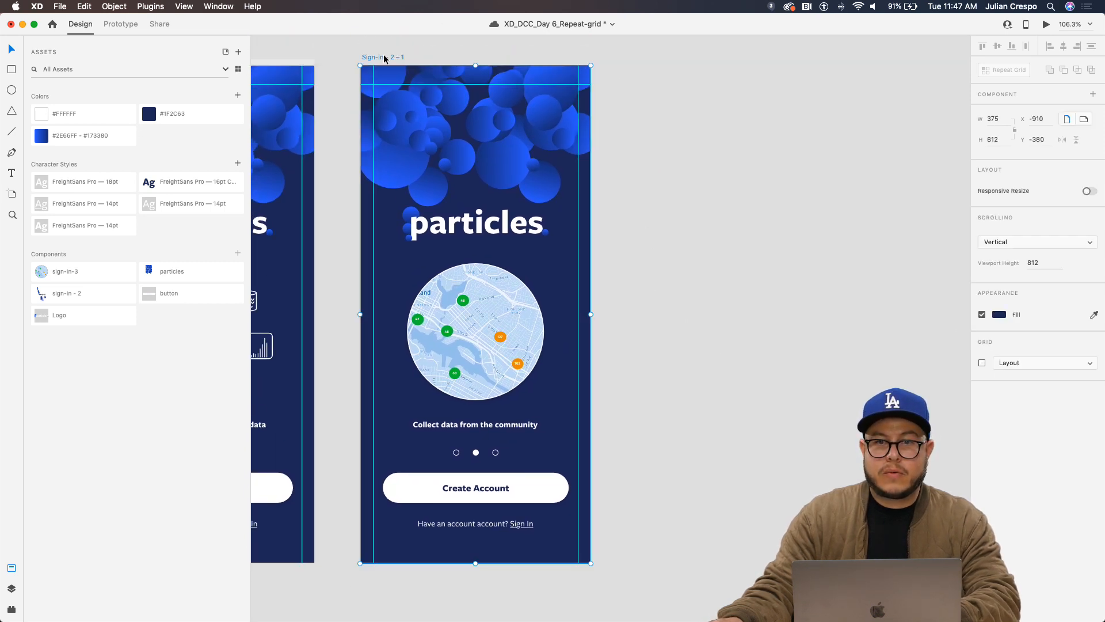
scroll(511, 365, up, 5)
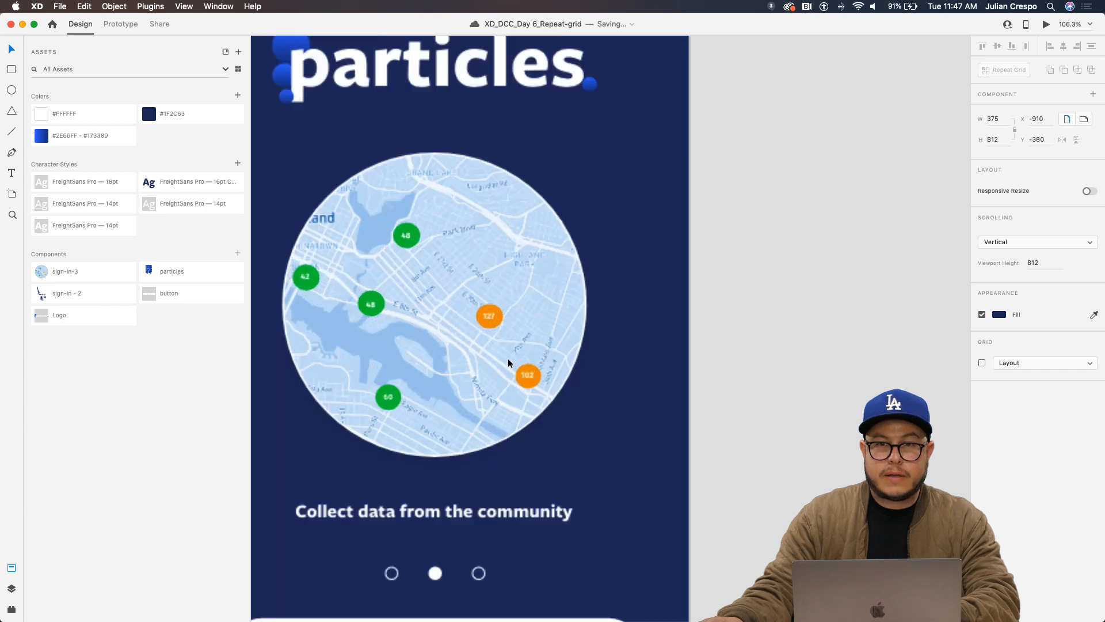
Swap the filled middle page dot with the outlined third dot on the map sign-in artboard using Tool Kit's Swap any 2 items
double_click(410, 441)
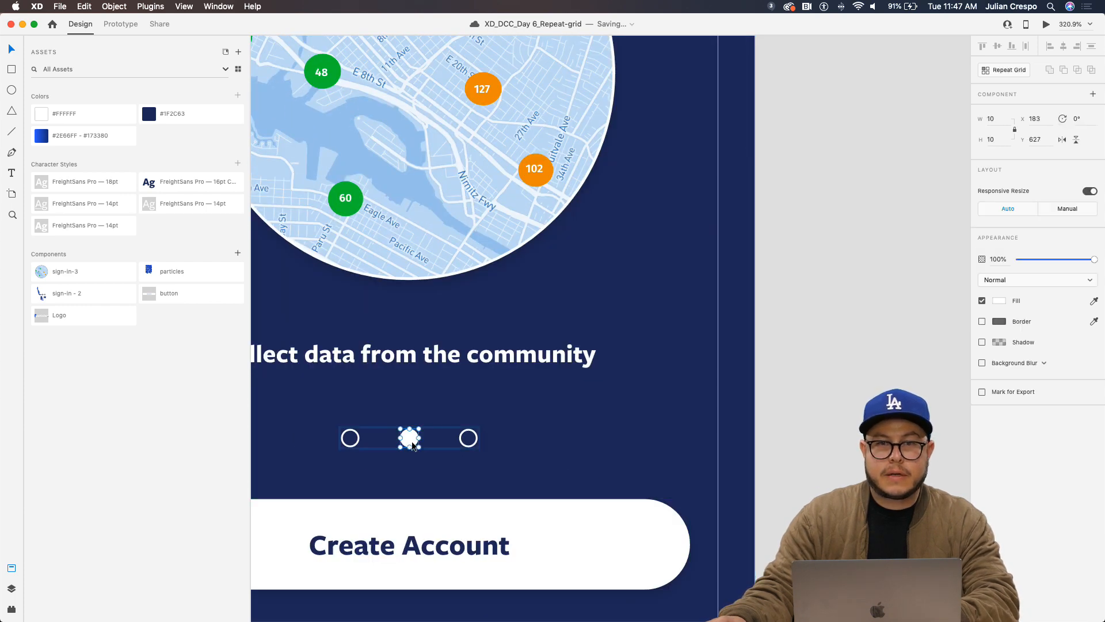
click(470, 447)
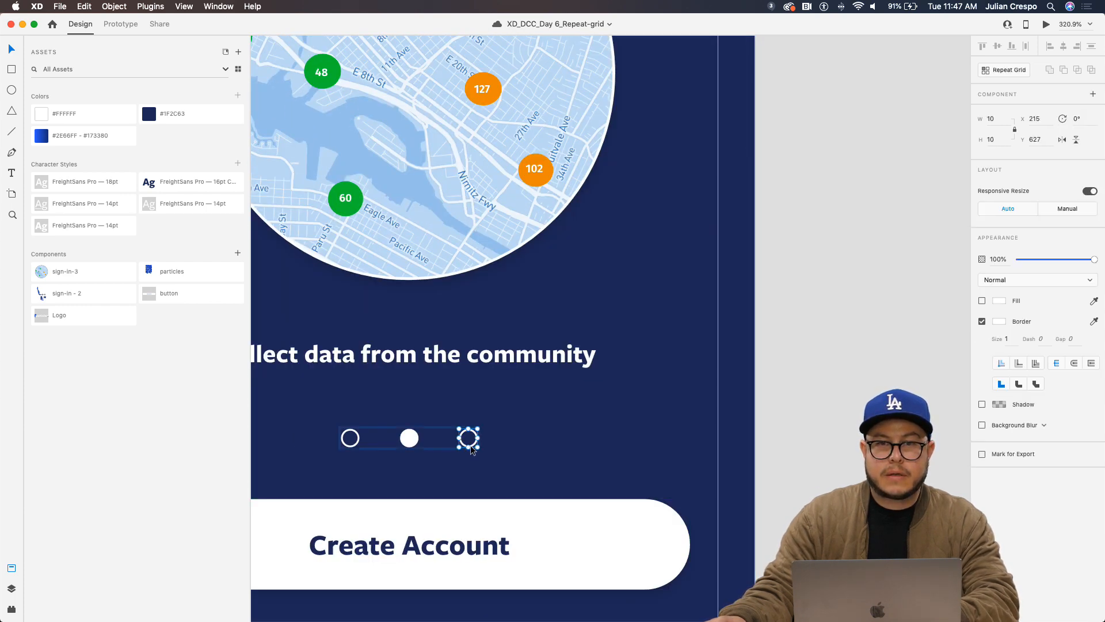
shift+click(412, 446)
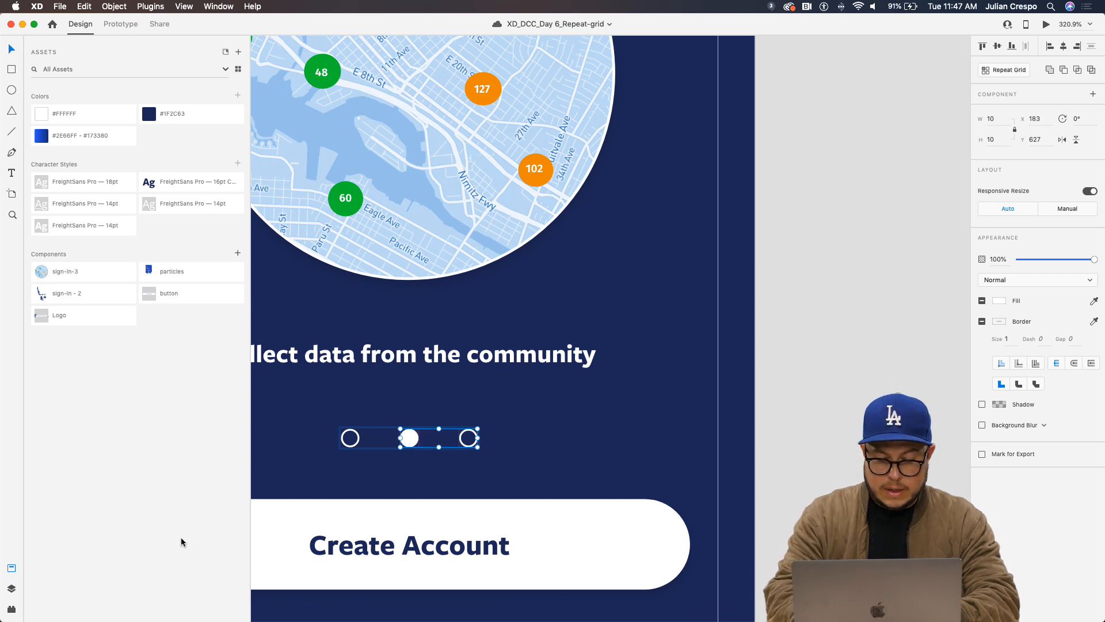
key(super+alt+p)
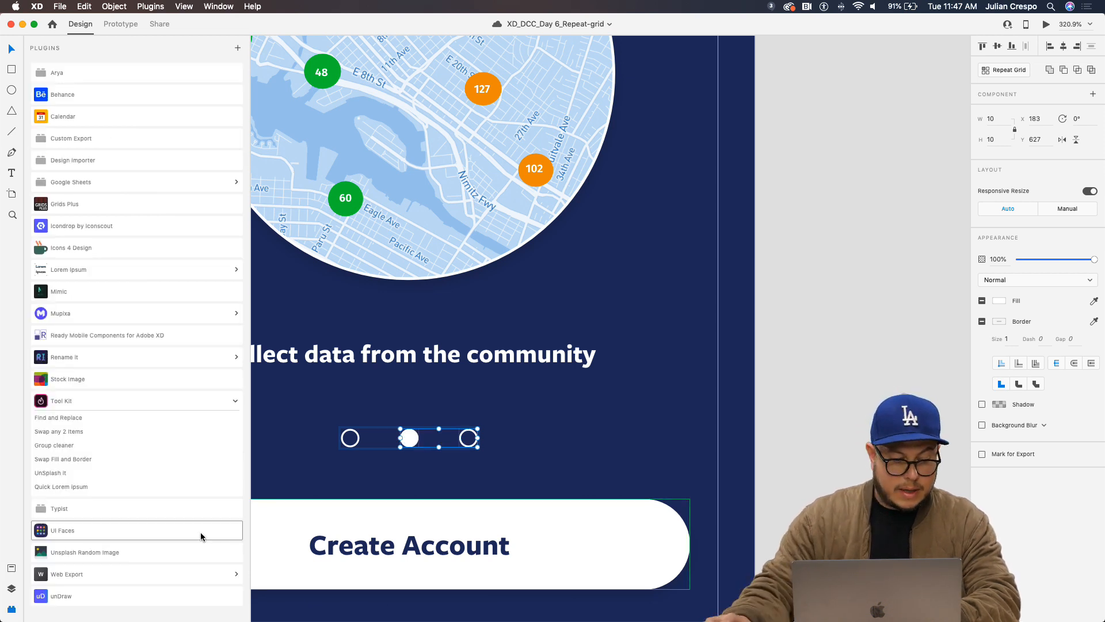
click(81, 433)
click(521, 439)
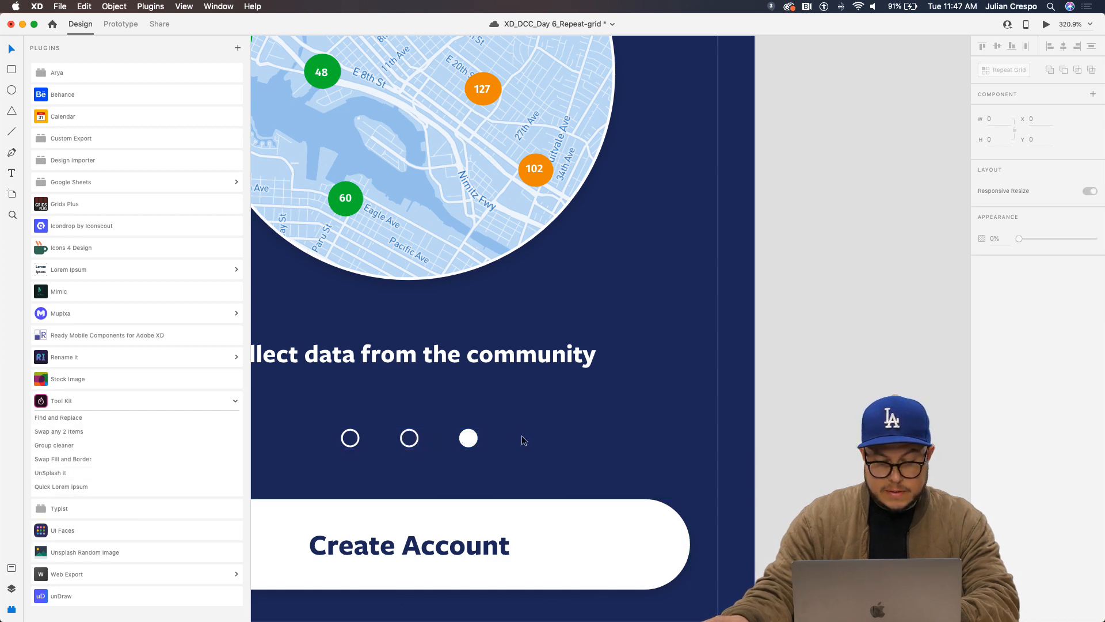
Compare the three sign-in artboards side by side, checking their illustrations, taglines and page dots
key(super+minus)
key(super+minus)
drag(474, 408, 568, 381)
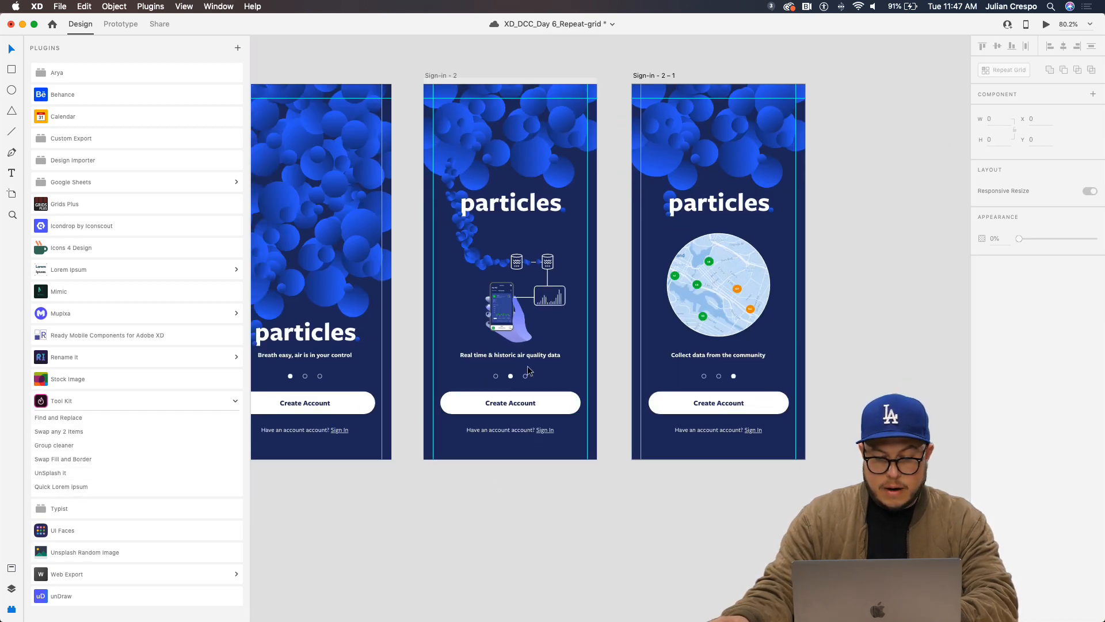
scroll(683, 356, down, 3)
drag(468, 389, 599, 374)
drag(663, 363, 555, 386)
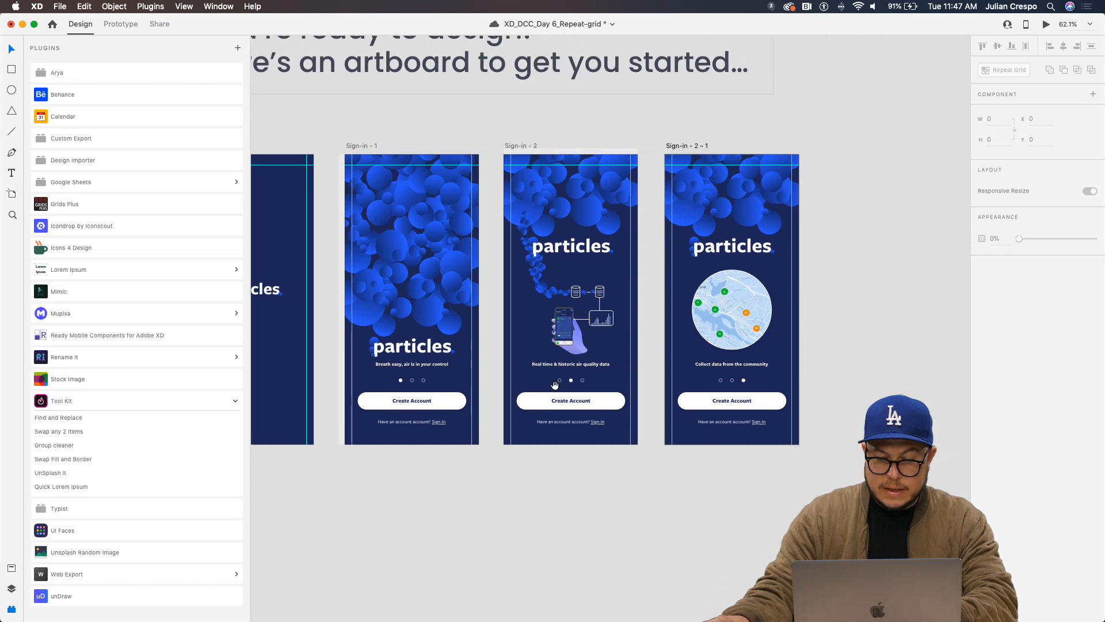
drag(441, 365, 510, 358)
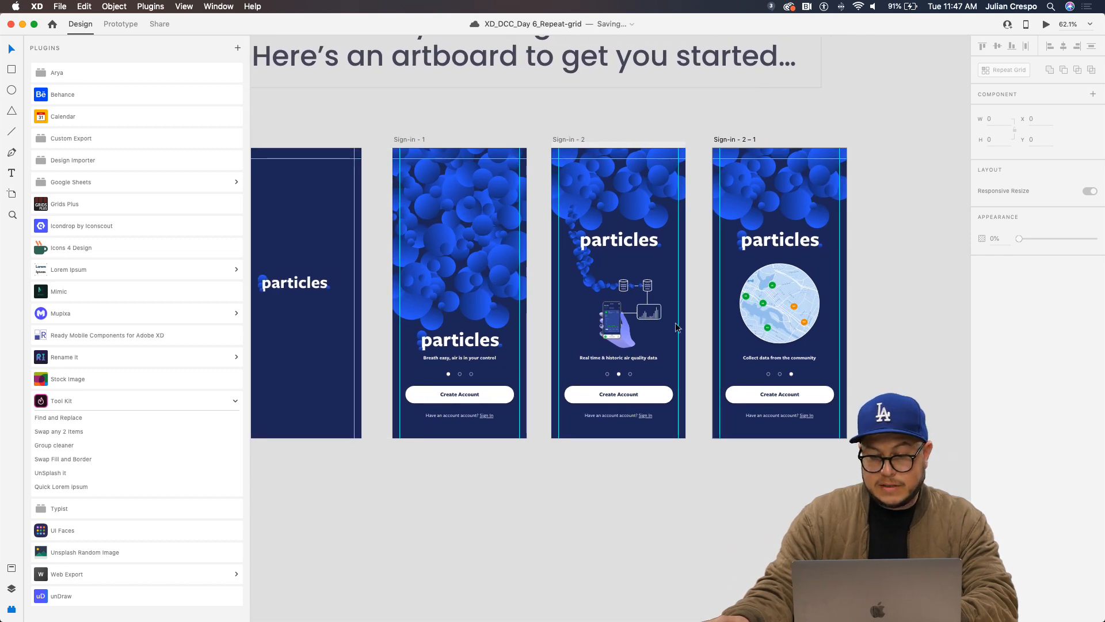
drag(724, 328, 557, 328)
scroll(556, 329, up, 1)
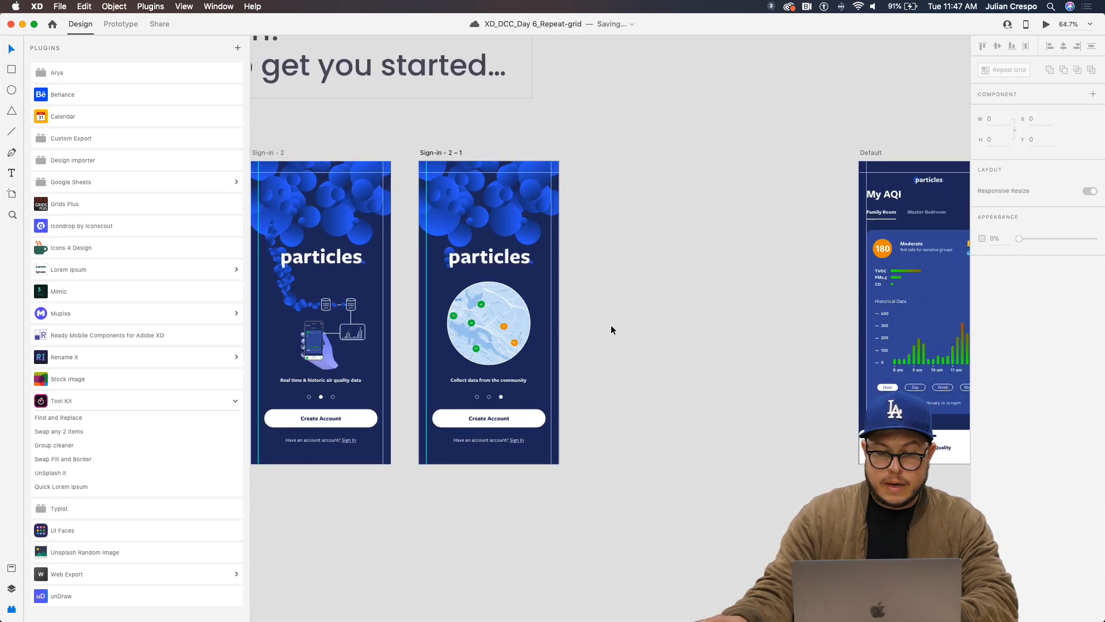
scroll(588, 298, up, 5)
drag(536, 265, 565, 266)
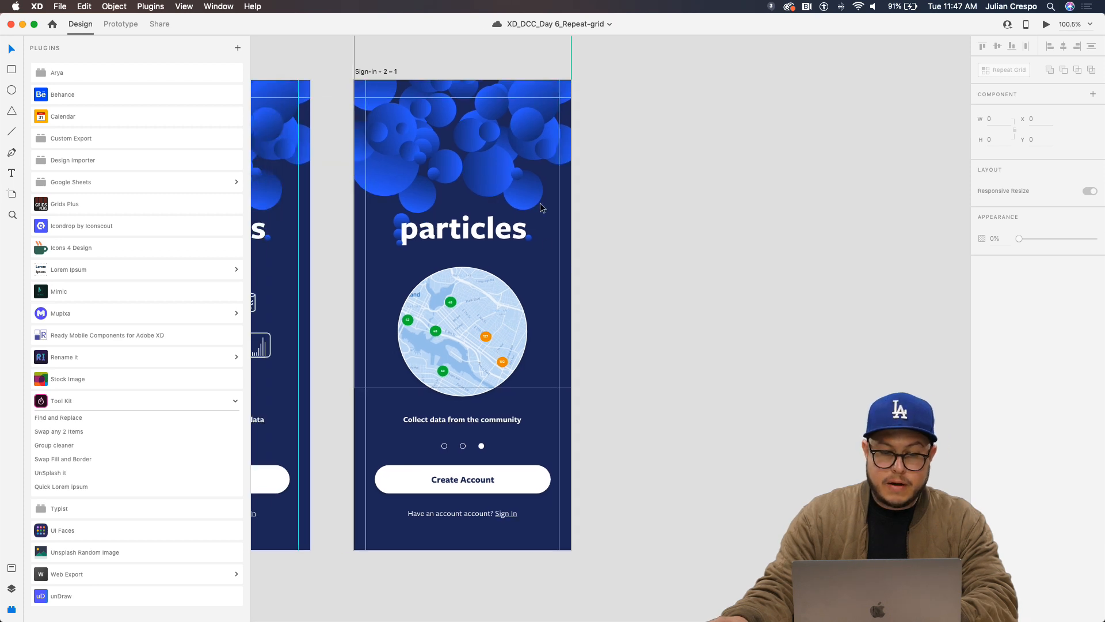
Duplicate the Sign-in - 2 – 1 artboard into the gap before the Default artboard, at X -459, and save the document
scroll(578, 241, down, 3)
scroll(590, 248, right, 3)
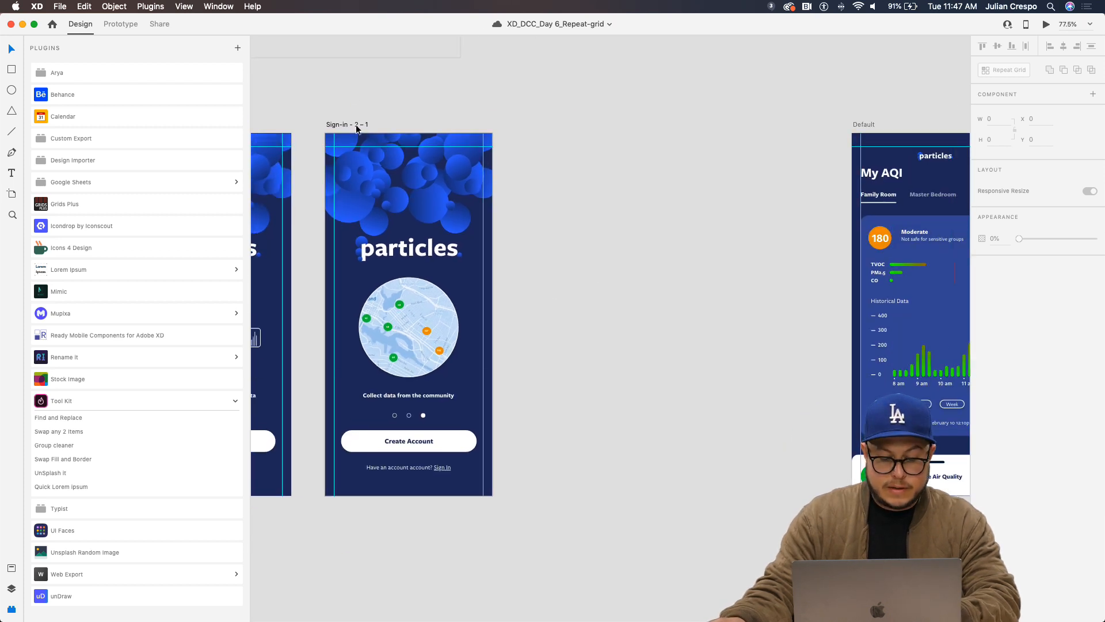
drag(356, 124, 559, 142)
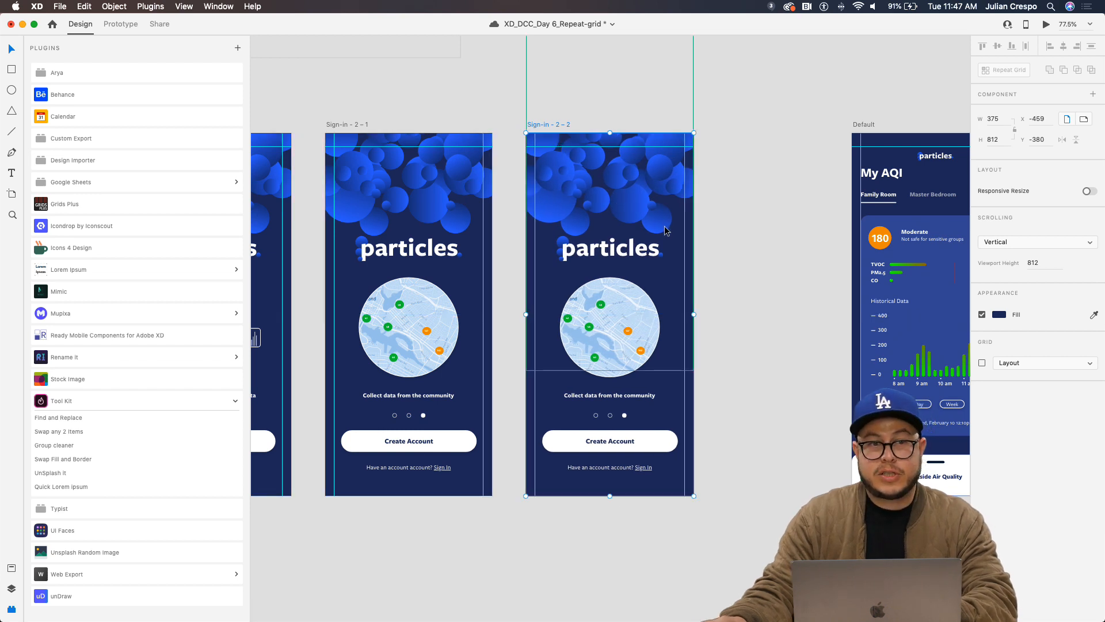
scroll(655, 254, down, 3)
scroll(655, 254, right, 5)
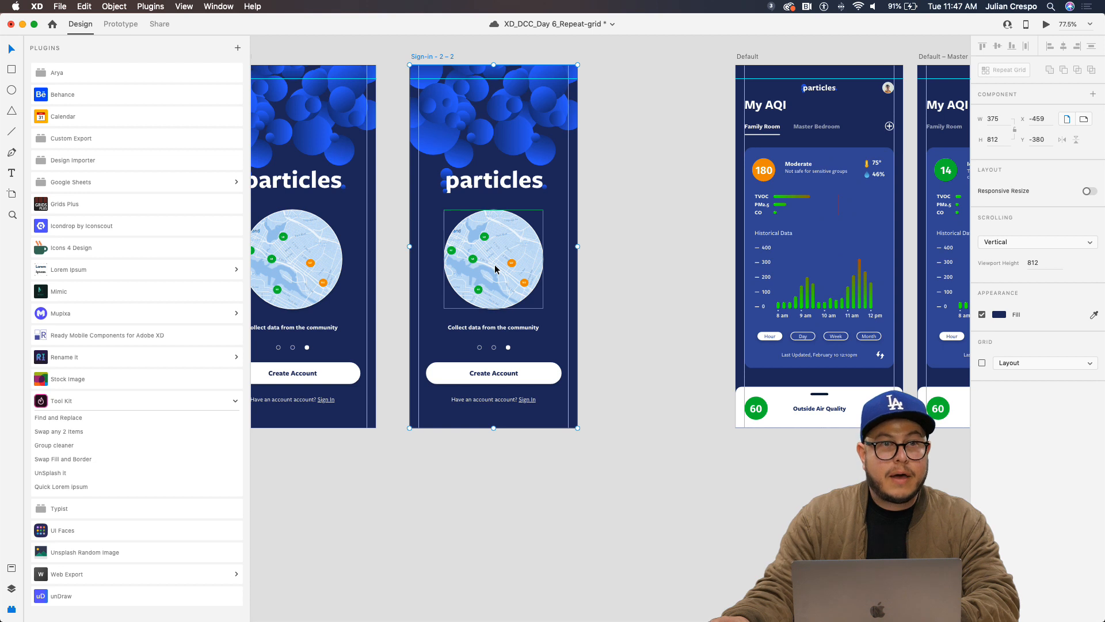
key(super+s)
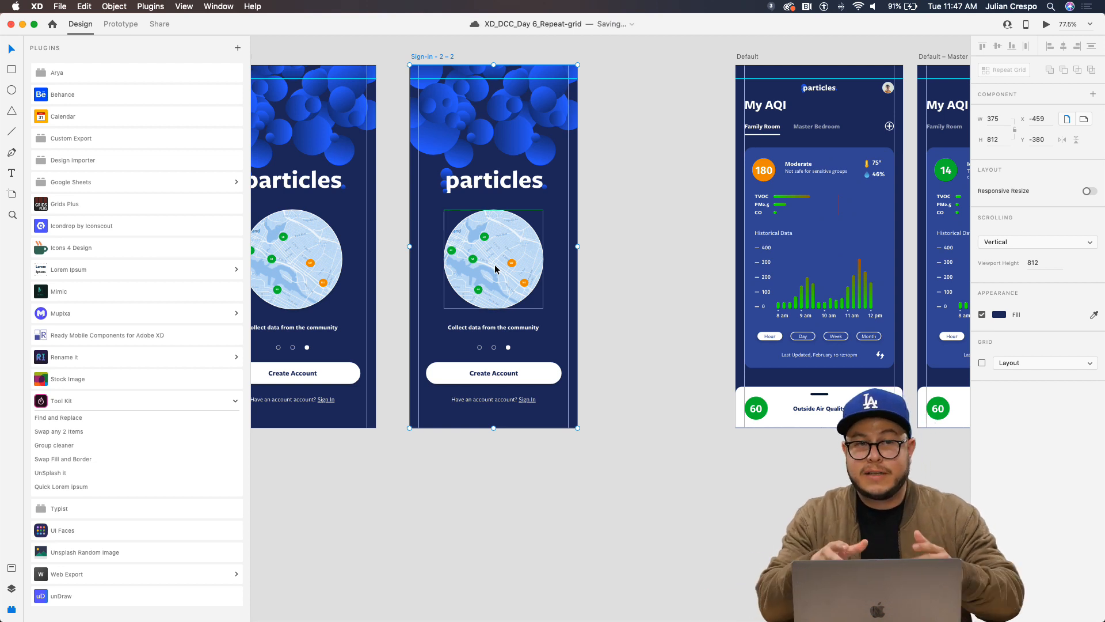
Delete the circular map, the community tagline and the page dots from the Sign-in - 2 – 2 artboard
click(496, 269)
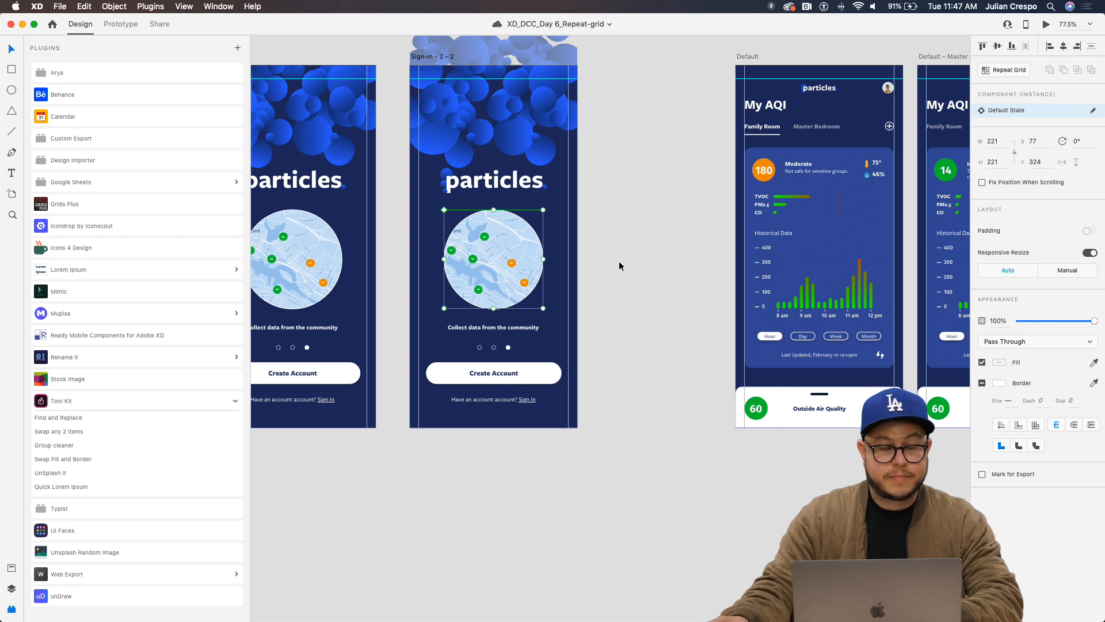
key(Delete)
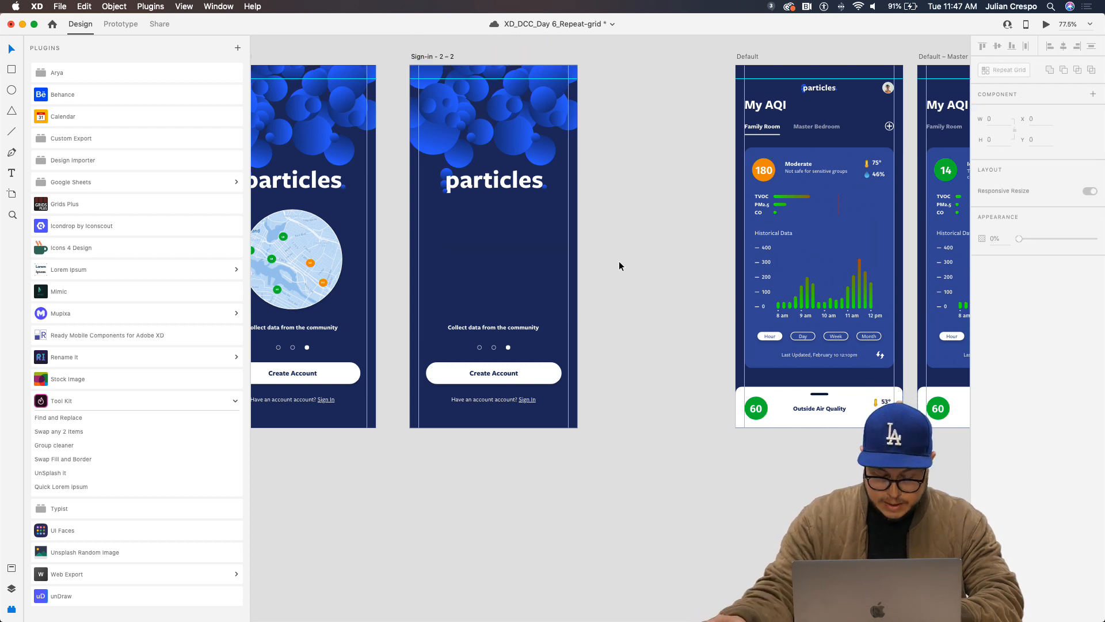
click(532, 144)
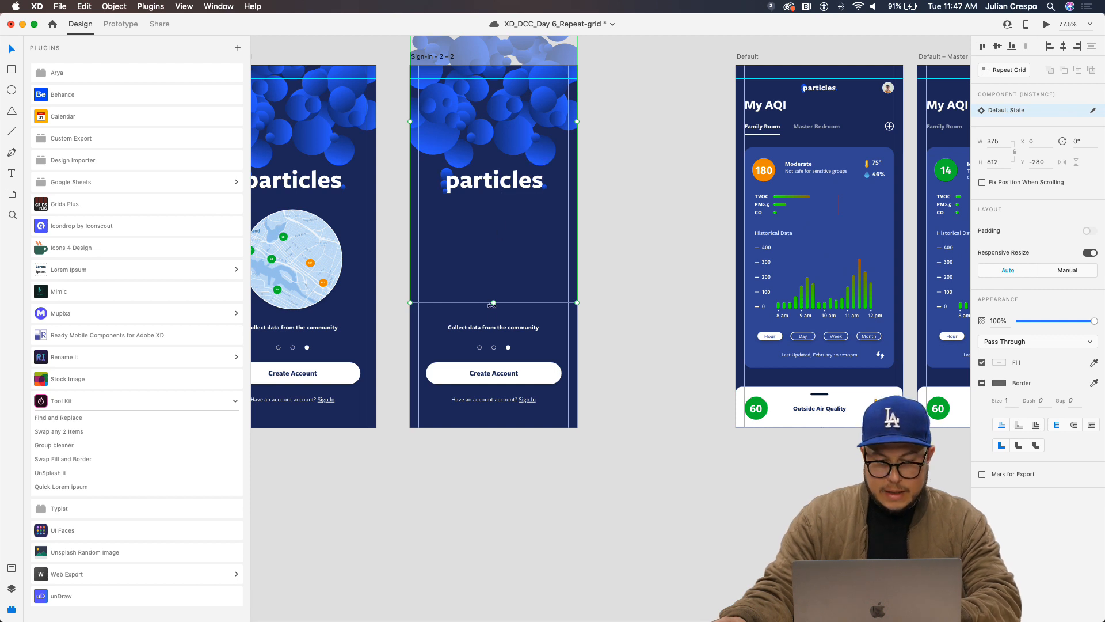
click(499, 329)
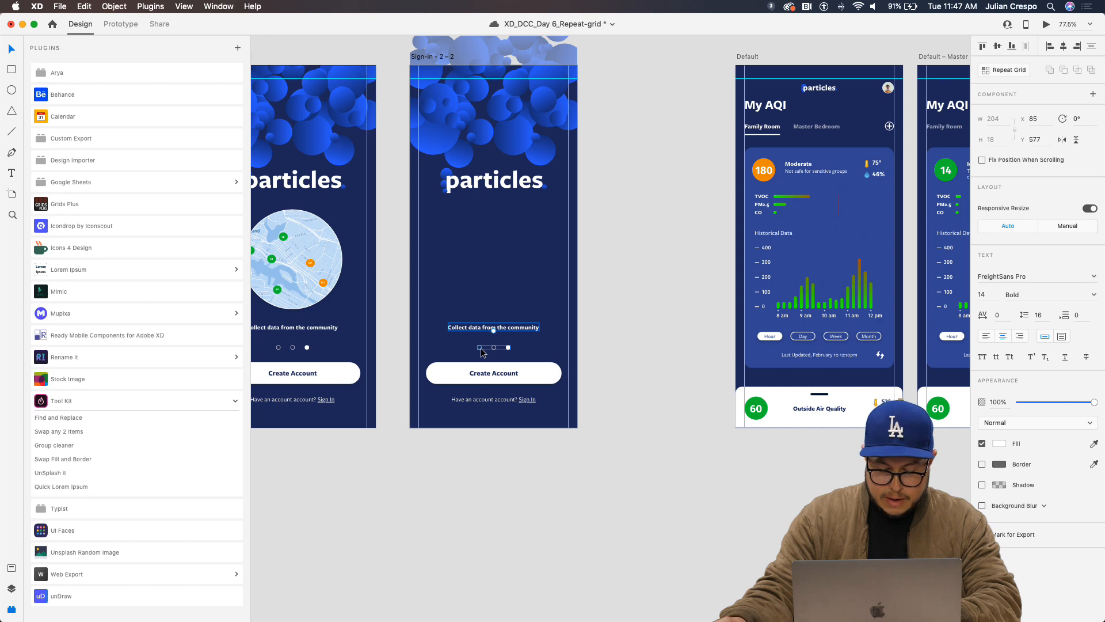
key(Delete)
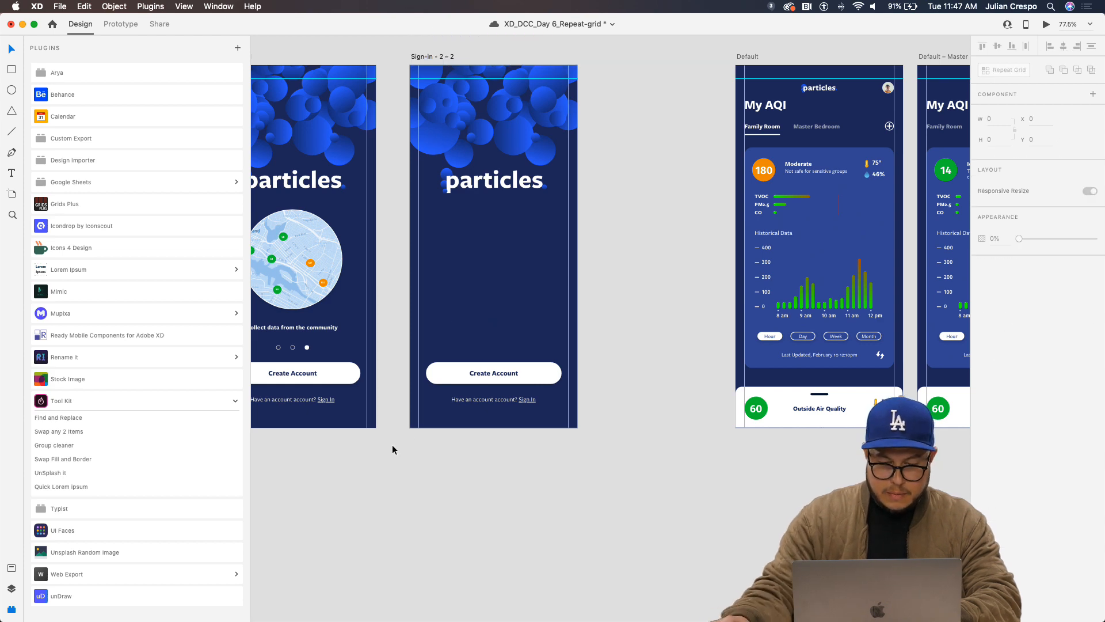
Draw a white borderless rectangle about 304 by 40 below the particles logo on Sign-in - 2 – 2, at about X 36, Y 373
scroll(471, 244, up, 5)
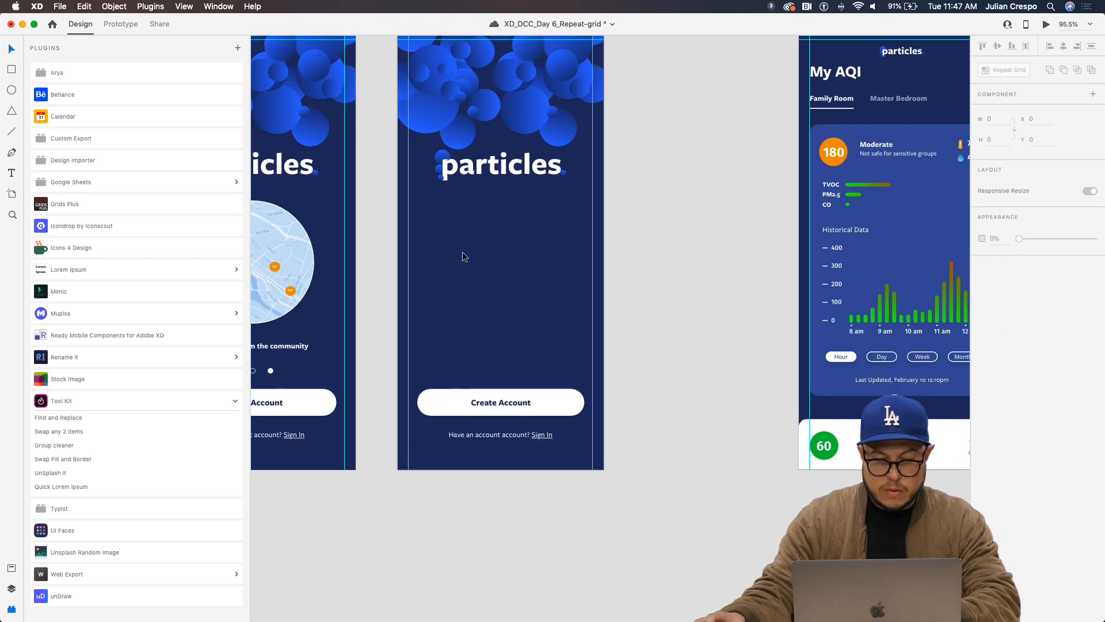
scroll(443, 246, up, 1)
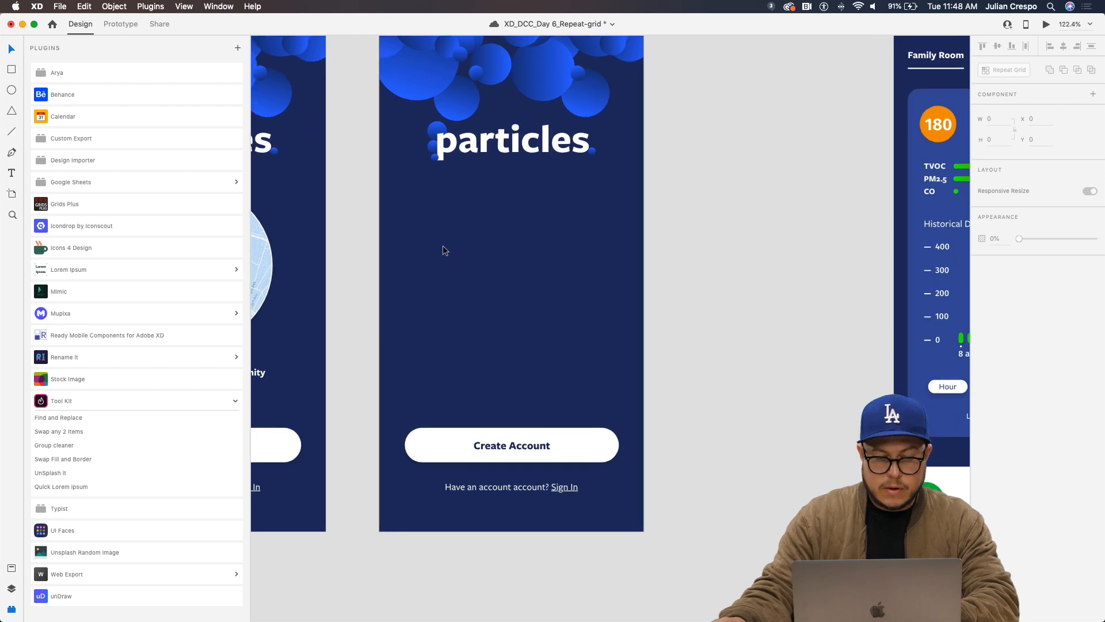
click(422, 226)
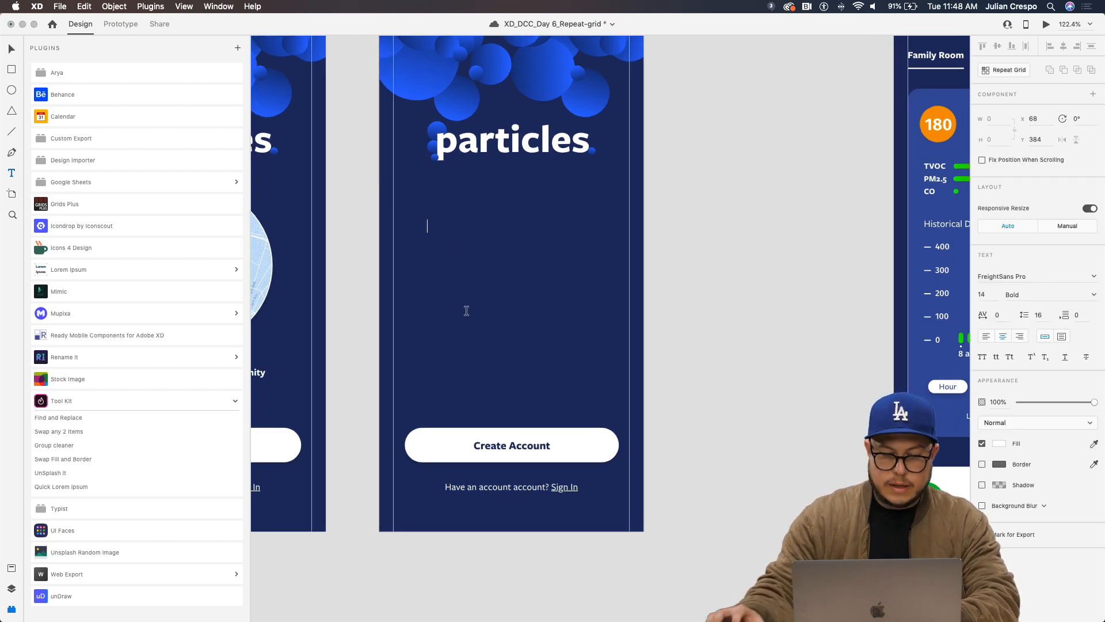
key(Escape)
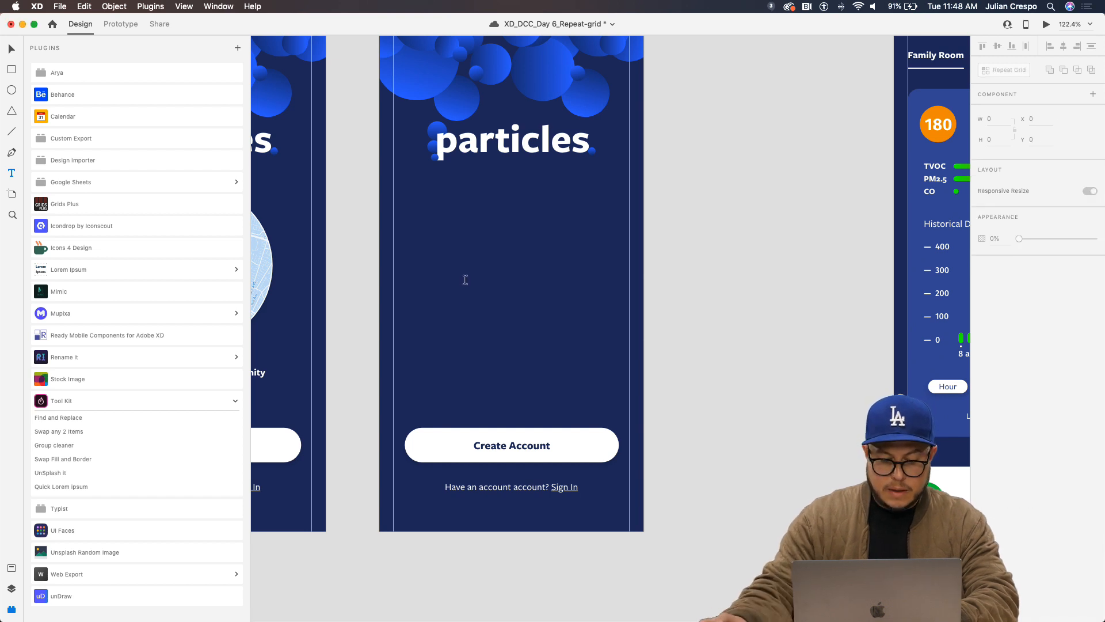
key(r)
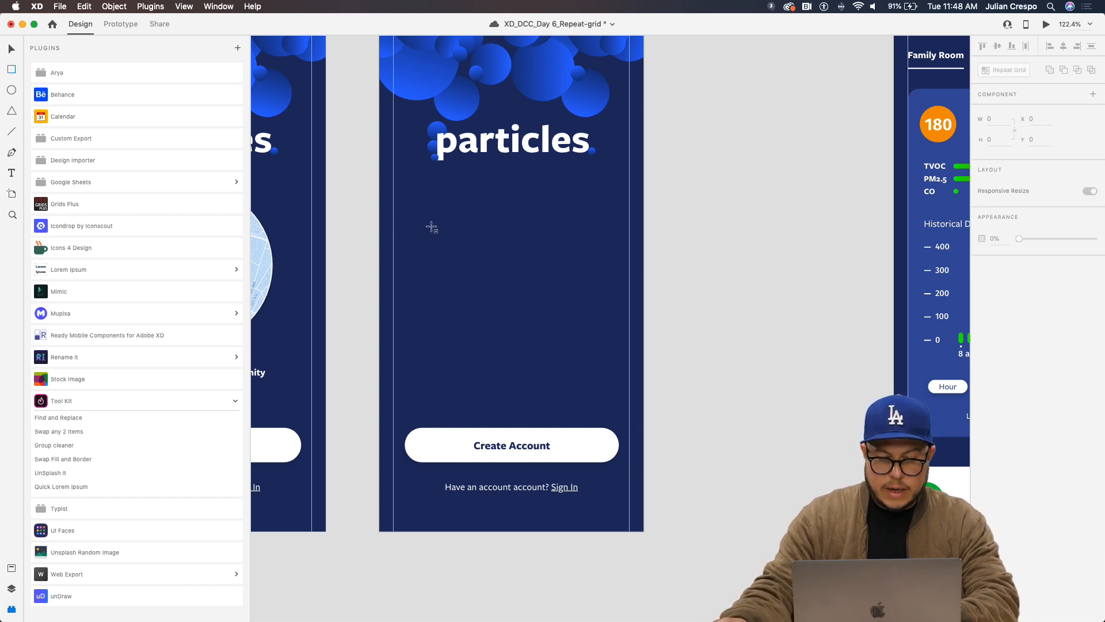
mouse_move(405, 222)
mouse_down()
mouse_move(599, 260)
mouse_move(620, 250)
mouse_up()
scroll(587, 246, up, 5)
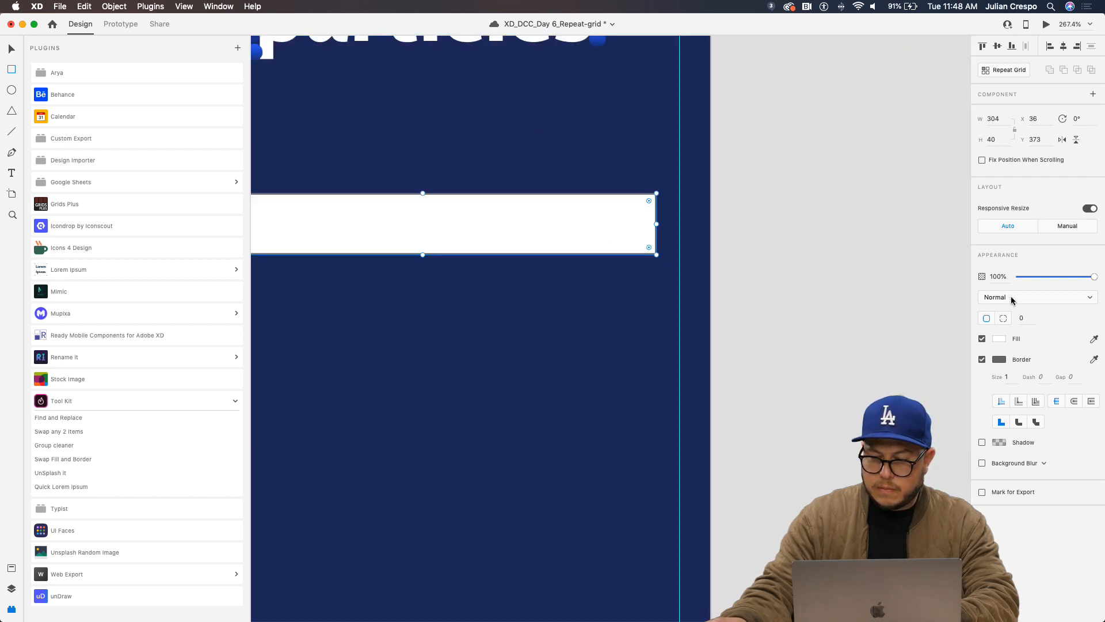
click(983, 360)
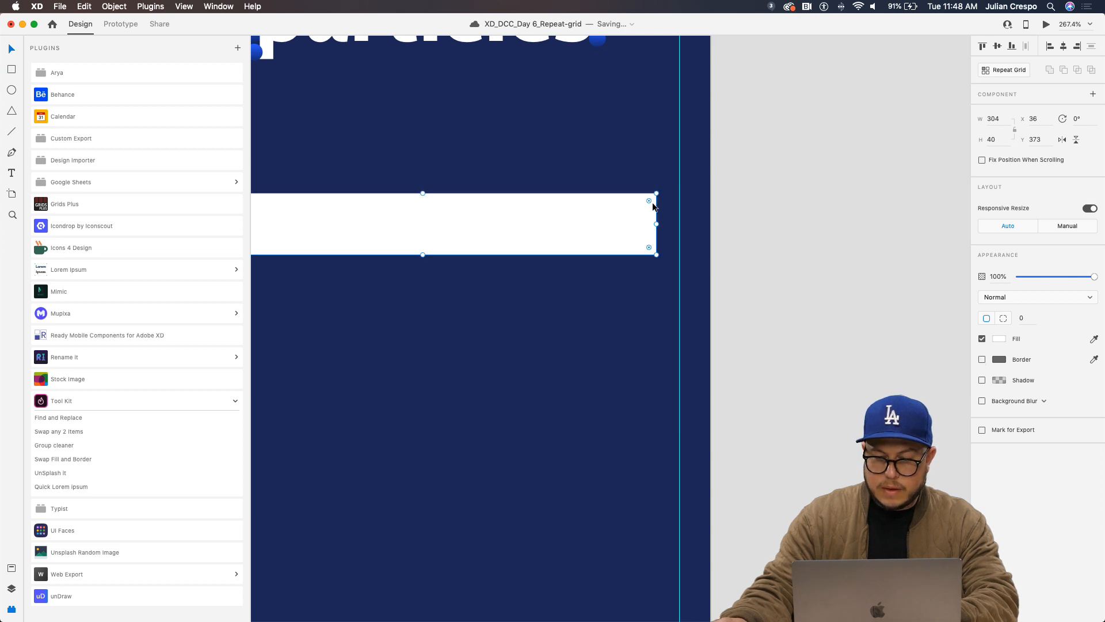
Round the white rectangle's corners with a radius of 4 and save the document
mouse_move(649, 200)
mouse_down()
mouse_move(605, 235)
mouse_move(650, 206)
mouse_up()
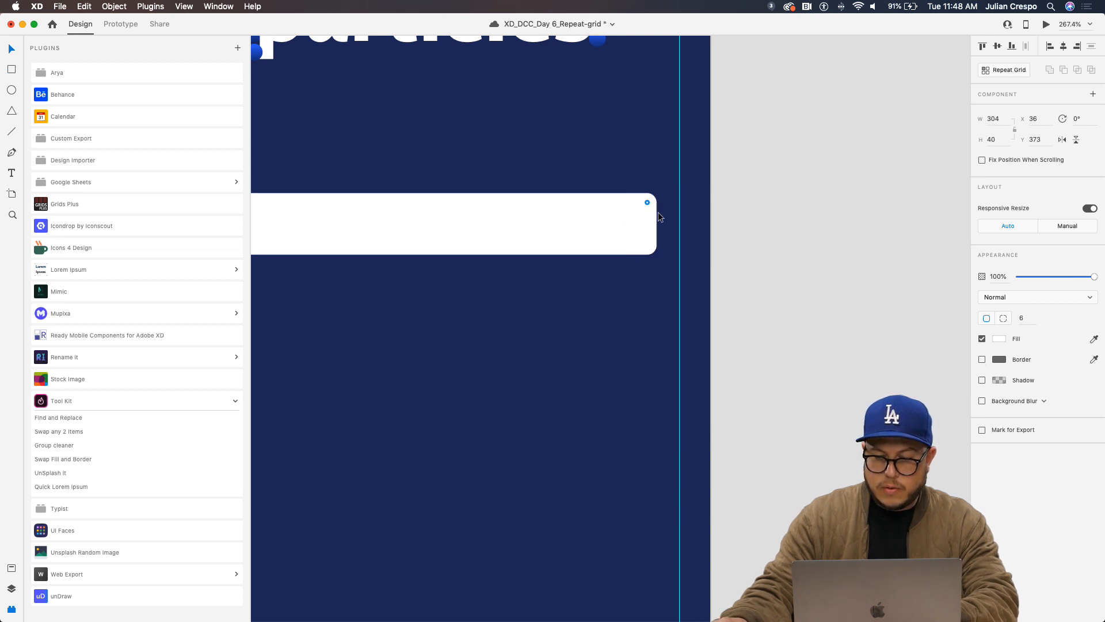
click(1024, 319)
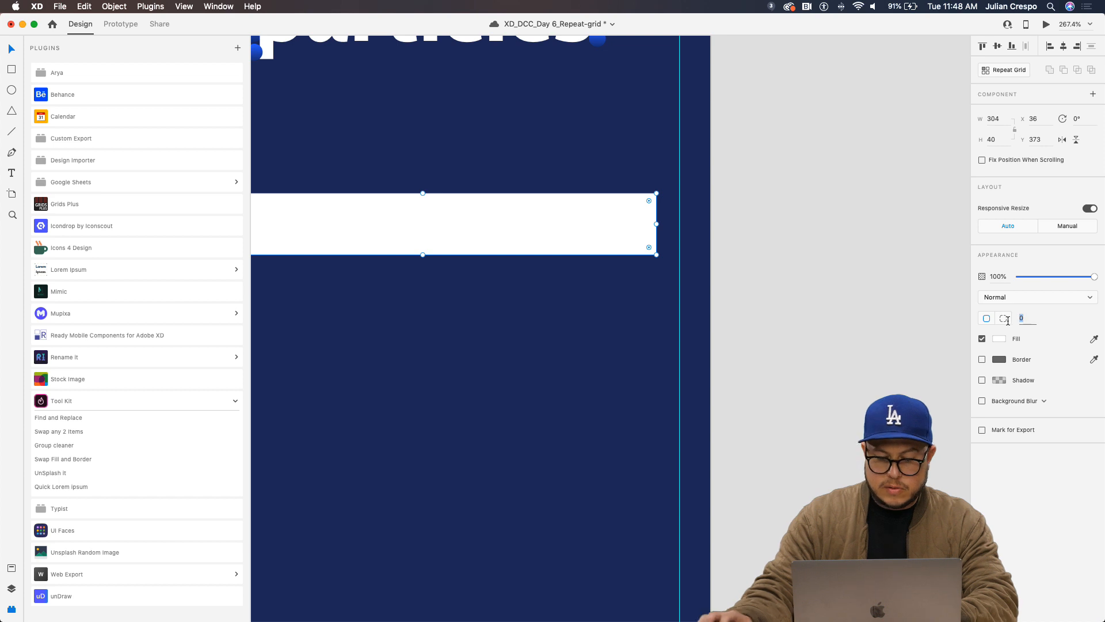
text(4)
key(Return)
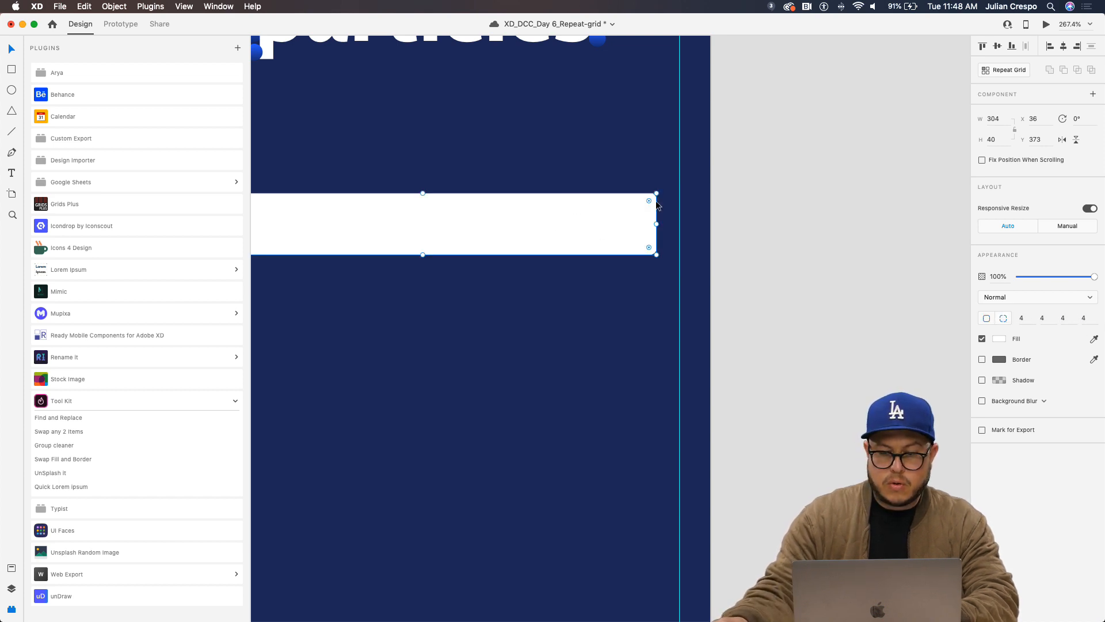
key(super+s)
click(573, 302)
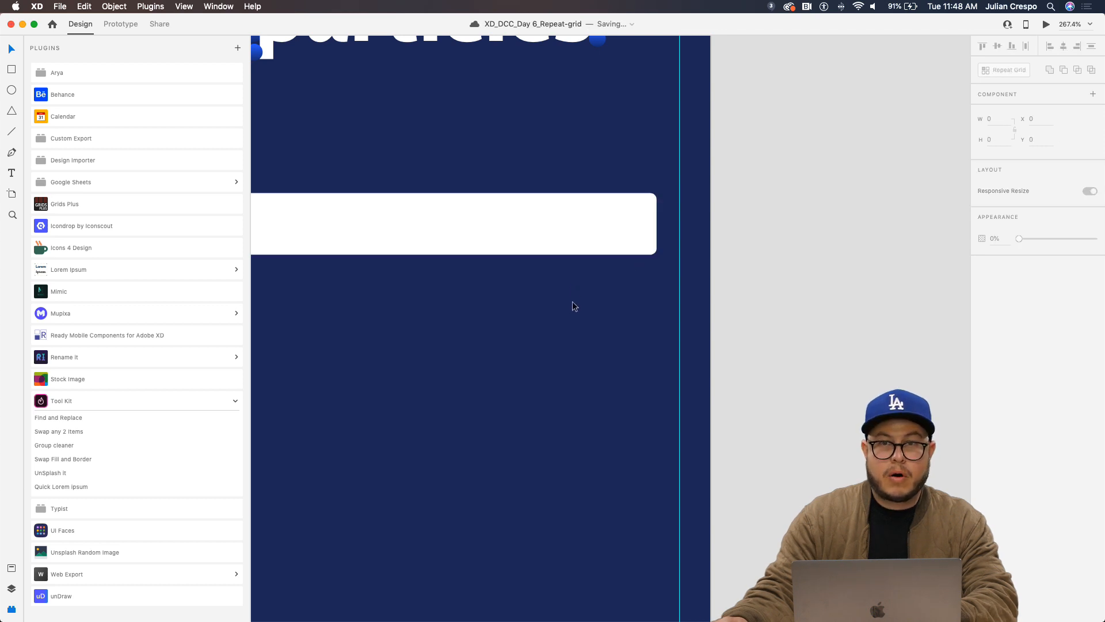
drag(561, 300, 790, 293)
scroll(787, 291, down, 5)
scroll(734, 281, up, 3)
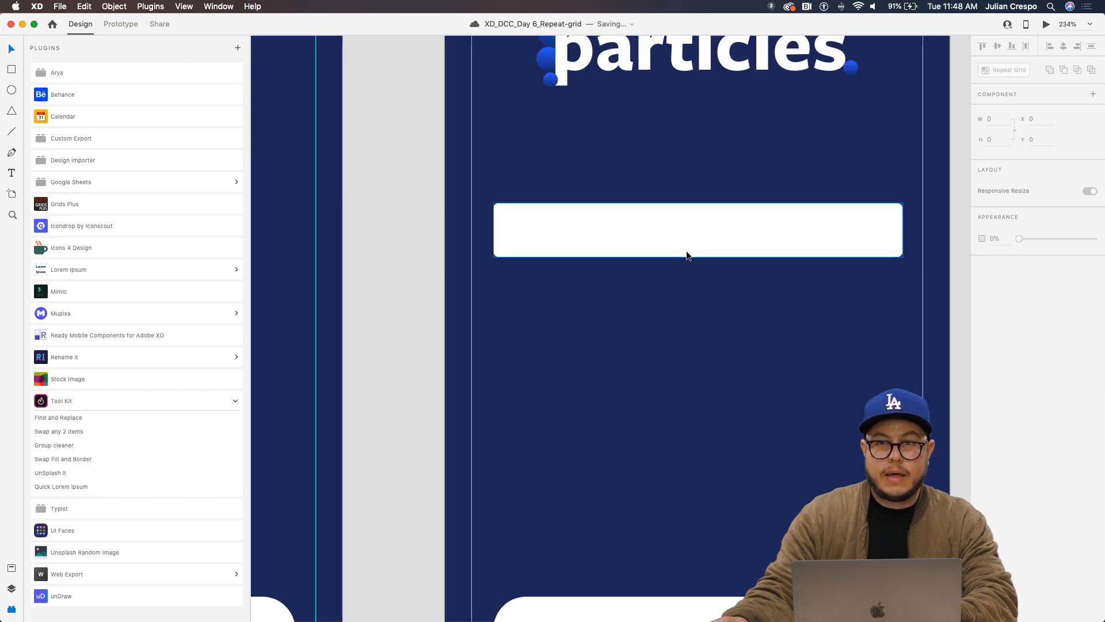
click(639, 247)
scroll(602, 241, up, 3)
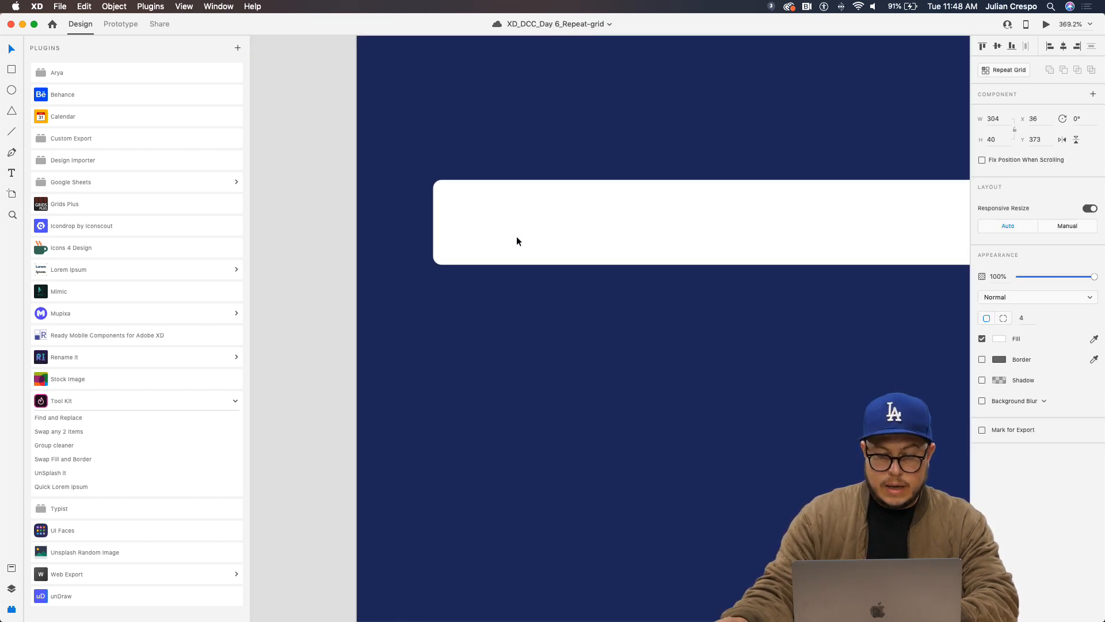
key(t)
click(481, 227)
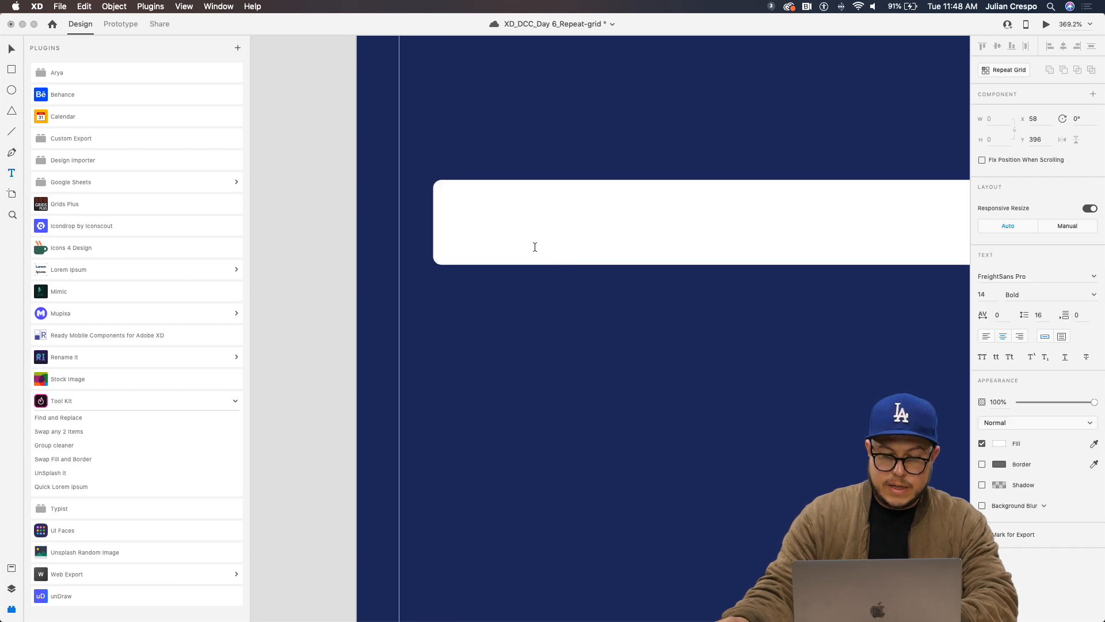
key(Escape)
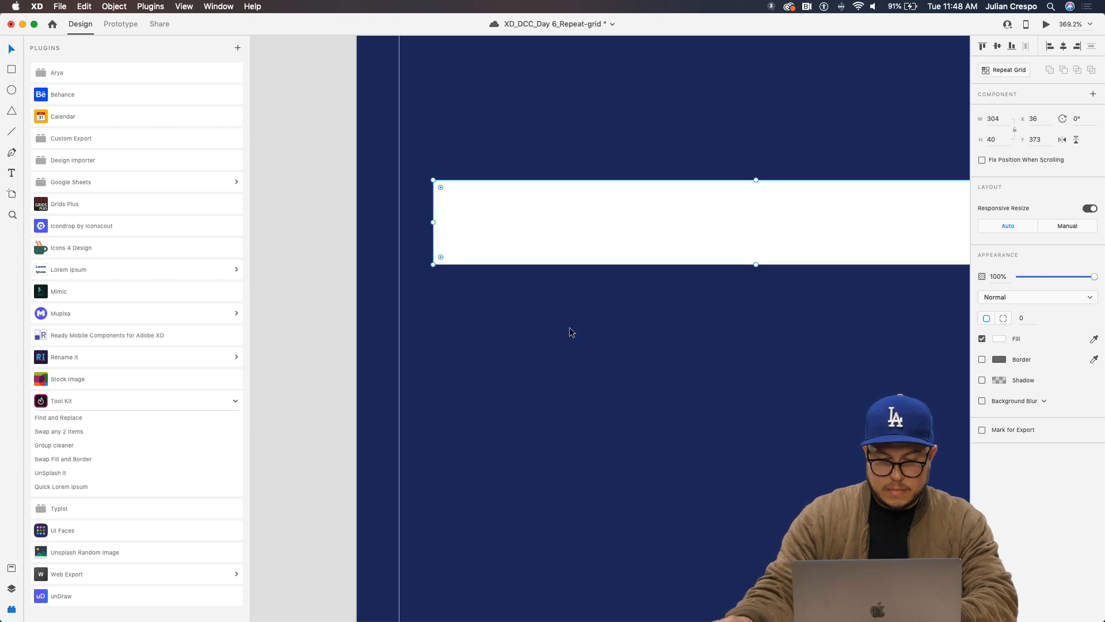
Add a left-aligned text label reading "First Name" just below the white rectangle, at about X 37, Y 431
key(t)
click(507, 326)
text(Fir)
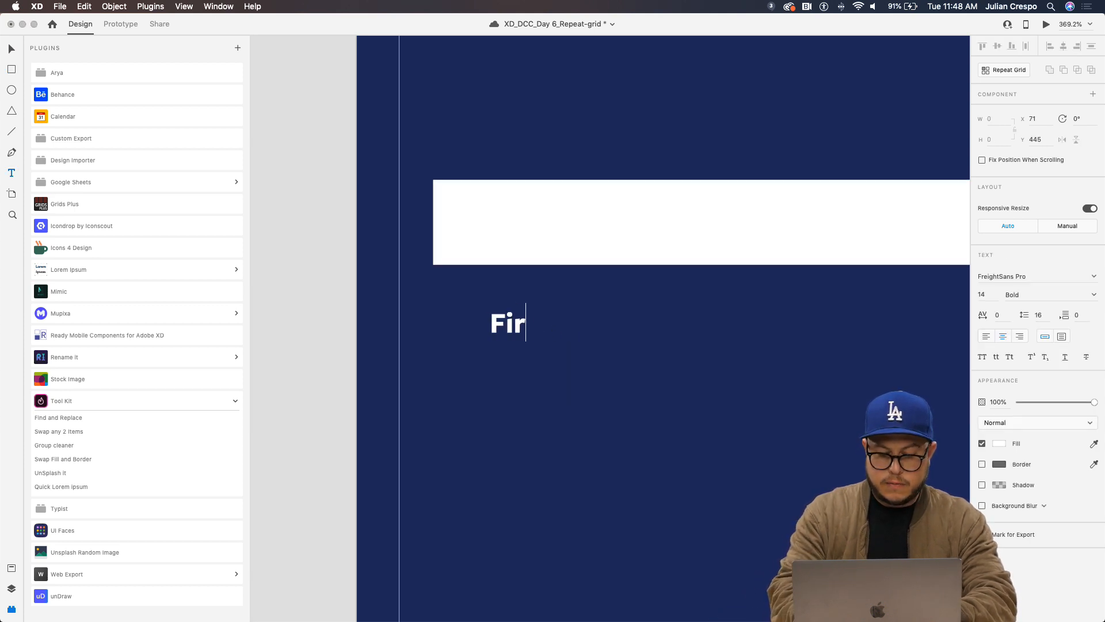
text(st Name)
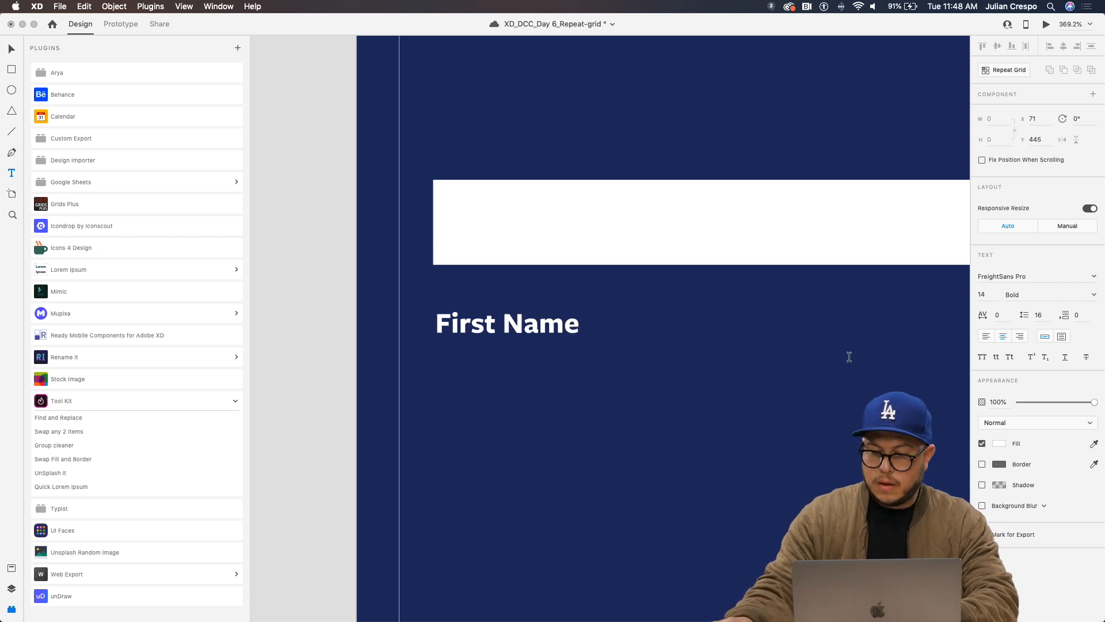
text(v)
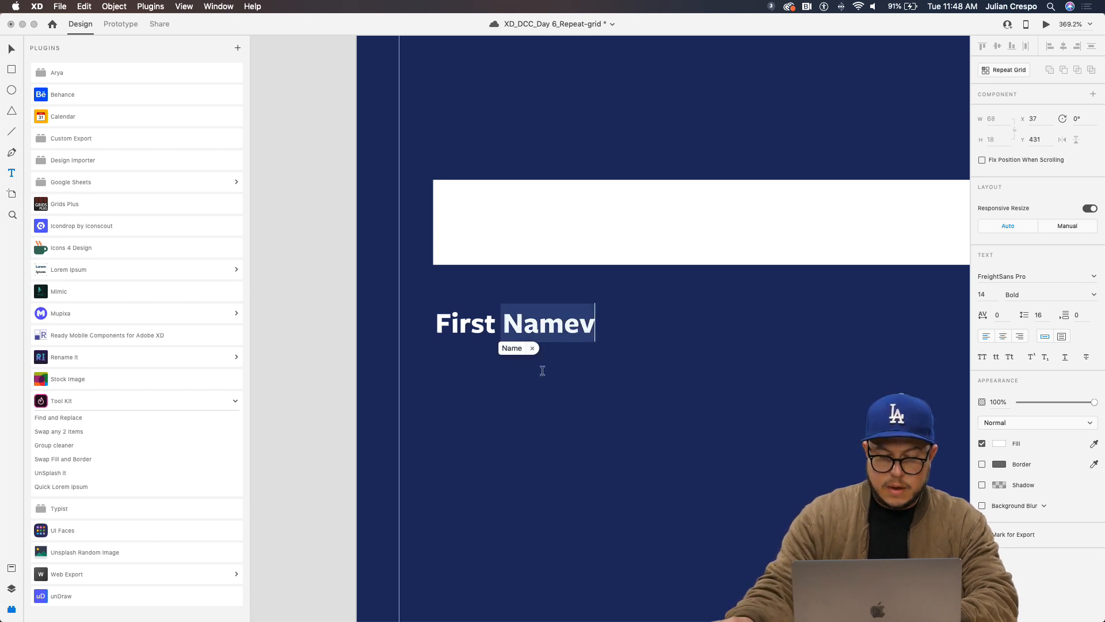
key(BackSpace)
key(Escape)
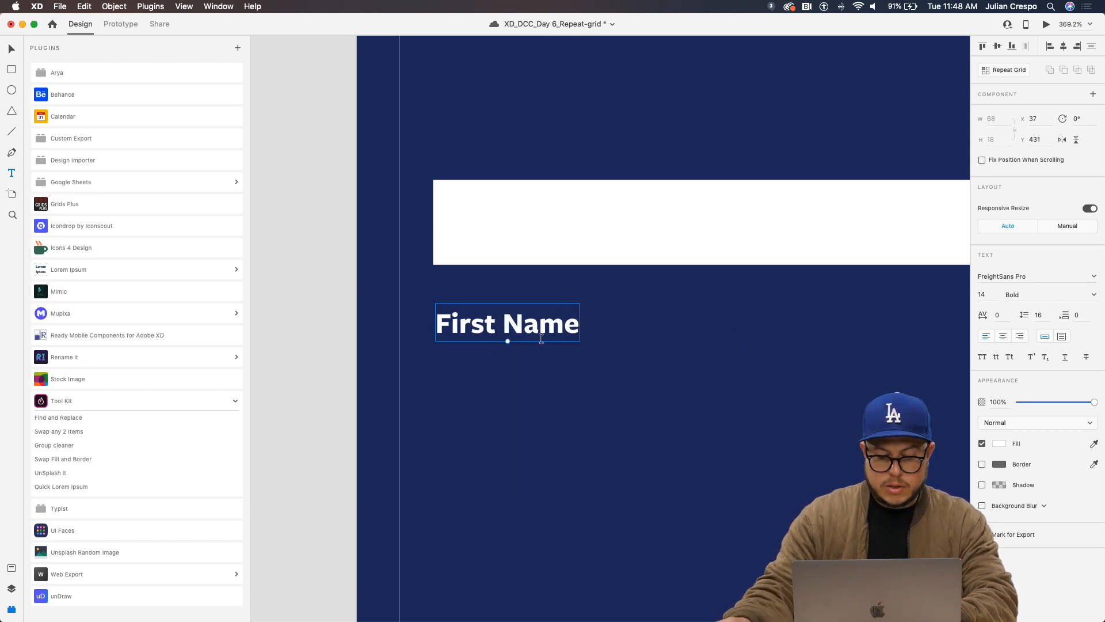
Move the First Name label onto the white rectangle at about X 47, Y 384 and change its fill to grey
drag(533, 333, 553, 233)
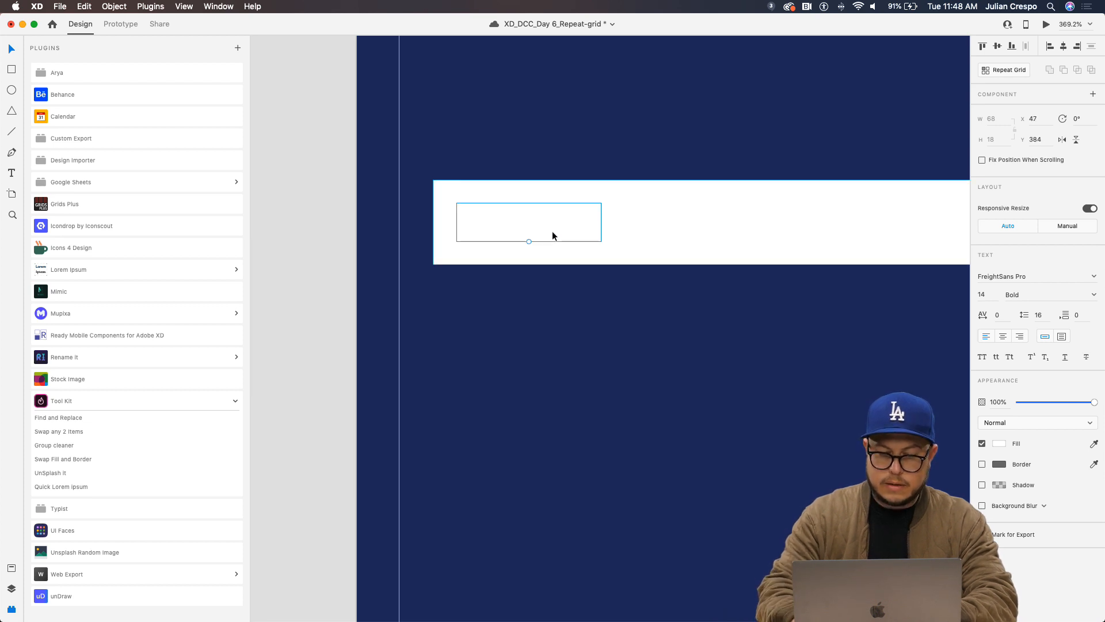
key(super+shift+y)
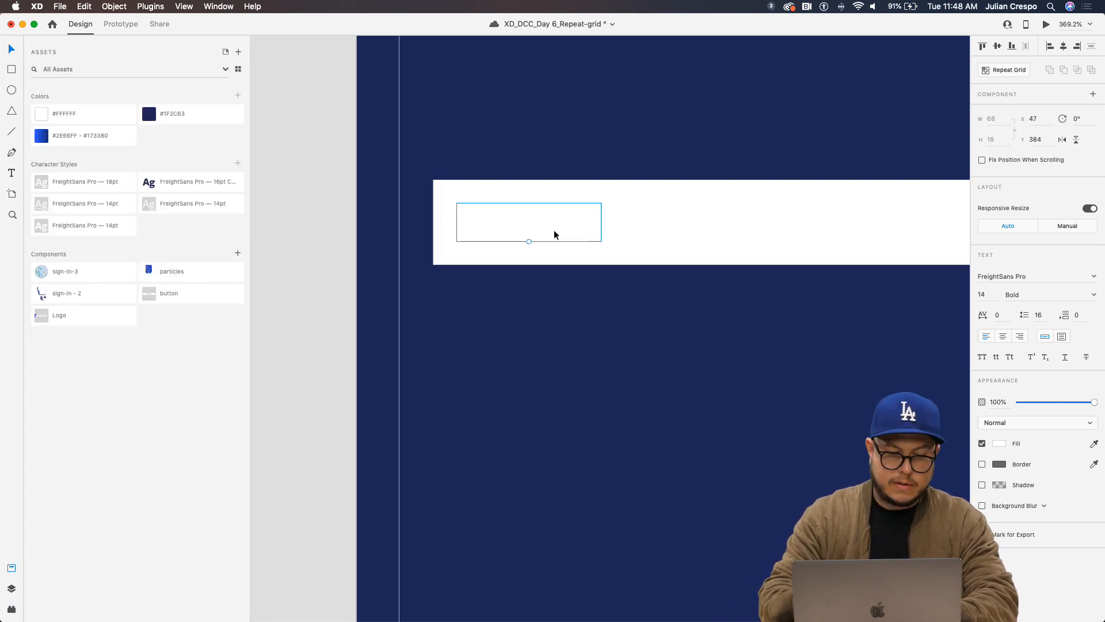
click(998, 445)
drag(871, 400, 838, 419)
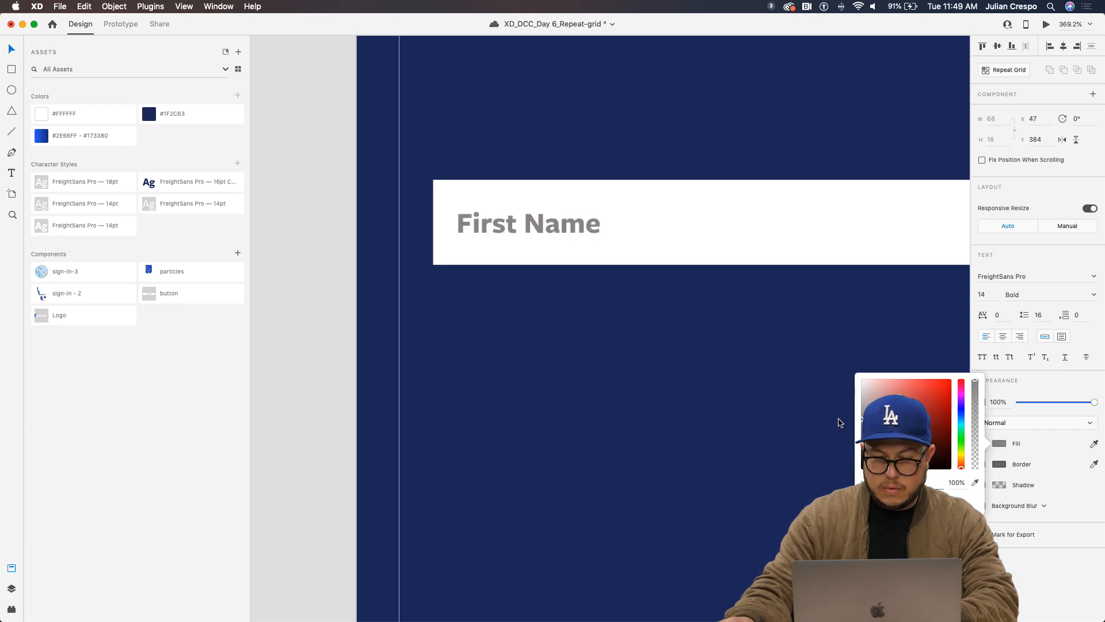
click(698, 391)
Set the First Name label's font weight to Medium after trying Book
scroll(675, 372, down, 6)
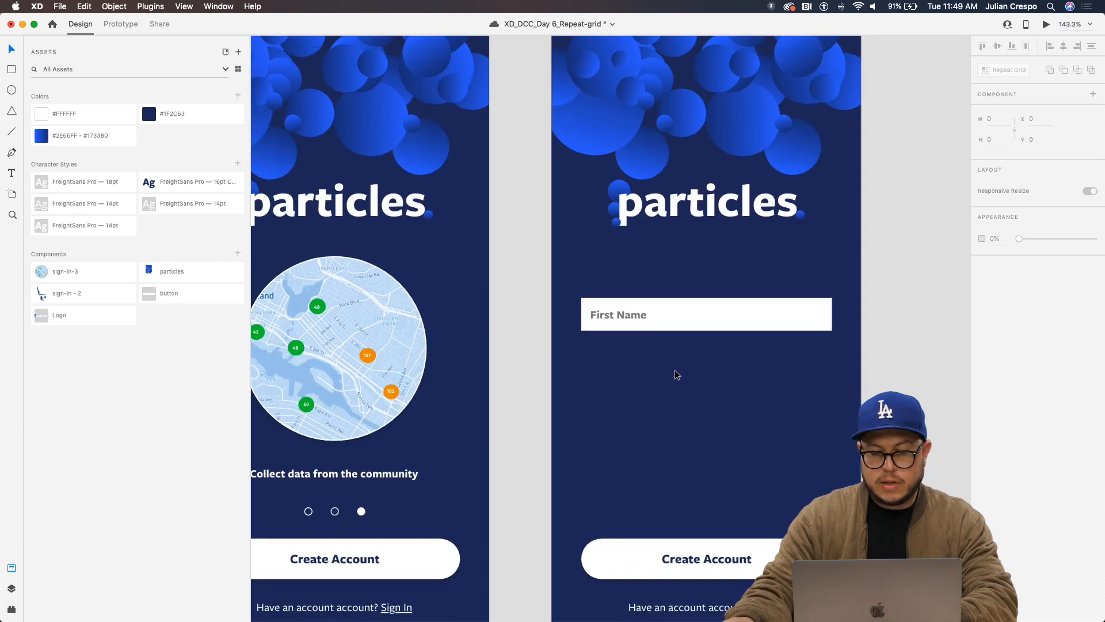
scroll(675, 371, up, 3)
click(595, 283)
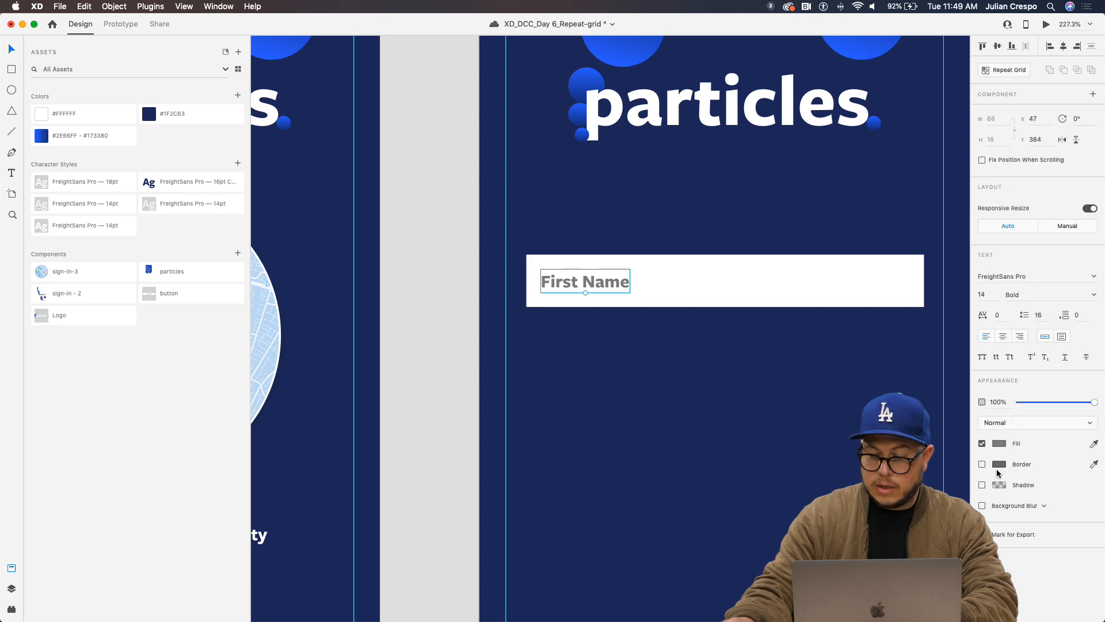
click(1093, 295)
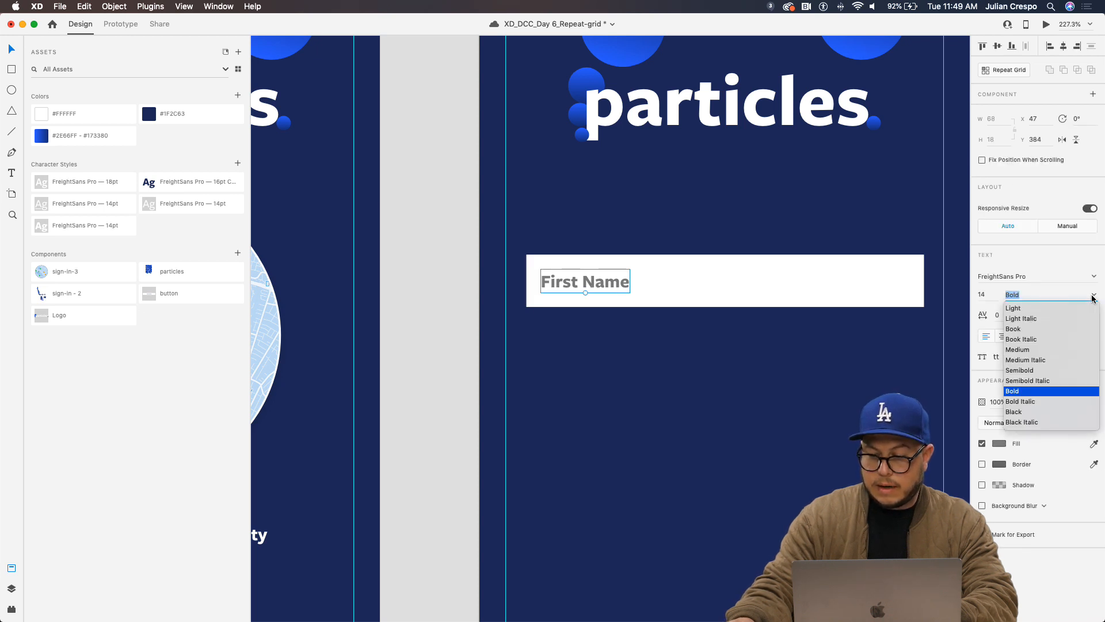
click(1019, 332)
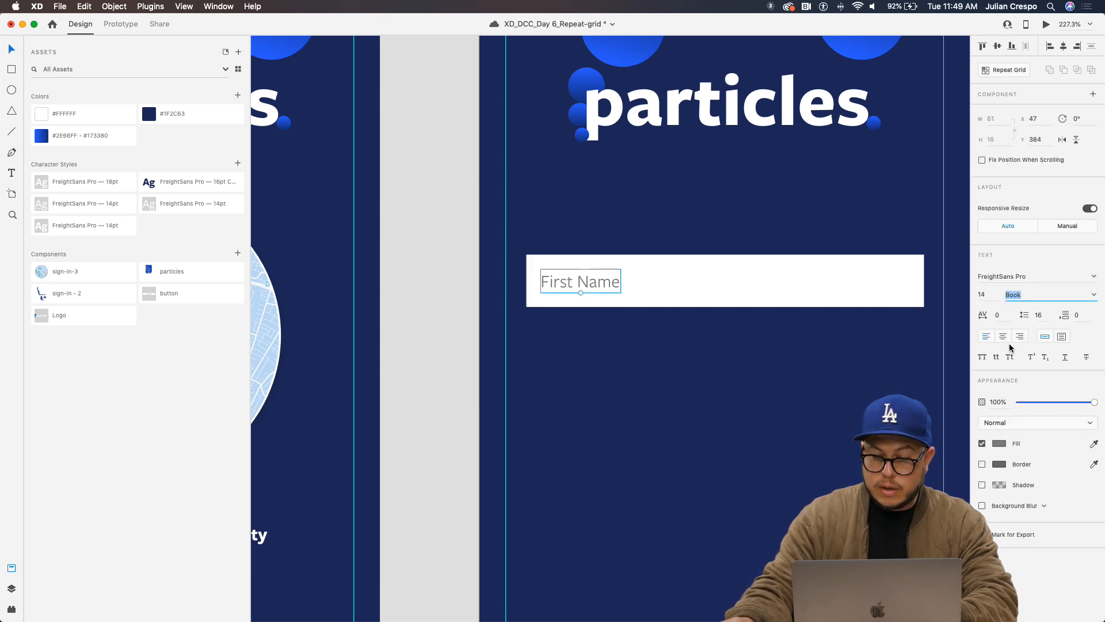
click(1093, 296)
click(1025, 351)
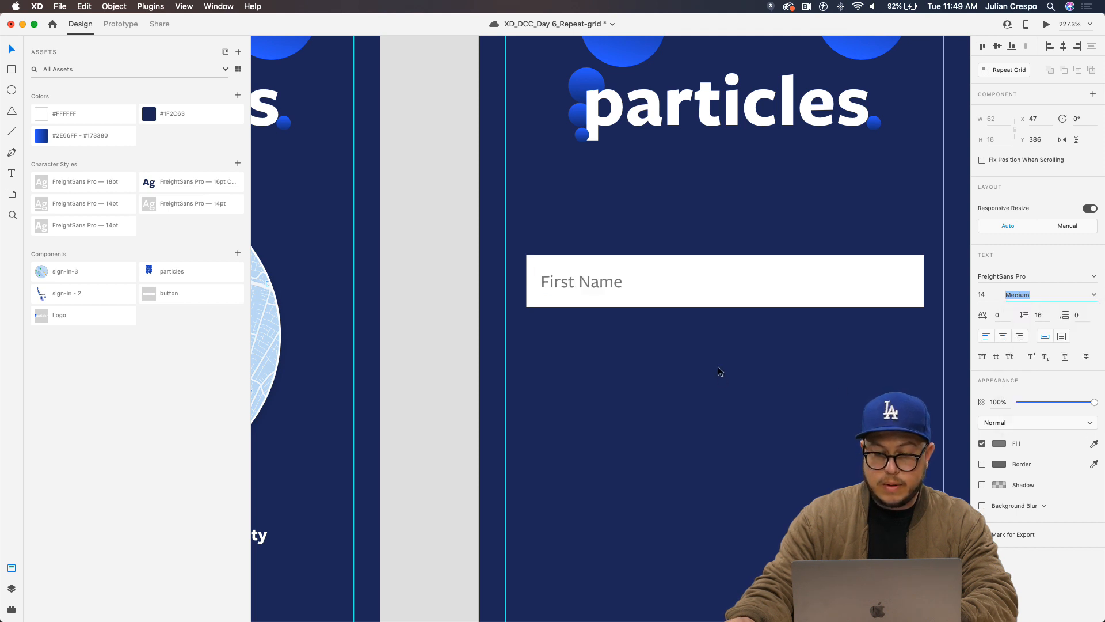
click(720, 373)
Set the white field rectangle's corner radius to 4
scroll(718, 376, up, 3)
scroll(713, 376, down, 4)
scroll(680, 368, down, 1)
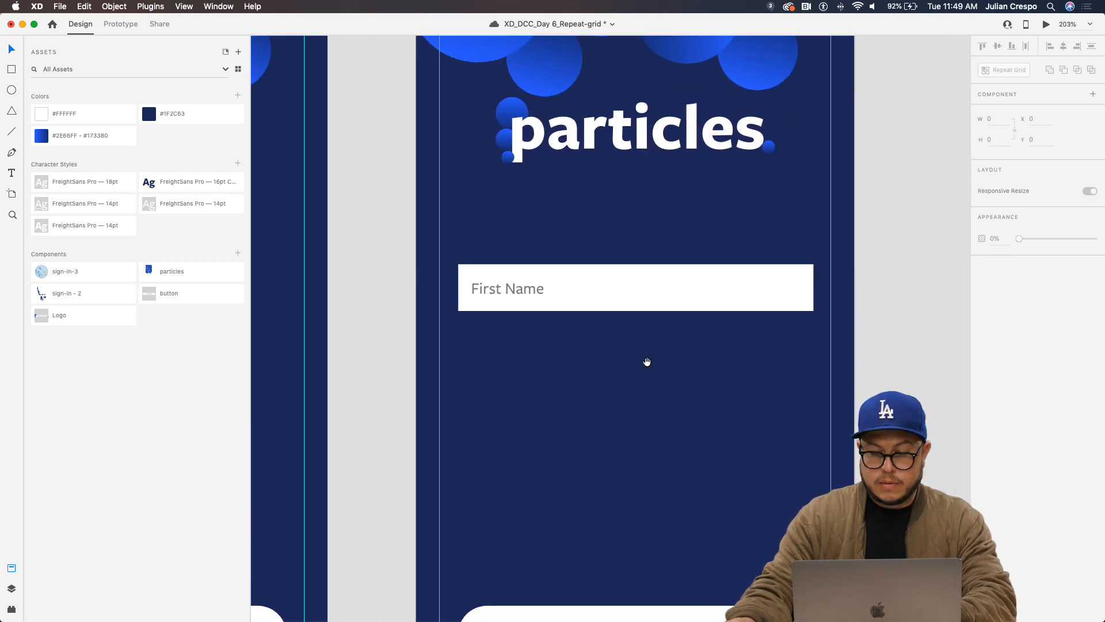
click(662, 291)
scroll(668, 299, up, 5)
drag(560, 282, 867, 284)
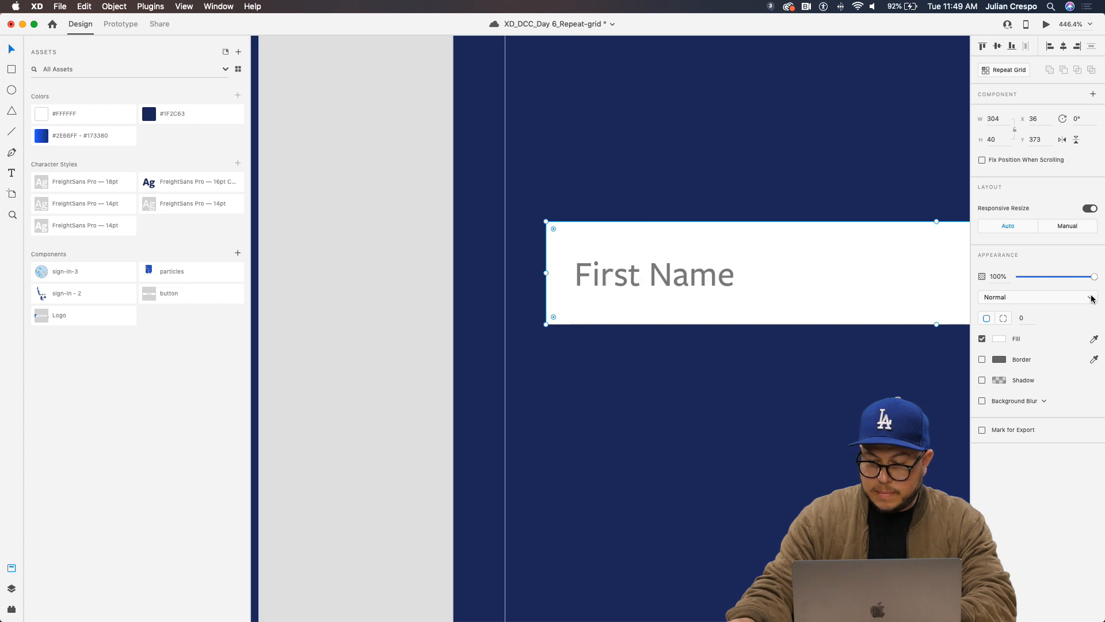
drag(1033, 317, 1007, 321)
text(4)
key(Return)
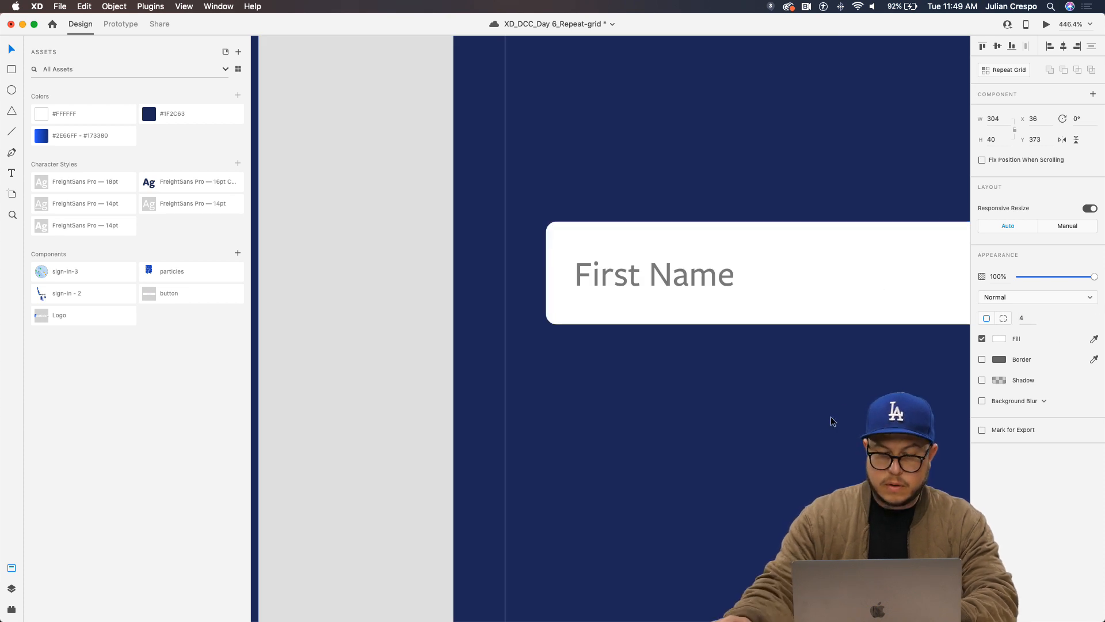
Turn the rectangle and First Name label into a Repeat Grid extended down to four stacked fields, about 222 tall
click(751, 438)
scroll(696, 321, down, 3)
click(783, 331)
scroll(707, 322, right, 3)
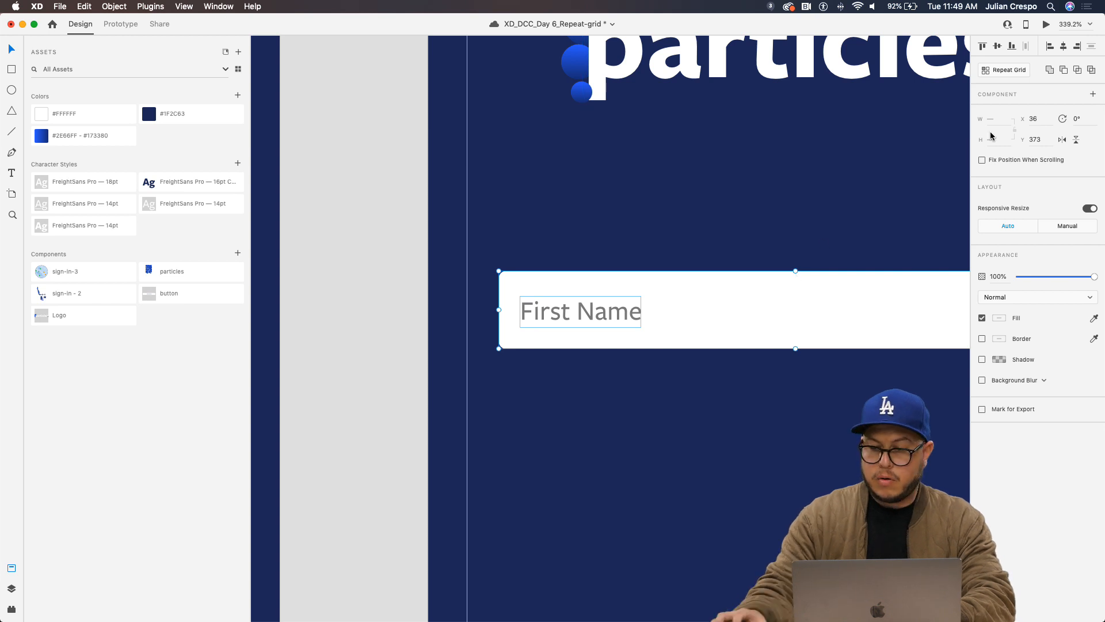
click(1003, 70)
scroll(772, 280, down, 3)
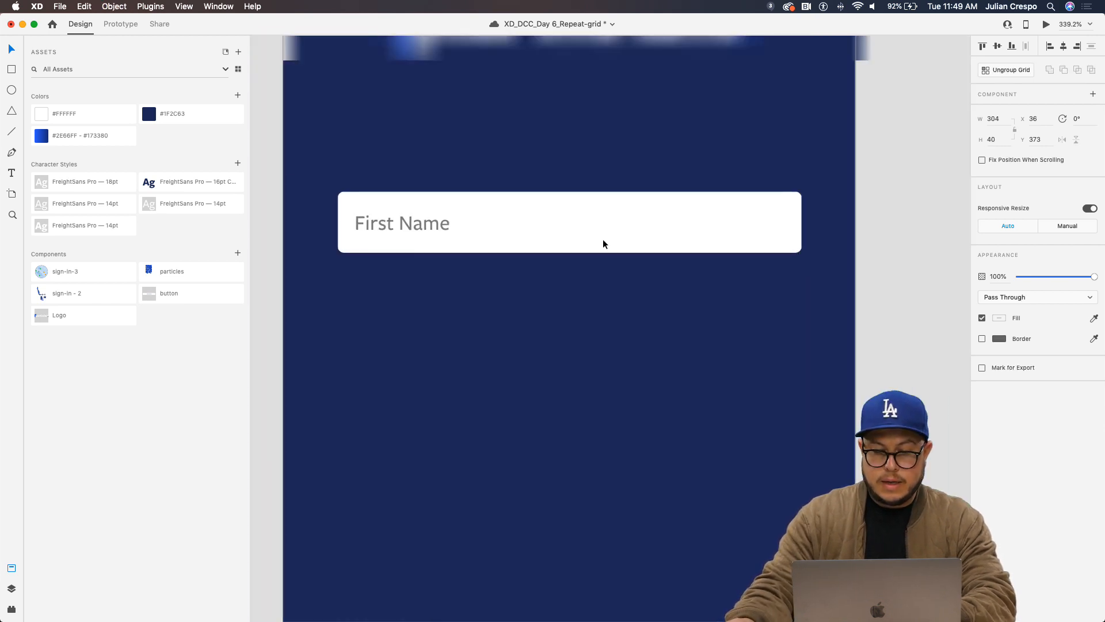
drag(571, 255, 565, 530)
scroll(538, 252, down, 4)
scroll(538, 252, left, 2)
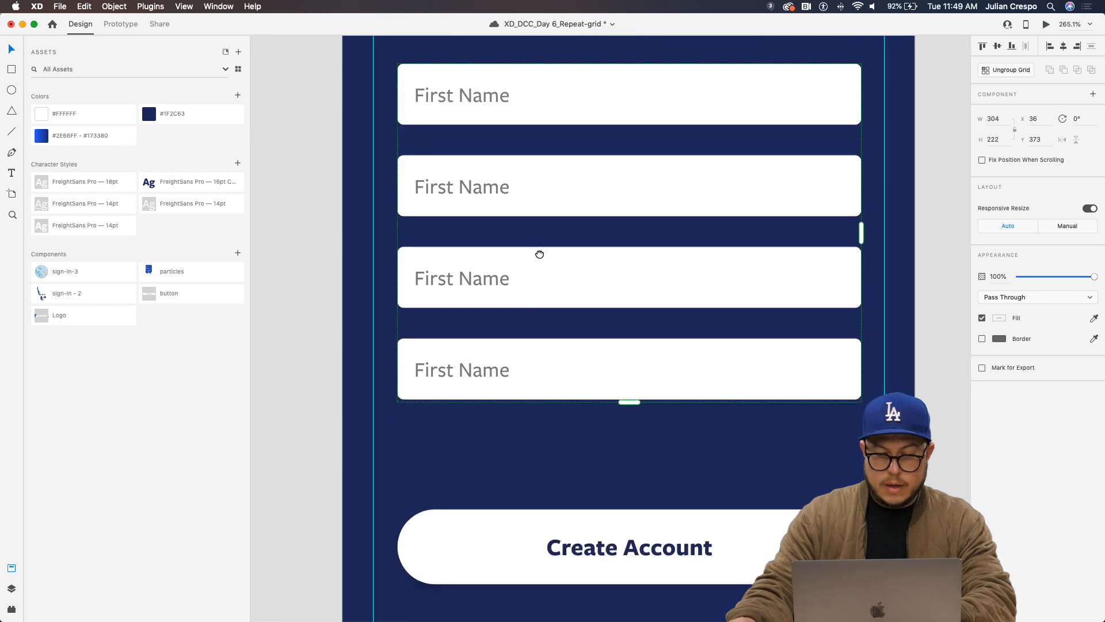
scroll(543, 274, up, 1)
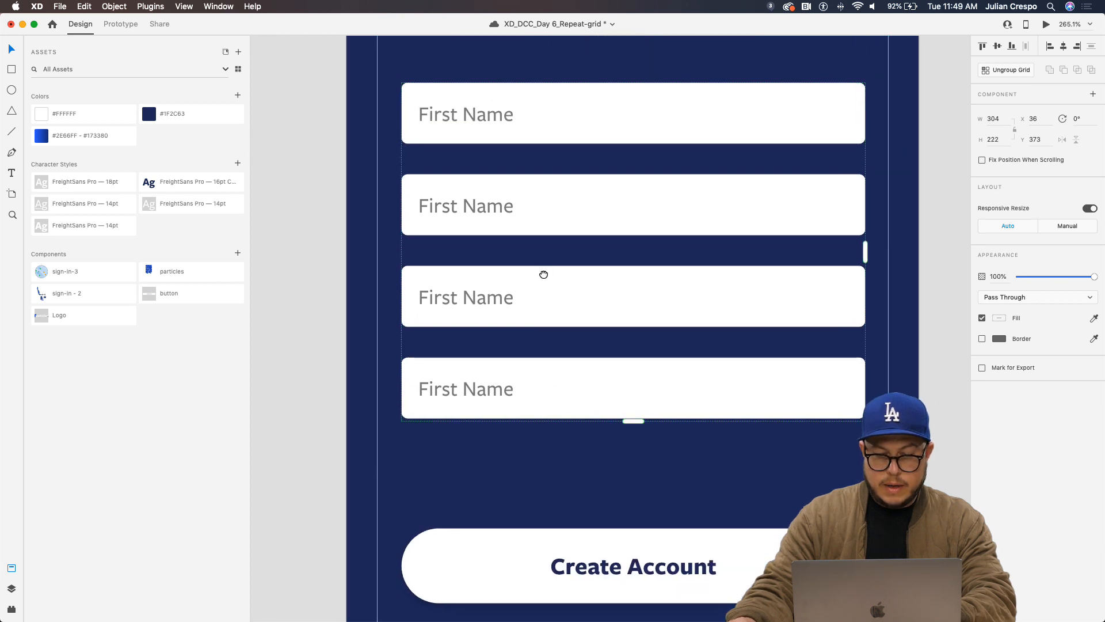
Change the second field's placeholder text to "Last Name"
double_click(491, 218)
double_click(491, 218)
key(Left)
key(shift+Right)
key(shift+Right)
key(shift+Right)
key(shift+Right)
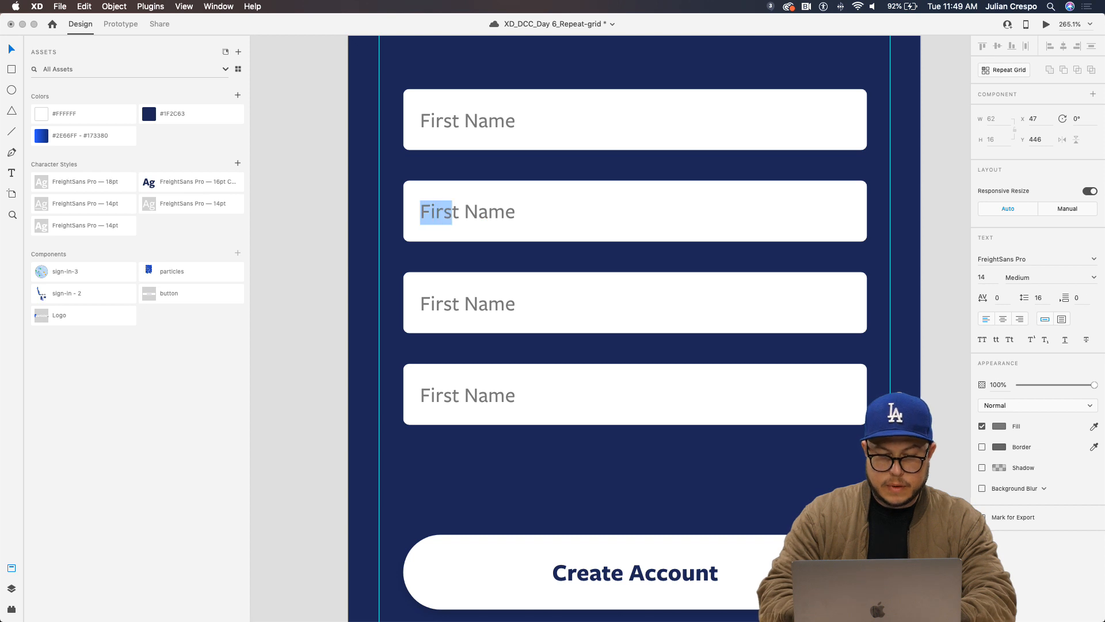
text(Last)
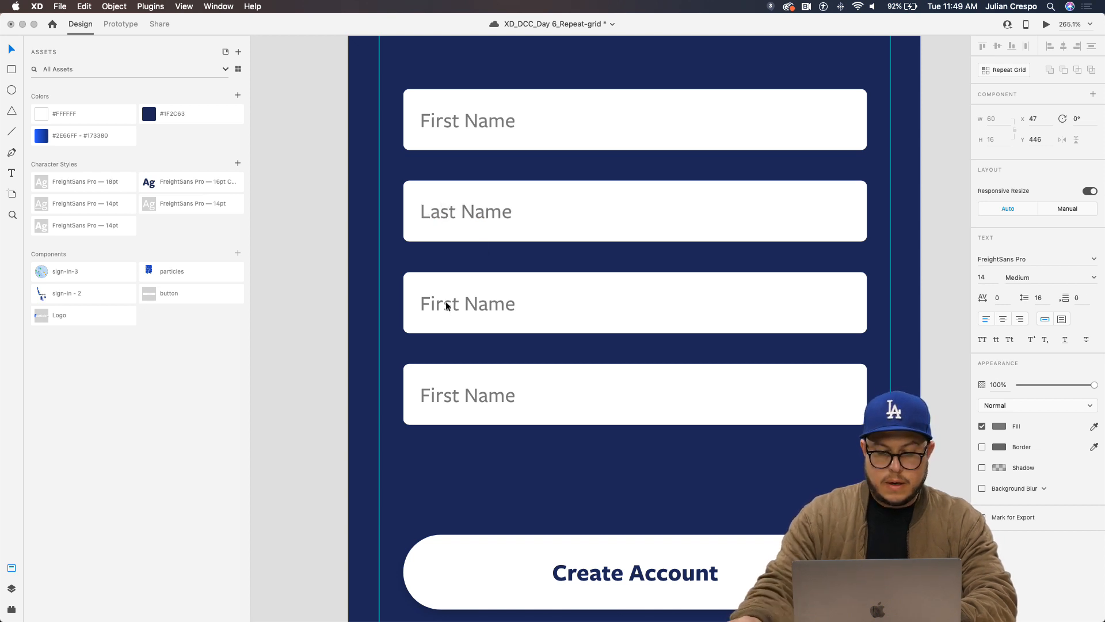
Change the third field's placeholder text to "Email"
click(446, 305)
double_click(450, 307)
click(454, 310)
drag(459, 305, 381, 303)
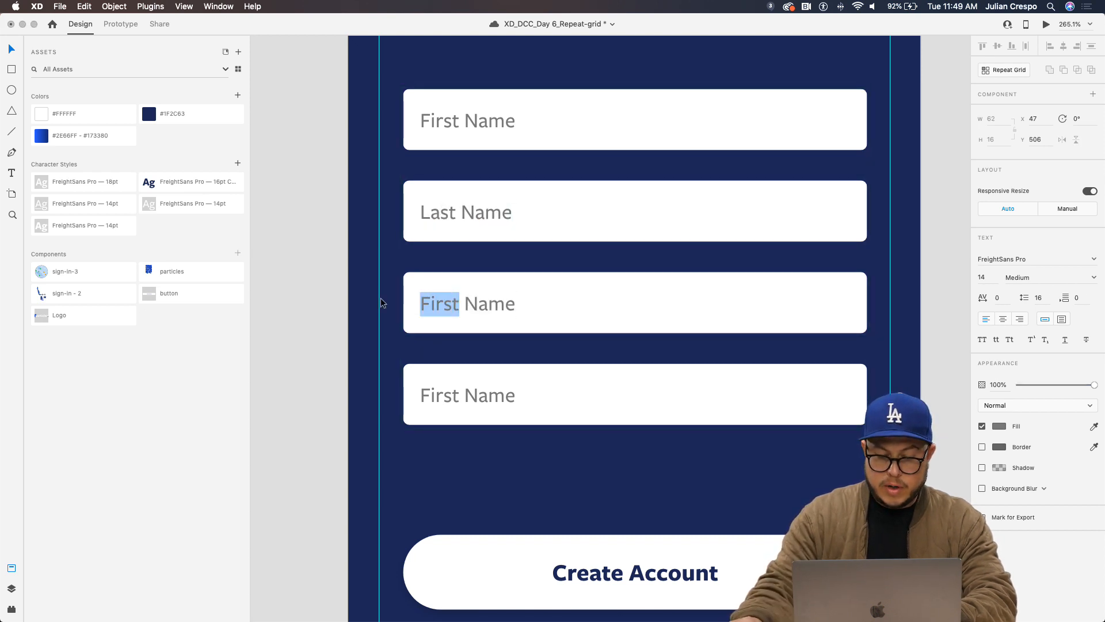
text(Email)
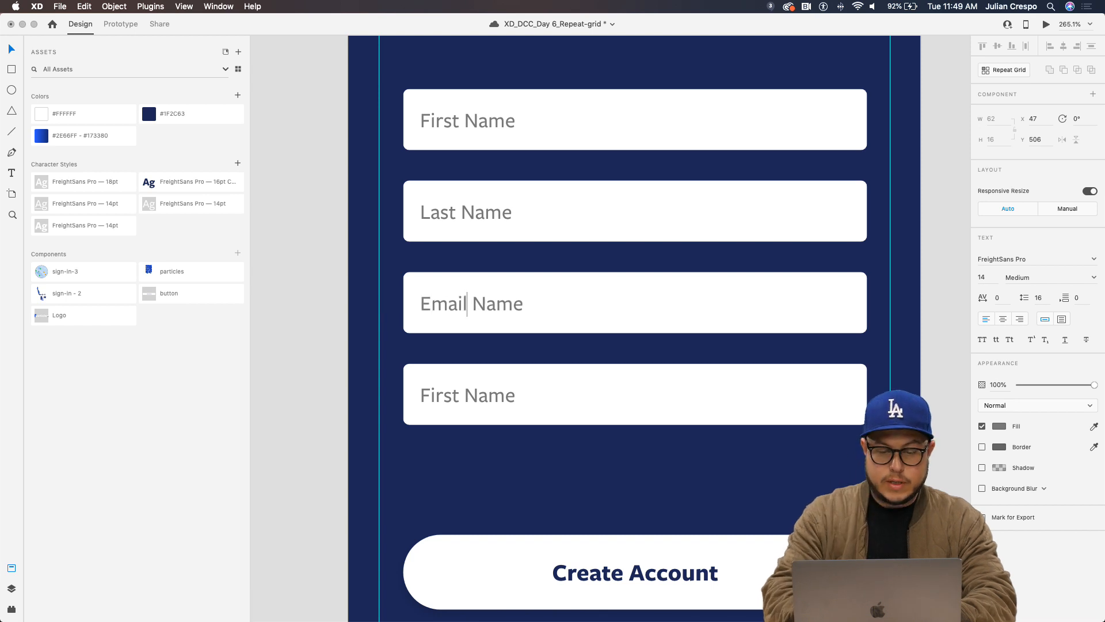
key(super+shift+Right)
key(BackSpace)
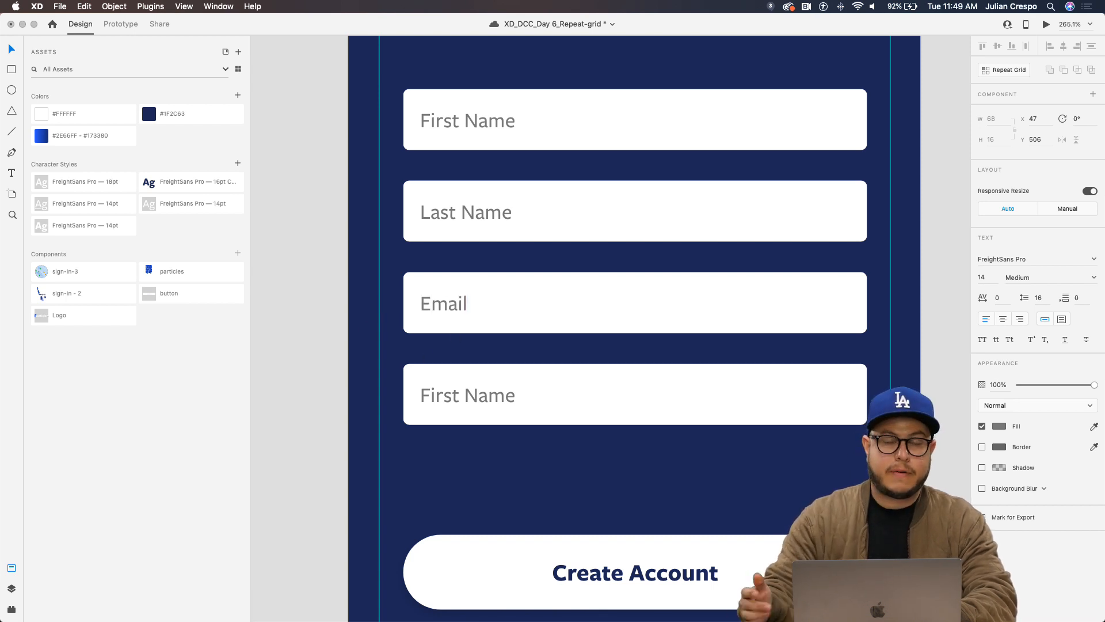
Change the fourth field's placeholder text to "Password"
double_click(486, 396)
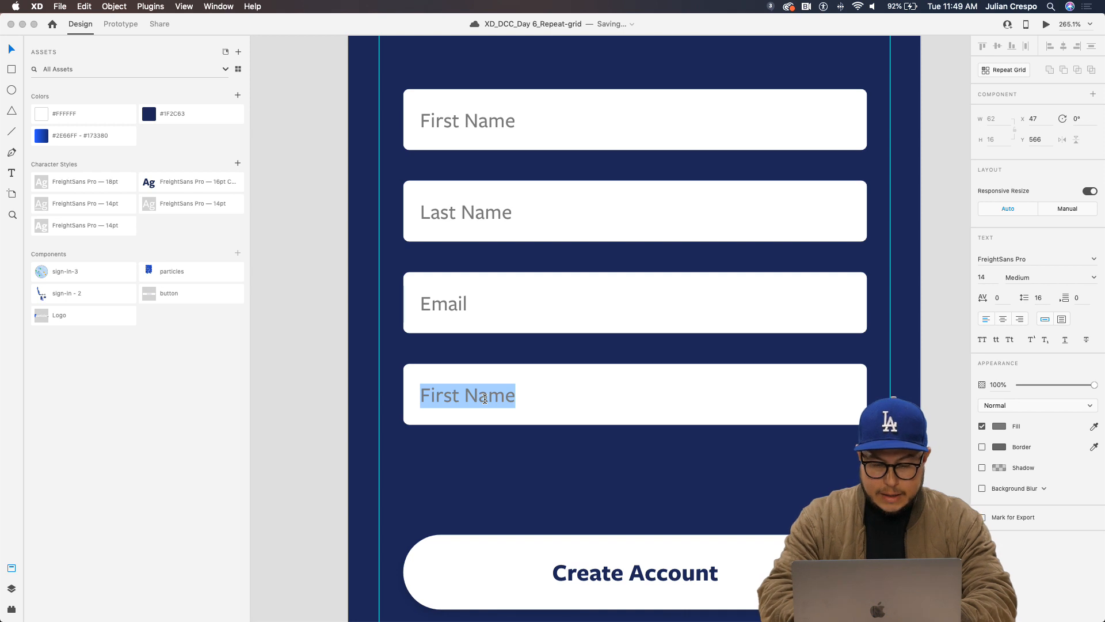
text(Password)
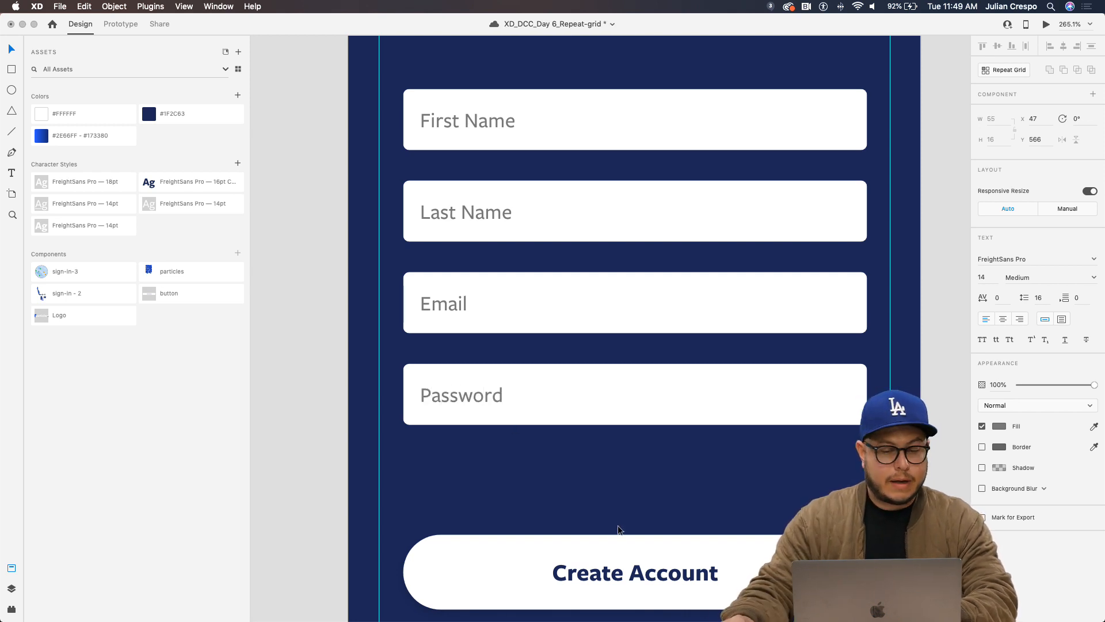
key(Escape)
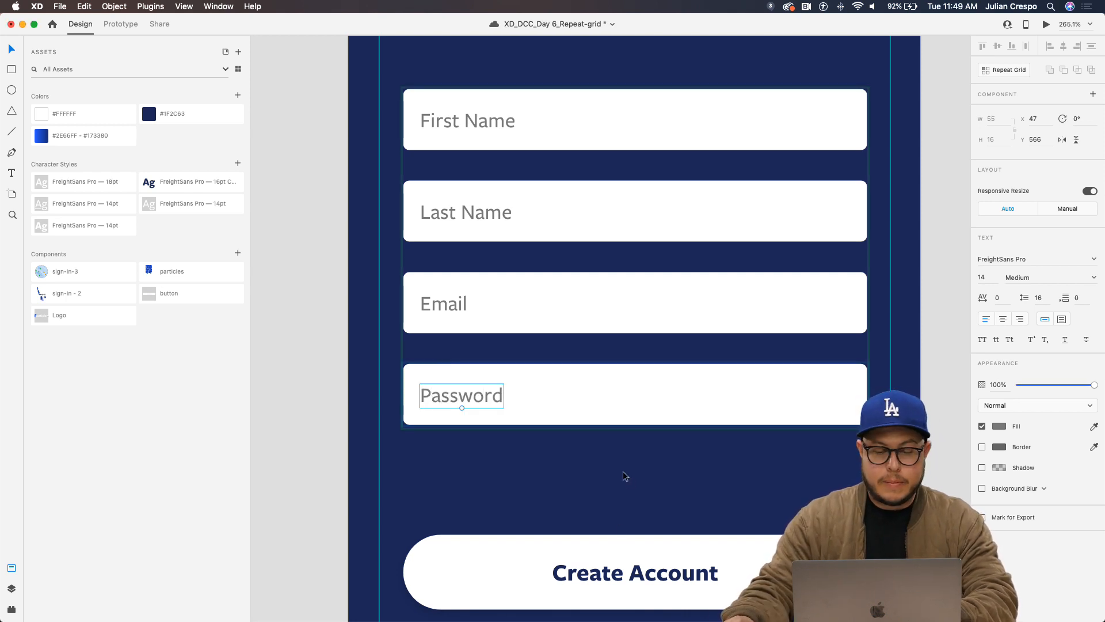
Duplicate the first field's rectangle inside the grid, shift the copy down to Y 374 and send it behind the placeholder text
scroll(620, 471, down, 3)
scroll(491, 225, right, 2)
scroll(487, 219, up, 3)
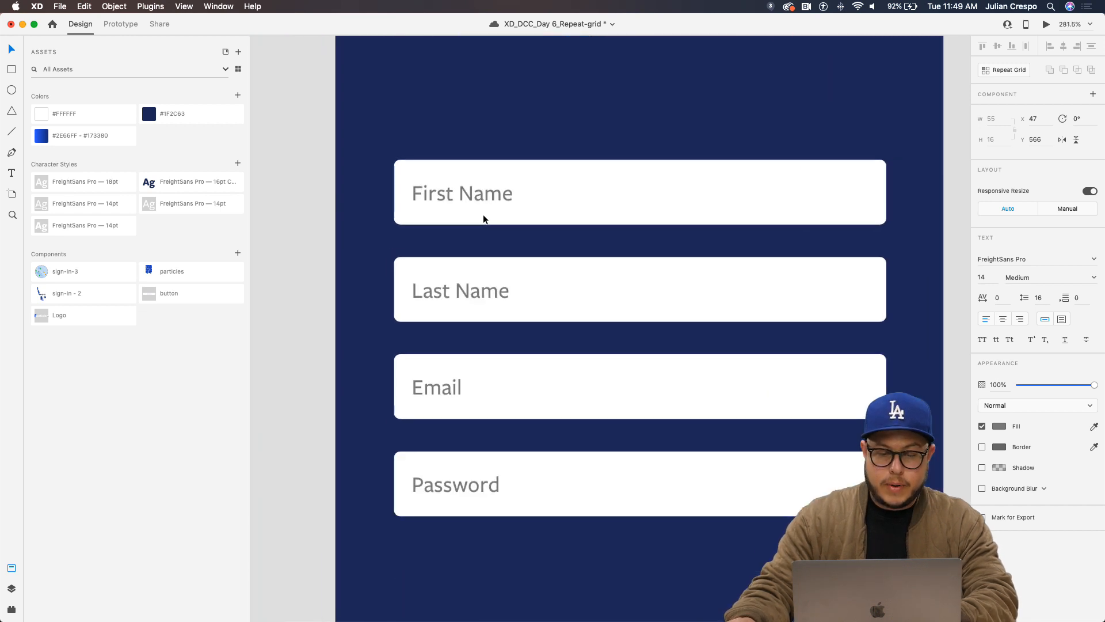
scroll(536, 214, up, 2)
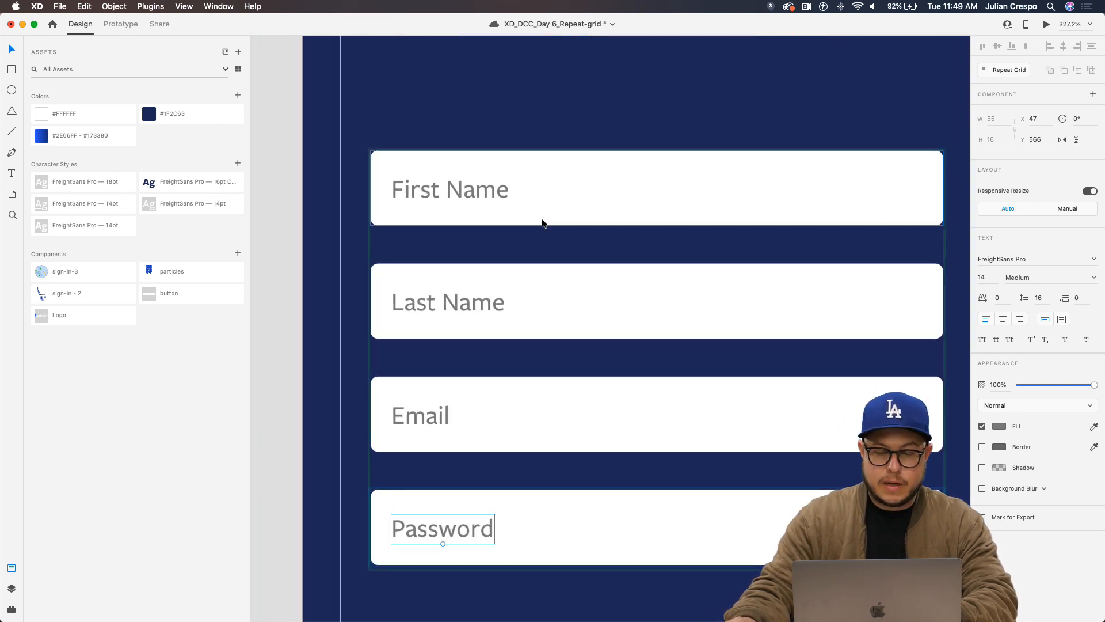
click(543, 221)
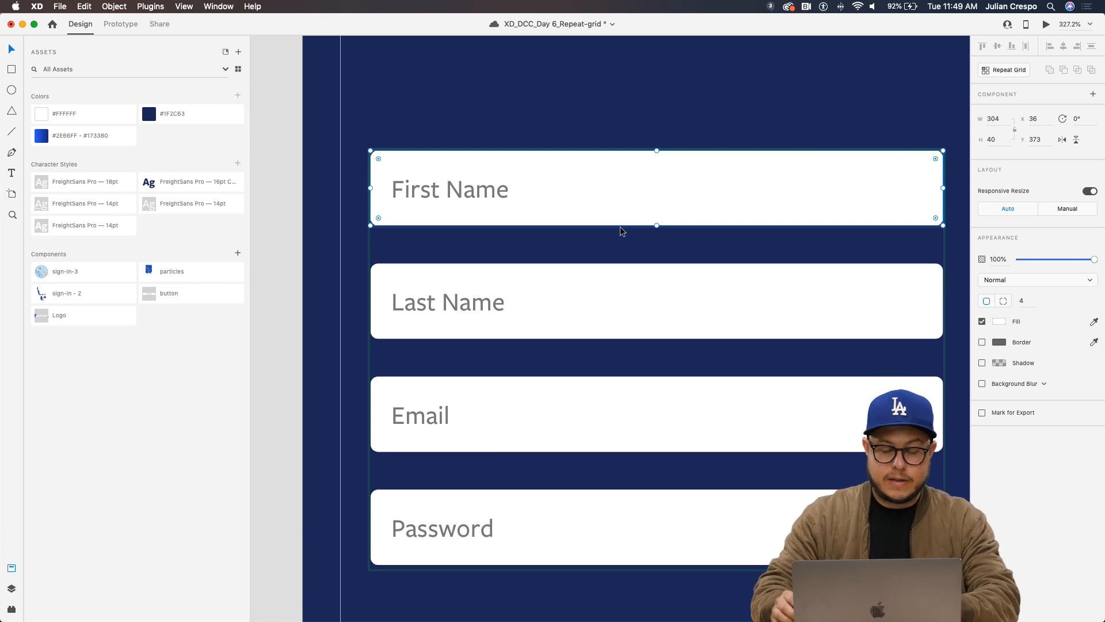
key(super+d)
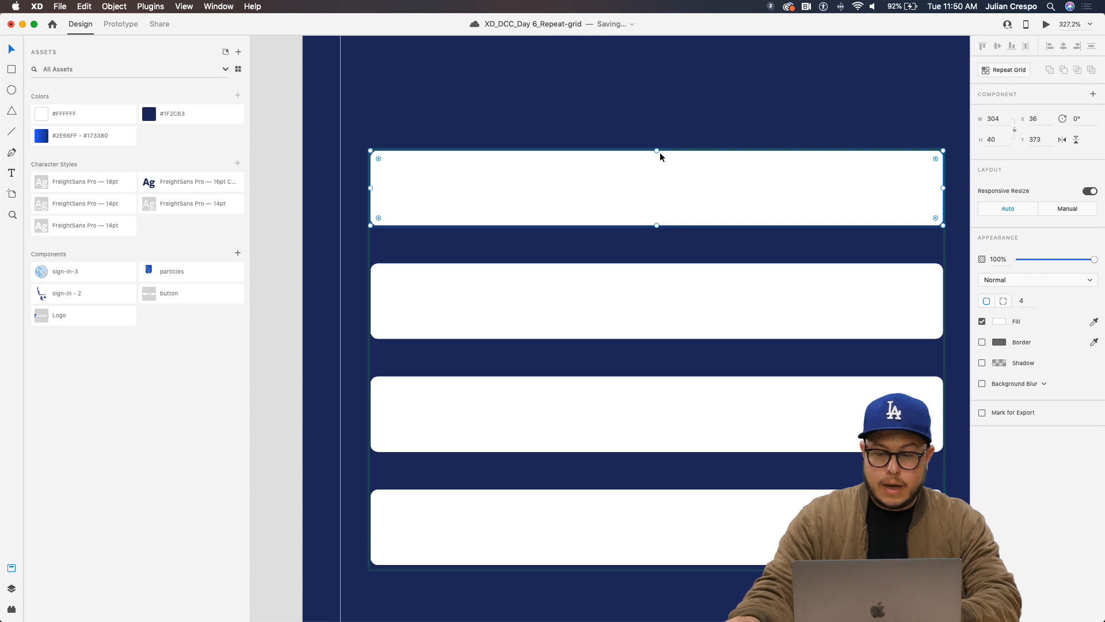
drag(664, 178, 663, 180)
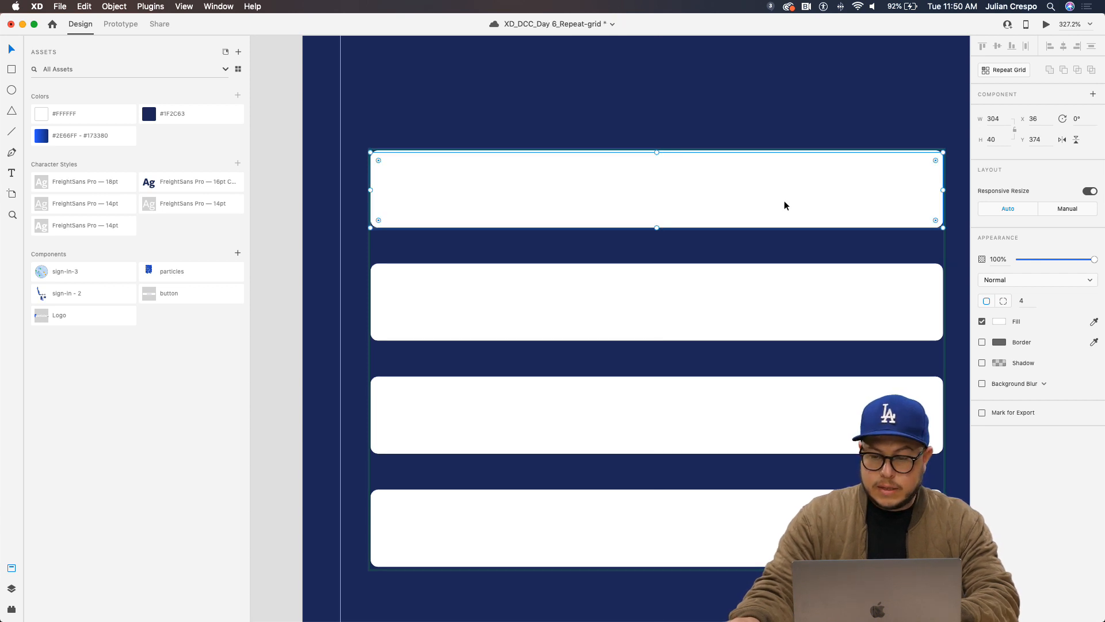
key(super+[)
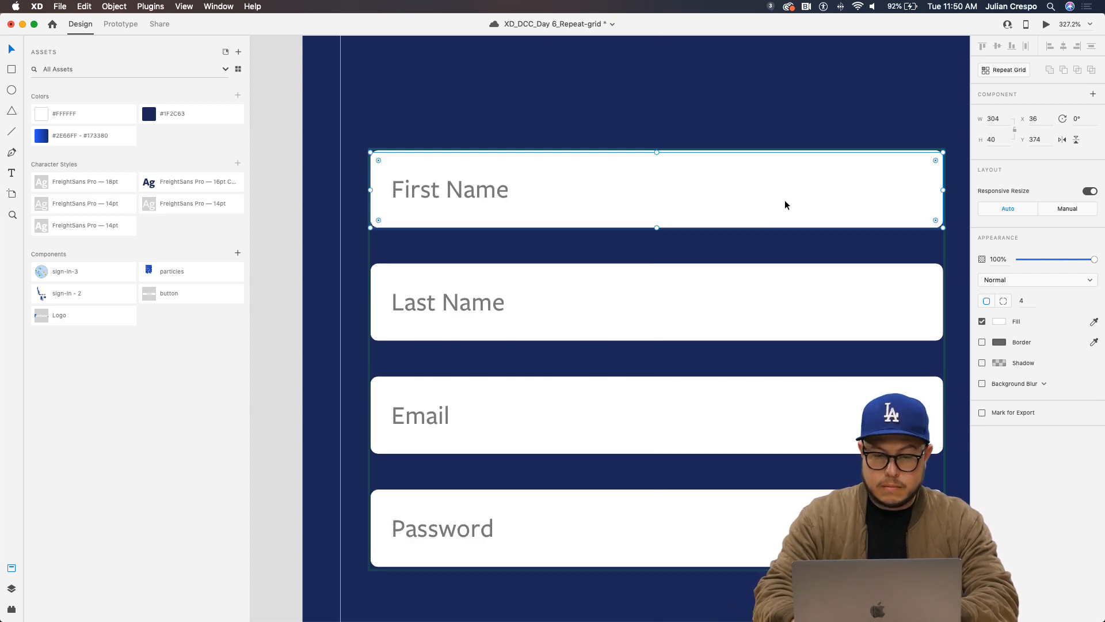
Fill the duplicated field rectangle with the saved blue #3275A7
click(1004, 322)
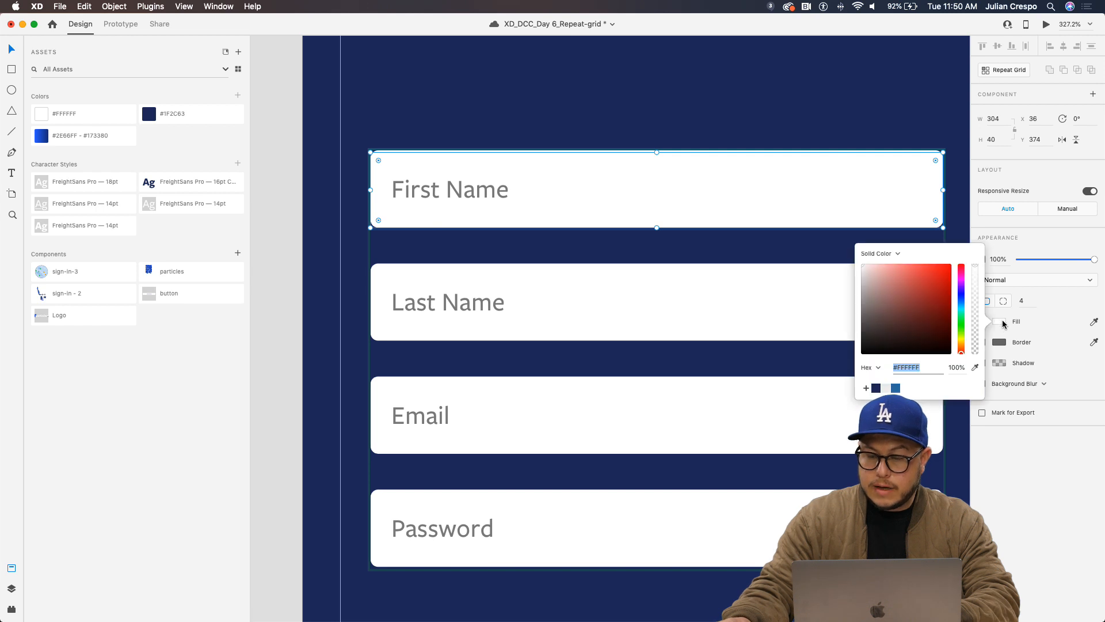
click(895, 388)
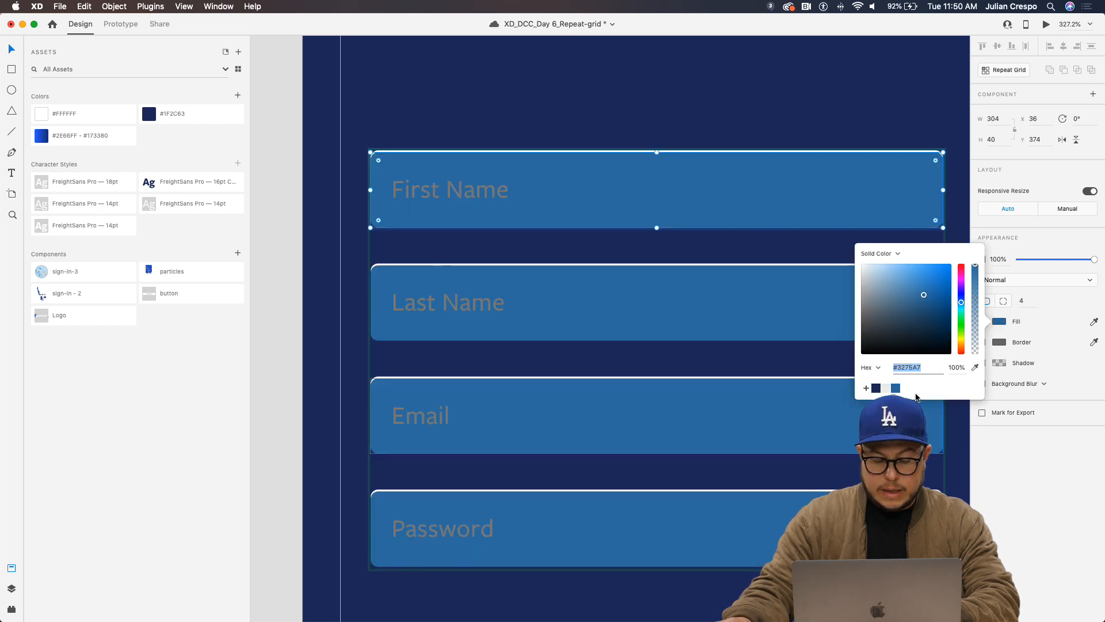
Undo the duplicate rectangle's blue fill and place it at Y 374 behind the original First Name field rectangle
key(Escape)
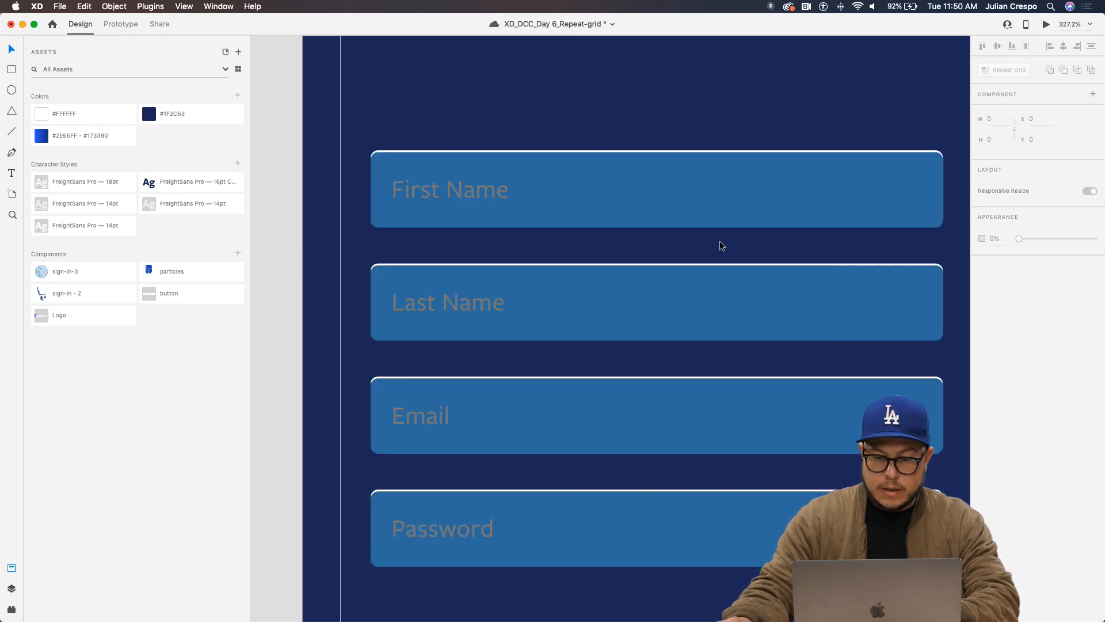
key(super+z)
key(Up)
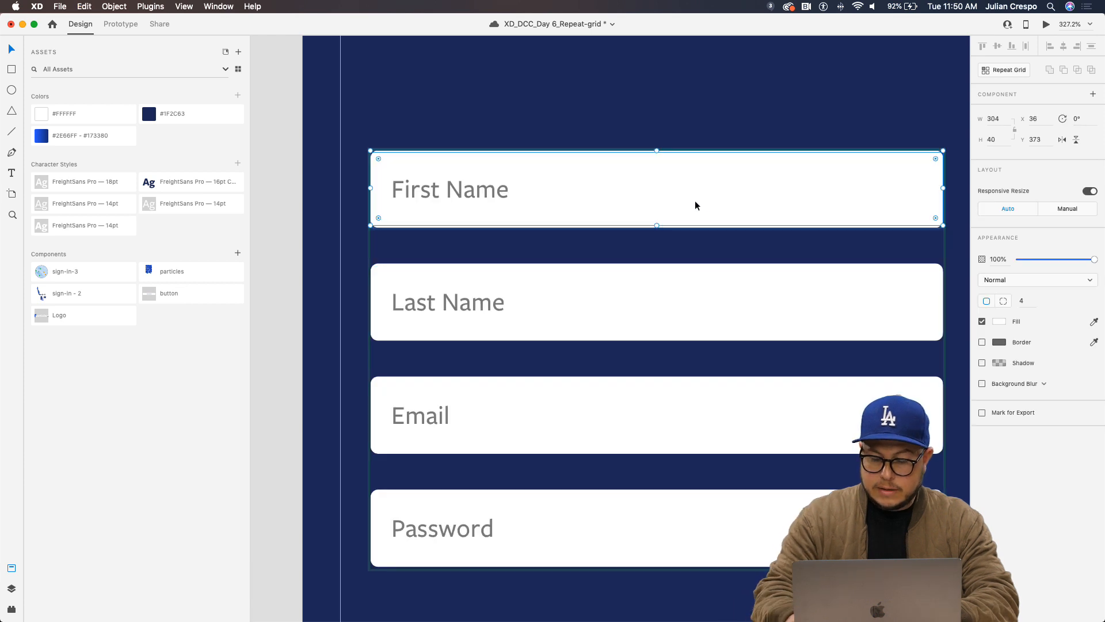
key(Down)
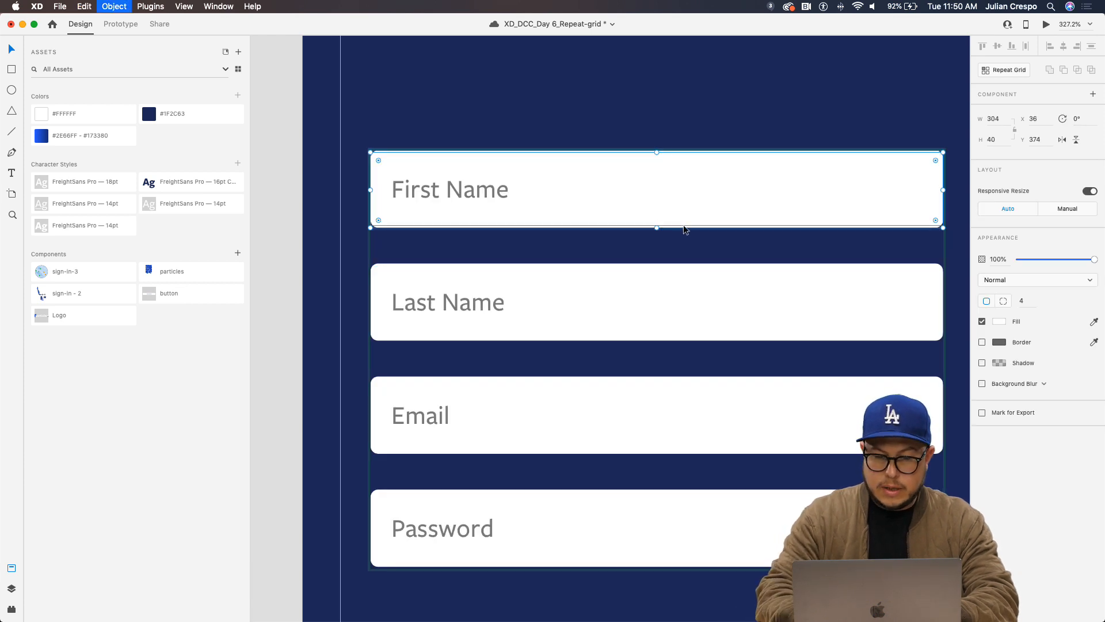
Fill the duplicate rectangle with the saved #2E66FF - #173360 gradient and set its first color stop to #3275A7
click(999, 321)
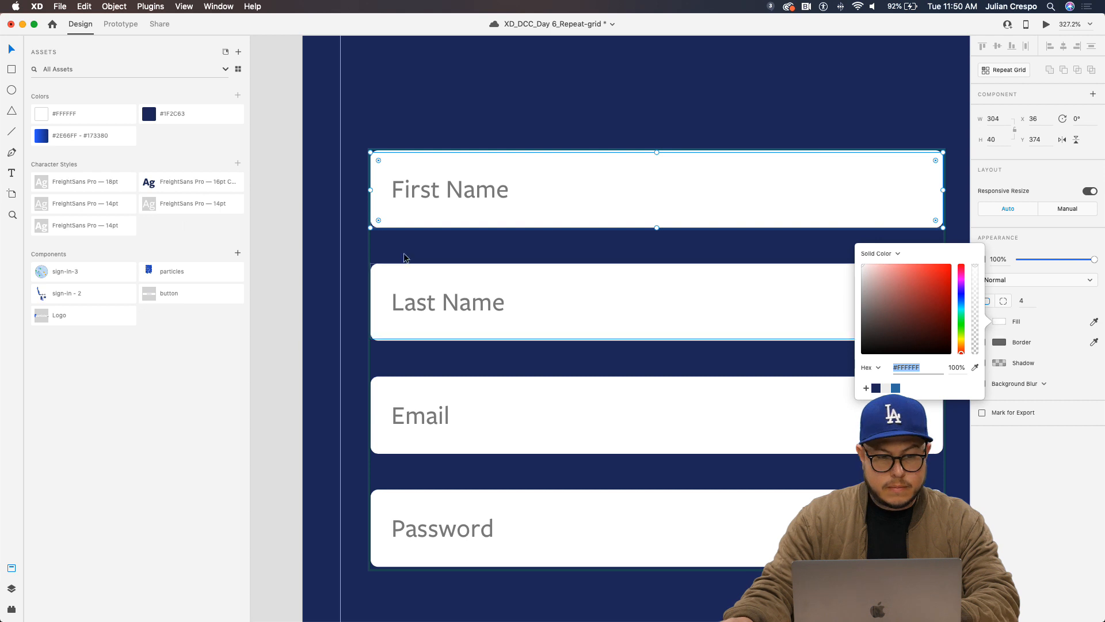
click(81, 136)
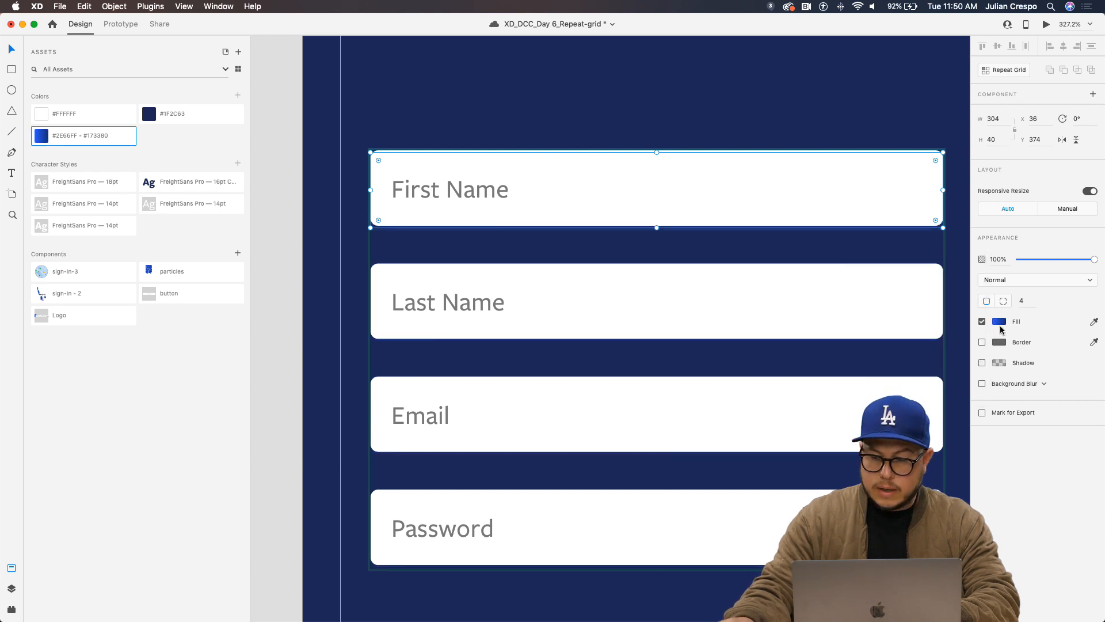
click(1002, 324)
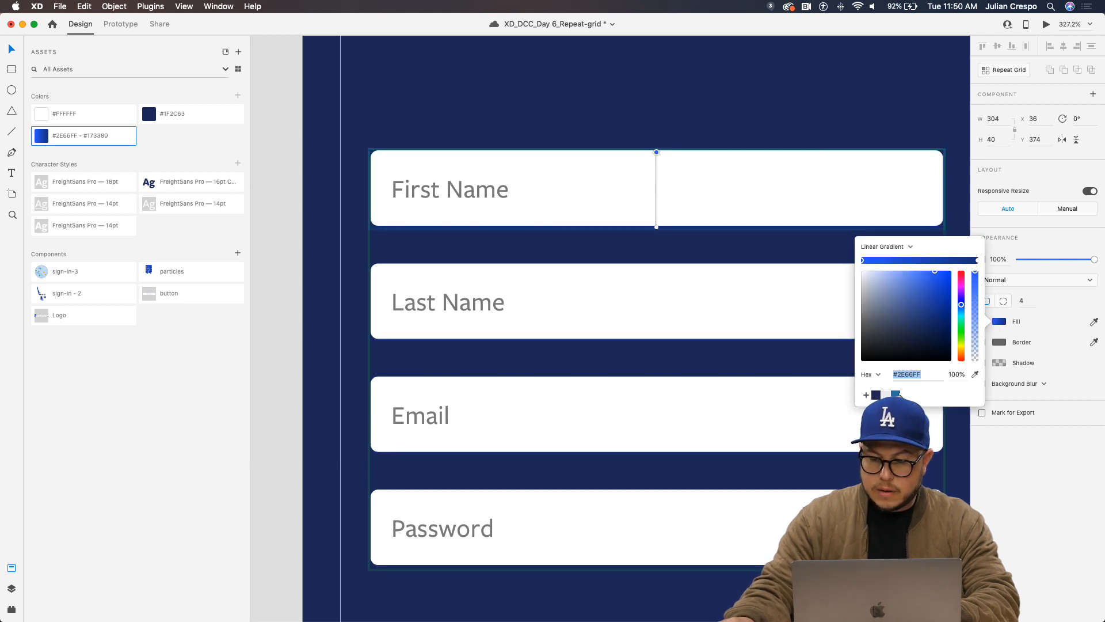
click(795, 416)
click(748, 417)
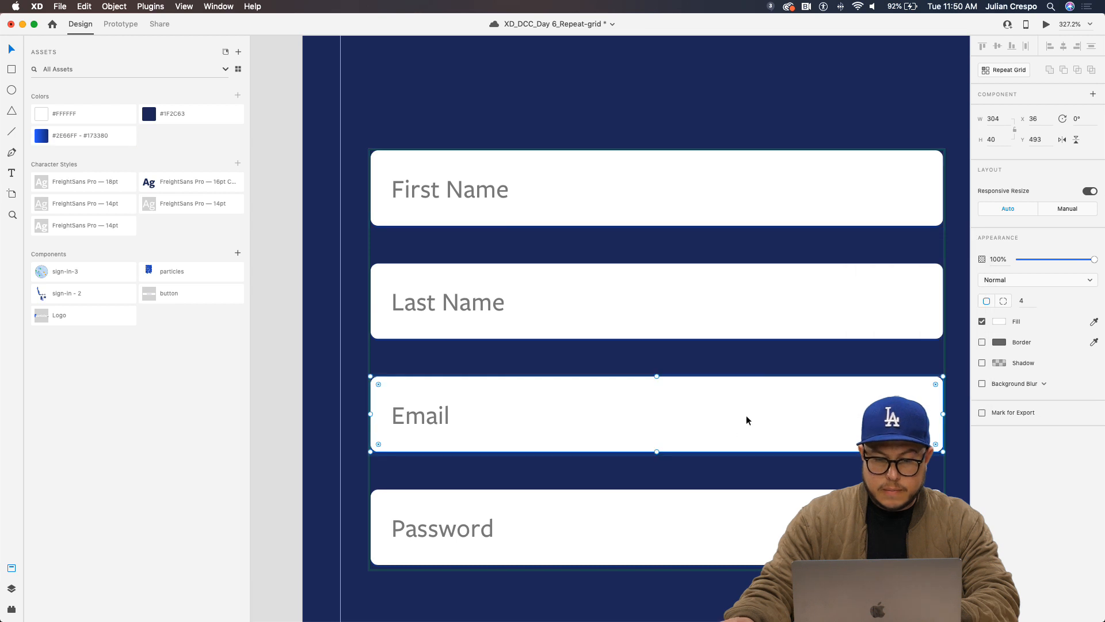
Select Rectangle 1979 in the First Name field and change its gradient's first stop to the saved light grey
click(649, 213)
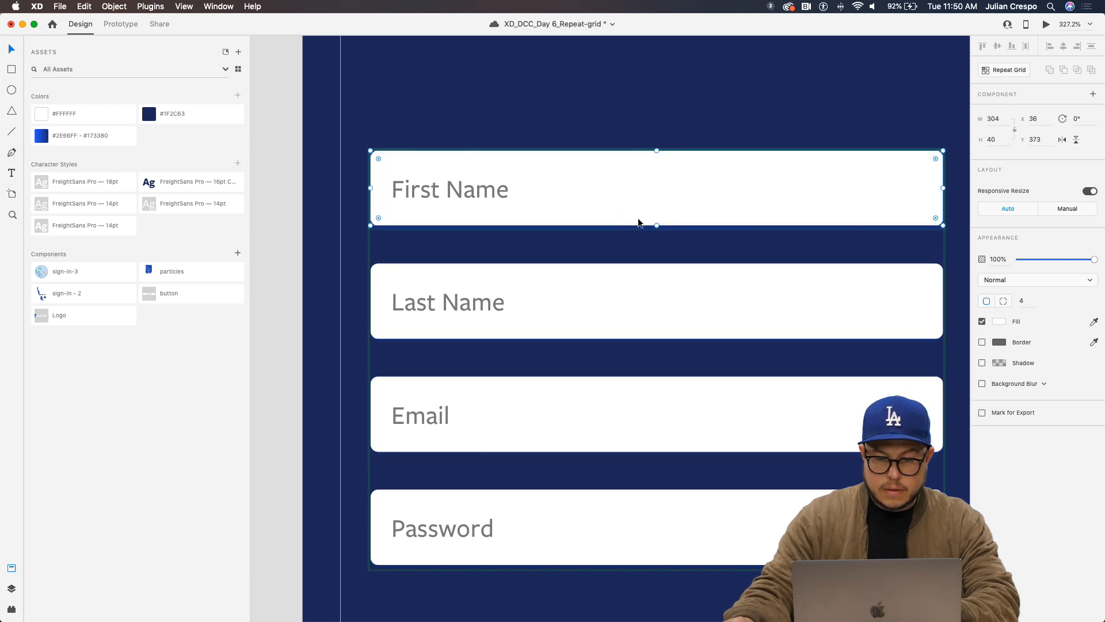
scroll(505, 206, up, 2)
key(super+y)
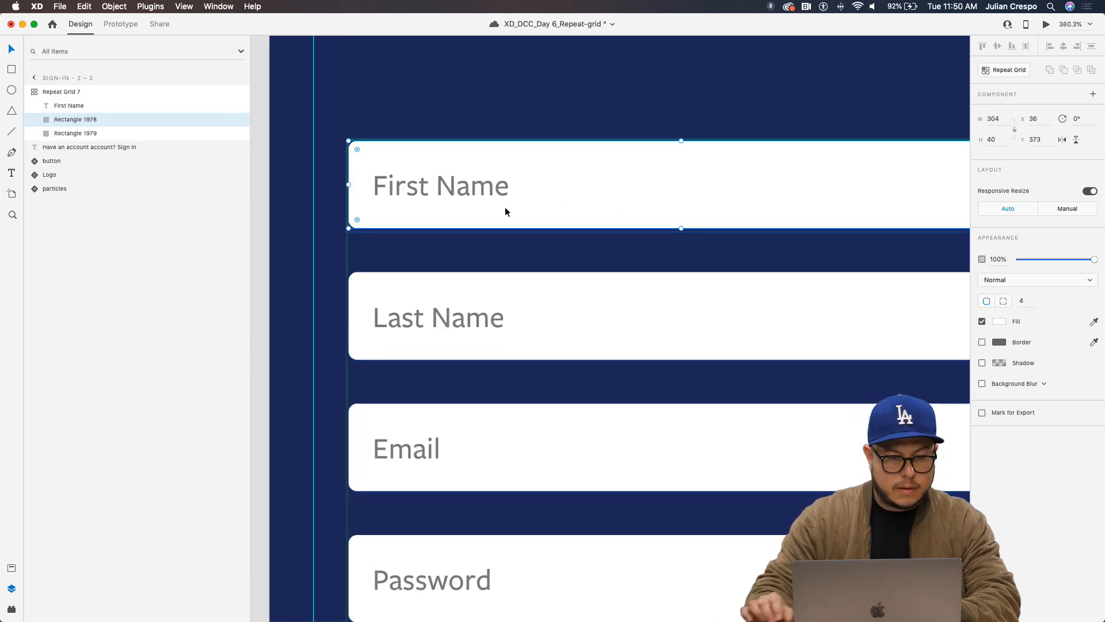
click(117, 133)
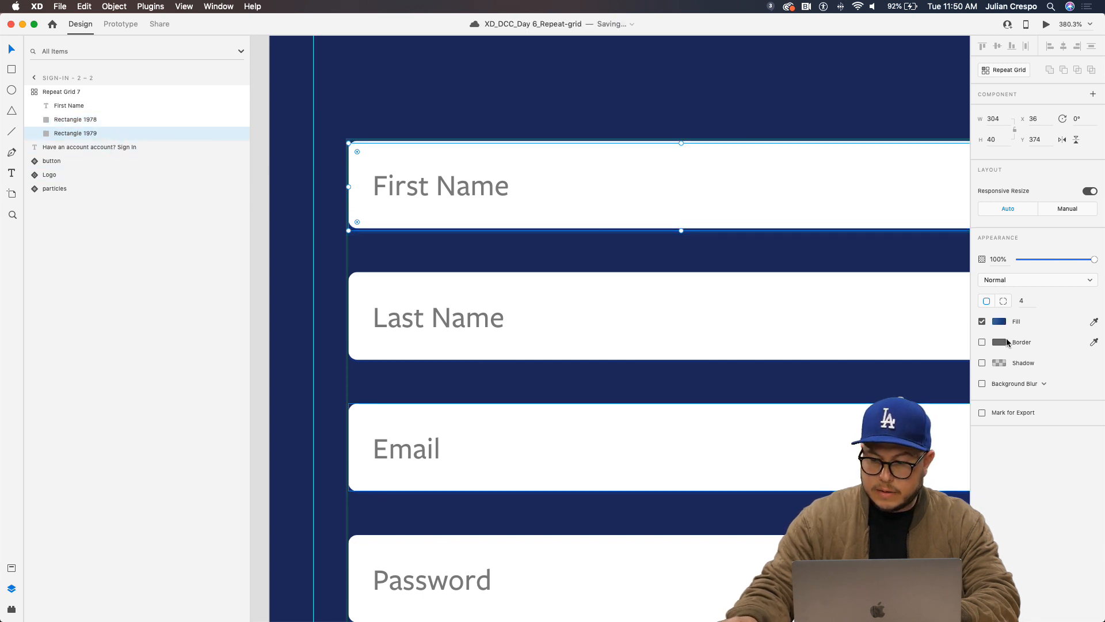
click(1000, 322)
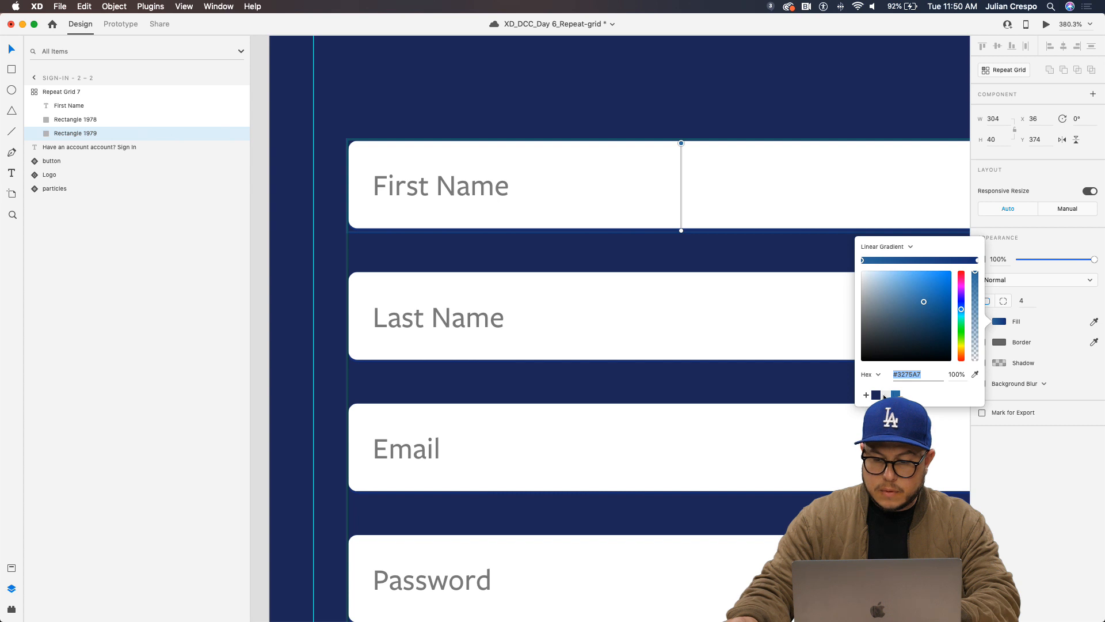
click(885, 395)
click(748, 356)
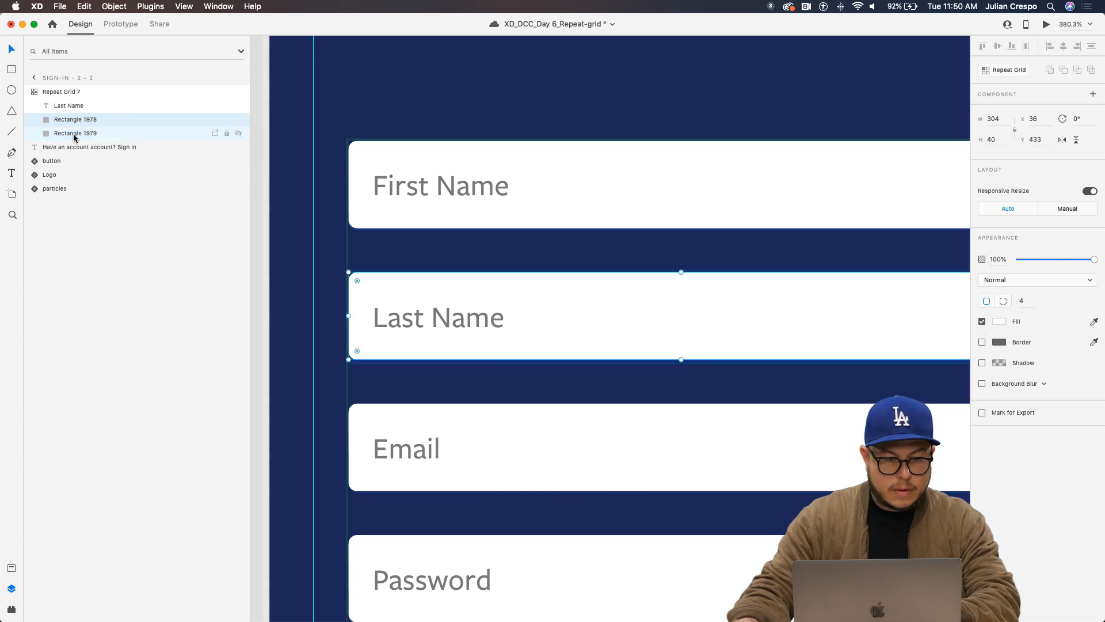
Switch the duplicate rectangle's gradient fill to a solid light grey #EFEEEE, keeping the rectangle at Y 374
click(385, 224)
scroll(385, 223, up, 5)
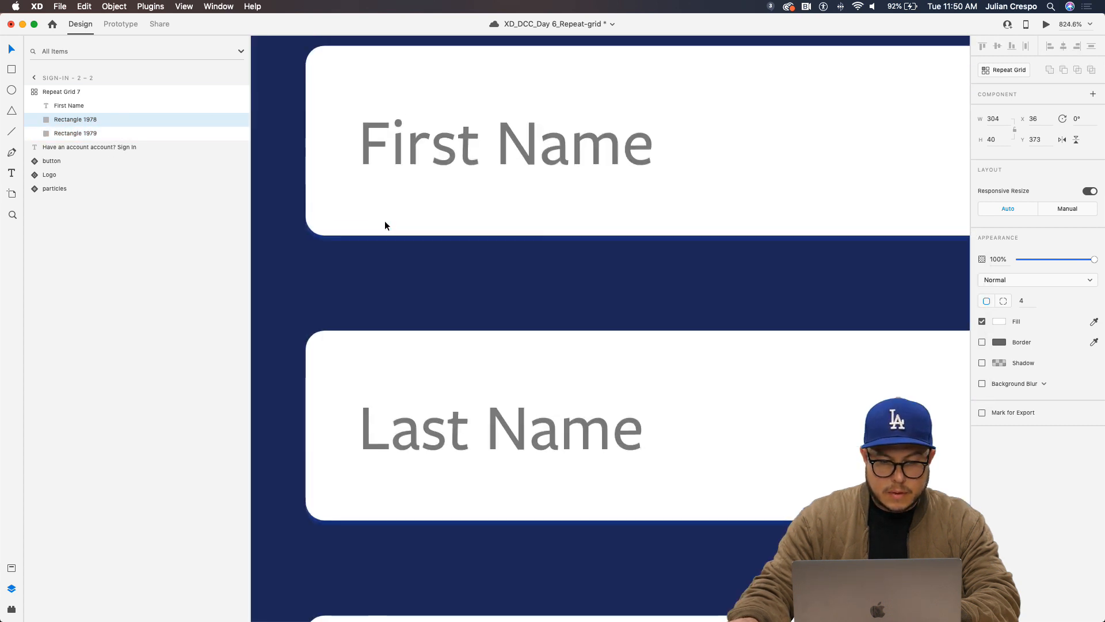
click(384, 219)
scroll(380, 225, up, 3)
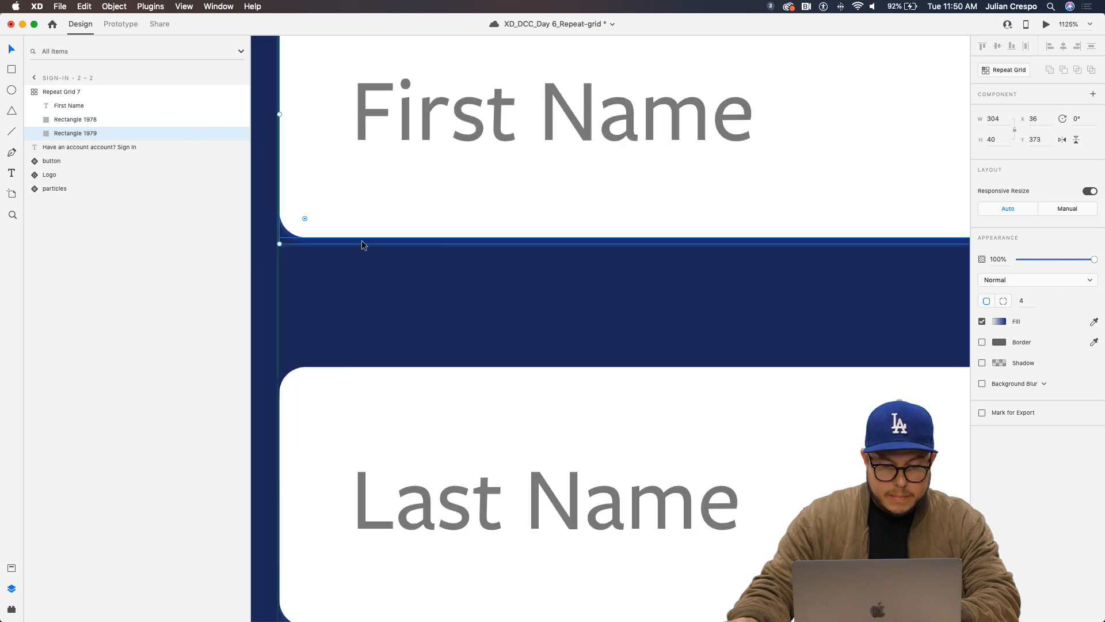
drag(362, 241, 363, 244)
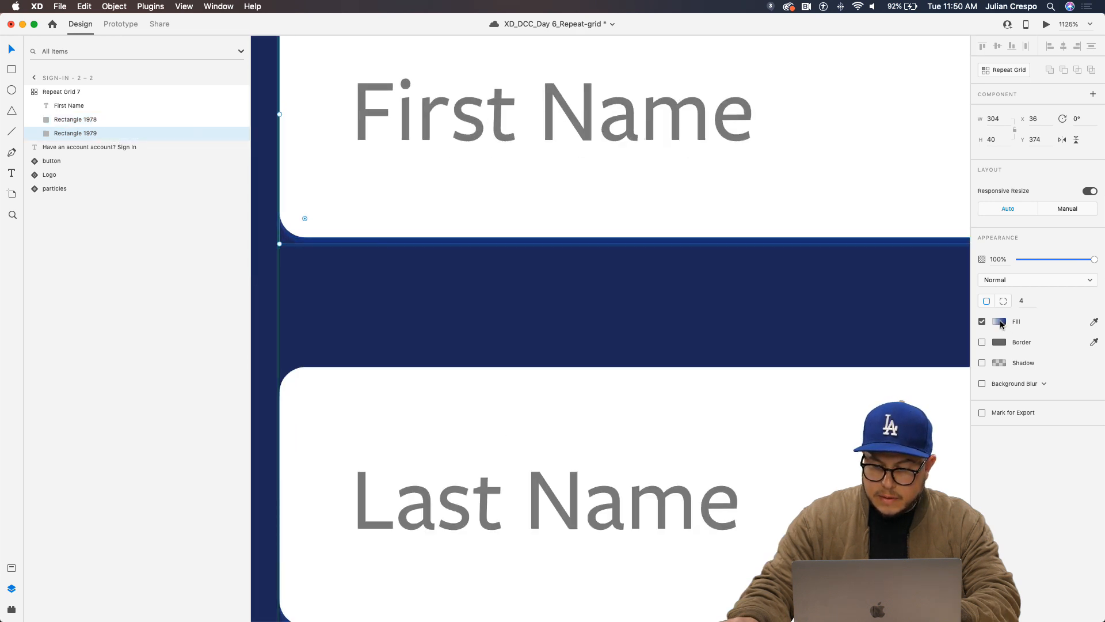
click(1001, 324)
click(899, 247)
click(883, 239)
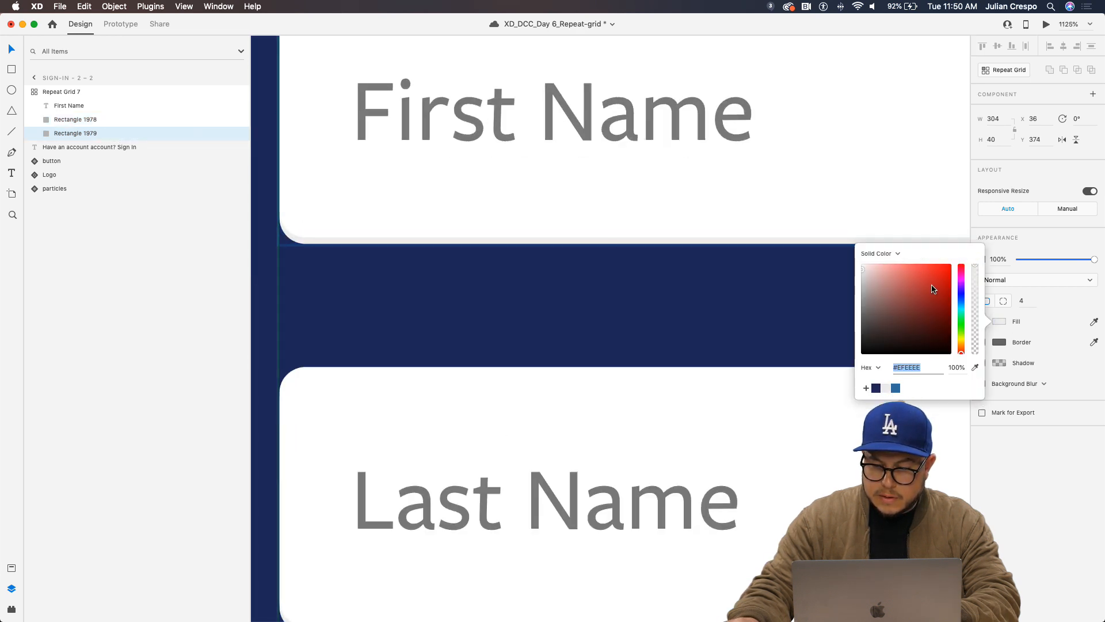
click(743, 441)
Turn on a drop shadow for the front white rectangle of the First Name field
scroll(737, 444, down, 5)
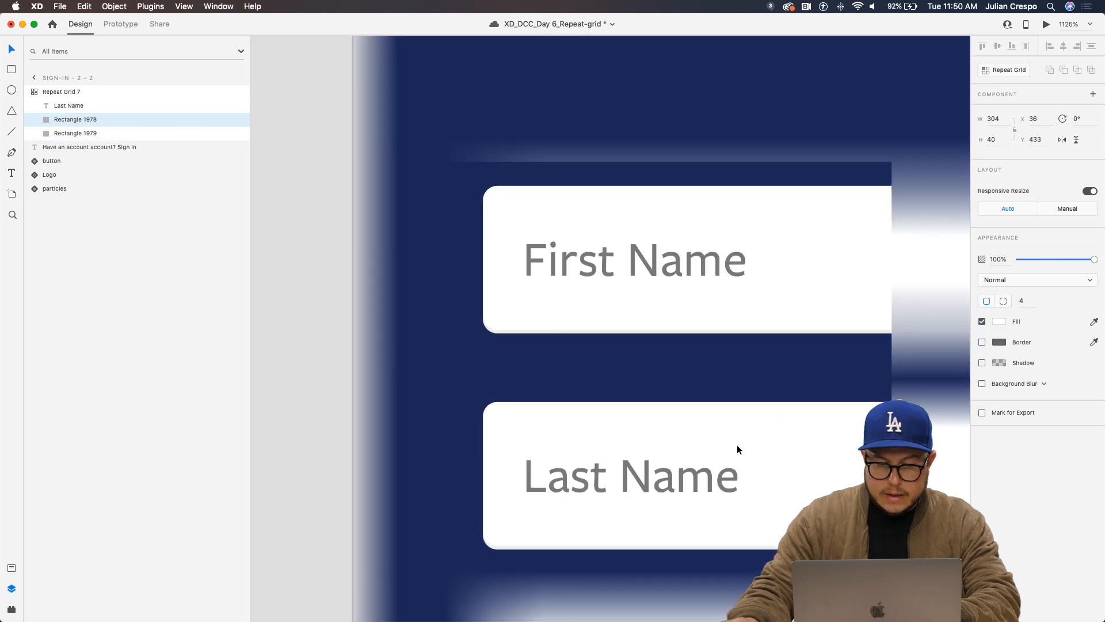
scroll(739, 445, up, 5)
click(632, 286)
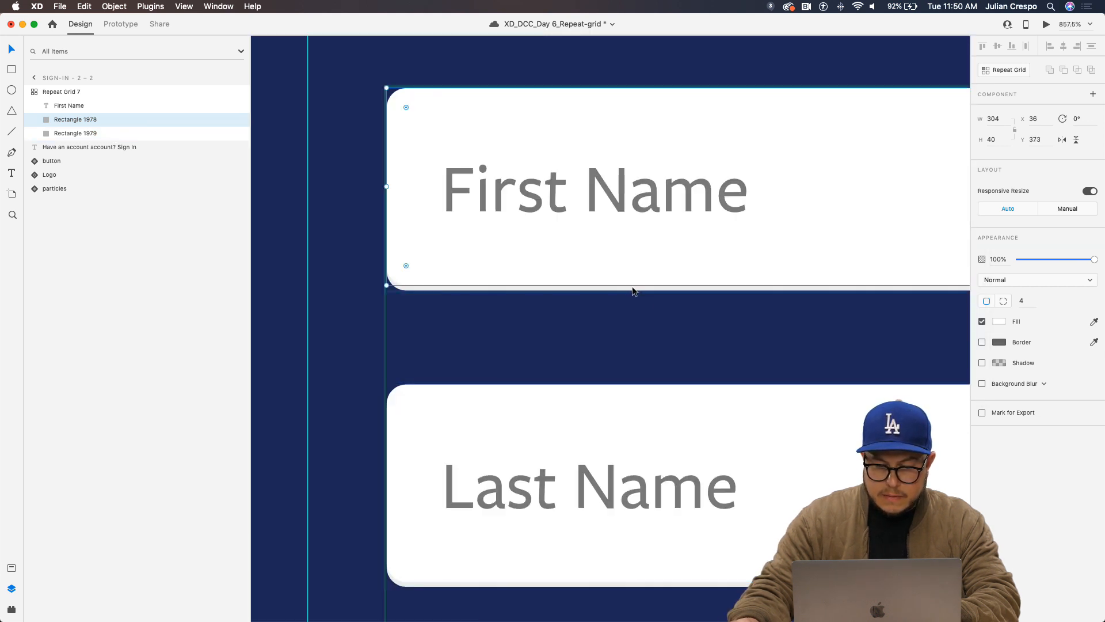
click(982, 364)
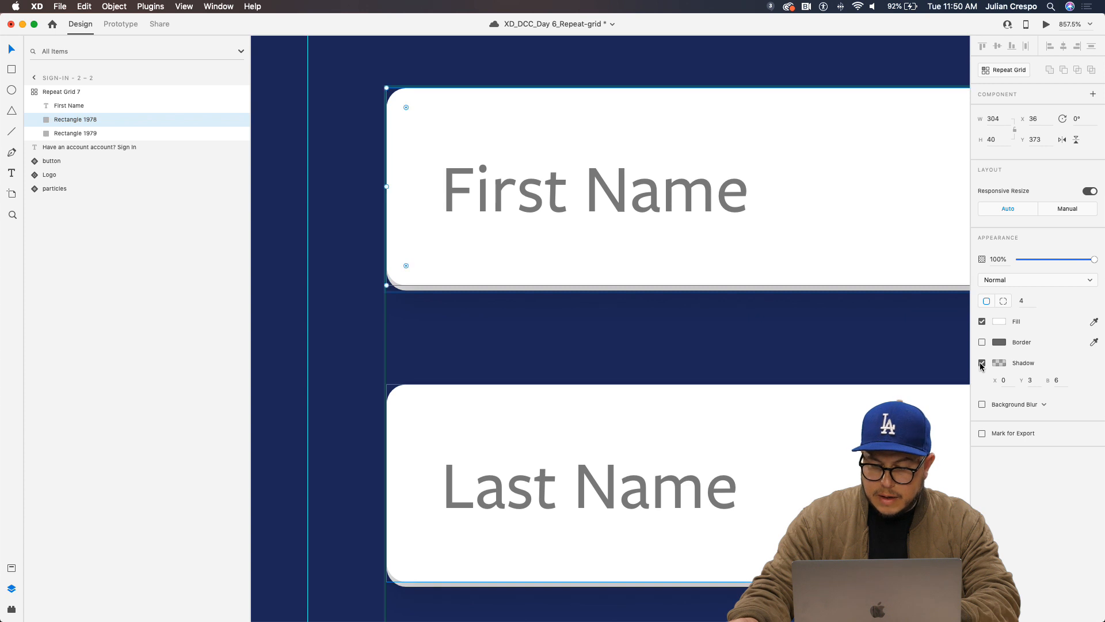
click(1000, 322)
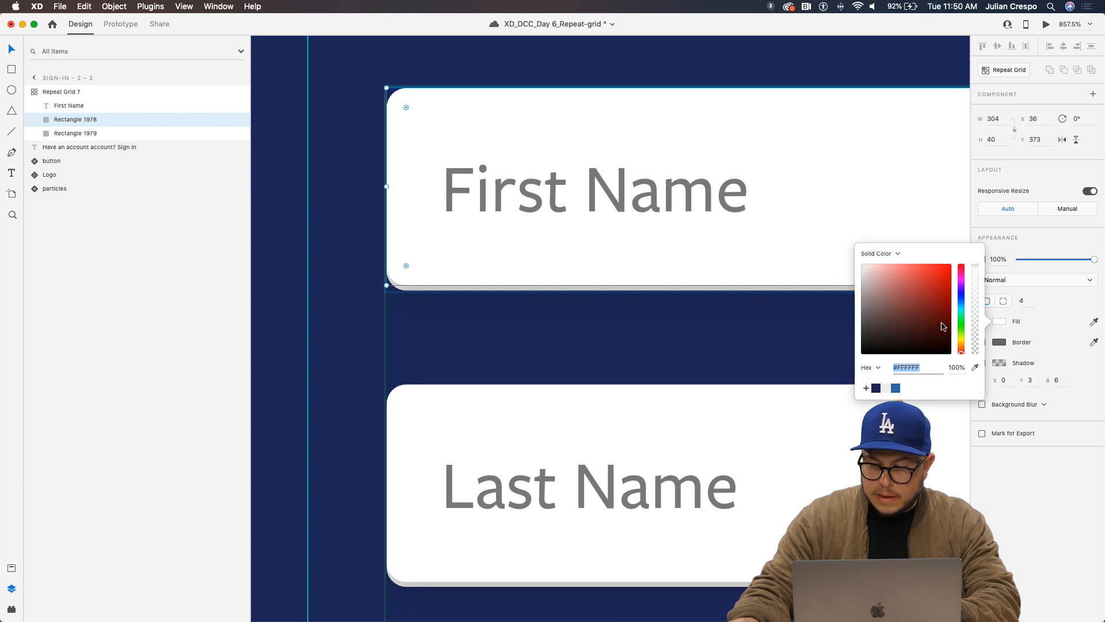
drag(864, 310, 869, 305)
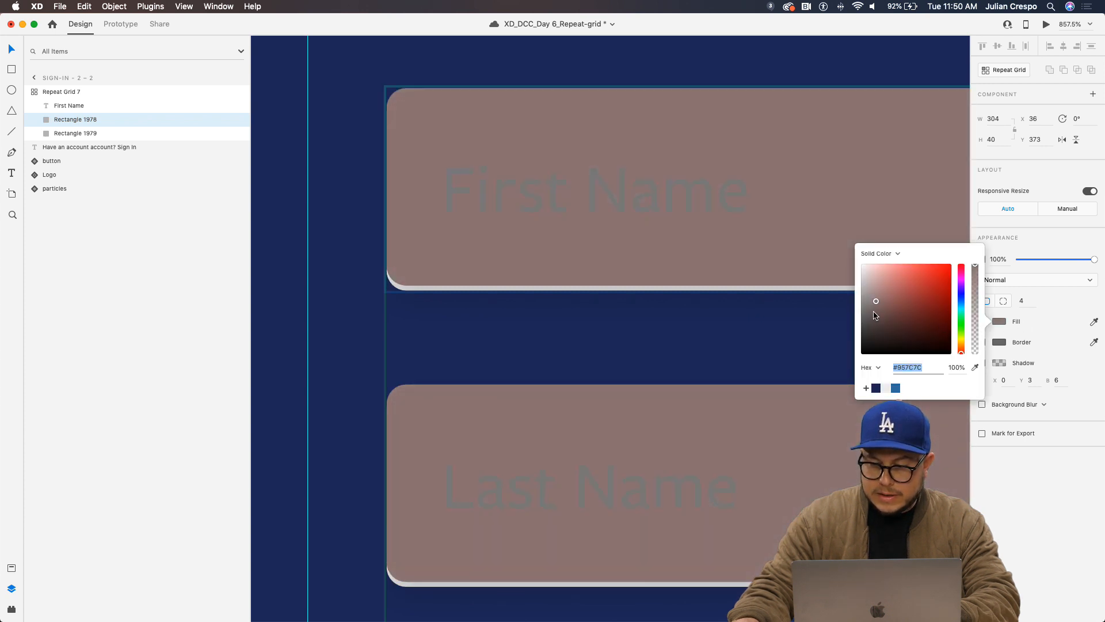
click(791, 331)
key(super+z)
Recolor the duplicate rectangle behind the First Name field with a saturated dark red solid fill
click(789, 289)
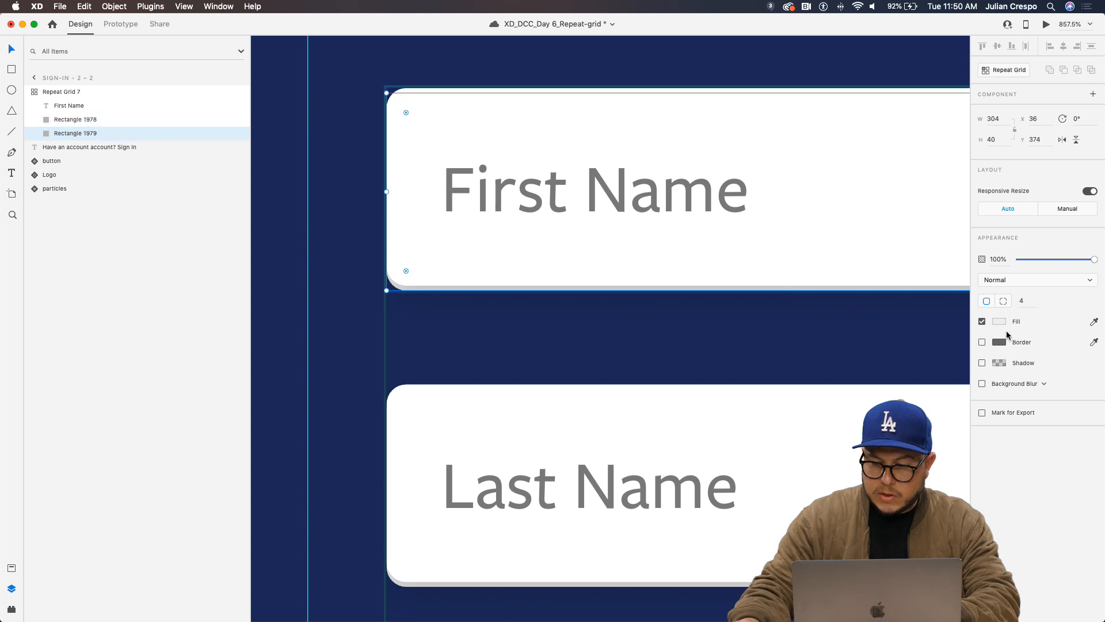
click(998, 323)
click(893, 292)
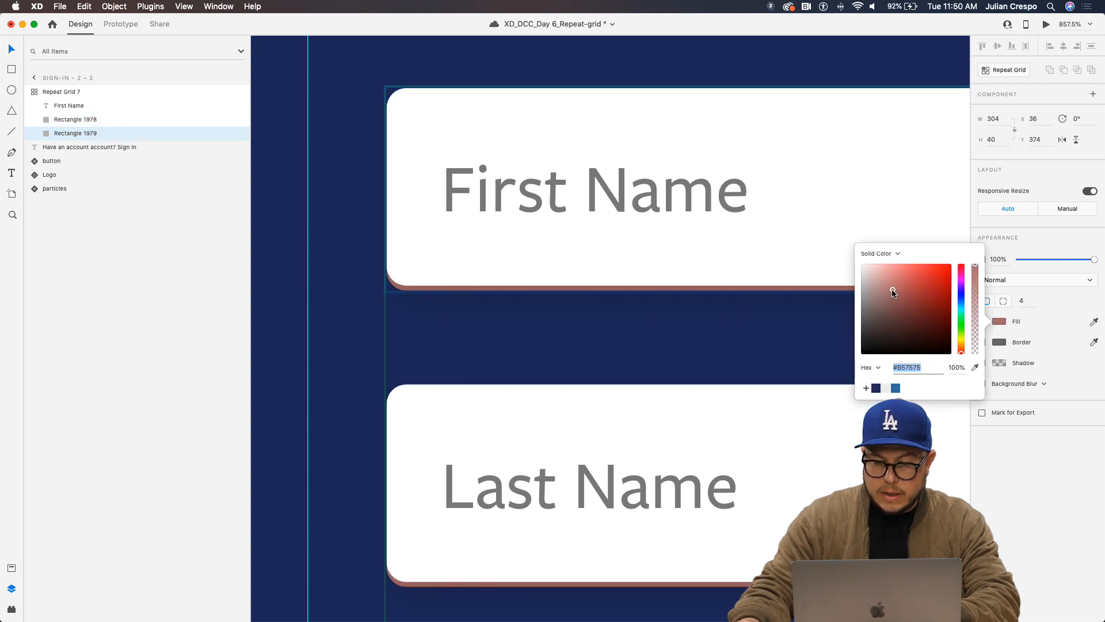
drag(893, 292, 945, 311)
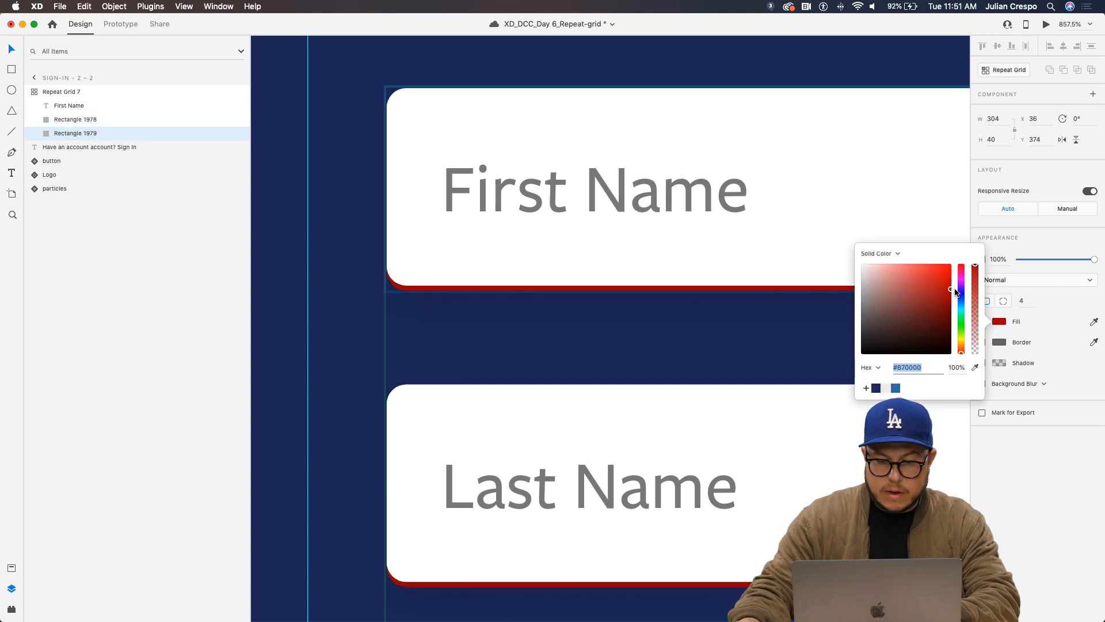
Delete the red duplicate rectangle from behind the First Name field in the repeat grid
scroll(672, 369, down, 3)
scroll(674, 372, up, 5)
click(599, 270)
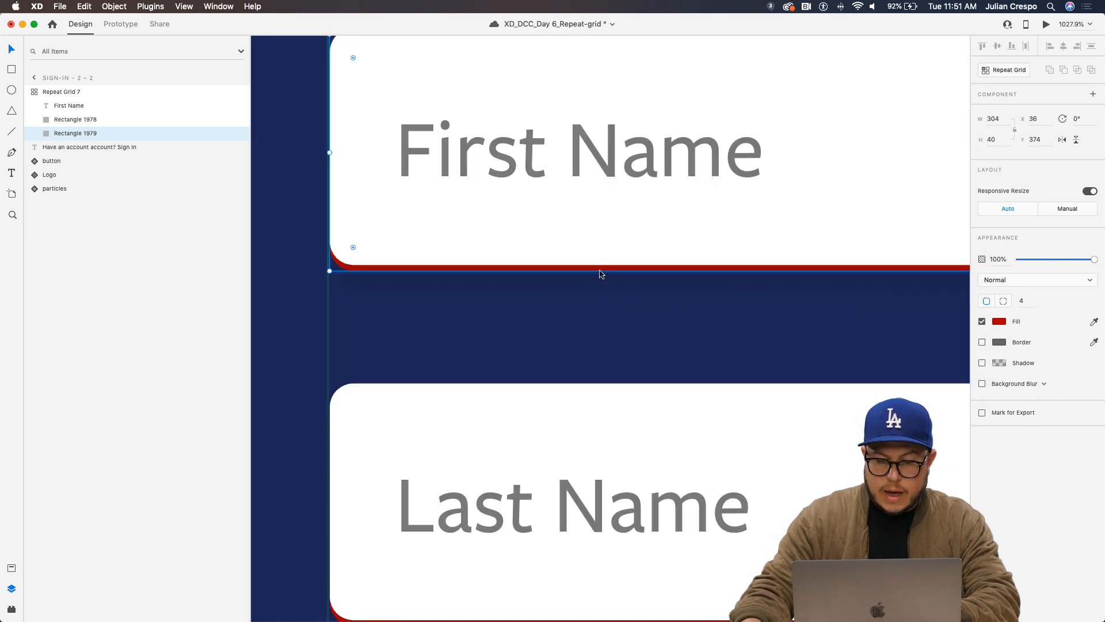
key(Delete)
scroll(602, 274, down, 5)
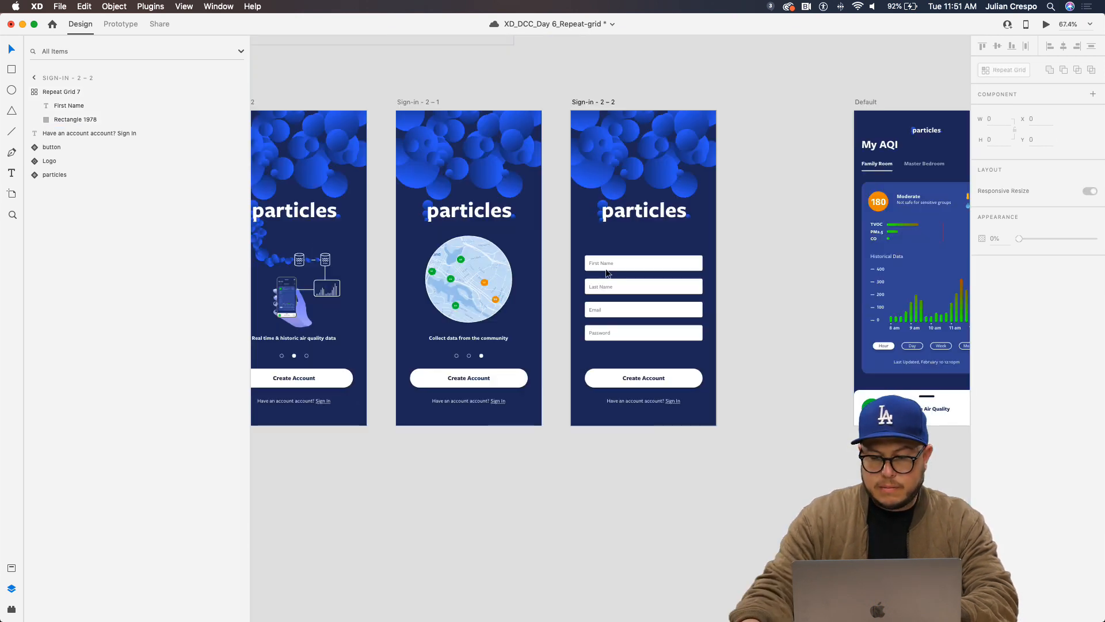
Shrink the First Name field's white rectangle from its upper edge into a thin underline with a height of 2
scroll(686, 289, right, 3)
scroll(557, 181, up, 4)
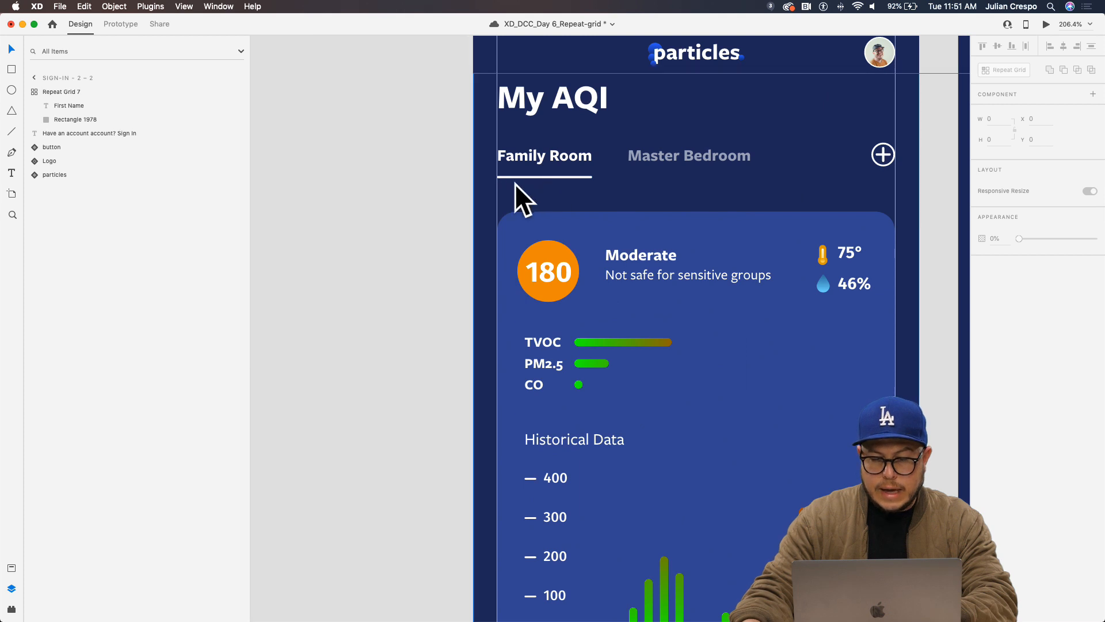
drag(419, 296, 1010, 311)
scroll(578, 433, up, 3)
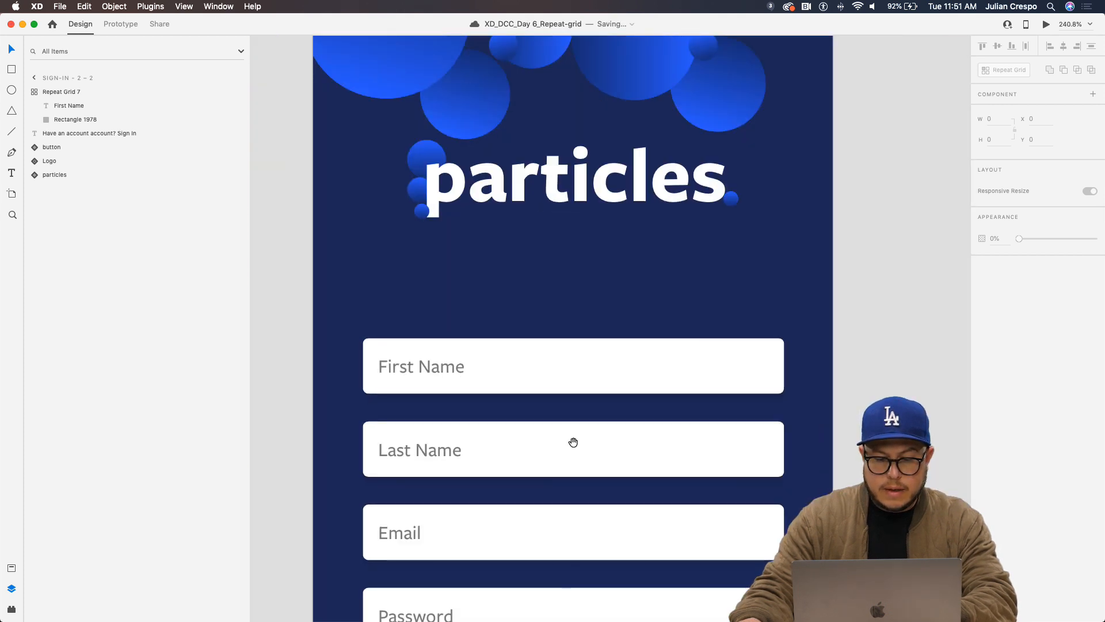
drag(573, 442, 577, 404)
scroll(569, 371, up, 3)
double_click(572, 323)
drag(544, 329, 697, 311)
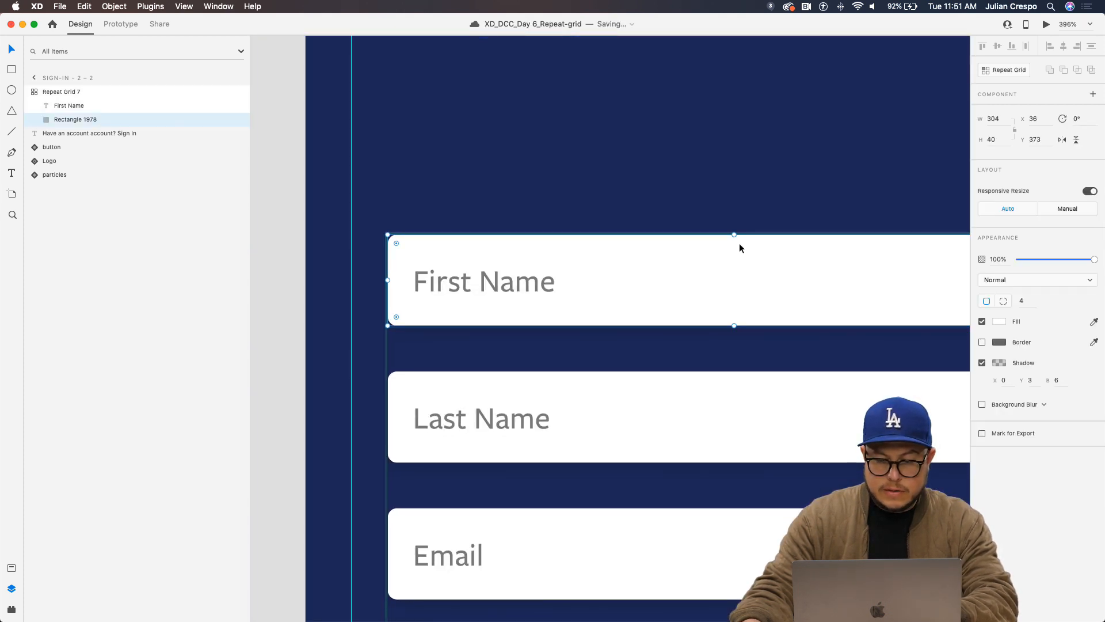
drag(734, 235, 743, 304)
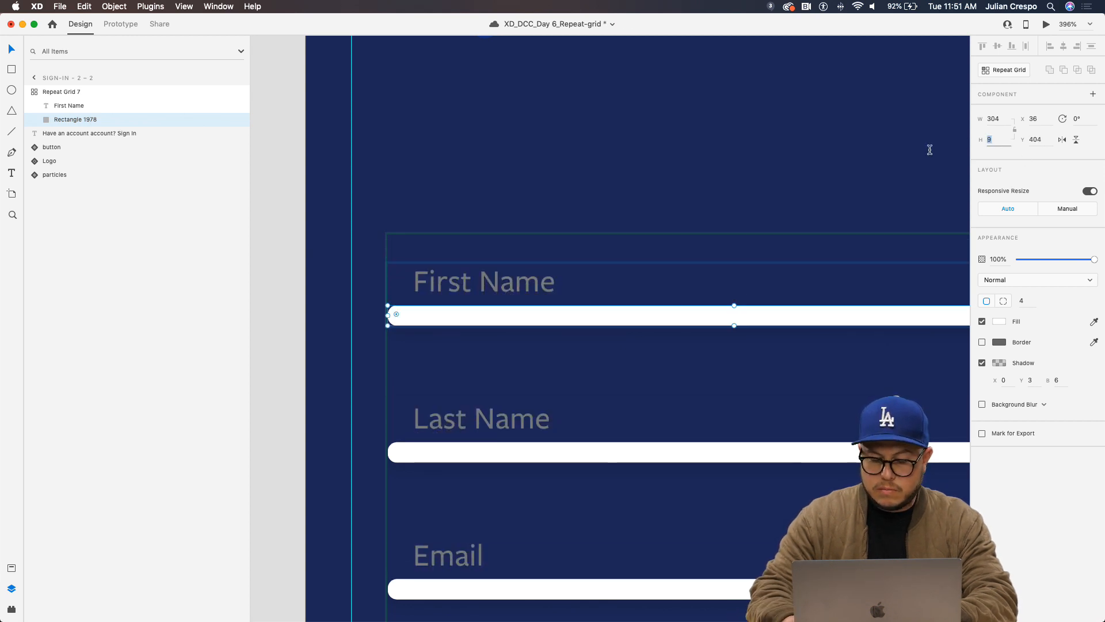
text(2)
key(Return)
Shift the First Name placeholder text horizontally to X 39 and save the document
click(469, 284)
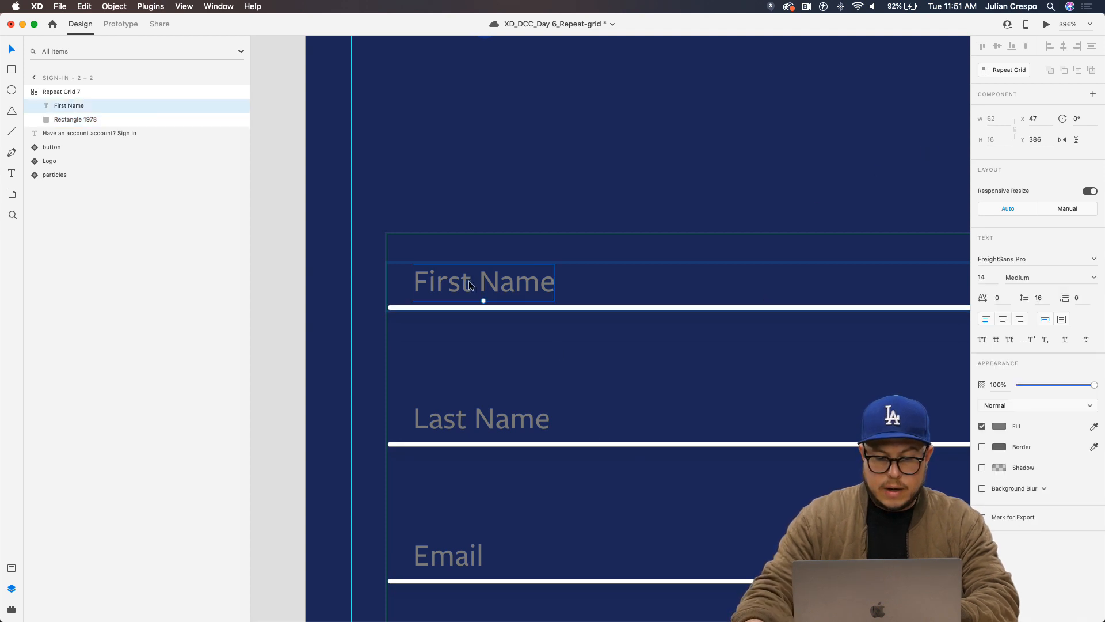
drag(467, 286, 452, 286)
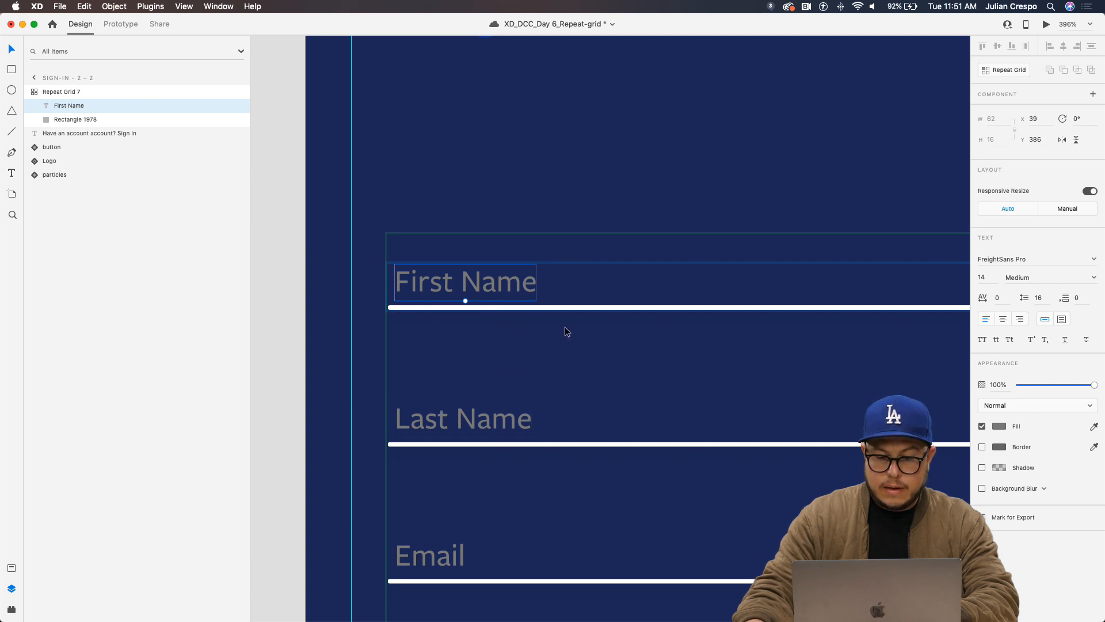
key(super+s)
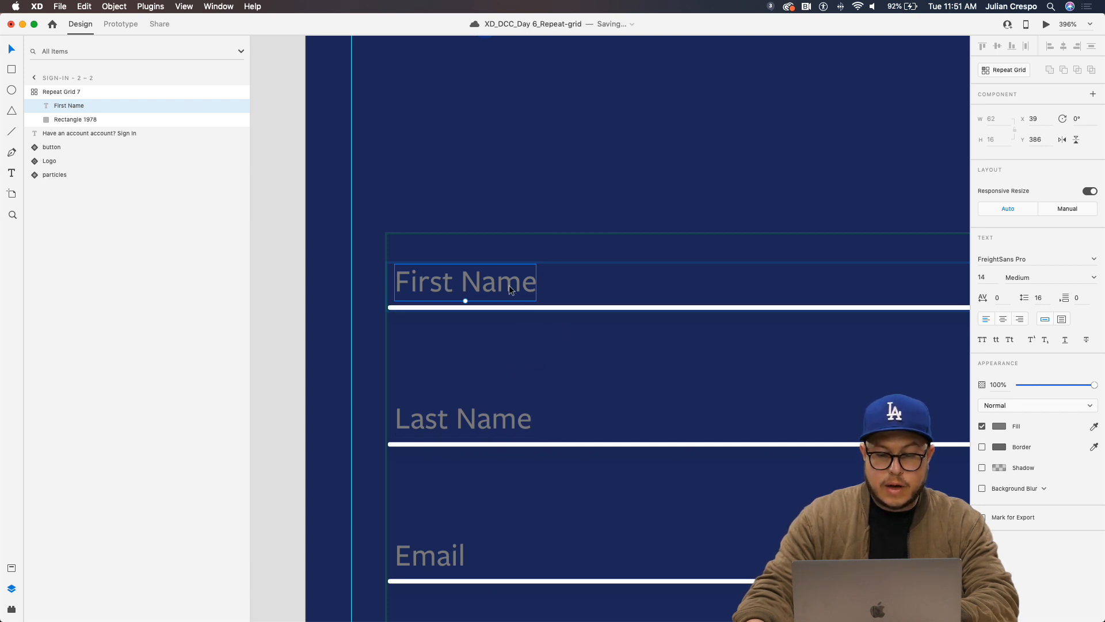
Lighten the placeholder text's fill to a light grey so it reads against the dark blue background
click(1000, 429)
drag(865, 410, 815, 374)
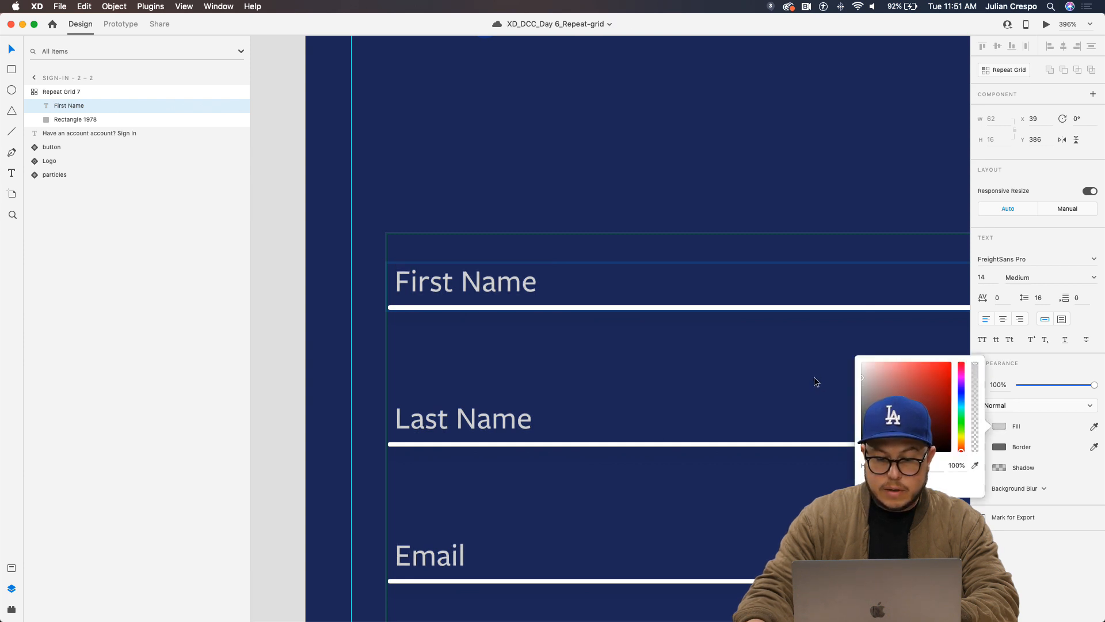
scroll(715, 361, down, 5)
drag(698, 405, 665, 390)
key(super+z)
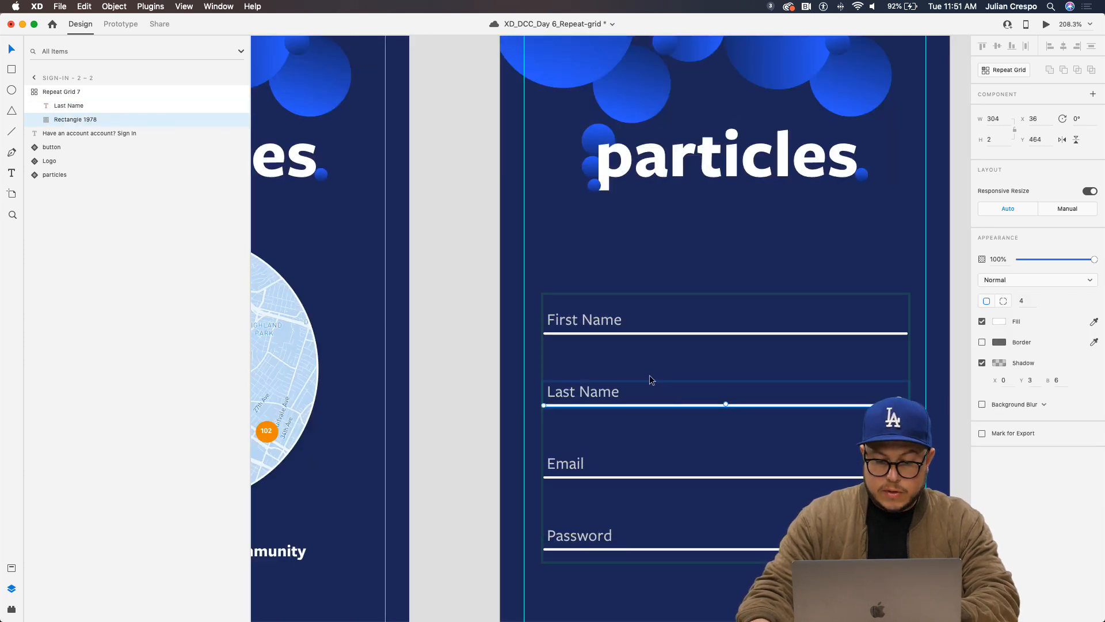
Tighten the vertical spacing between the Repeat Grid's rows so the four fields stack closely with a small gap
scroll(651, 380, up, 5)
click(615, 288)
click(616, 289)
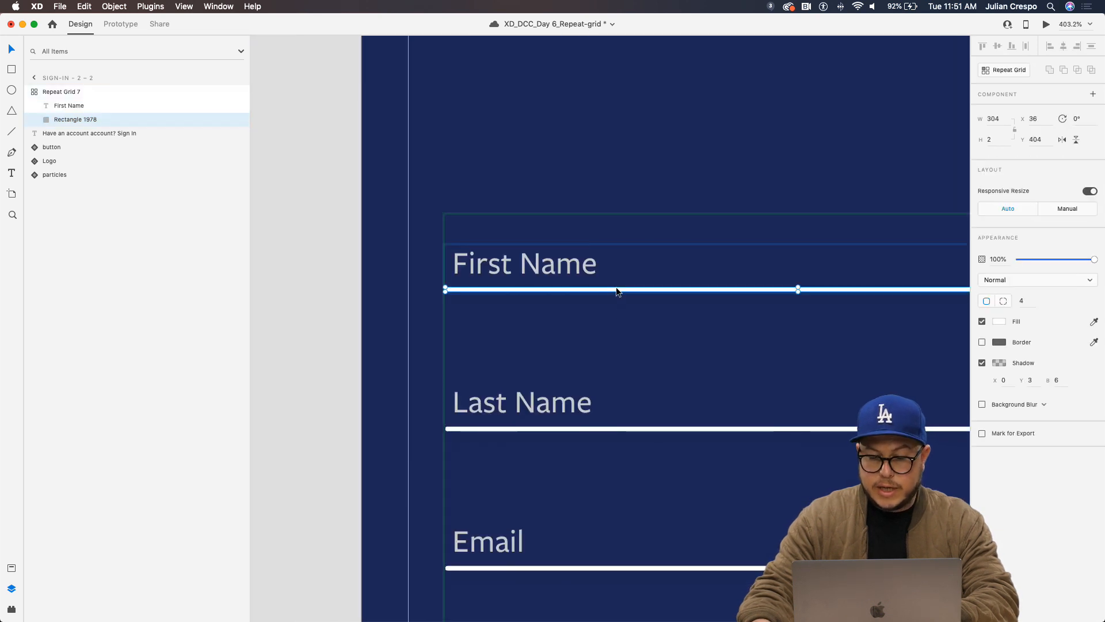
click(581, 166)
click(574, 267)
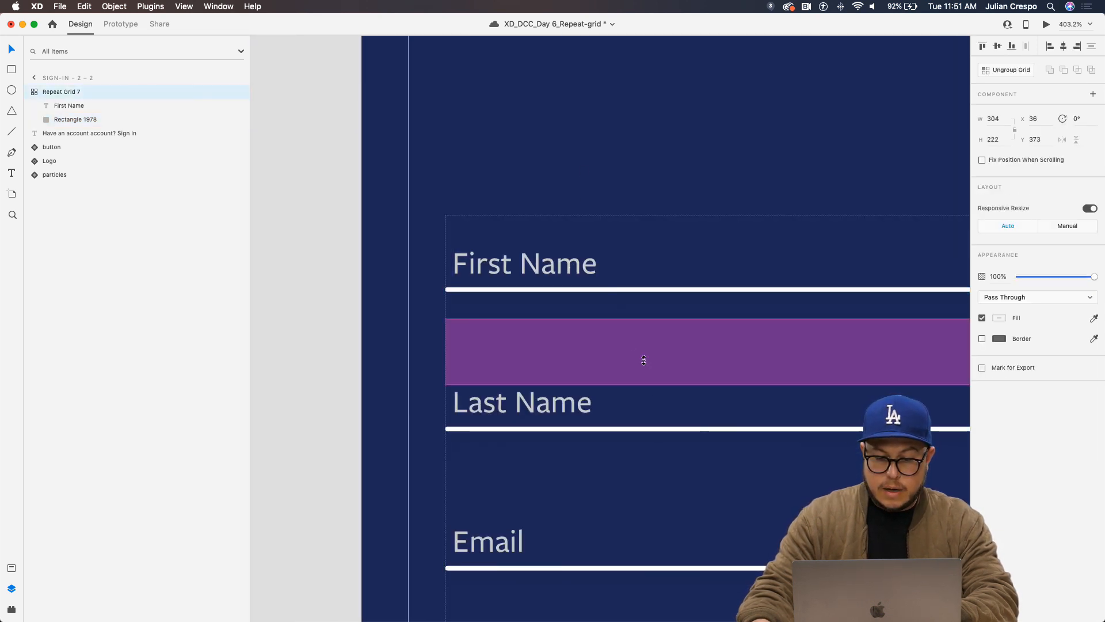
drag(646, 359, 643, 292)
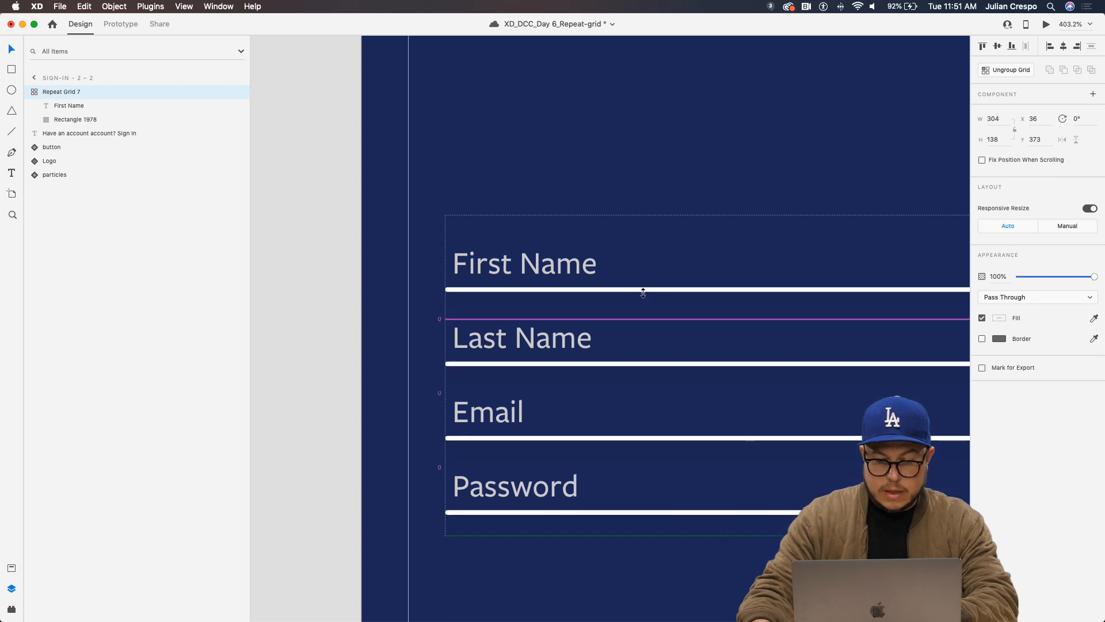
scroll(611, 396, down, 3)
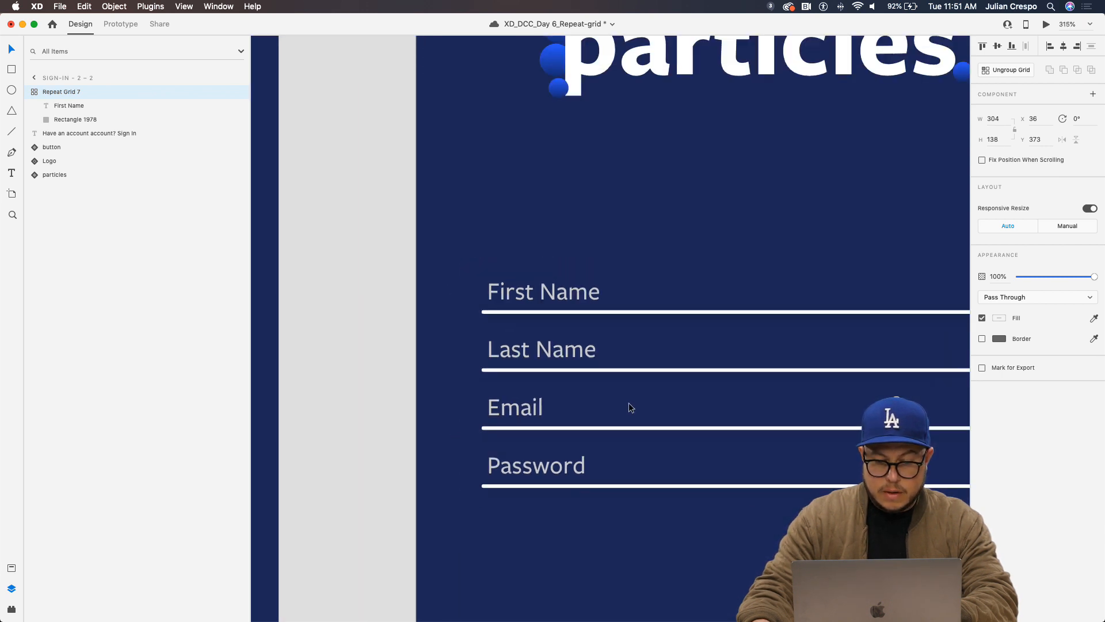
drag(631, 403, 541, 355)
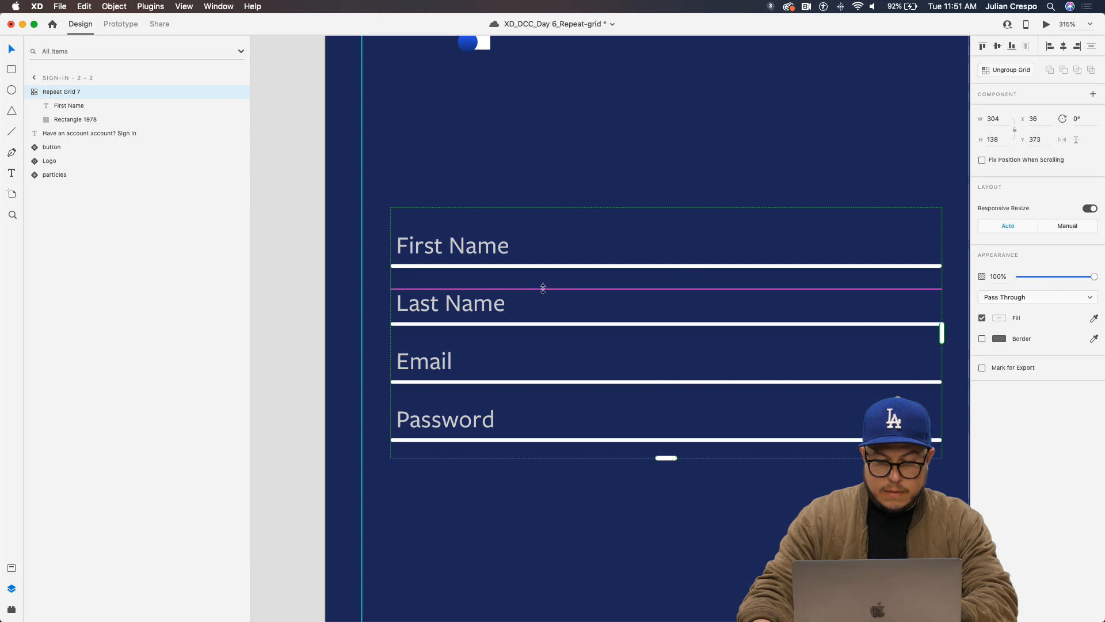
drag(542, 288, 544, 292)
scroll(579, 388, down, 5)
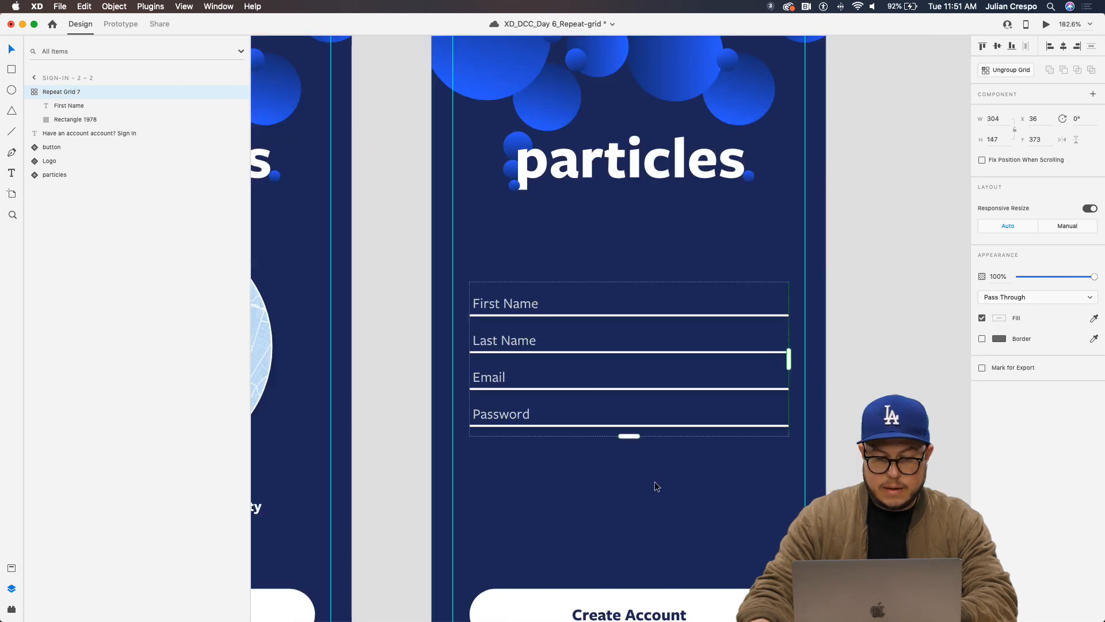
click(656, 484)
Change the Create Account button's label to "Join" on the Sign-in - 2 – 2 artboard
scroll(659, 485, down, 3)
drag(651, 486, 559, 282)
click(546, 397)
double_click(546, 397)
double_click(548, 397)
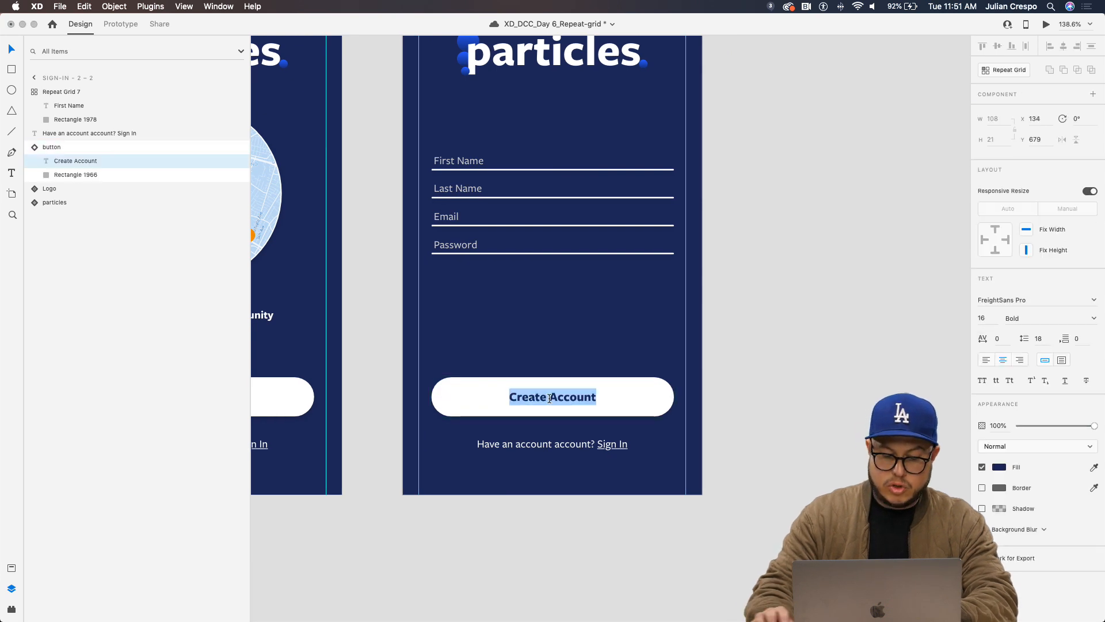
text(Join)
Delete the "Have an account account? Sign In" line below the Join button and save the document
click(599, 444)
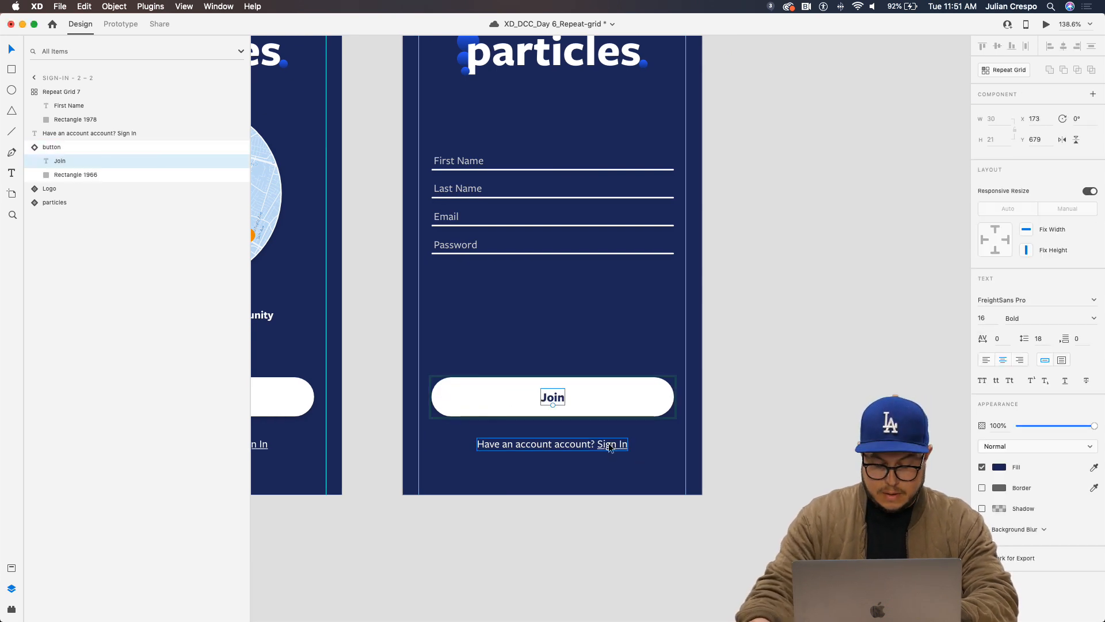
key(Delete)
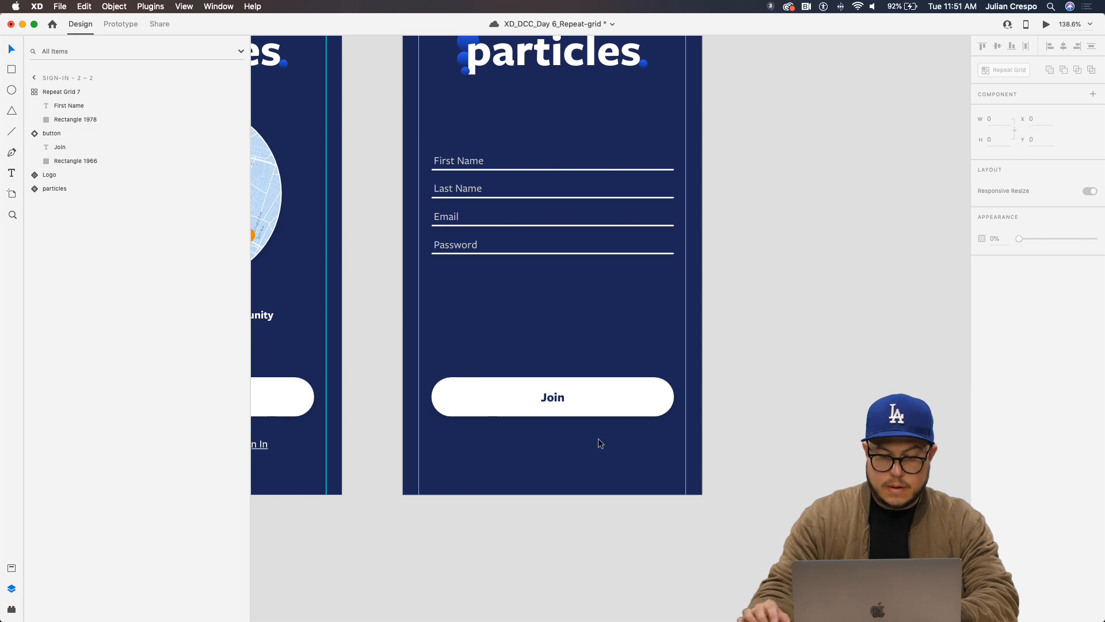
scroll(597, 437, down, 5)
scroll(745, 453, down, 5)
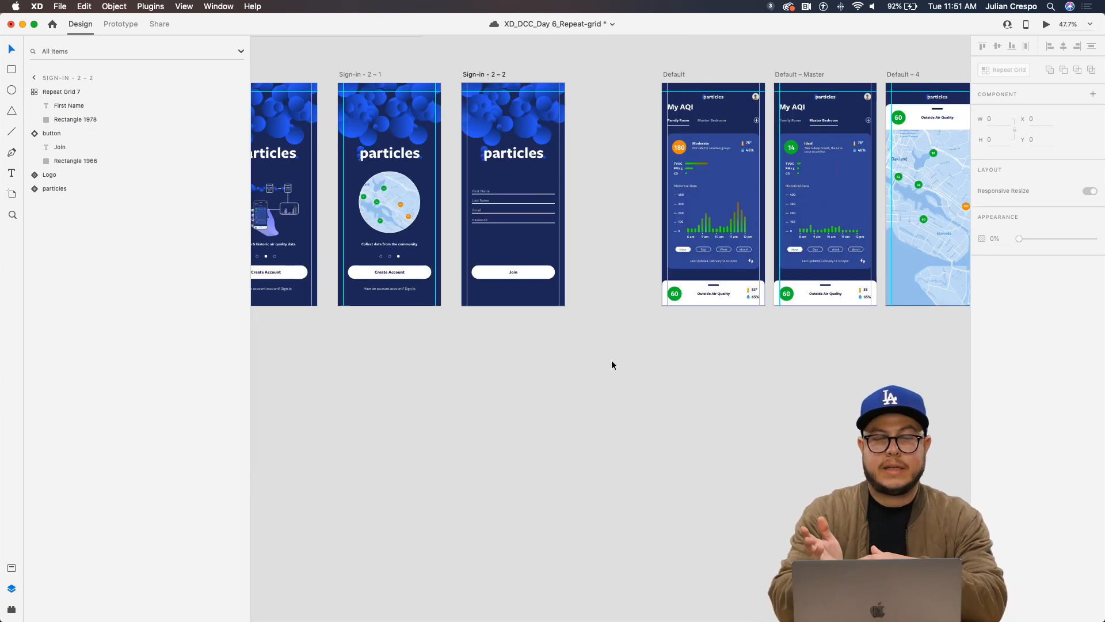
key(super+s)
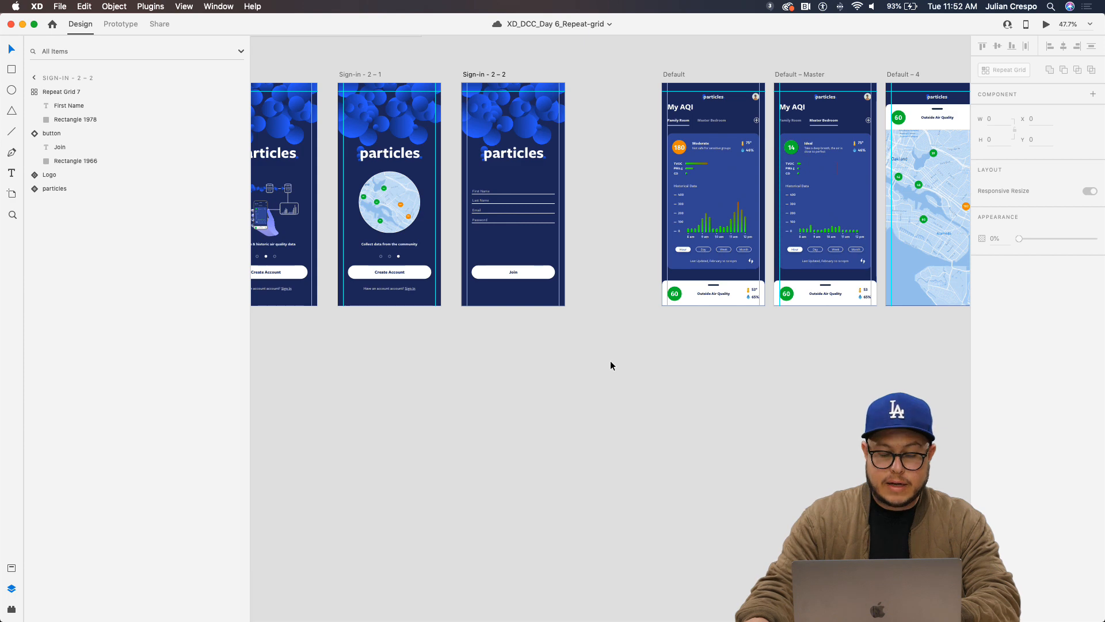
Preview the design starting from the Sign-in - 1 artboard and enlarge the preview window
scroll(610, 361, up, 3)
scroll(611, 361, down, 3)
drag(586, 362, 848, 413)
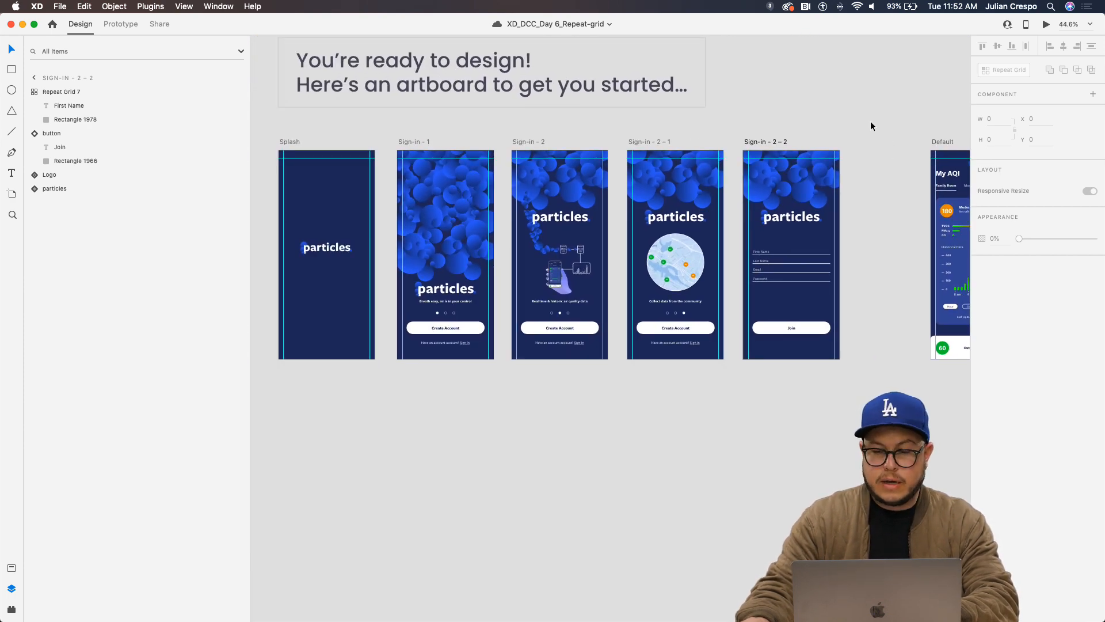
scroll(833, 161, up, 1)
scroll(833, 167, up, 1)
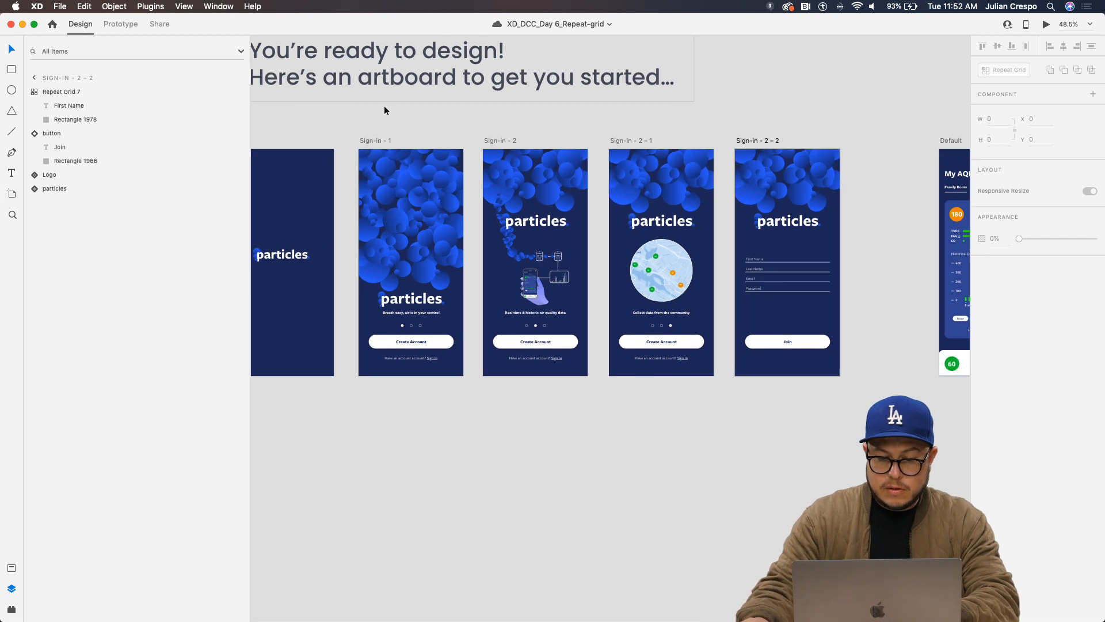
click(375, 140)
click(1048, 25)
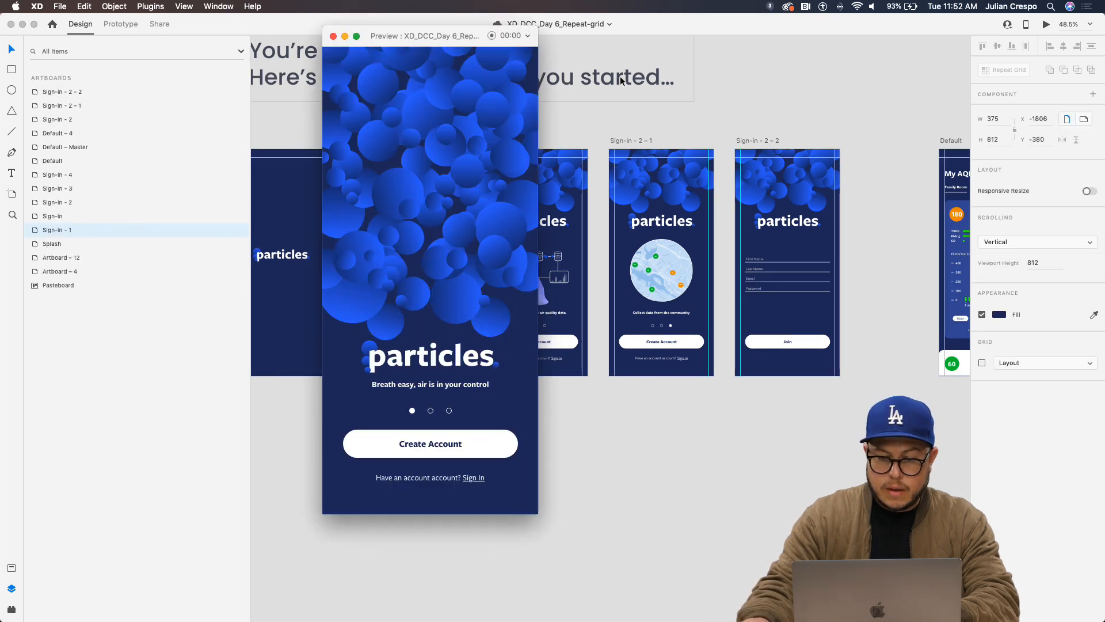
double_click(534, 513)
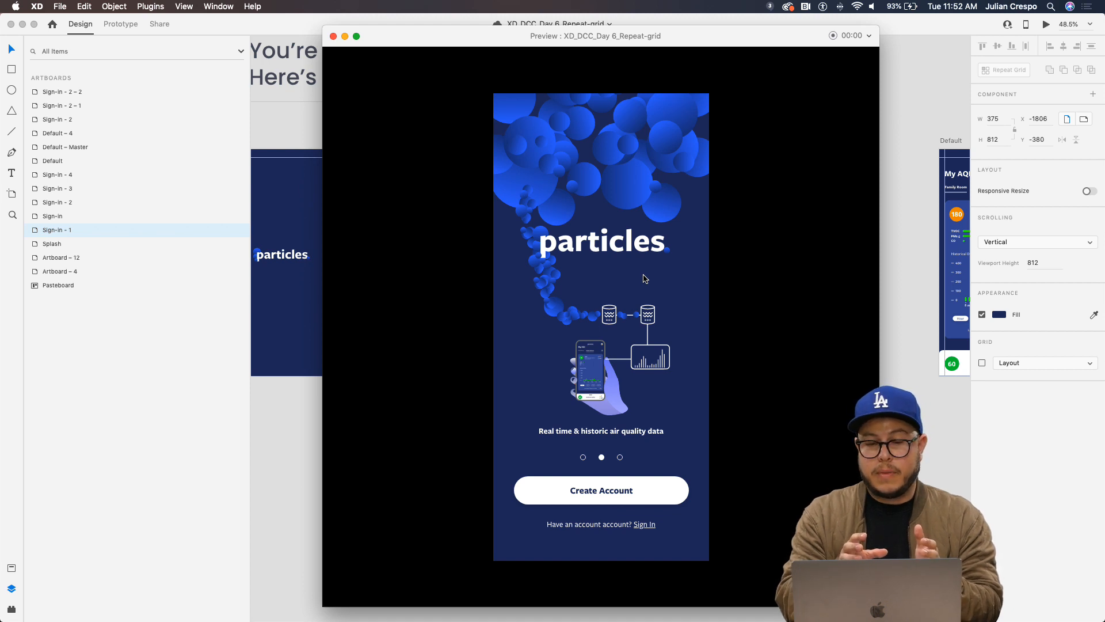
Page through the onboarding screens to the Join form in the preview, and close it
key(Left)
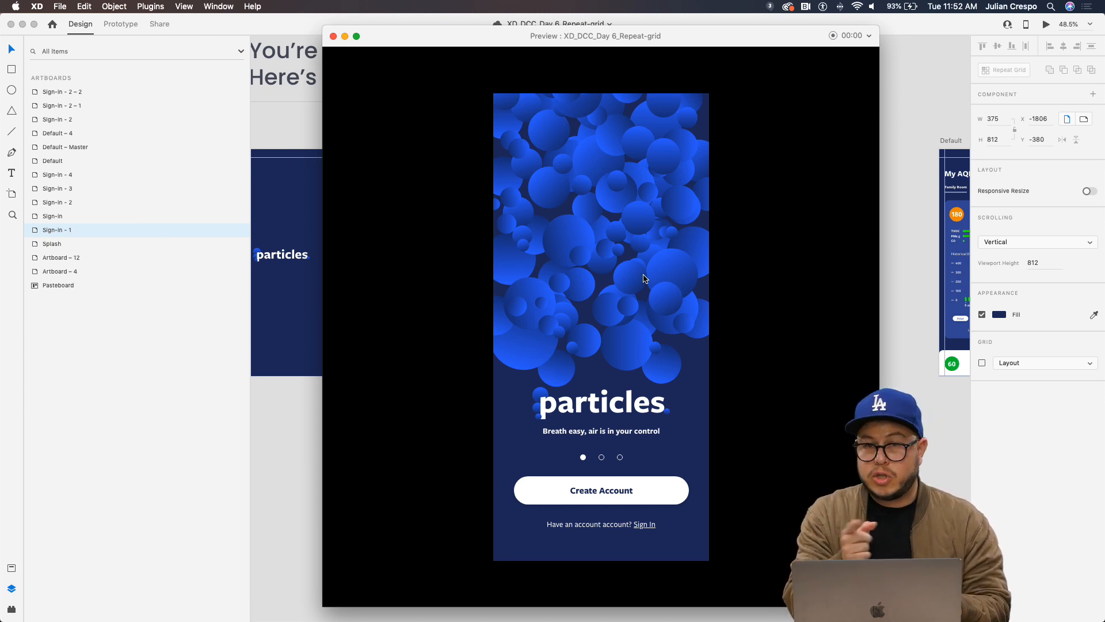
key(Right)
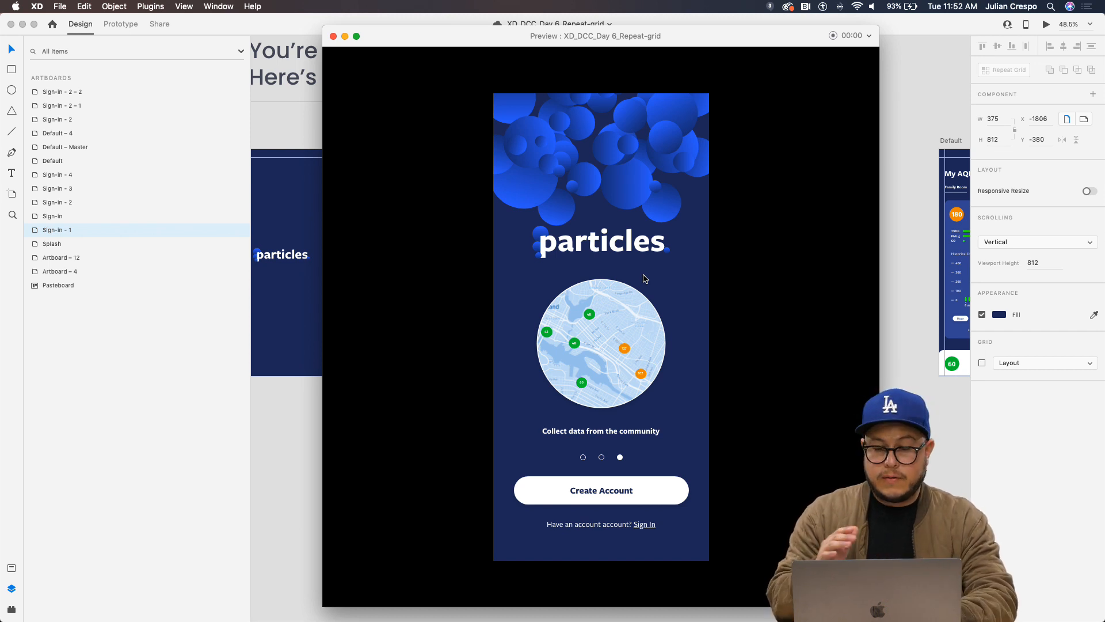
click(643, 277)
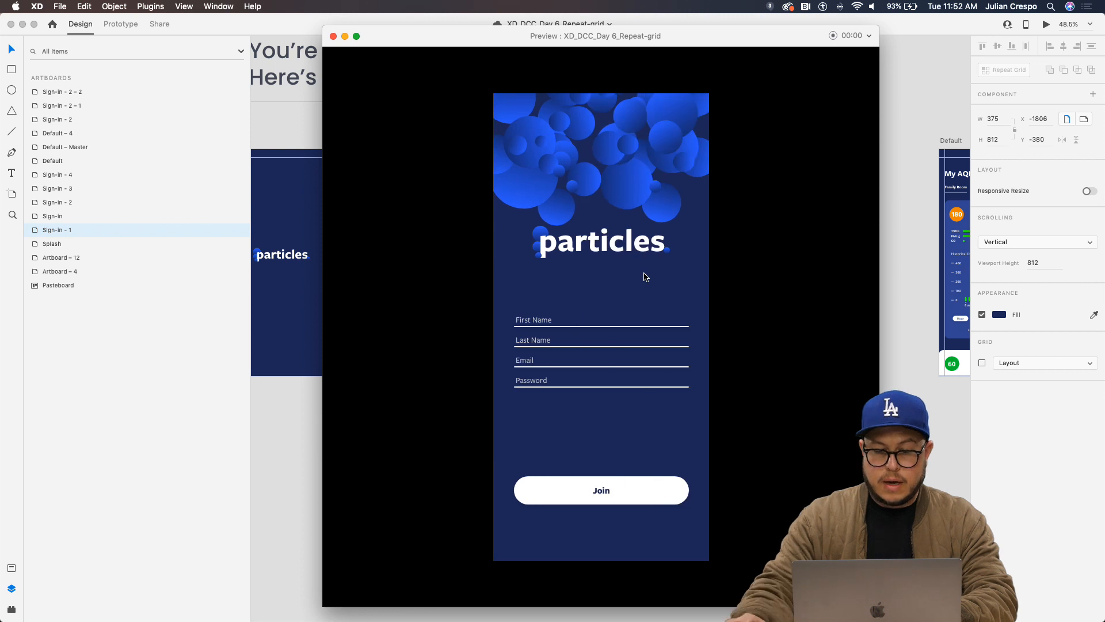
click(333, 36)
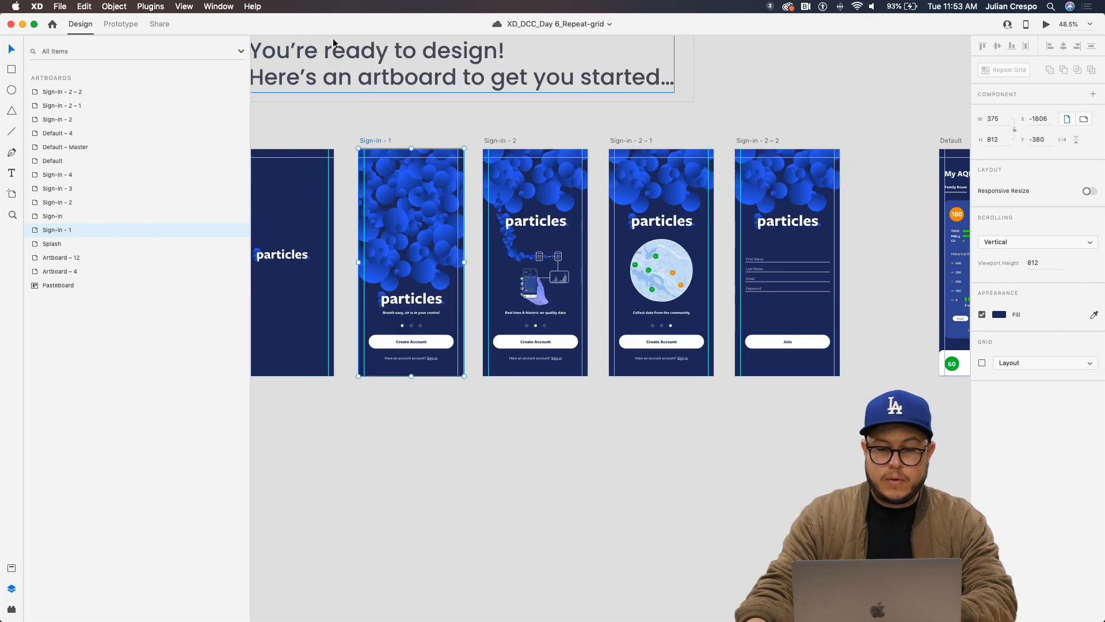
Export the four sign-in artboards as PNG at 6x scale into the day6 folder with the Custom Export plugin
click(673, 467)
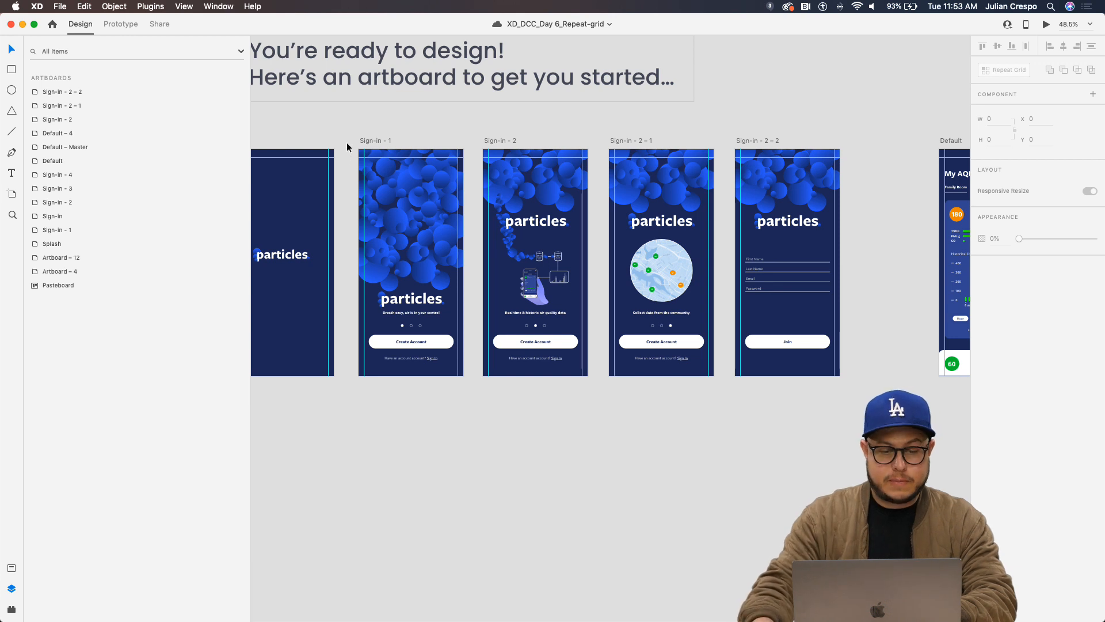
drag(351, 129, 852, 403)
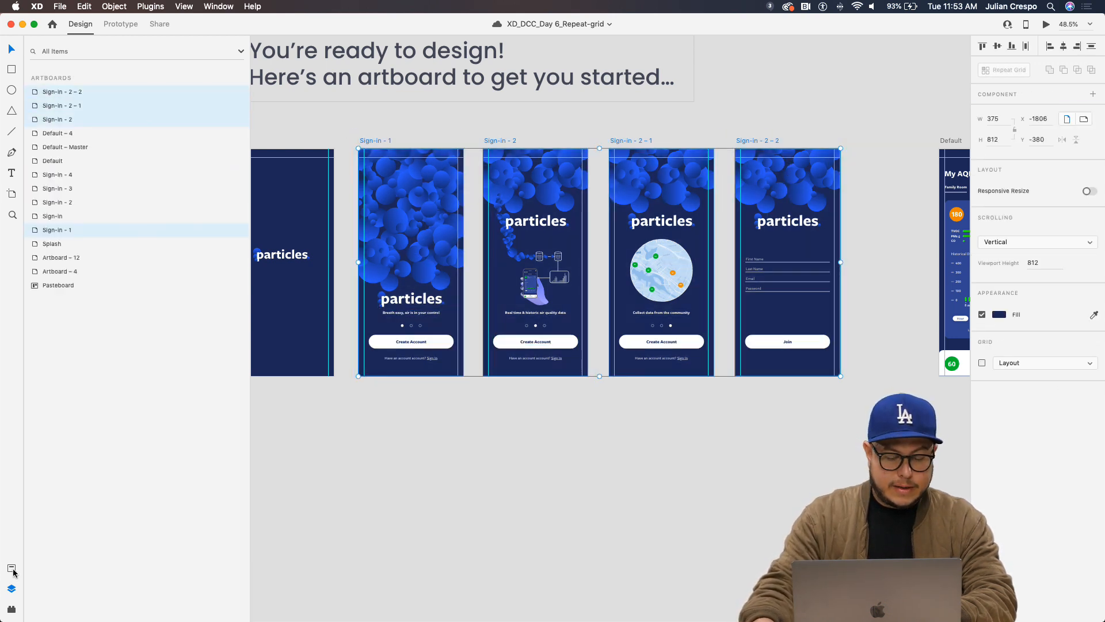
click(11, 609)
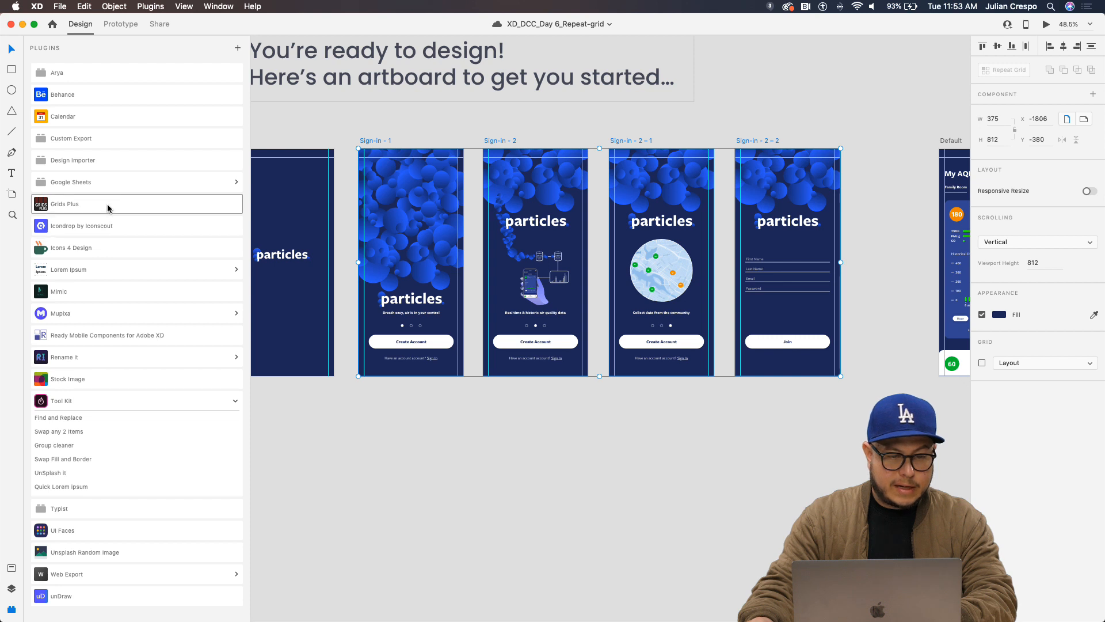
click(92, 141)
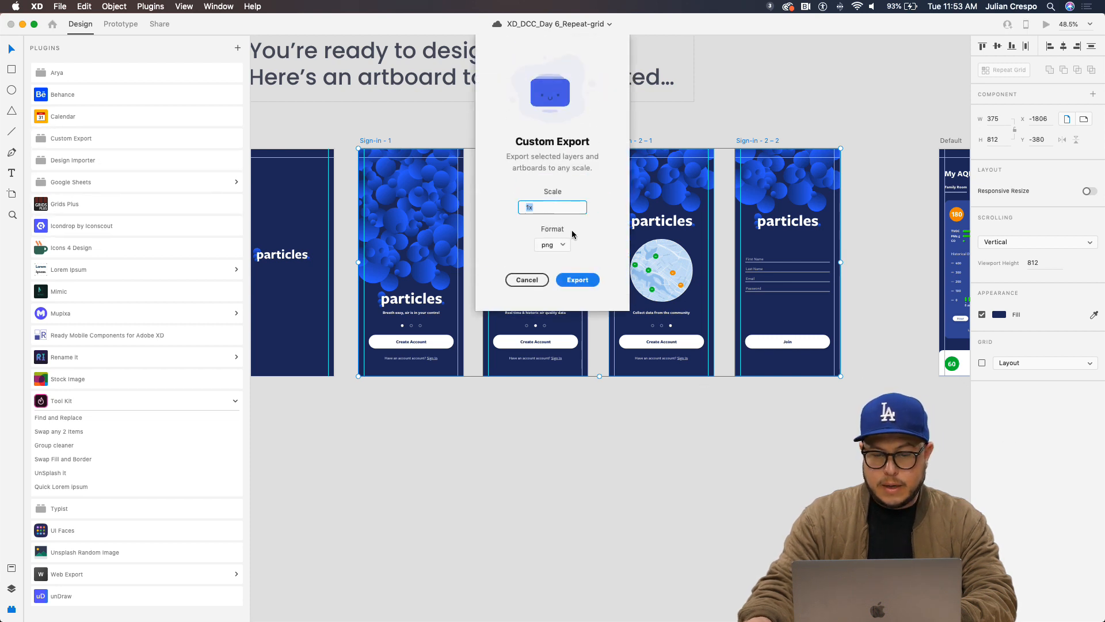
text(6)
key(Return)
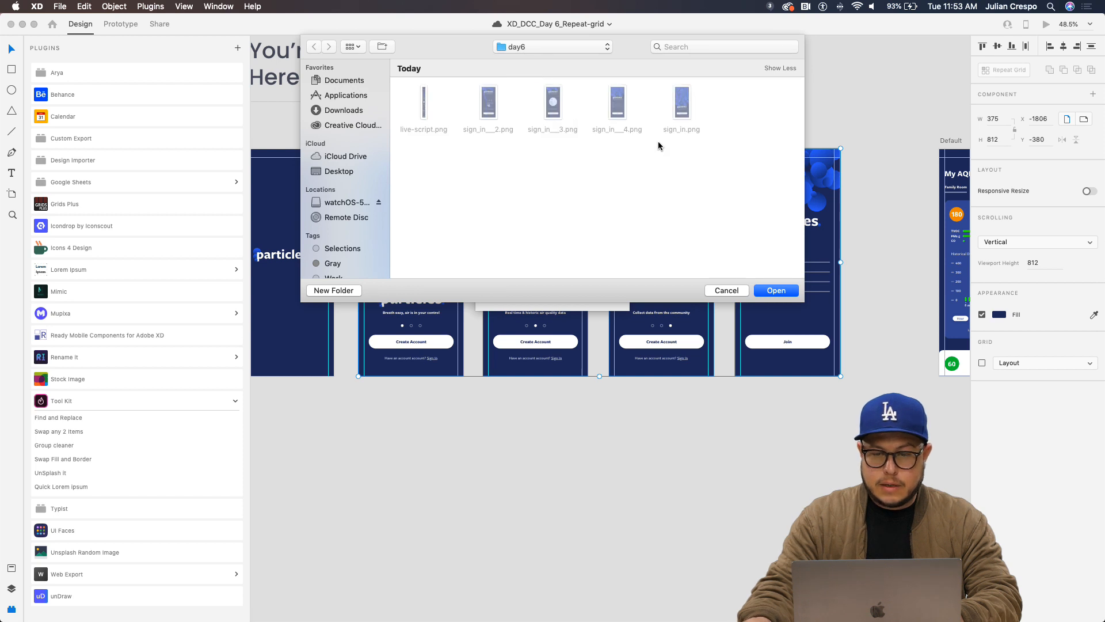
key(Return)
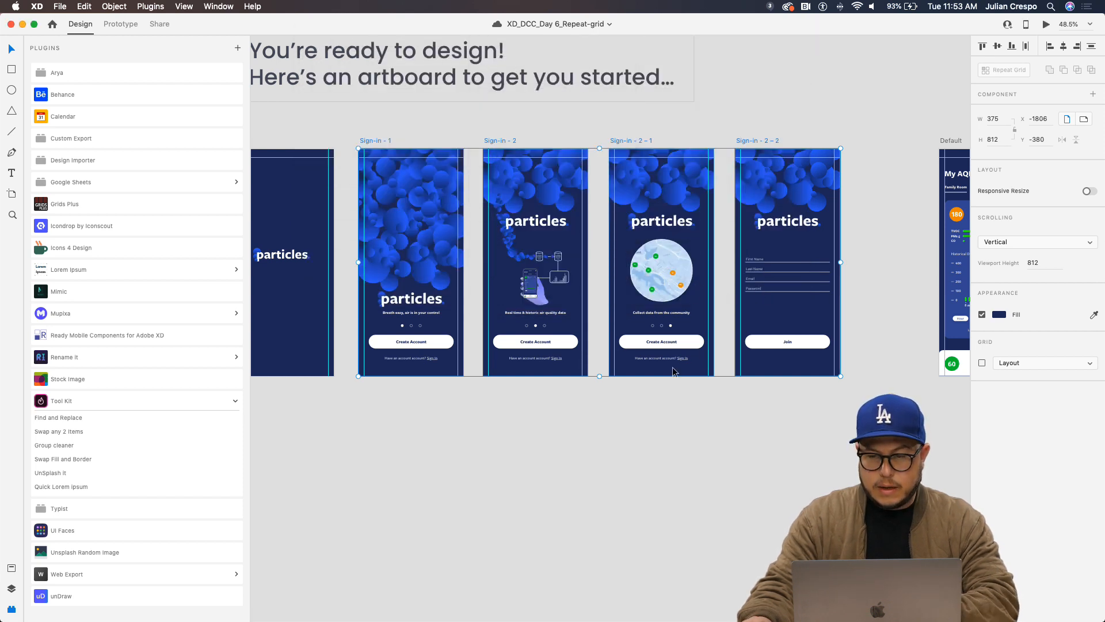
From the dark blue four-frame artboard, switch to Finder and open Documents/Adobe Live/adobeLive-content/XD-DCC/day6
scroll(625, 426, down, 5)
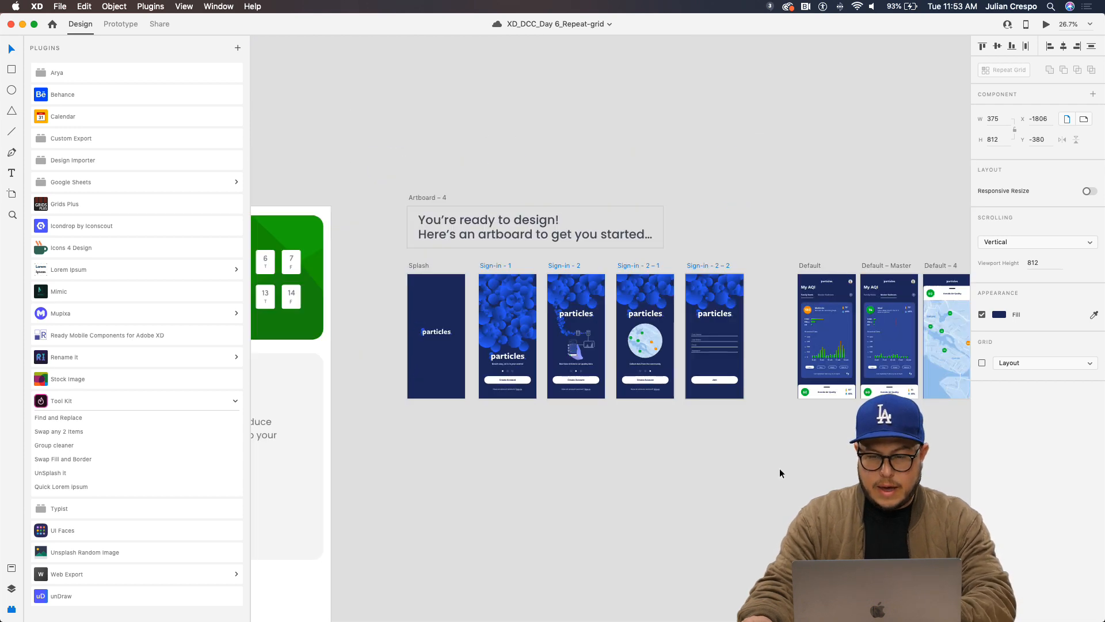
scroll(780, 468, right, 10)
scroll(758, 410, down, 7)
drag(768, 435, 423, 301)
scroll(578, 360, down, 1)
drag(736, 376, 665, 348)
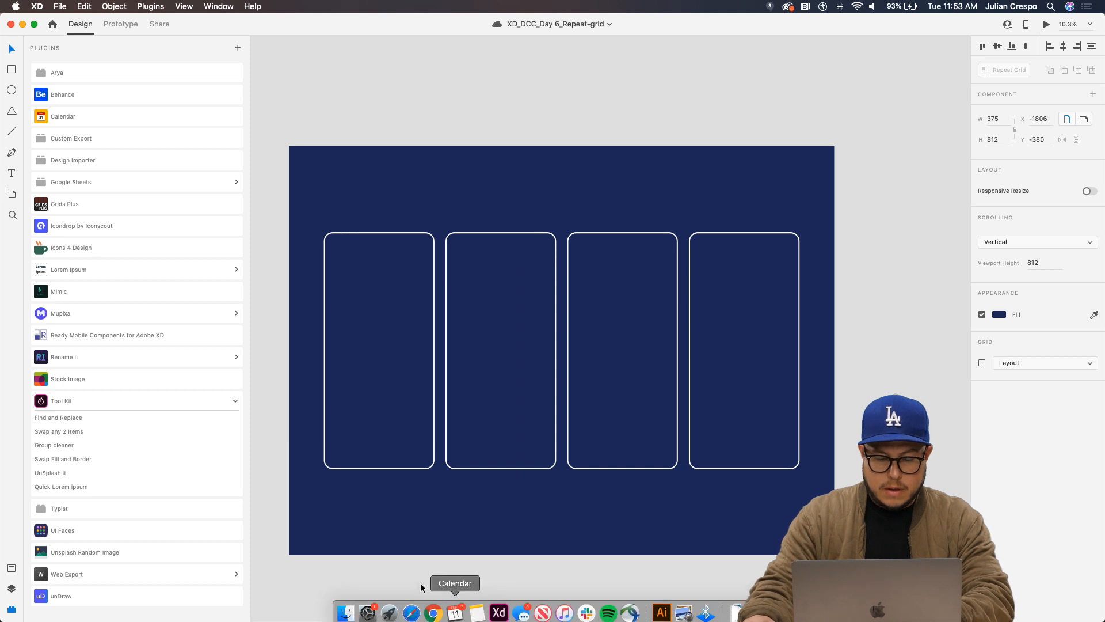
click(347, 610)
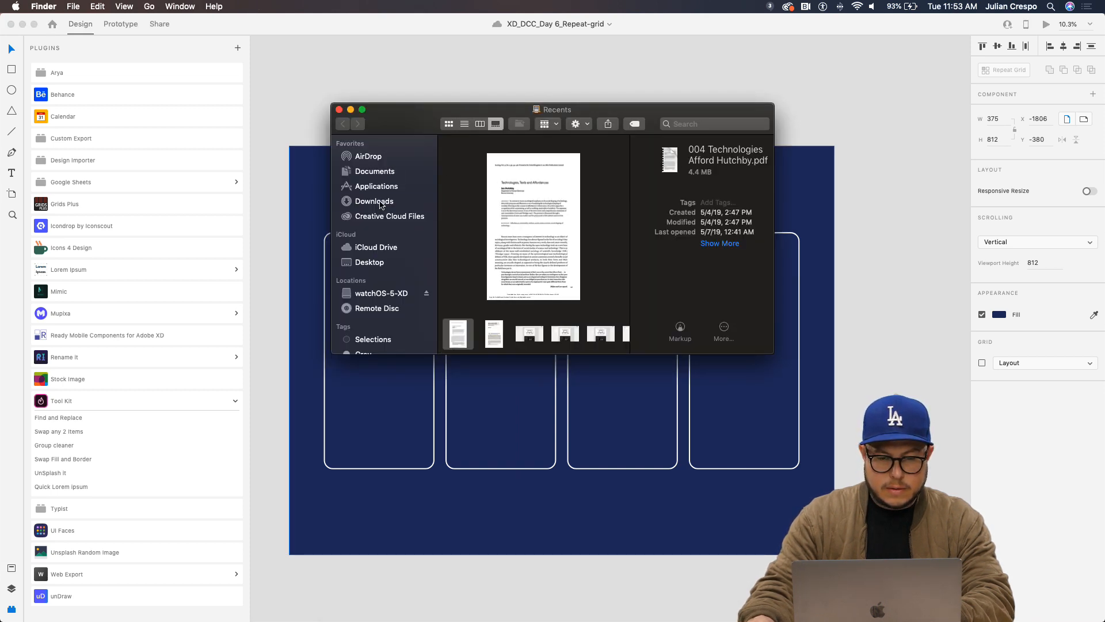
click(380, 203)
click(375, 171)
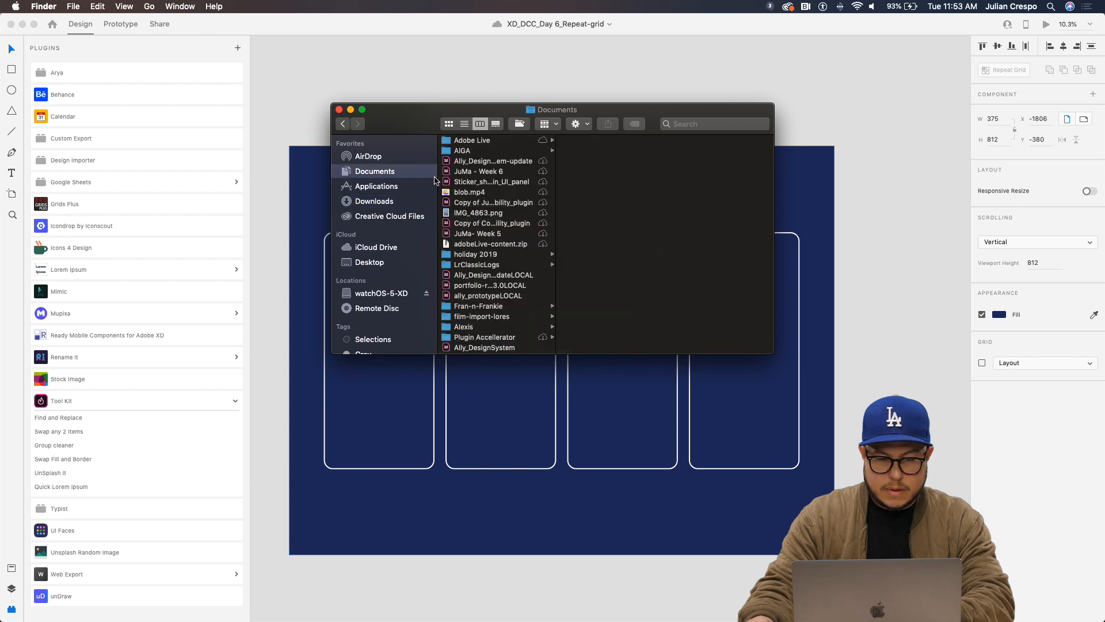
click(530, 142)
click(604, 151)
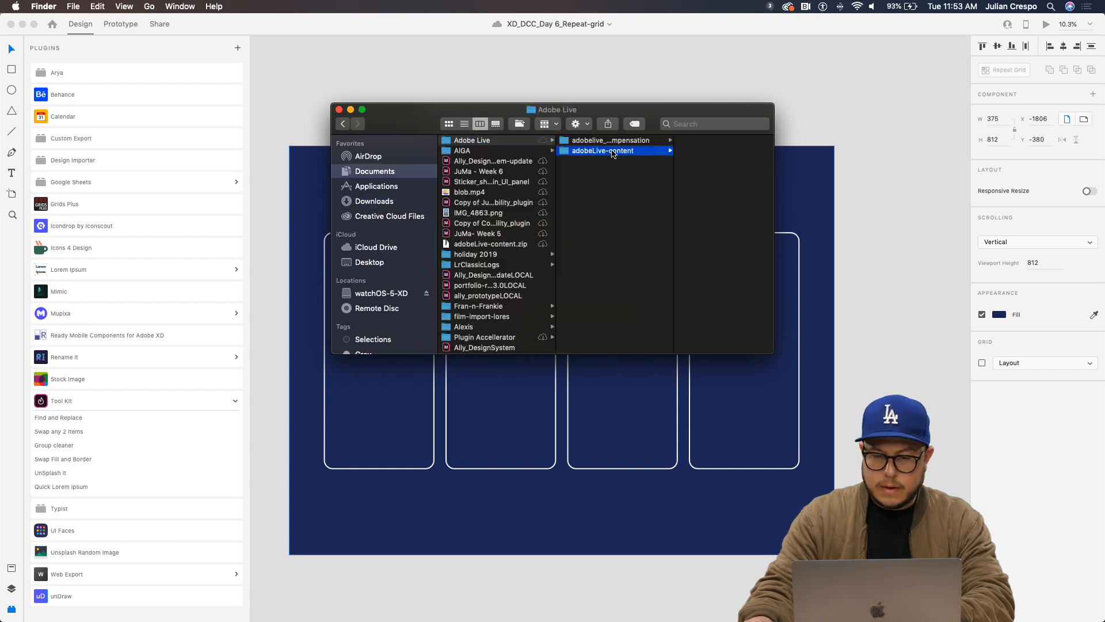
click(706, 142)
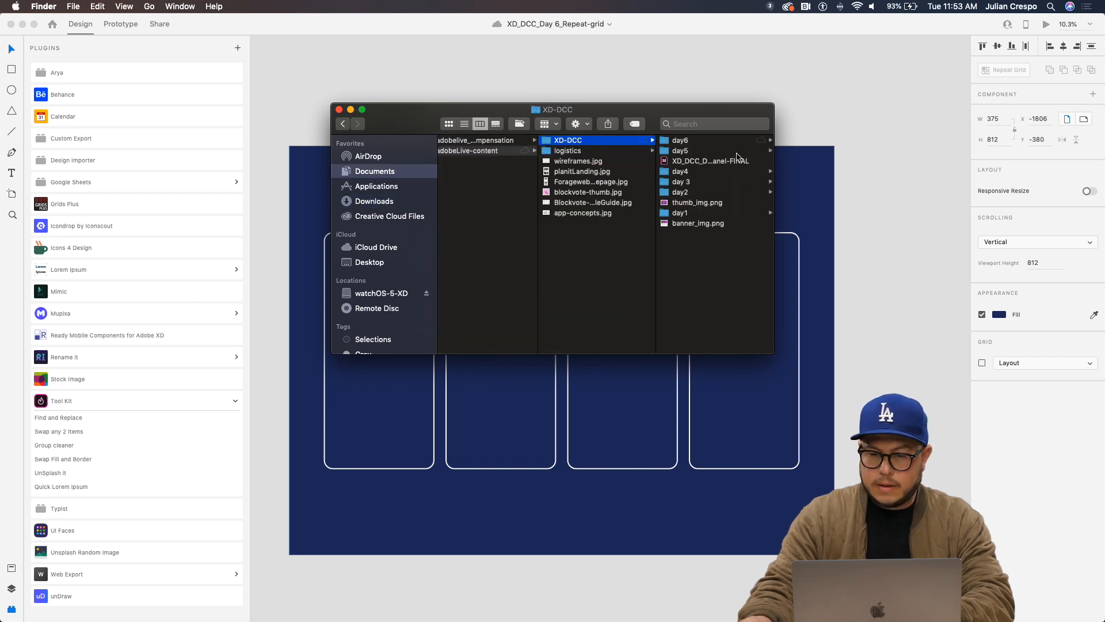
click(703, 149)
key(Up)
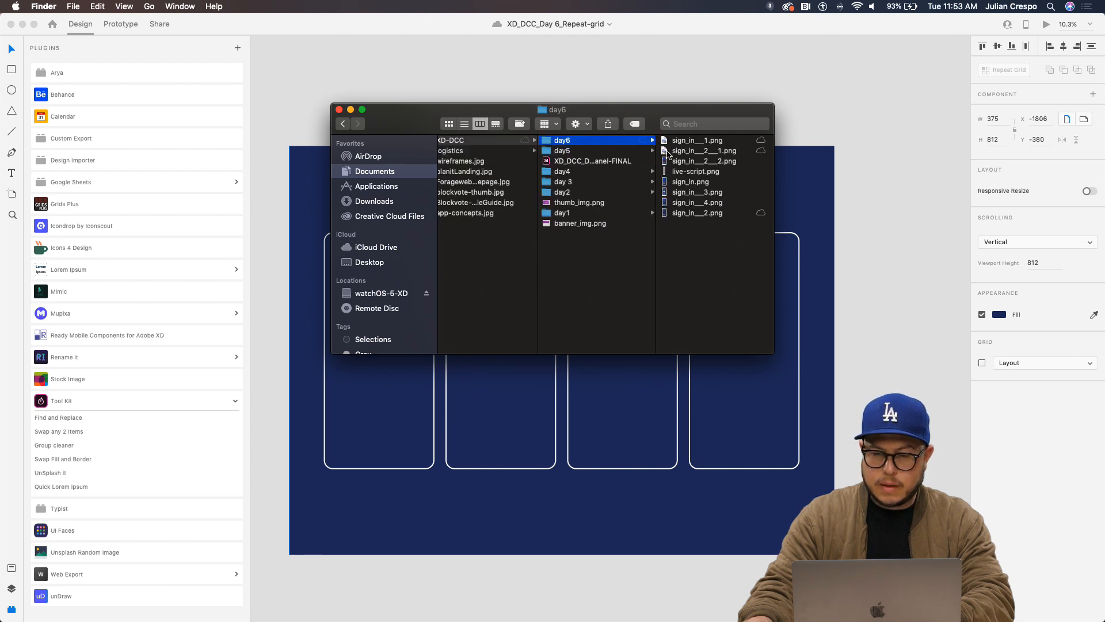
Import sign_in.png, sign_in__3.png, sign_in__4.png and sign_in__2.png onto the pasteboard beside the dark blue four-frame artboard
click(690, 183)
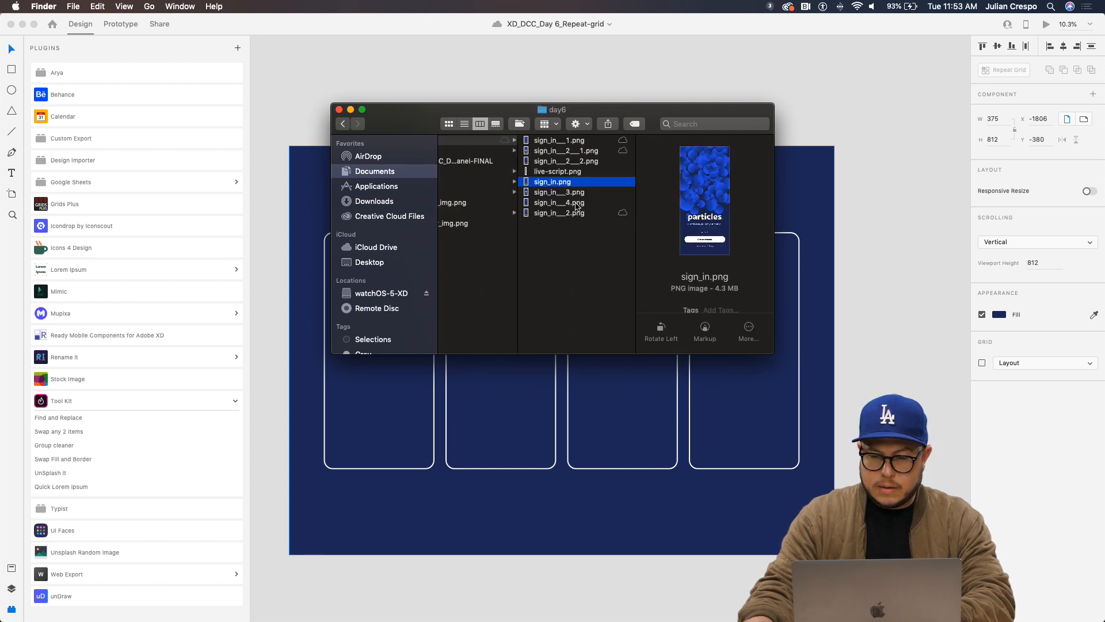
shift+click(552, 192)
shift+click(561, 213)
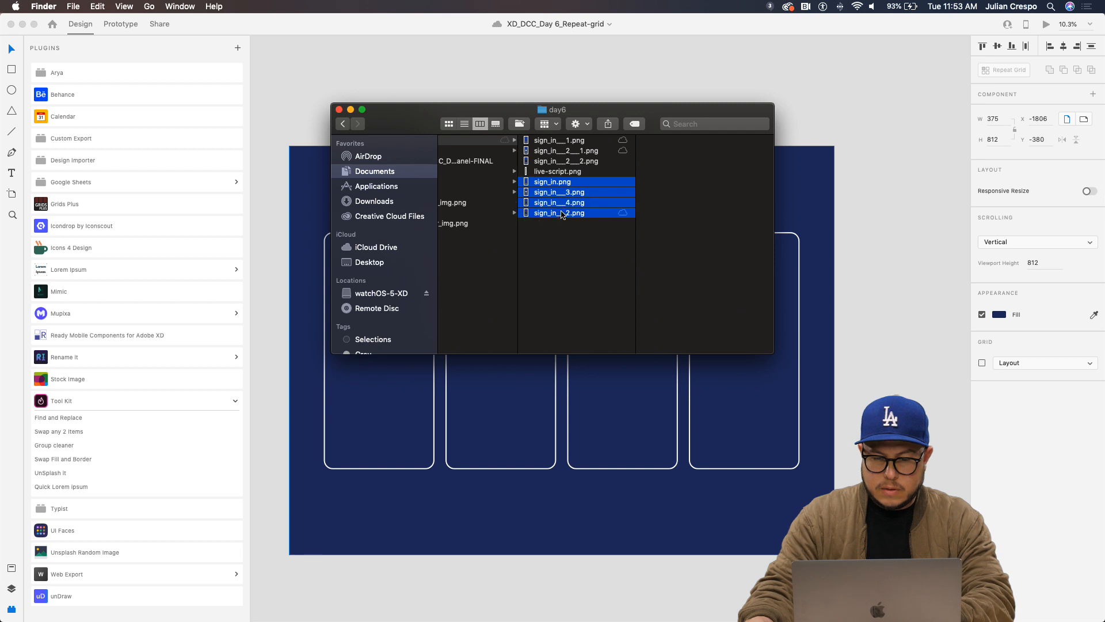
drag(579, 217, 938, 306)
scroll(827, 283, down, 5)
click(809, 326)
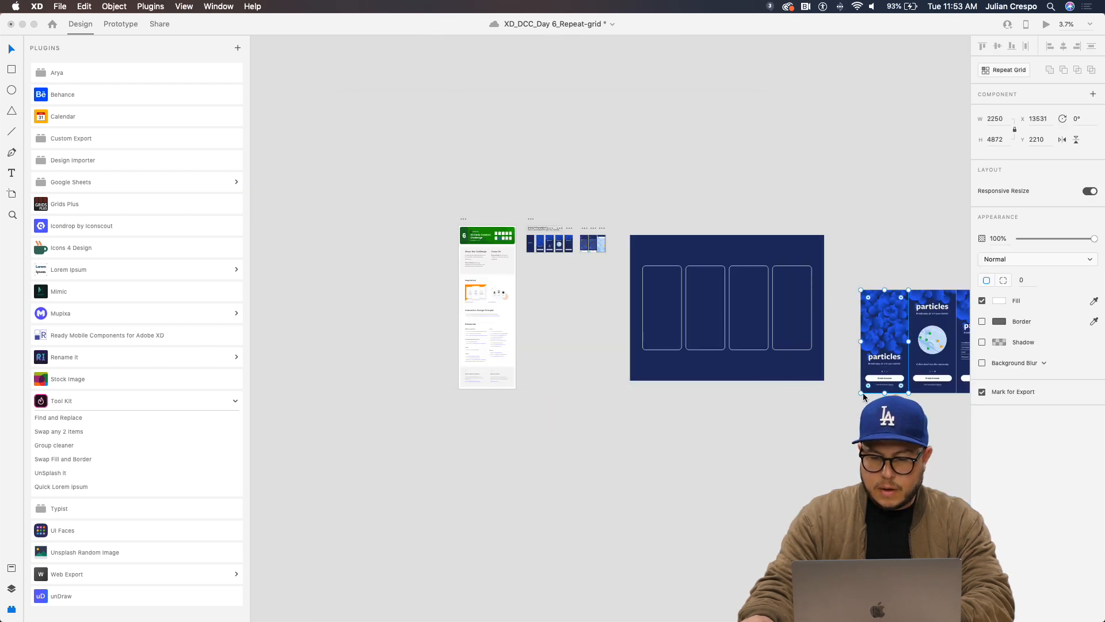
Cut the sign_in image from the pasteboard, find the first frame's outline in the layer list, and save the document
scroll(859, 396, up, 5)
drag(787, 253, 467, 220)
scroll(389, 226, up, 5)
scroll(410, 239, up, 3)
key(Delete)
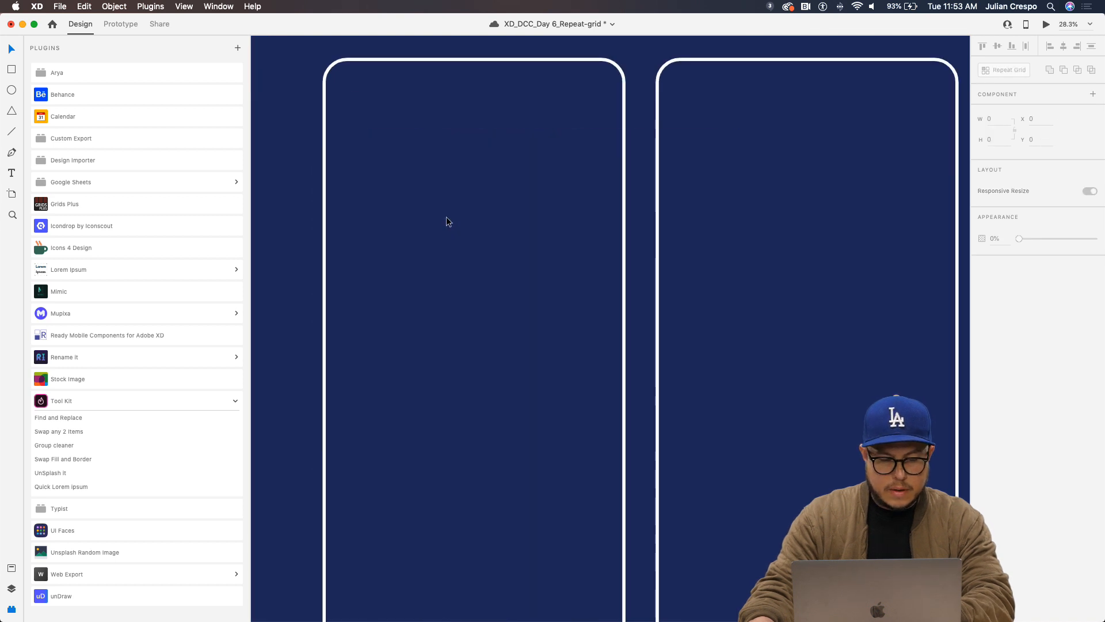
click(326, 141)
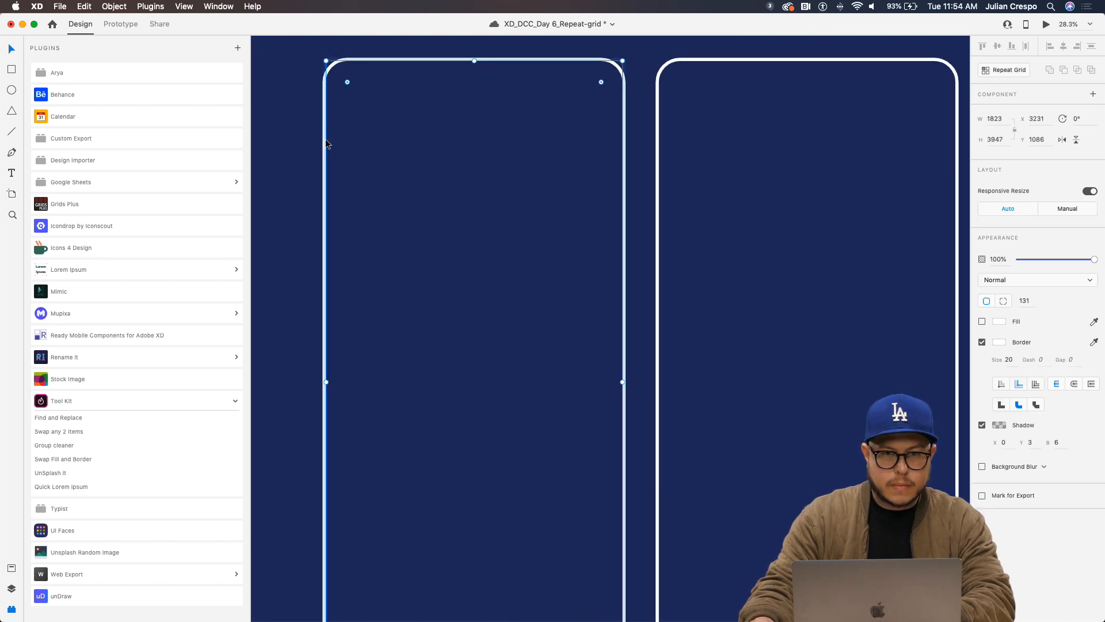
key(super+shift+y)
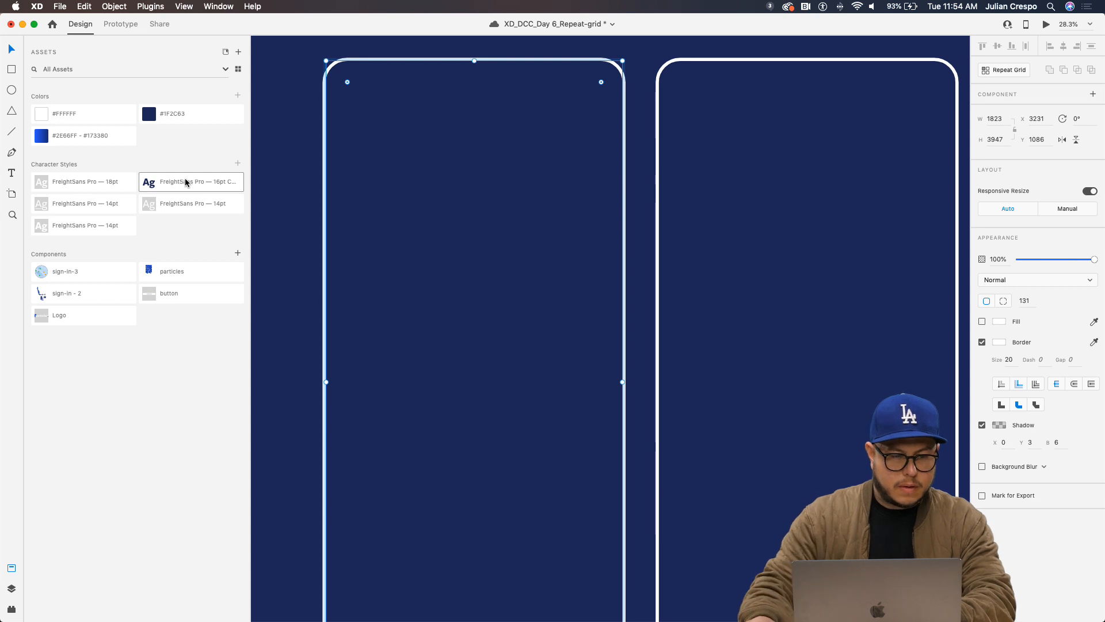
key(super+y)
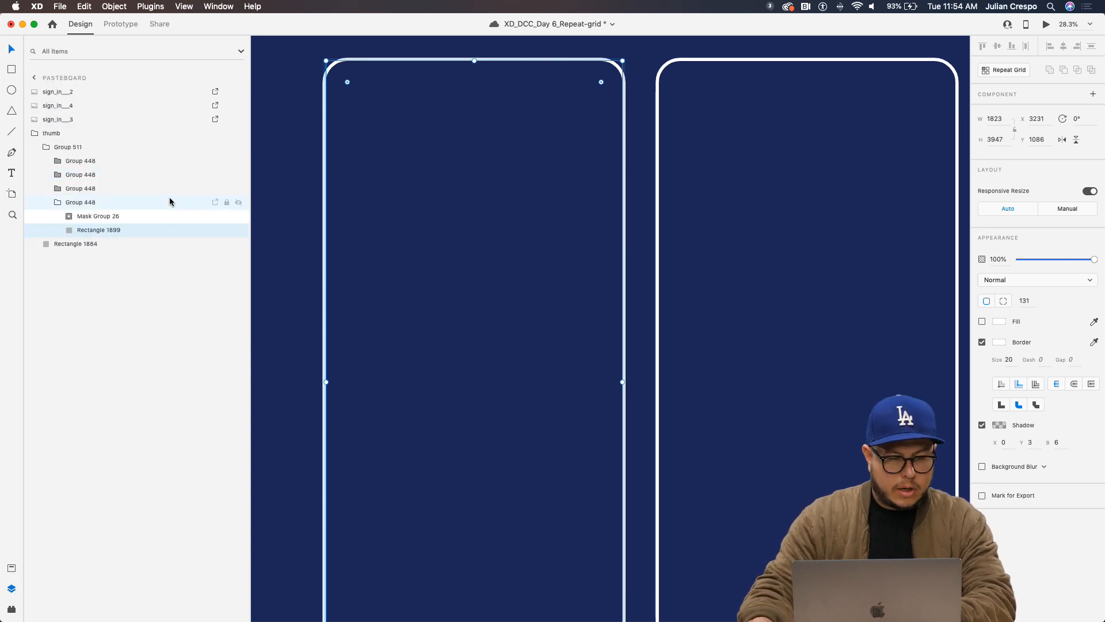
key(super+s)
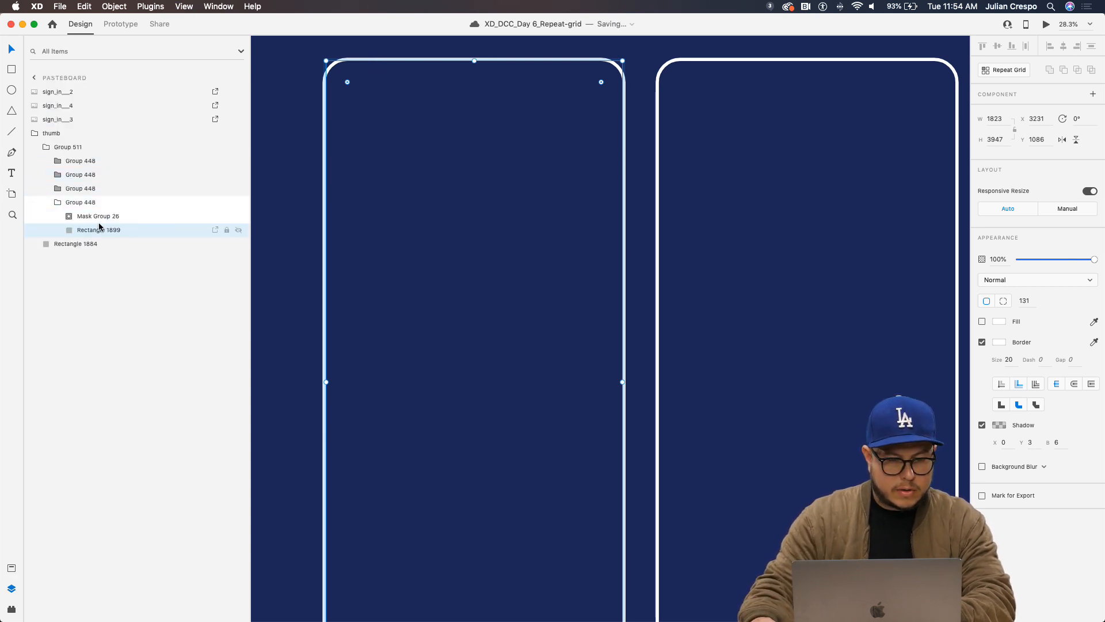
Paste the sign_in image into the first frame's Mask Group 26 and delete the hidden default_ layer there
click(68, 217)
click(102, 242)
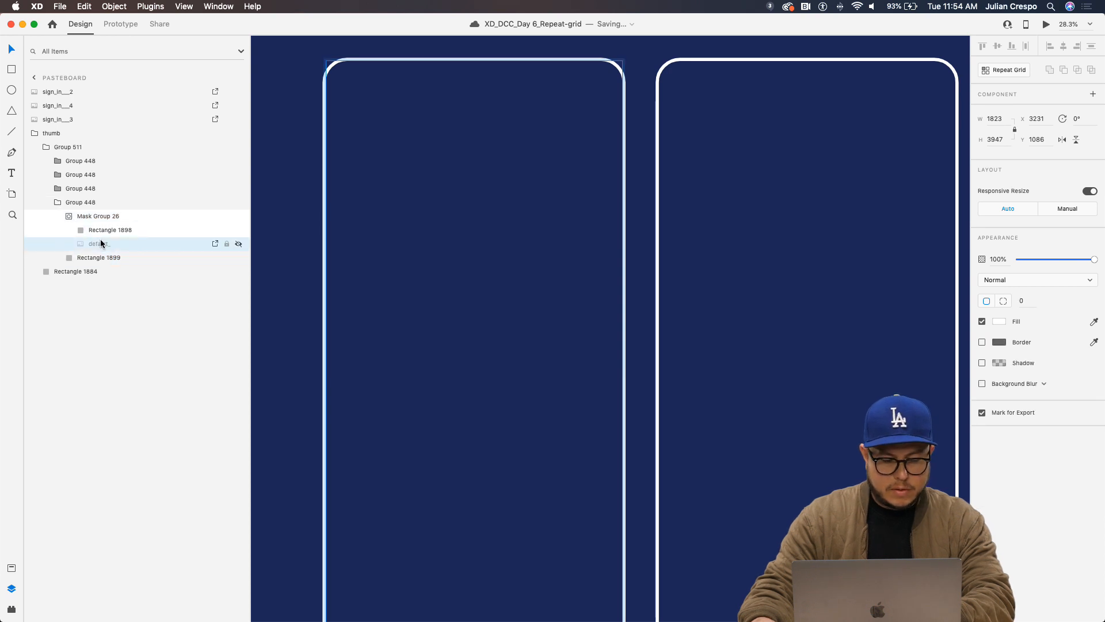
key(super+v)
shift+click(105, 259)
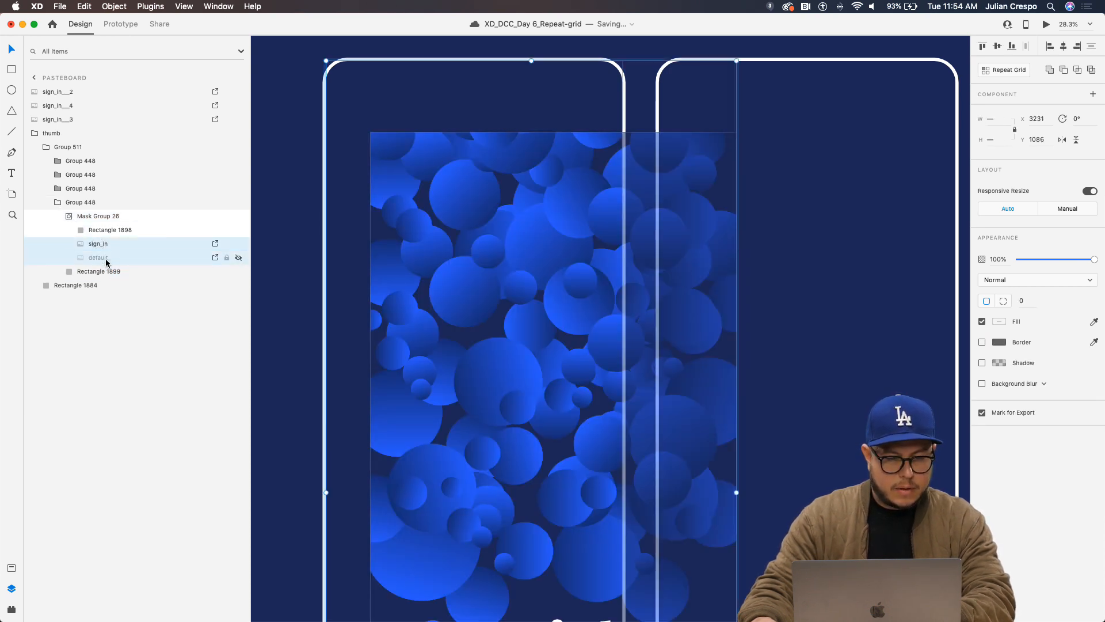
click(107, 257)
key(Delete)
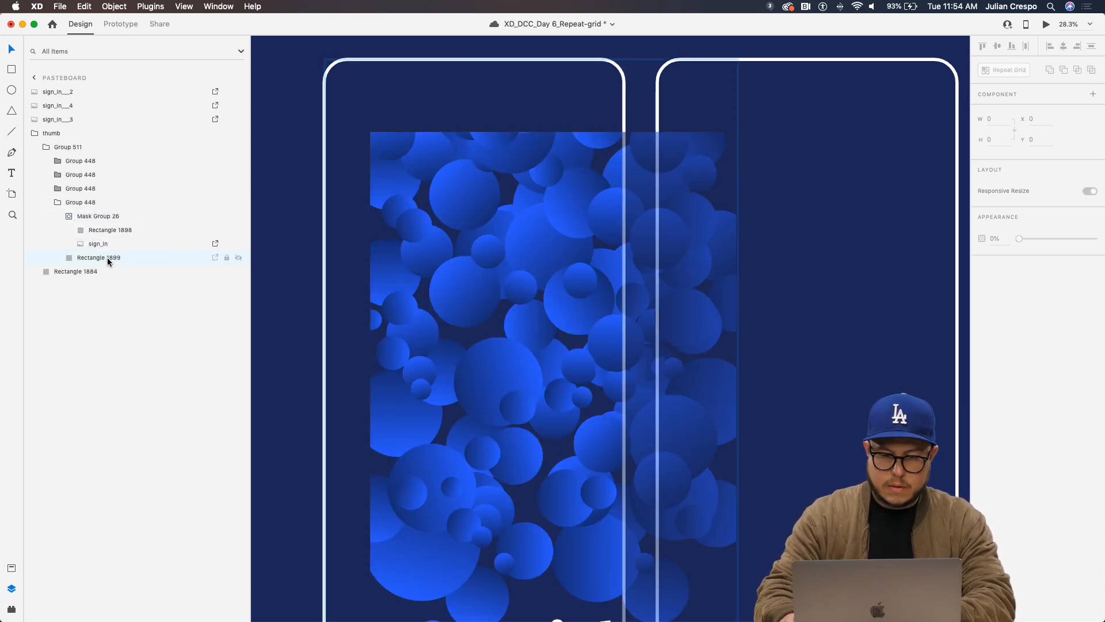
Align the sign_in image with the first frame and scale it to 1822 x 3945 so it fills the frame
drag(468, 343, 391, 265)
scroll(391, 264, down, 10)
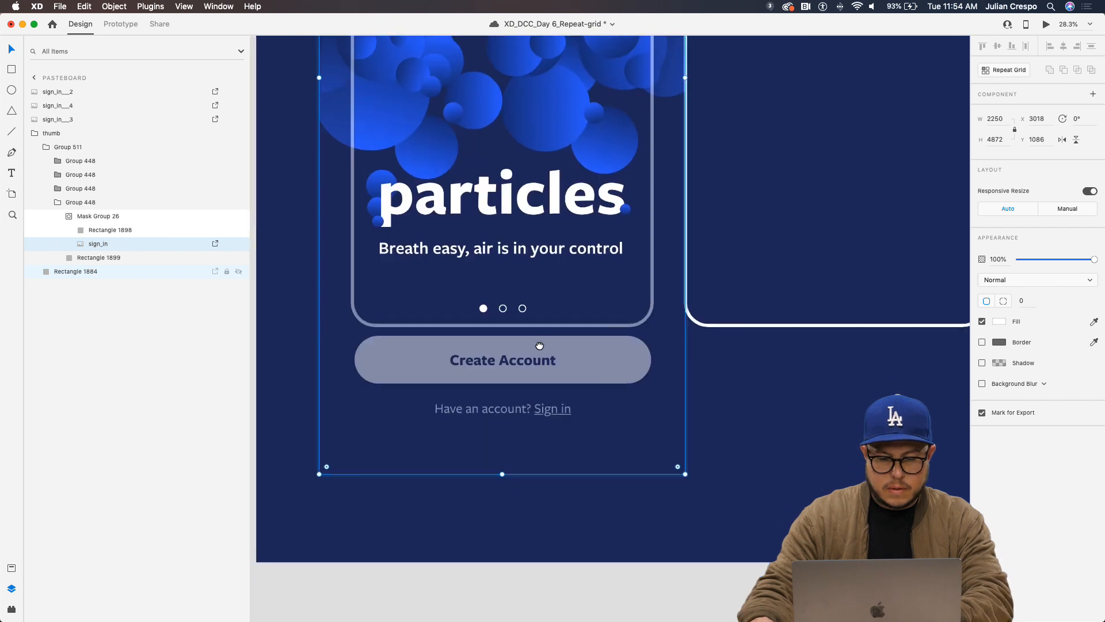
drag(504, 472, 493, 316)
scroll(617, 397, down, 5)
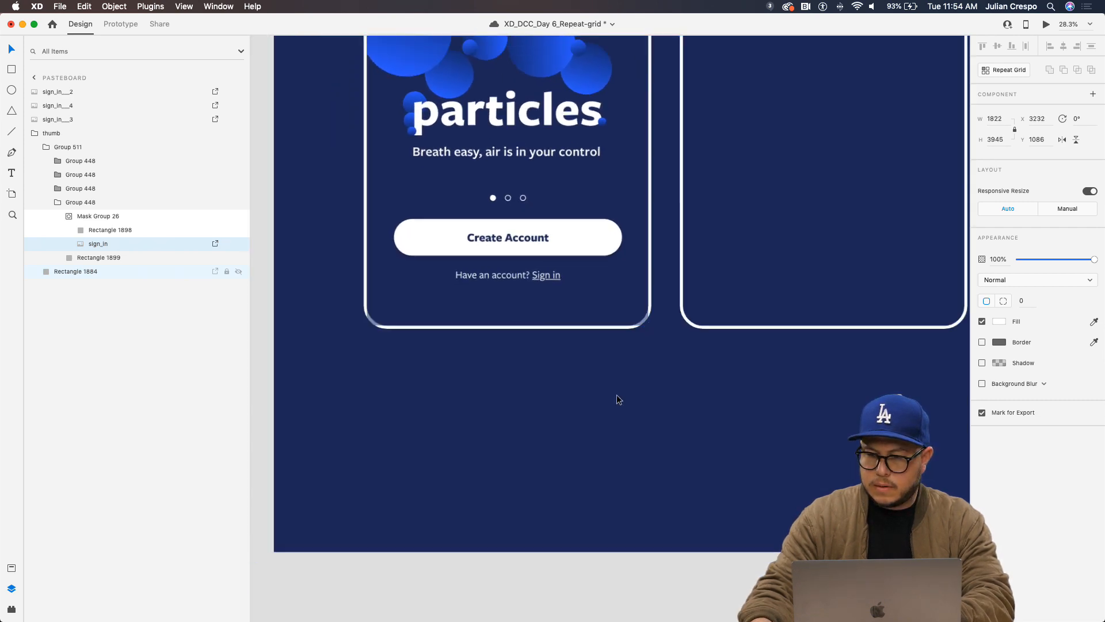
Select the sign_in__2, sign_in__4 and sign_in__3 images on the pasteboard and set their height to 3945 with proportional width
click(743, 296)
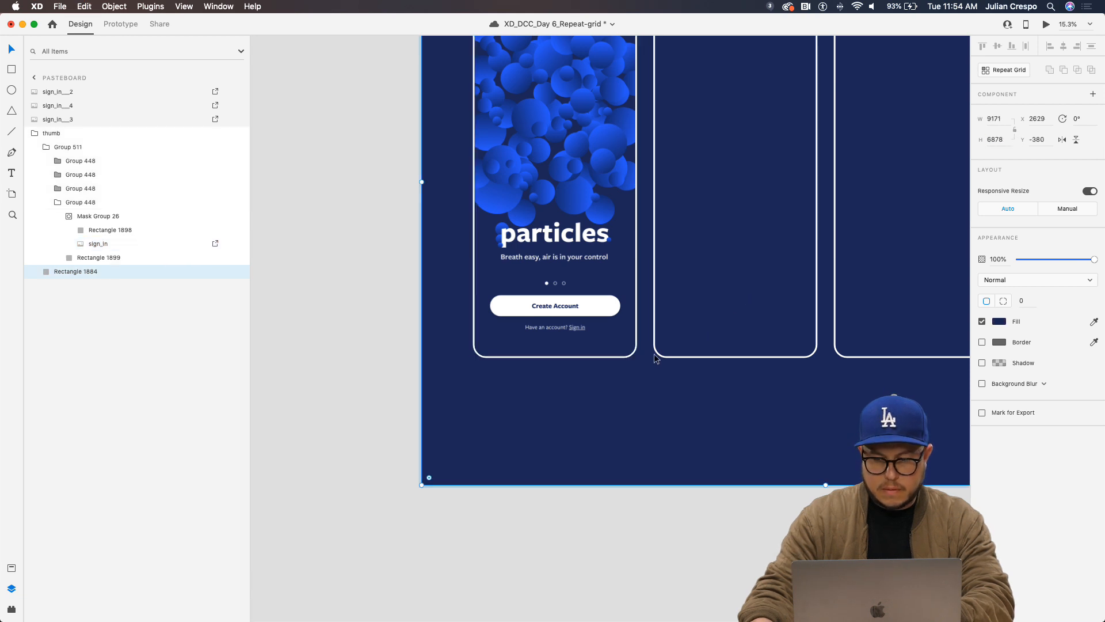
scroll(691, 356, down, 5)
scroll(610, 353, right, 10)
drag(549, 202, 896, 477)
click(806, 397)
shift+click(721, 407)
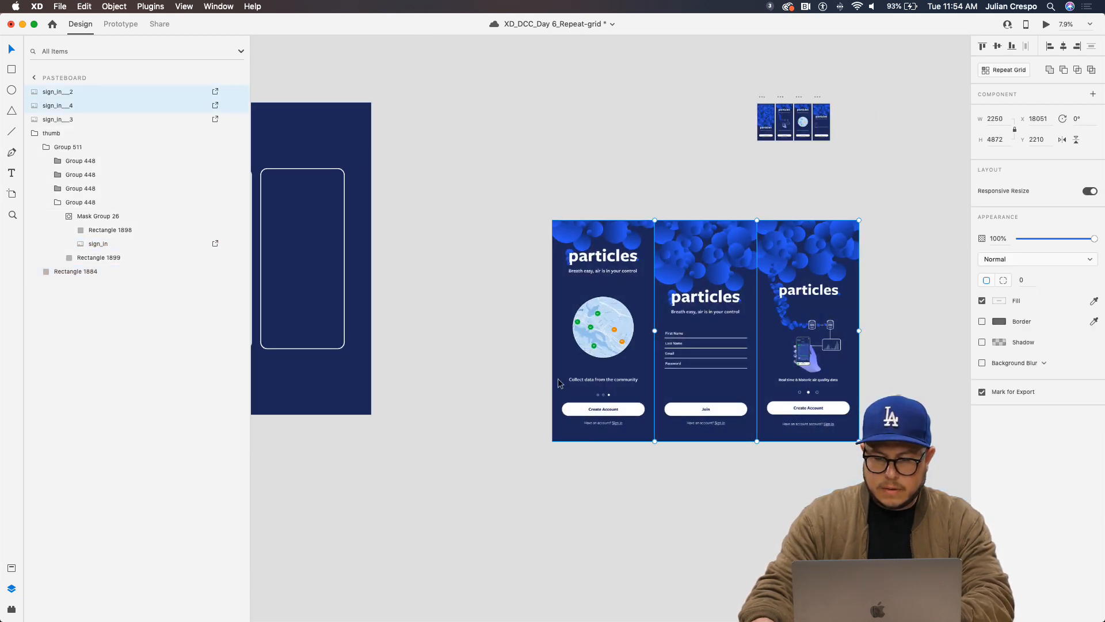
shift+click(620, 371)
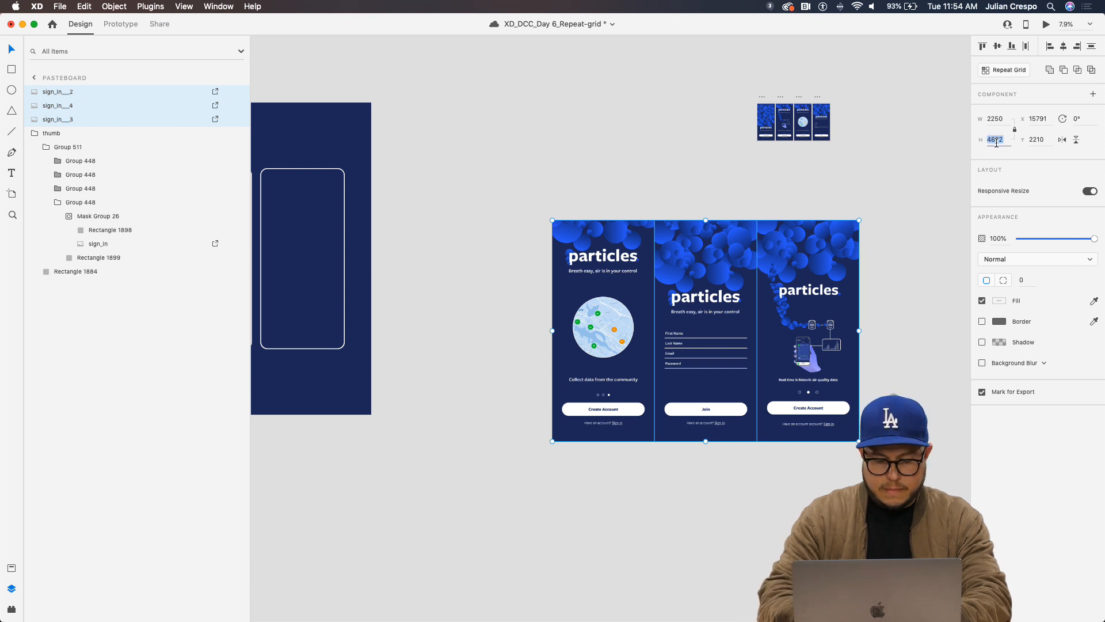
text(3975)
key(Return)
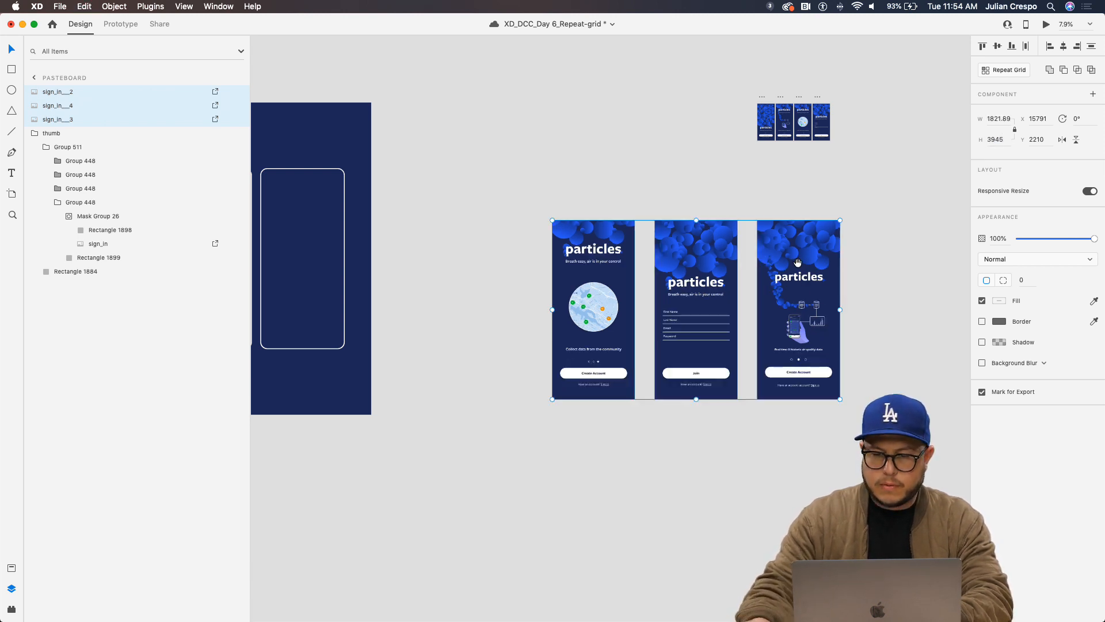
Cut the sign_in__3 map image from the pasteboard and return to the four-frame artboard
scroll(708, 482, left, 4)
click(708, 481)
click(754, 398)
key(super+c)
key(super+x)
scroll(748, 385, left, 6)
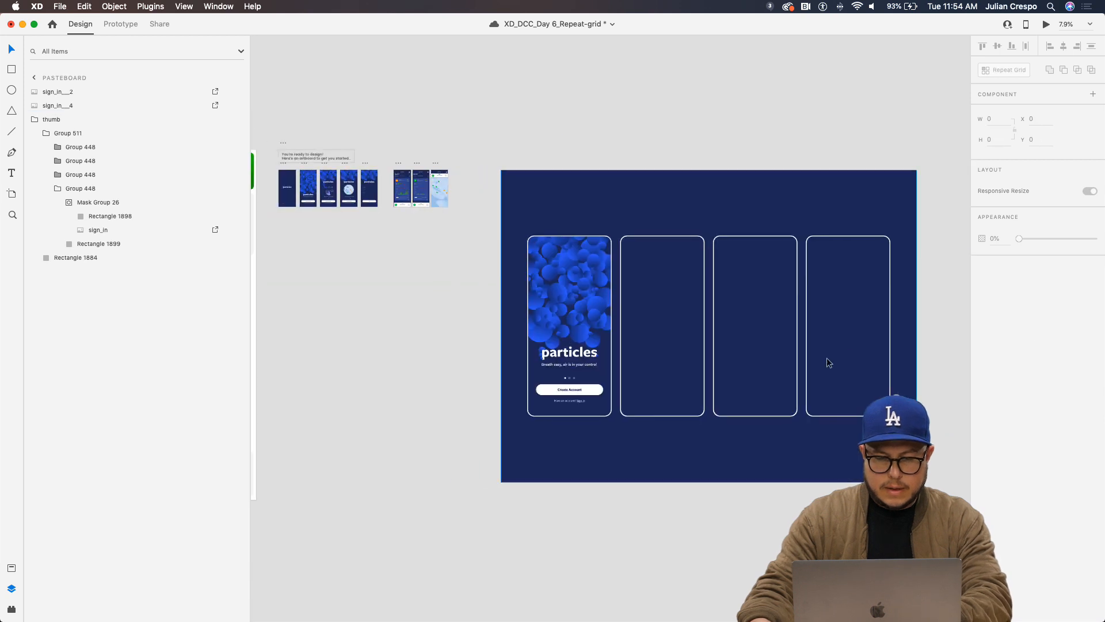
Paste the sign_in__3 image into the second frame's Mask Group 26 and align it with the frame at X 5279, Y 1086
scroll(754, 365, up, 6)
double_click(528, 326)
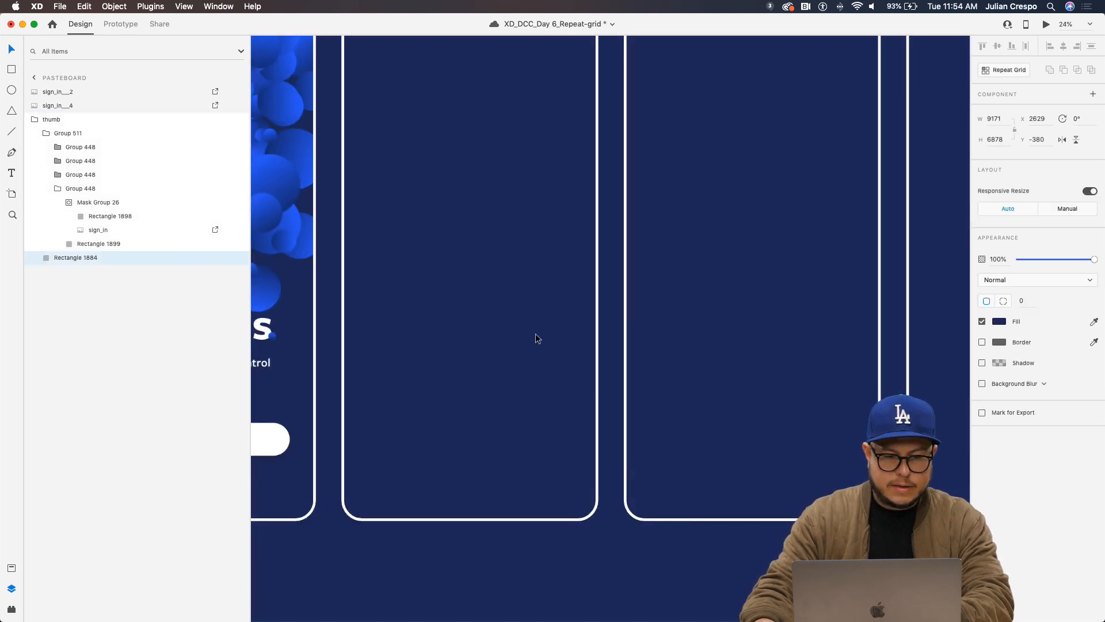
scroll(349, 259, up, 5)
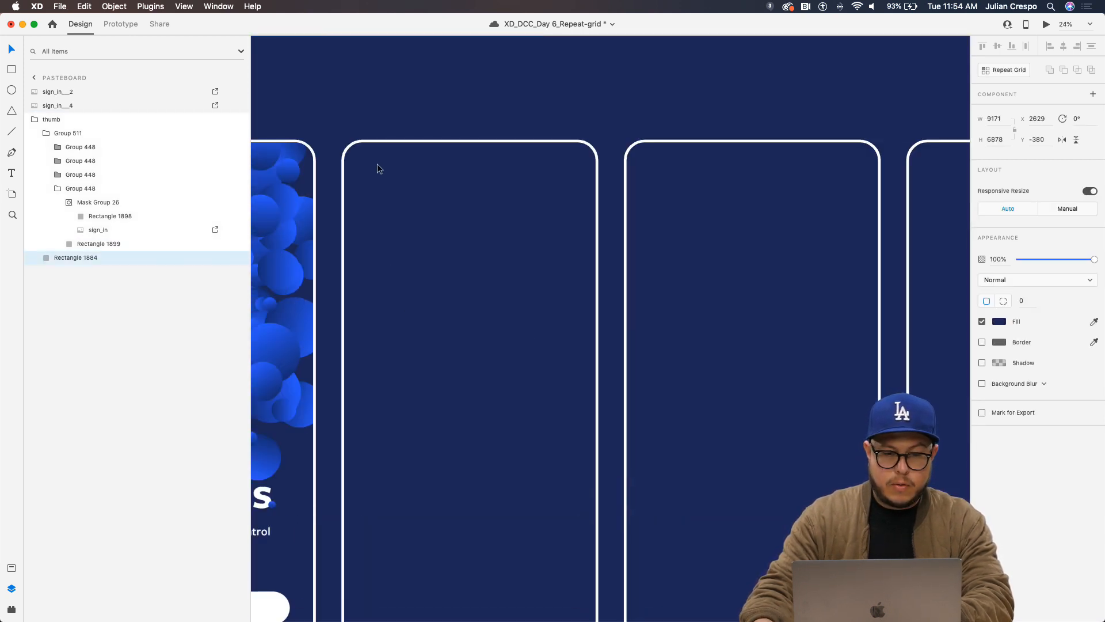
super+click(392, 140)
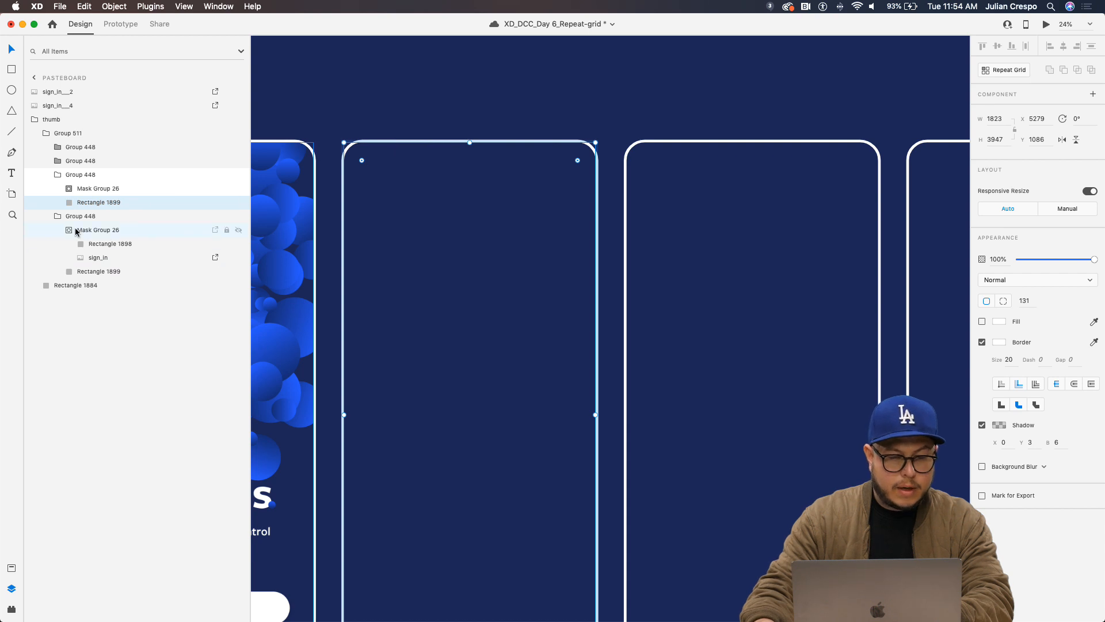
click(68, 189)
click(104, 214)
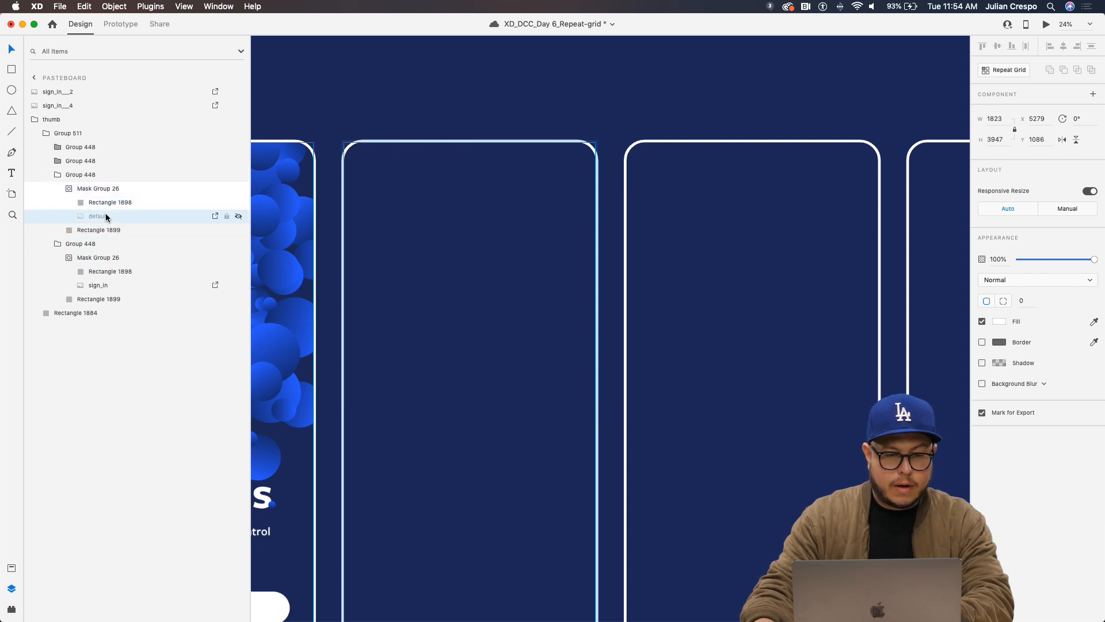
key(super+v)
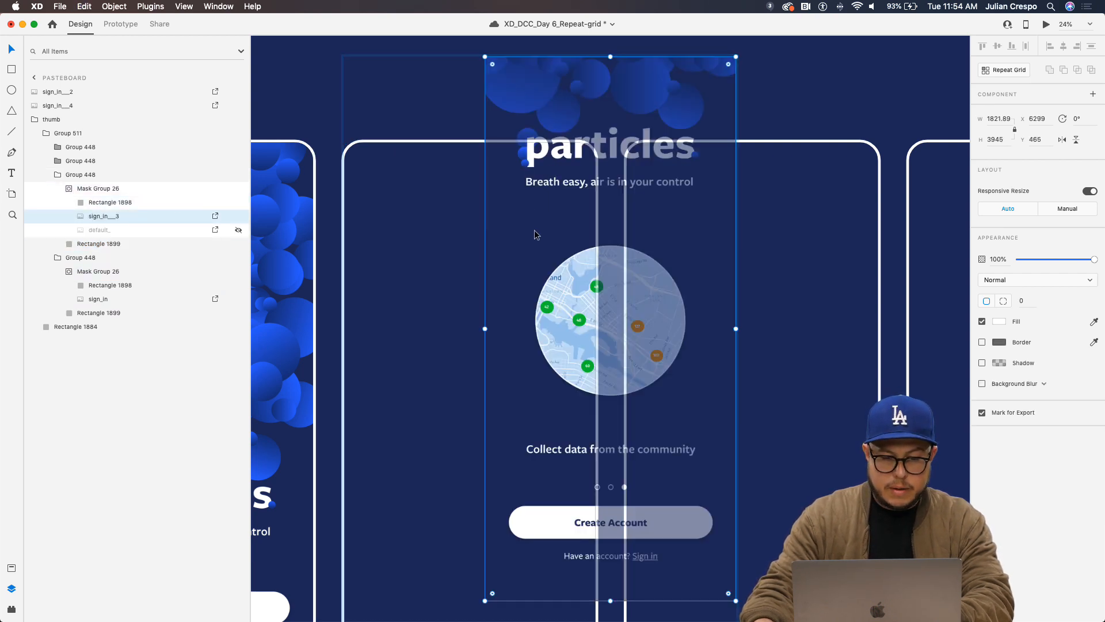
drag(535, 235, 394, 318)
scroll(392, 317, down, 6)
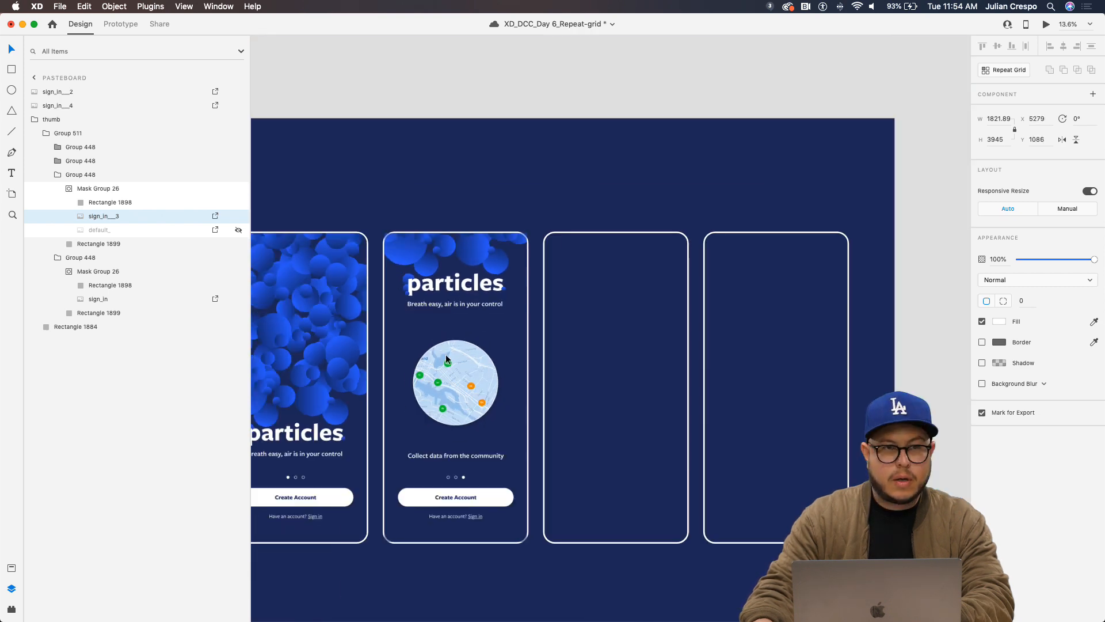
Select the sign_in__4 Join form image on the pasteboard and view the whole four-frame layout
scroll(567, 243, right, 10)
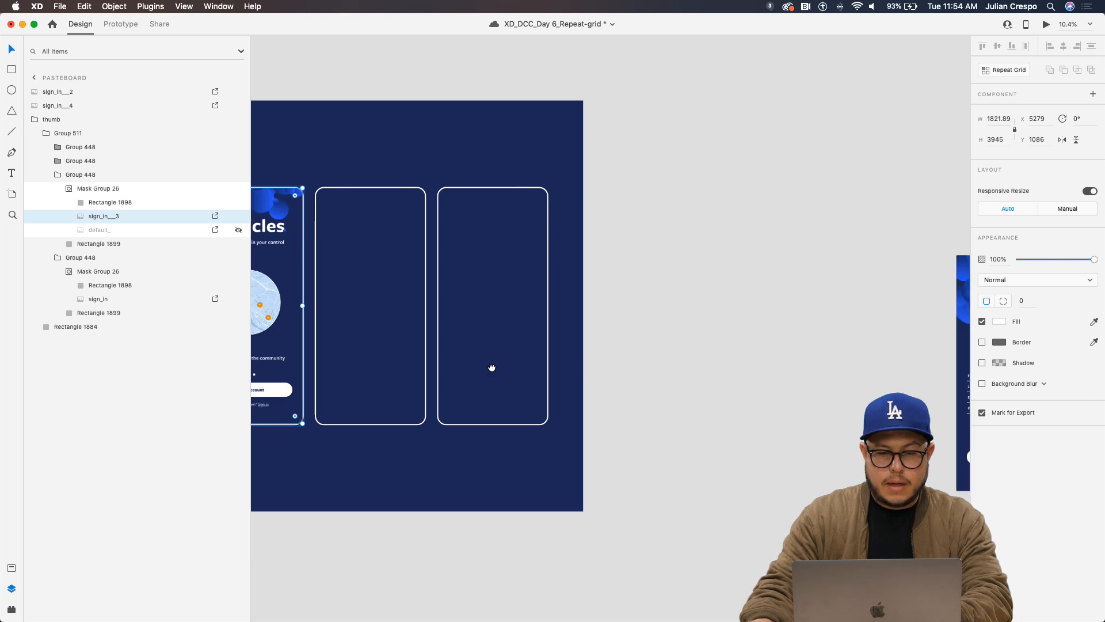
click(765, 340)
scroll(765, 340, left, 5)
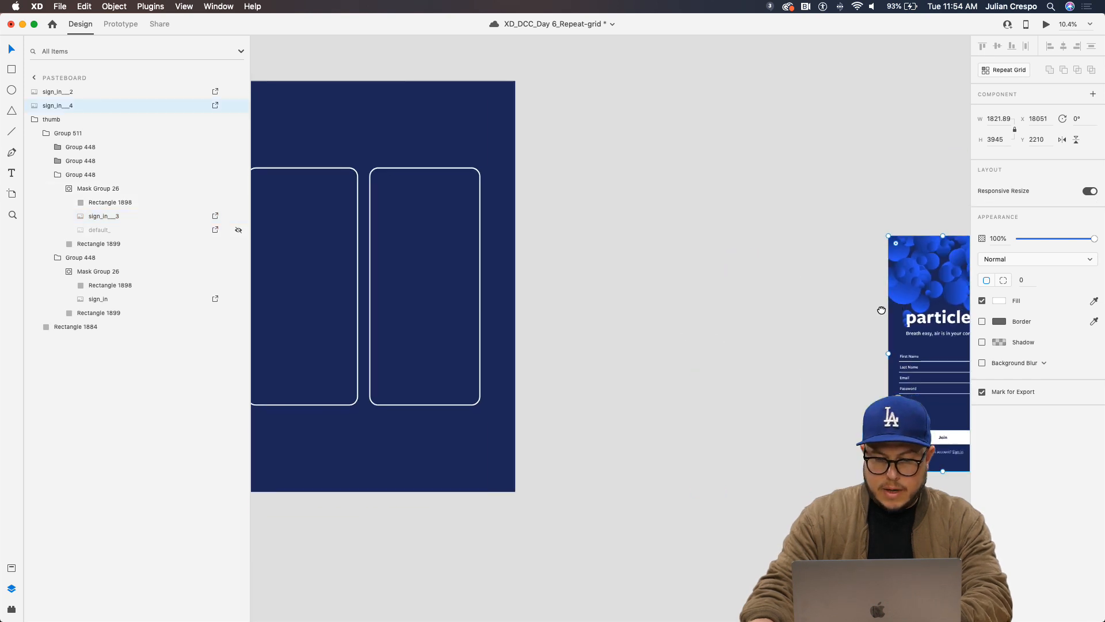
drag(882, 338, 762, 334)
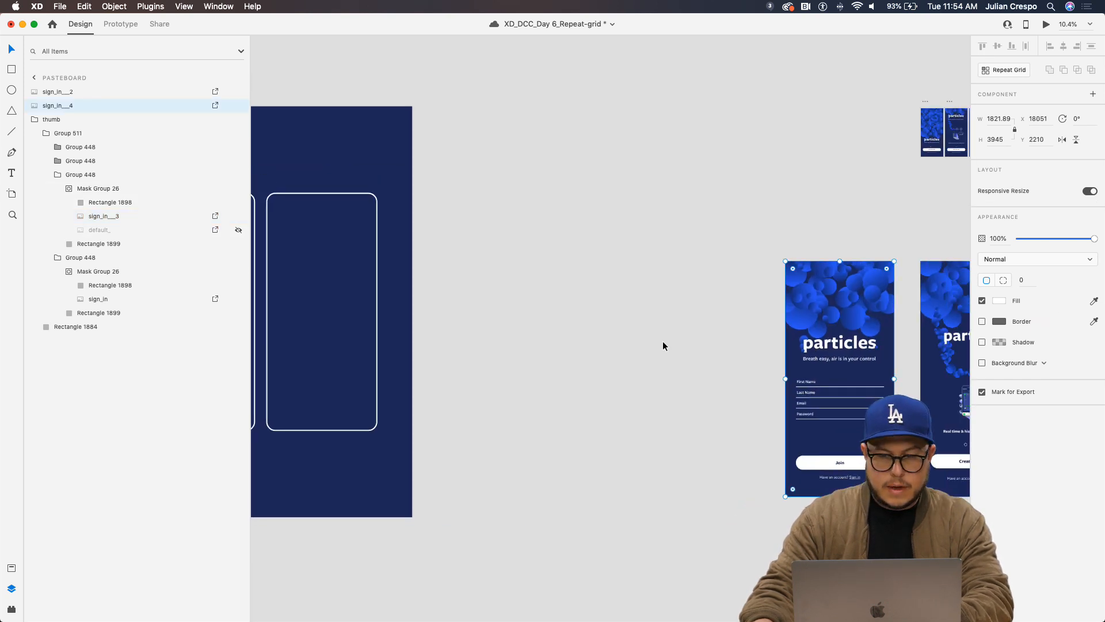
scroll(561, 350, down, 3)
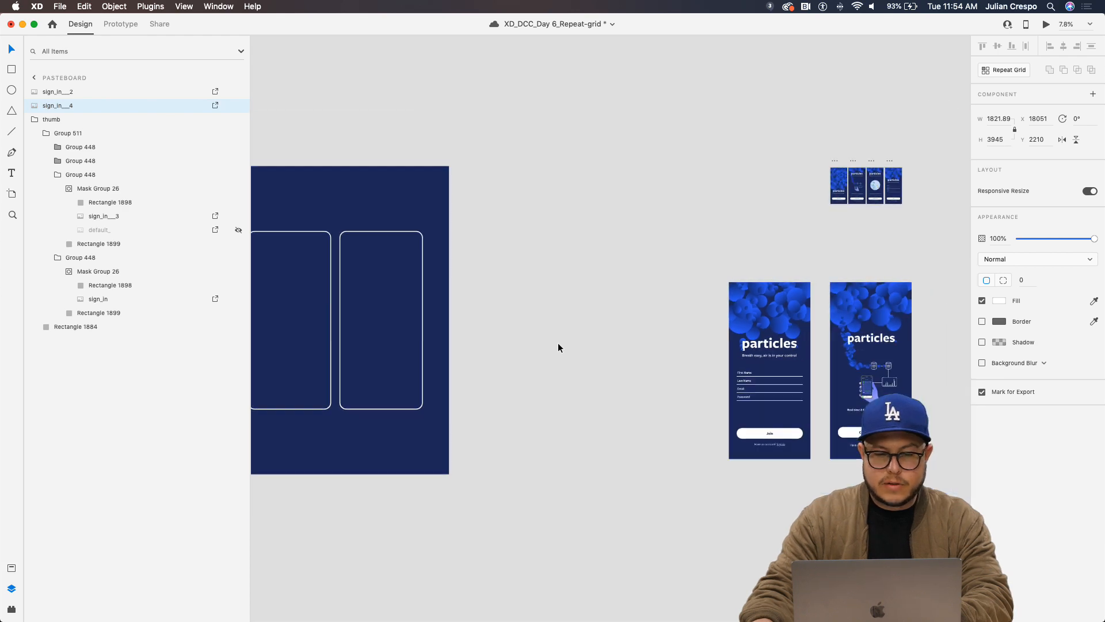
scroll(619, 337, left, 6)
scroll(683, 325, down, 5)
Switch to Chrome and open the Adobe XD Daily Creative Challenge February 3-14 project from the Behance profile
key(ctrl+Up)
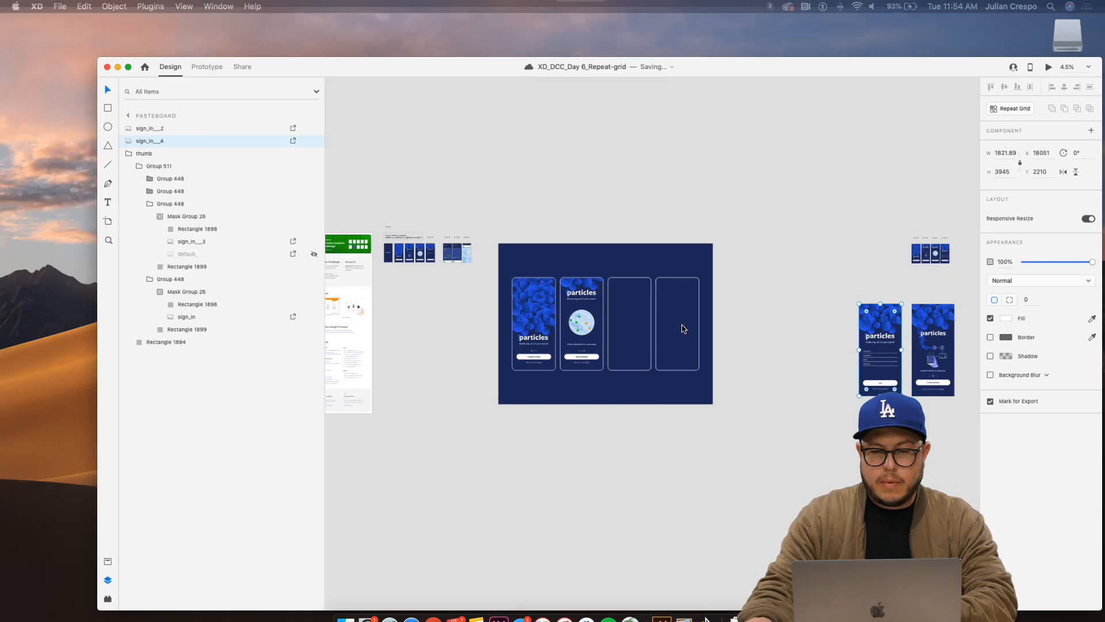
key(ctrl+Left)
click(671, 198)
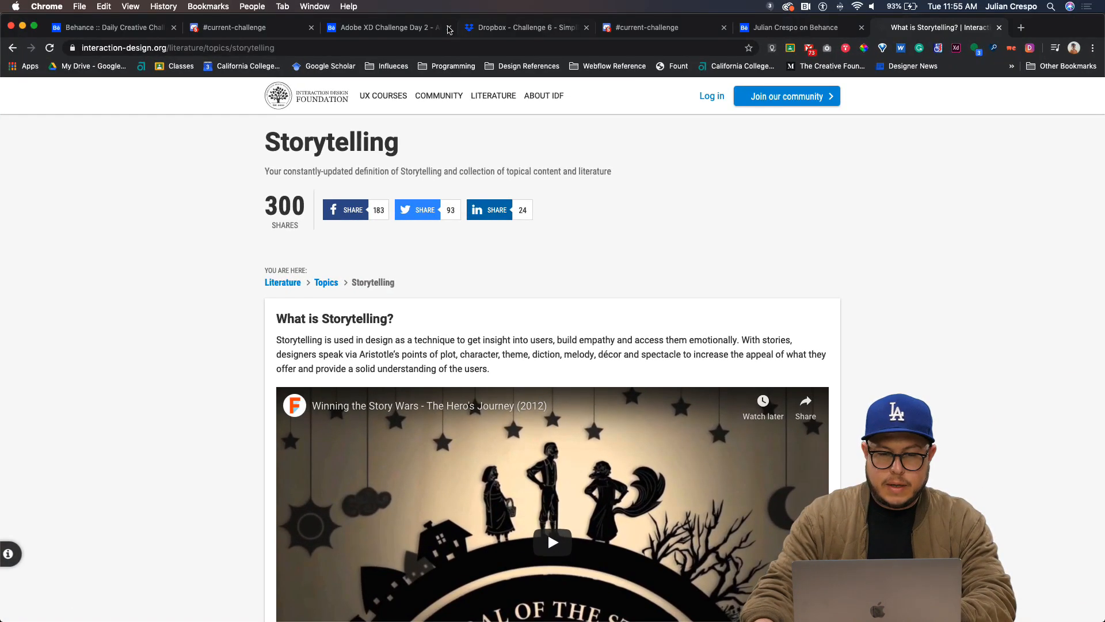
click(795, 31)
click(492, 314)
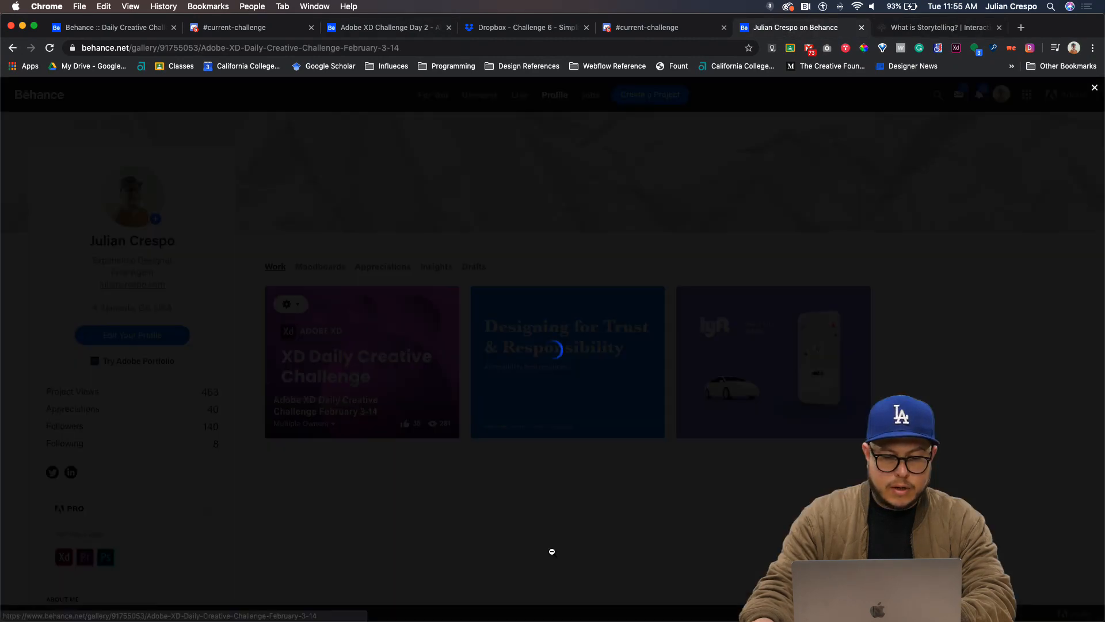
Look through the Behance project's mockup grid and Day 1: Content-aware section, and return to its cover
scroll(648, 541, down, 10)
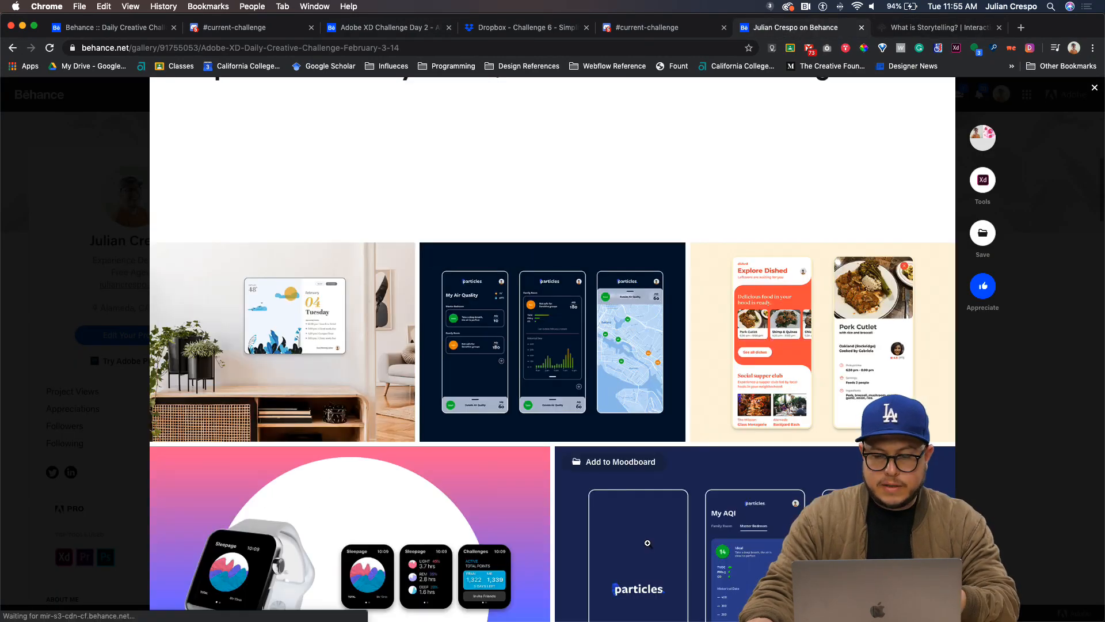
scroll(647, 543, down, 4)
scroll(647, 542, down, 3)
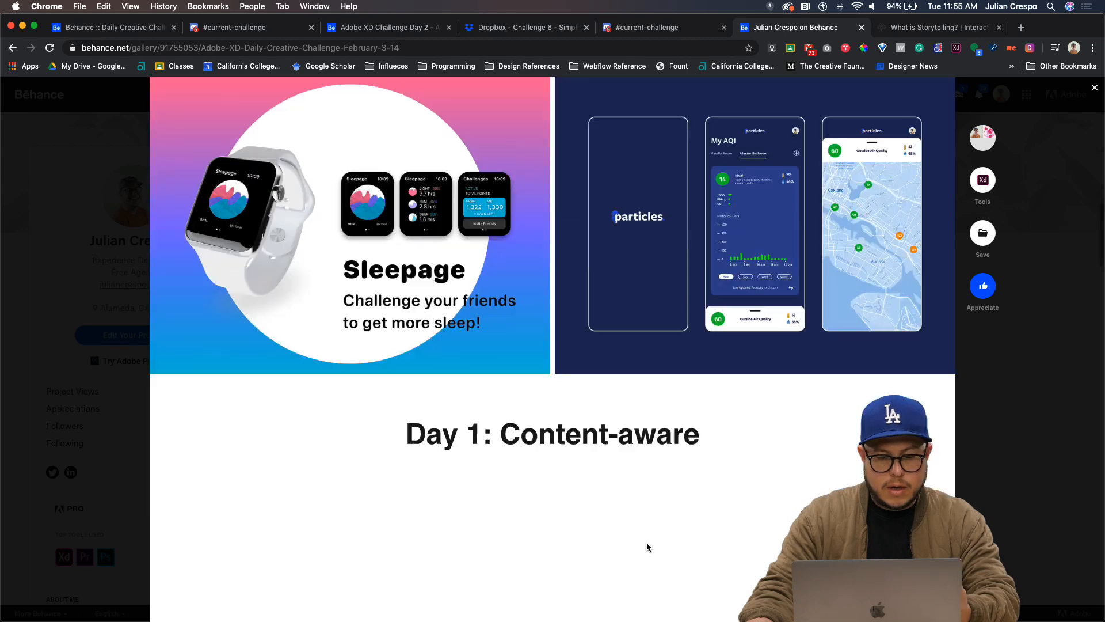
scroll(648, 547, down, 5)
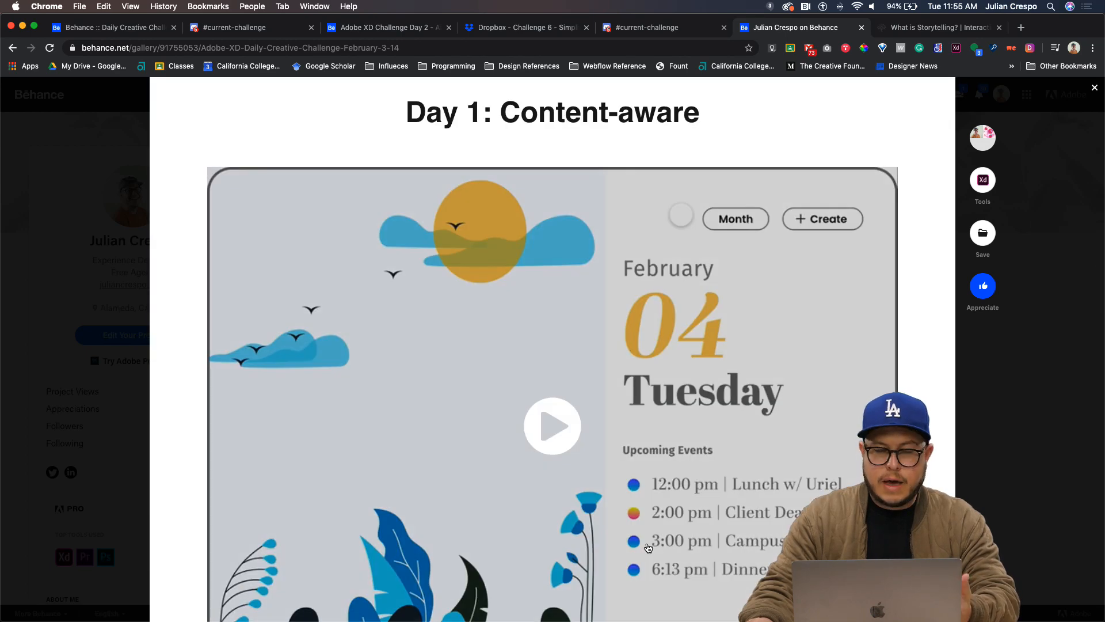
scroll(648, 548, down, 1)
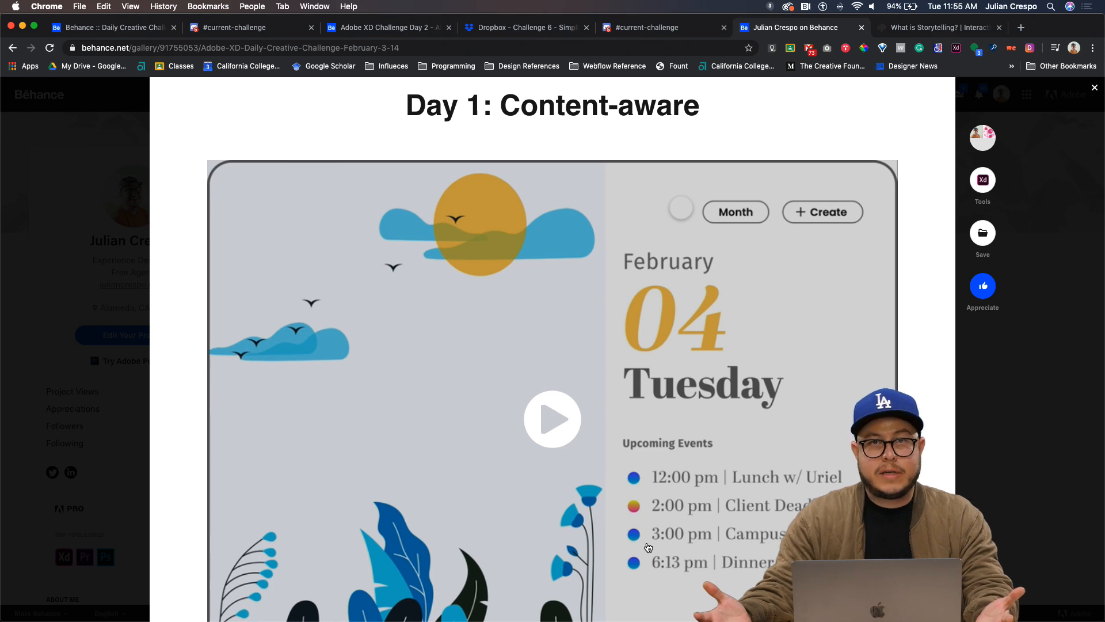
scroll(648, 547, up, 15)
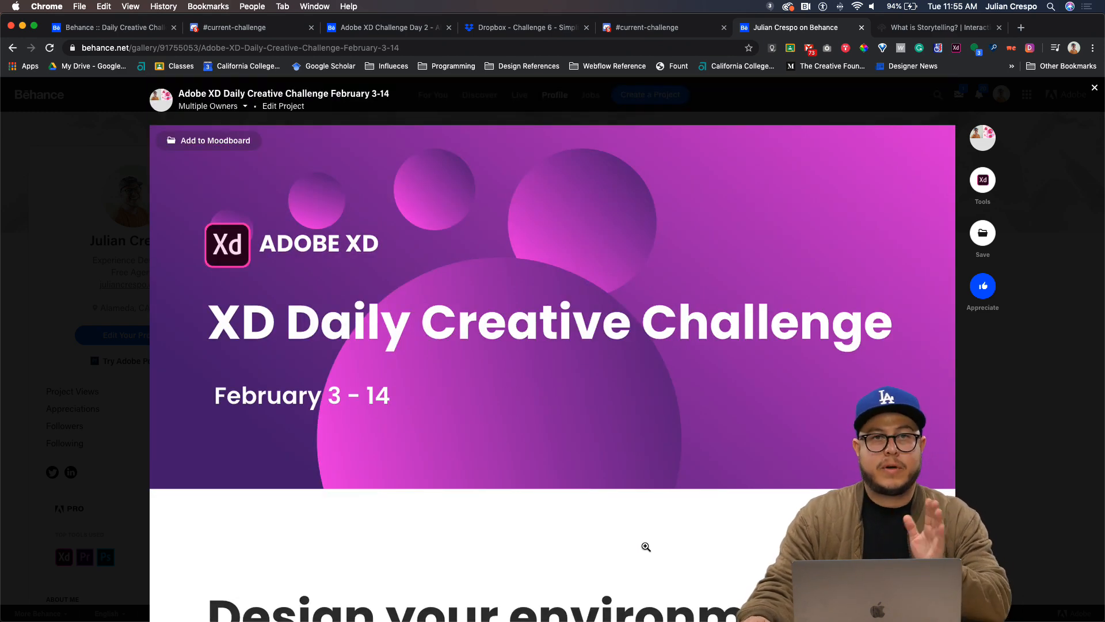